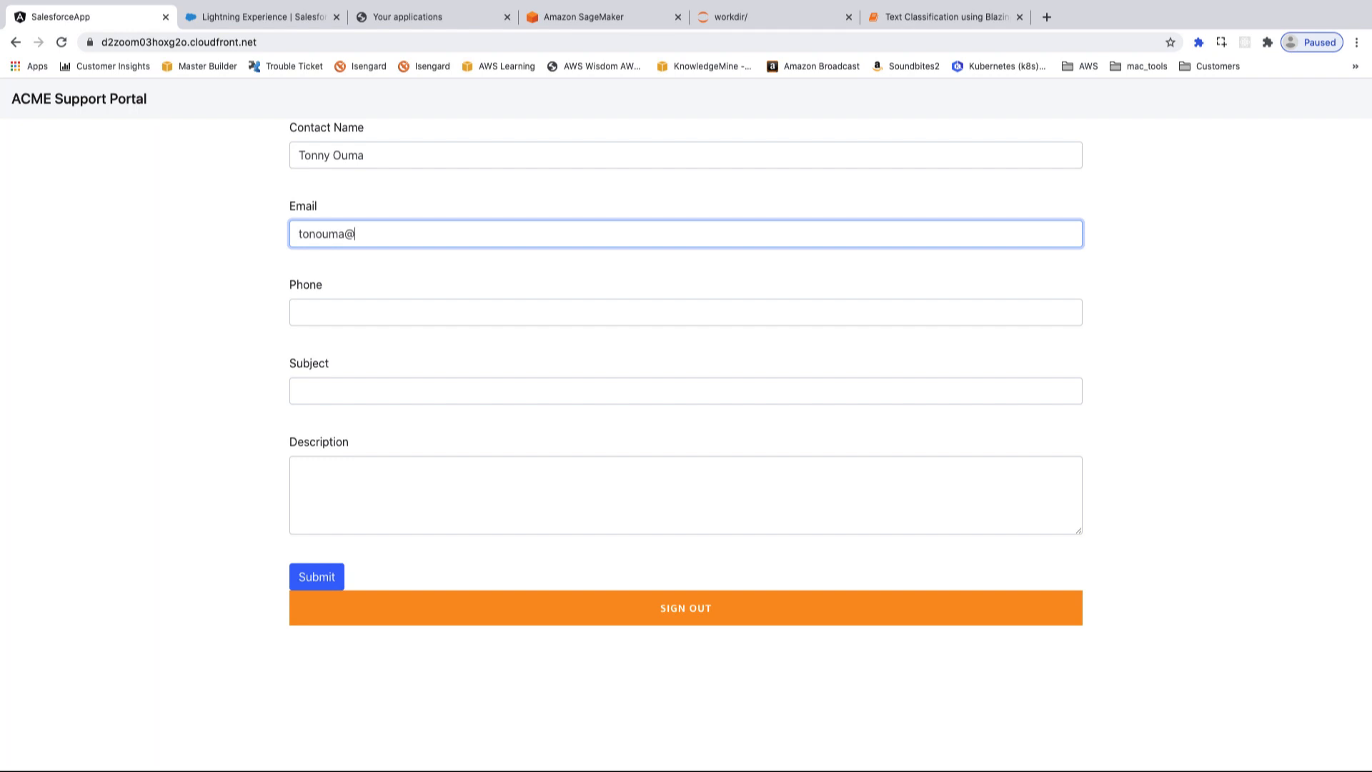
Step: Complete the contact's e-mail address and enter the contact's phone number in the support case form
{"action": "type", "text": "com"}
{"action": "key", "text": "Tab"}
{"action": "type", "text": "???"}
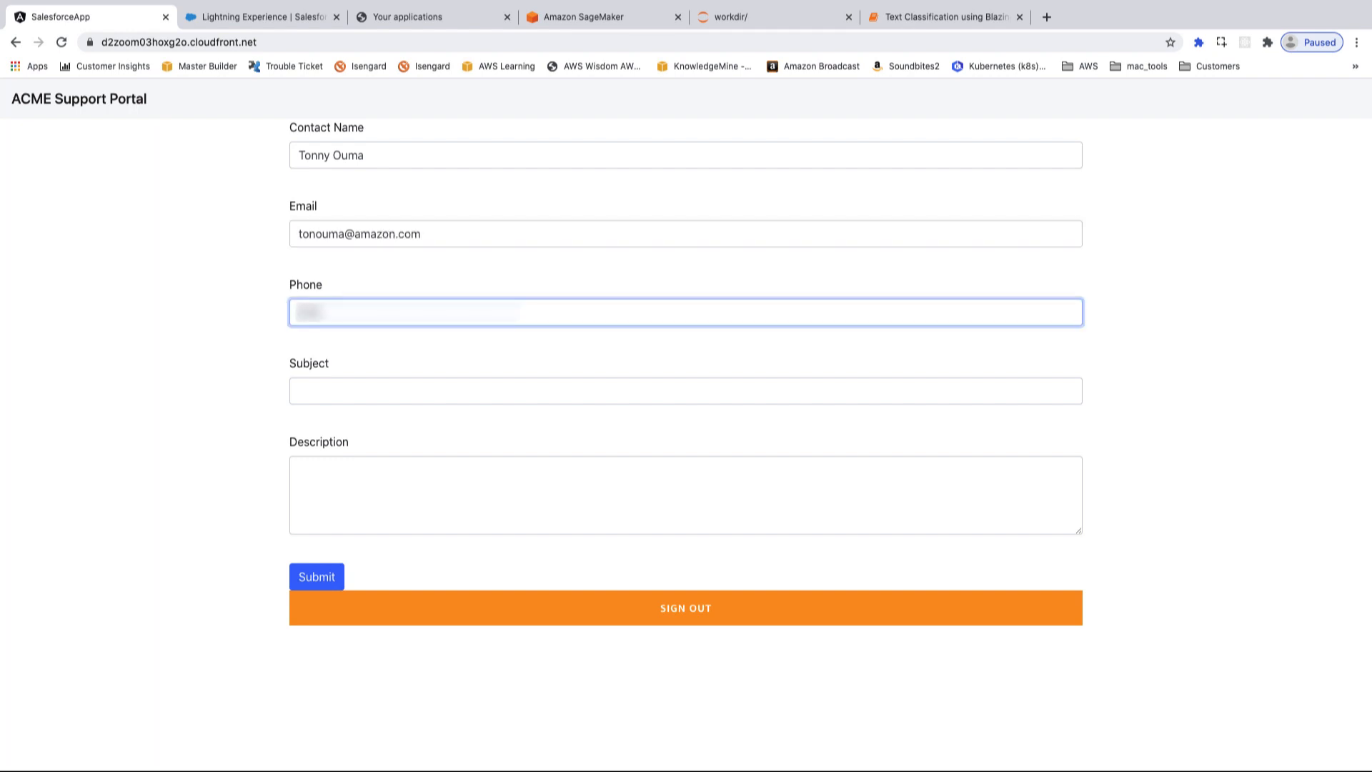
{"action": "type", "text": "??????"}
Step: Submit the case with subject "Issue with my email" and a description asking for help with Outlook misbehaving, failing to sync emails, crashing and requesting credentials
{"action": "left_click", "coordinate": [318, 383]}
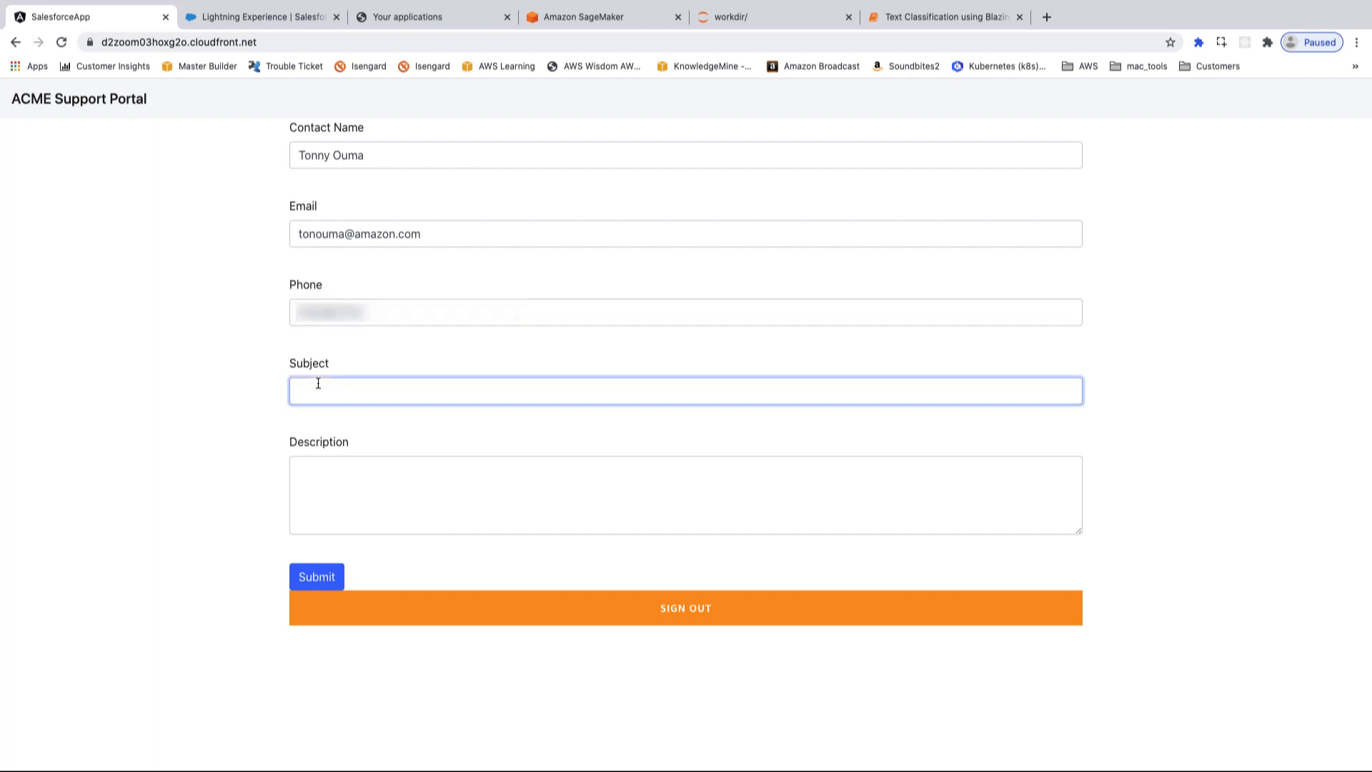
{"action": "type", "text": "Issue with my email"}
{"action": "left_click", "coordinate": [323, 480]}
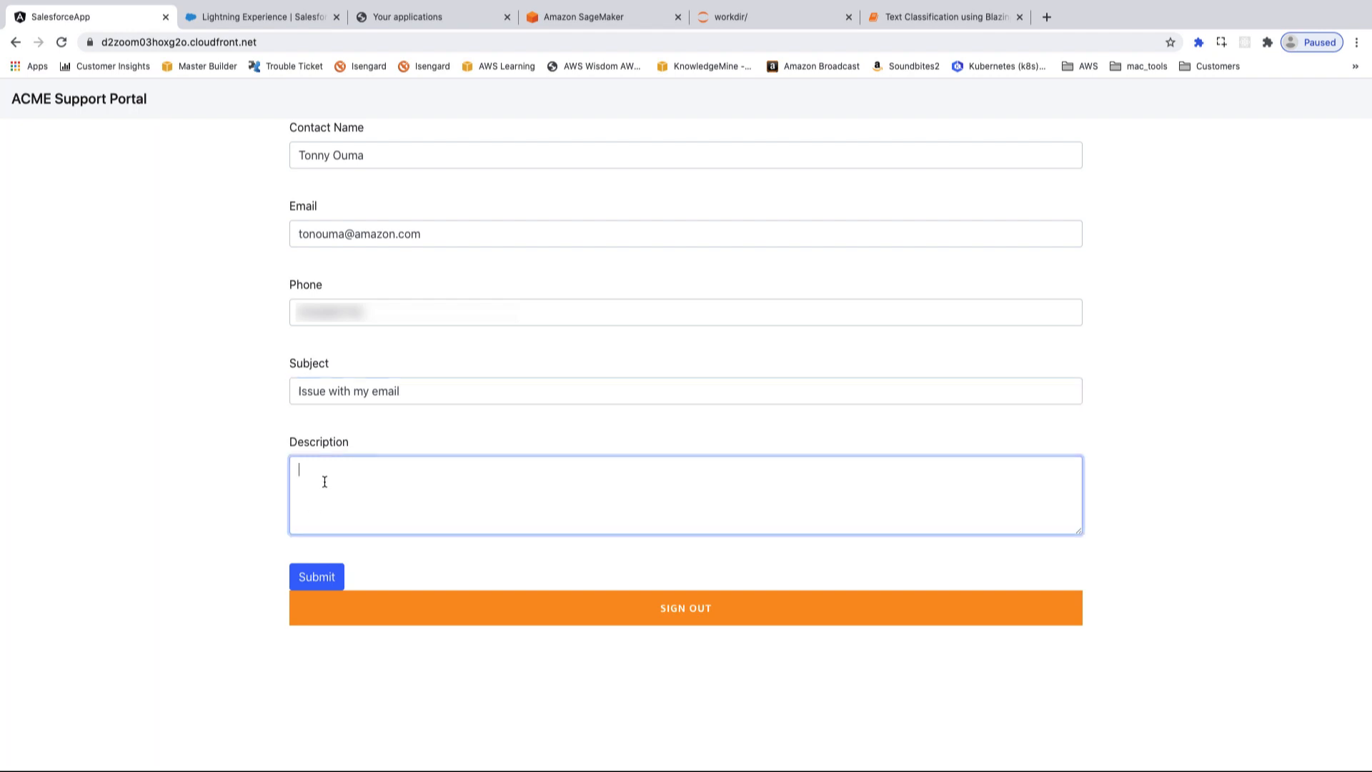
{"action": "type", "text": "Hi my outlook app seems to misbehave a lot lately, I cannot sync my emails and it often crashes and asks for credentials. Could you help me out?"}
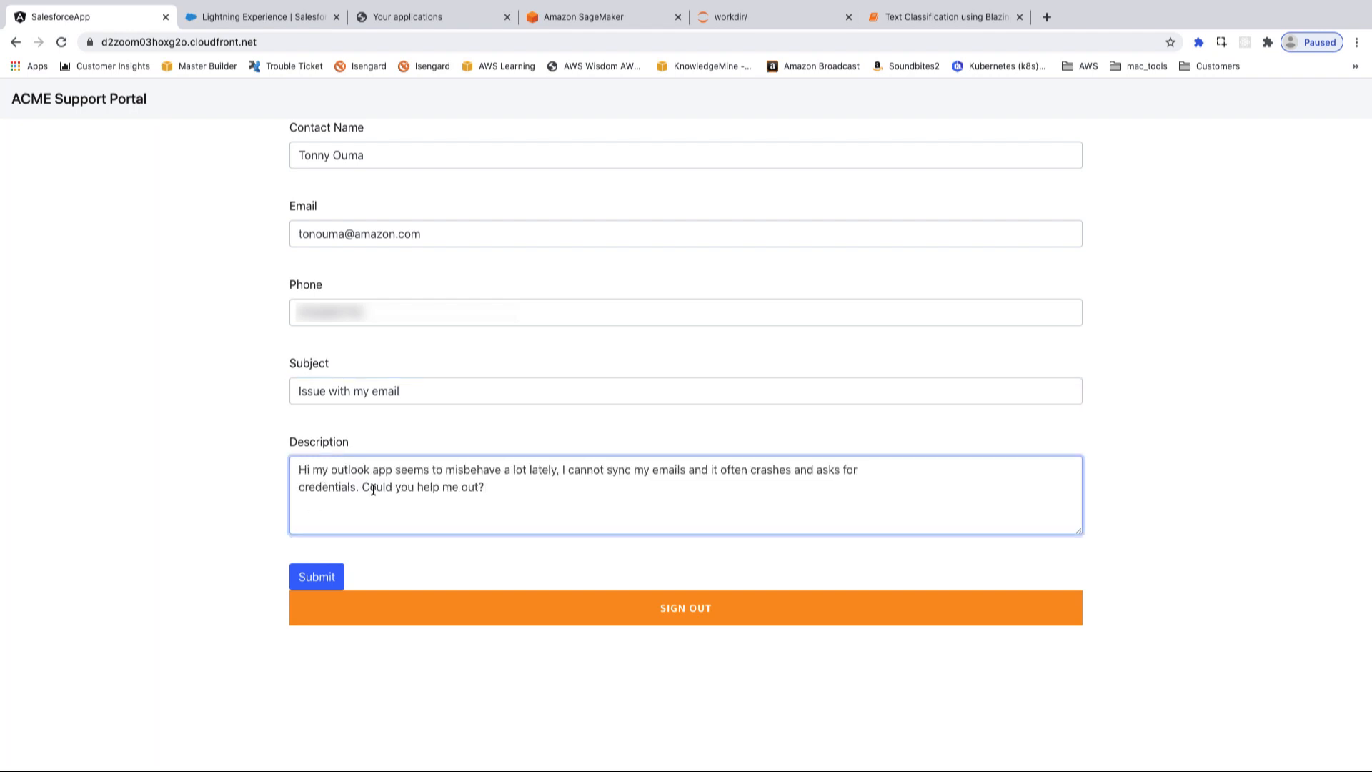
{"action": "left_click", "coordinate": [312, 577]}
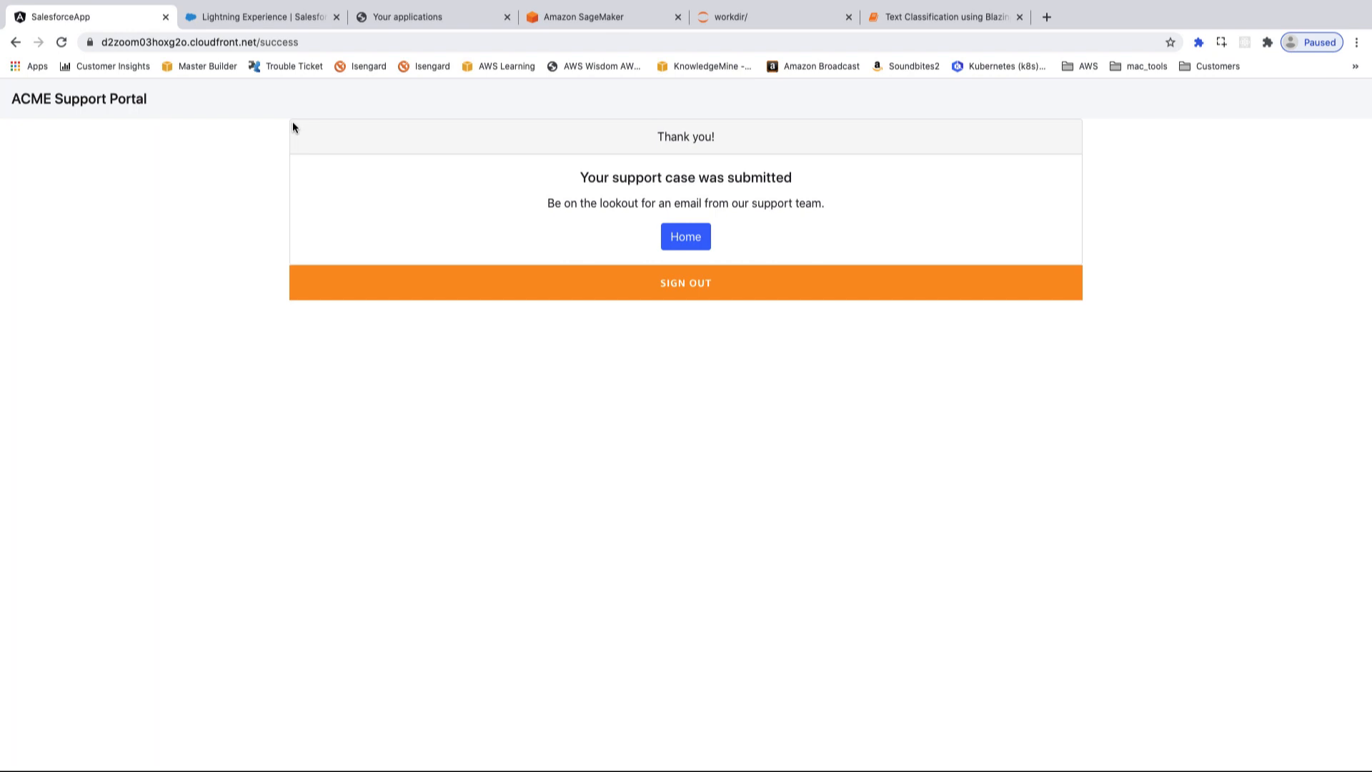
Step: Switch to Salesforce Setup, reload it, search for "assign" and open the CustomerSupport rule in Case Assignment Rules
{"action": "left_click", "coordinate": [238, 22]}
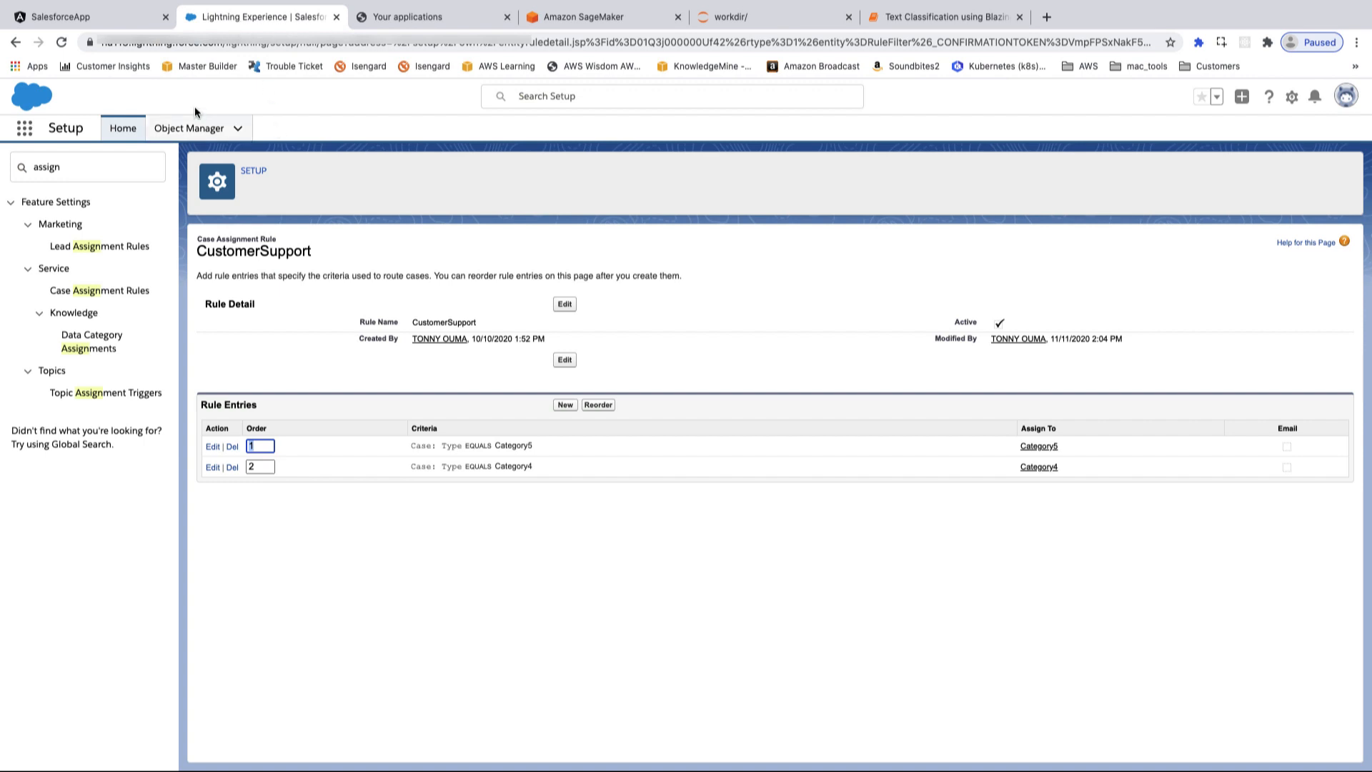
{"action": "left_click", "coordinate": [62, 43]}
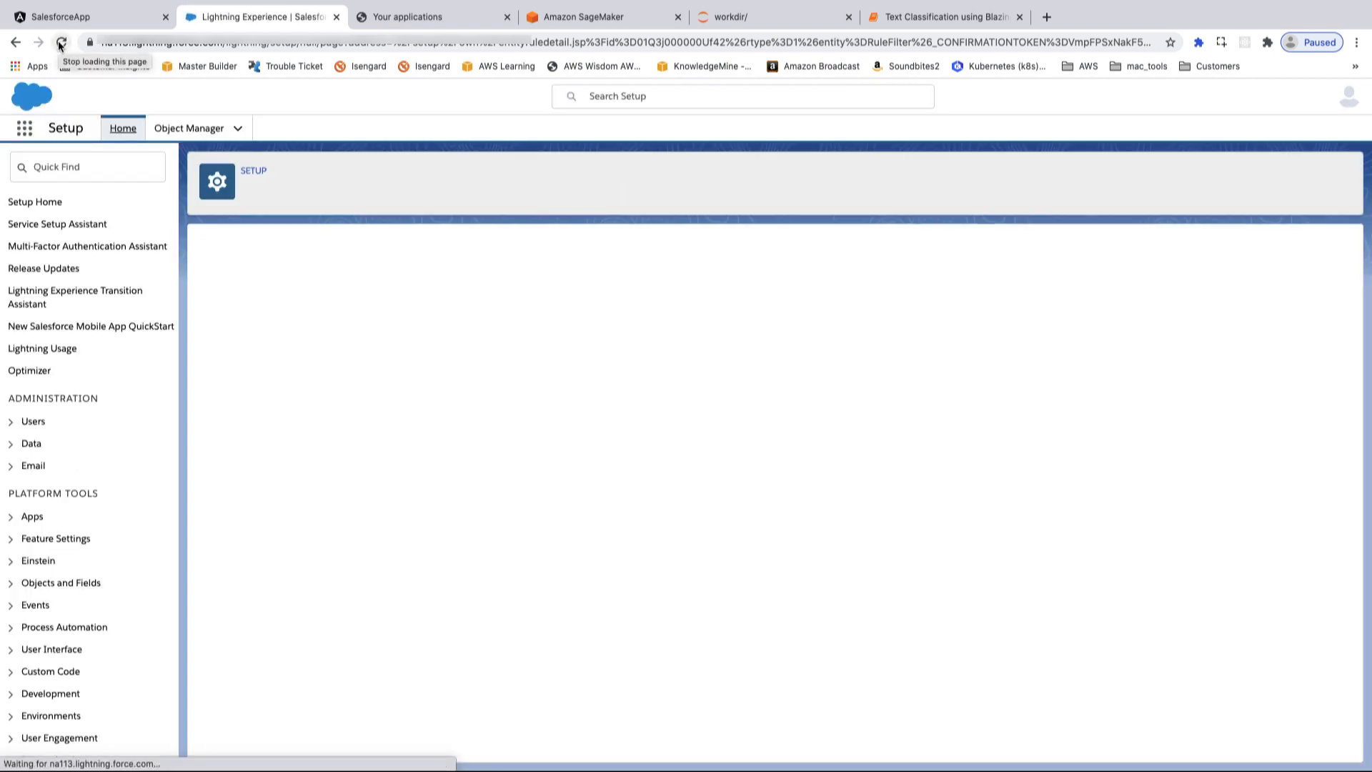
{"action": "type", "text": "ssin"}
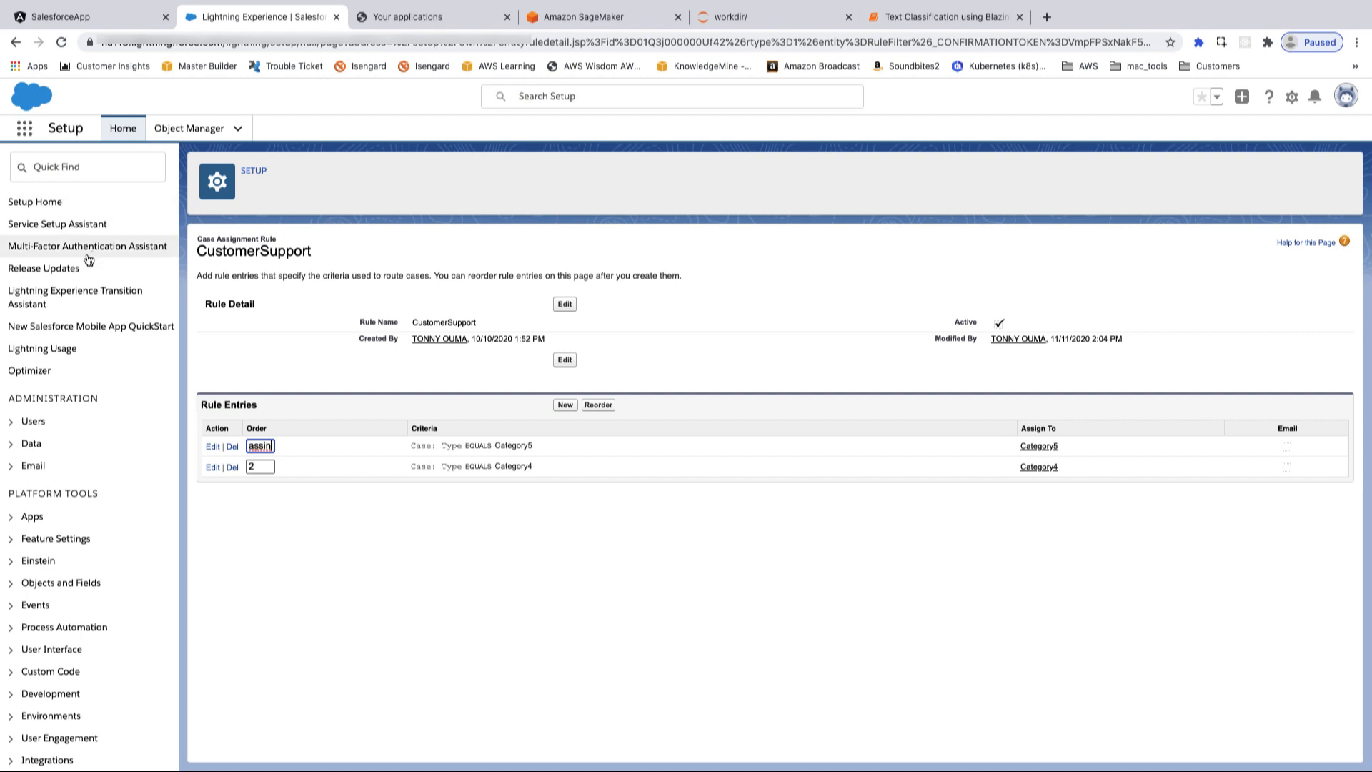
{"action": "key", "text": "ctrl+z"}
{"action": "left_click", "coordinate": [67, 159]}
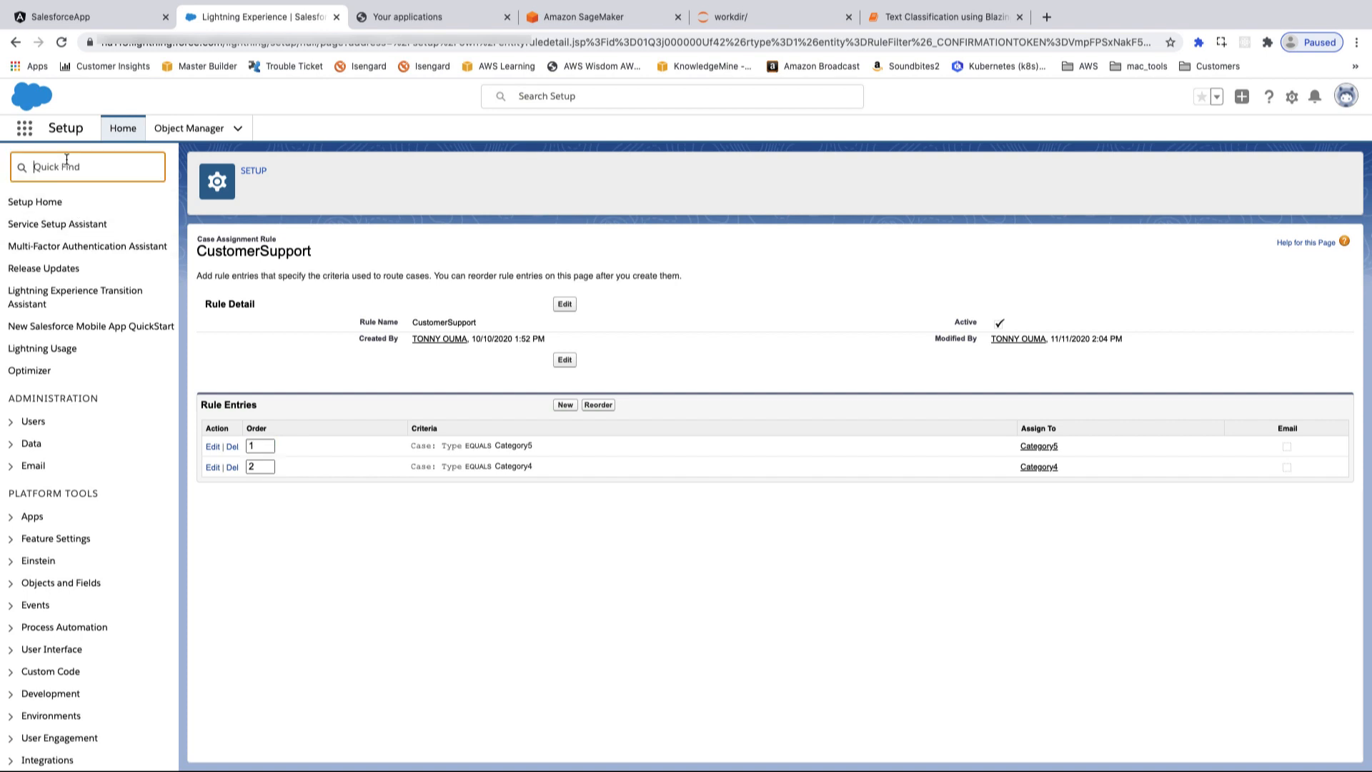
{"action": "type", "text": "assign"}
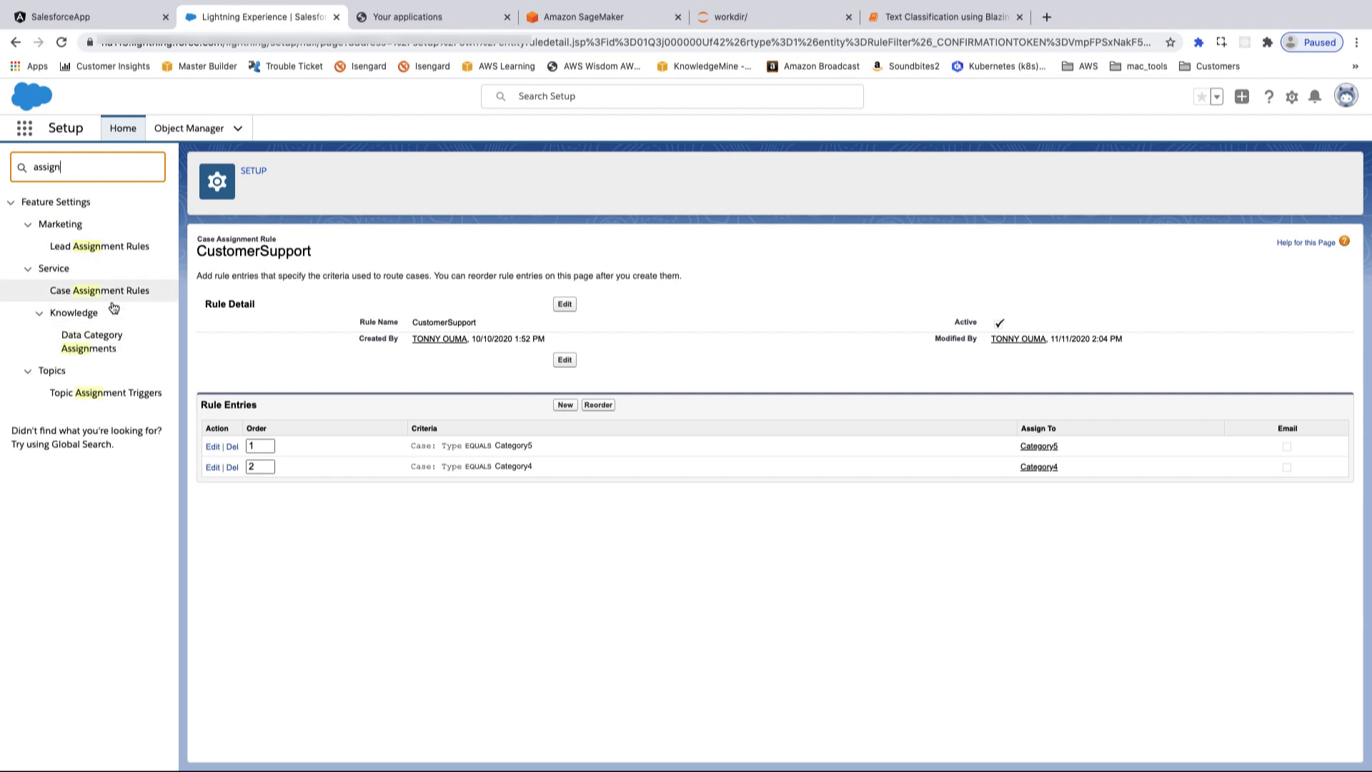
{"action": "left_click", "coordinate": [115, 295]}
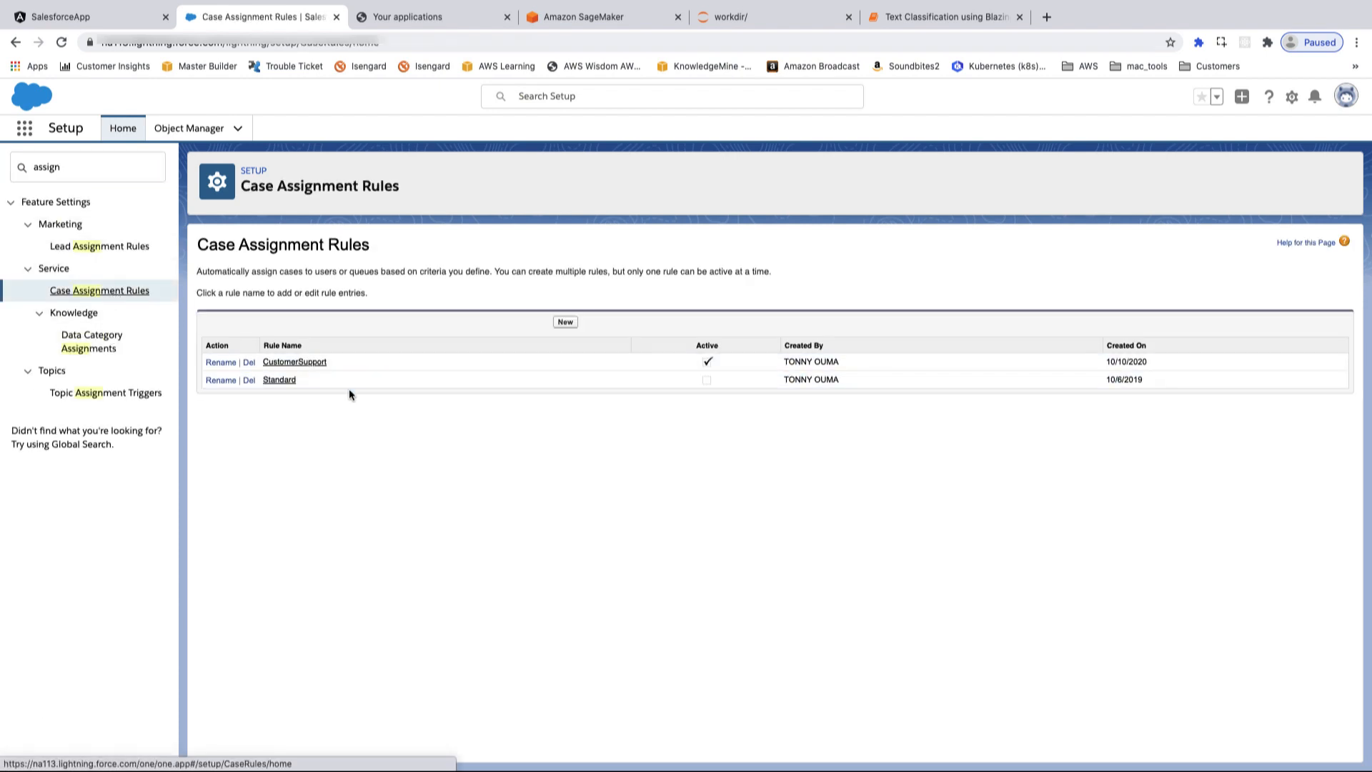
{"action": "left_click", "coordinate": [306, 361]}
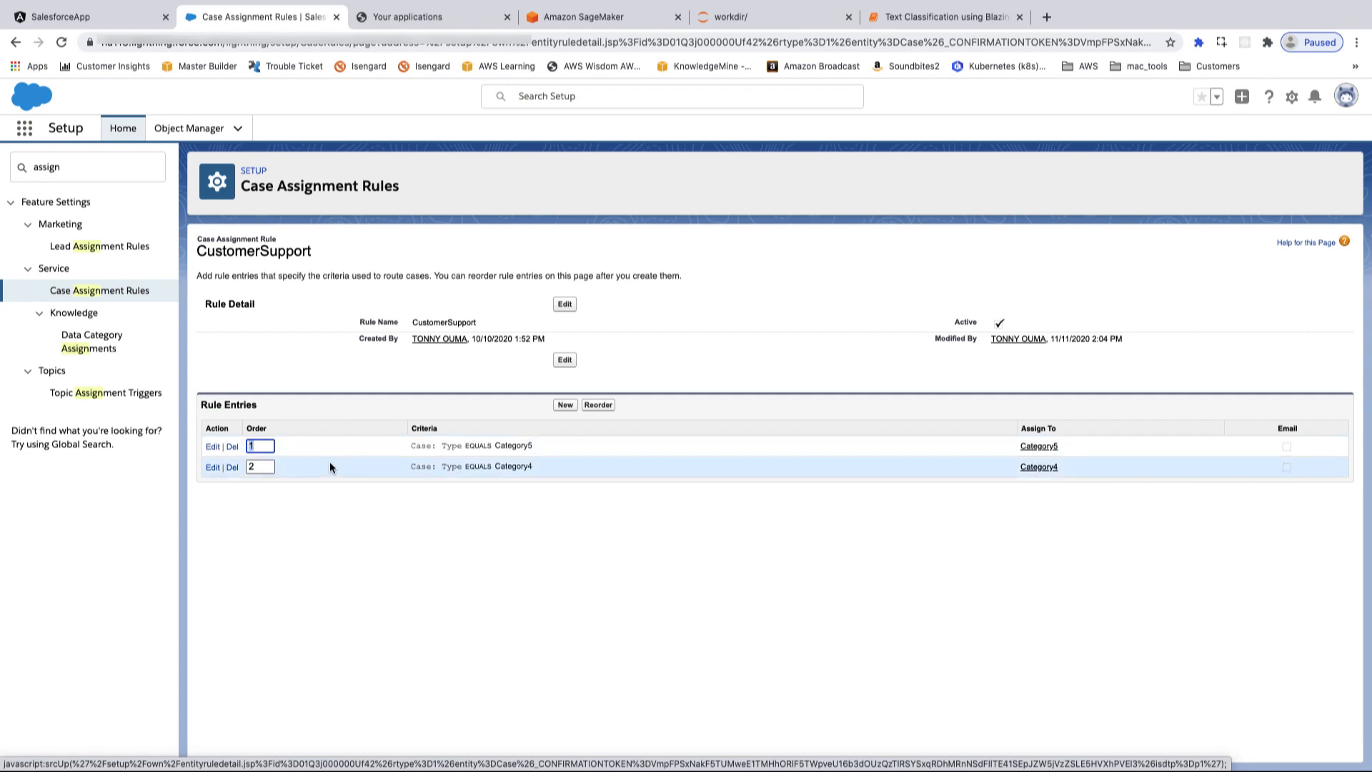
Step: Review the criteria and queue assignment of the Category5 rule entry and return to the CustomerSupport rule
{"action": "left_click", "coordinate": [213, 447]}
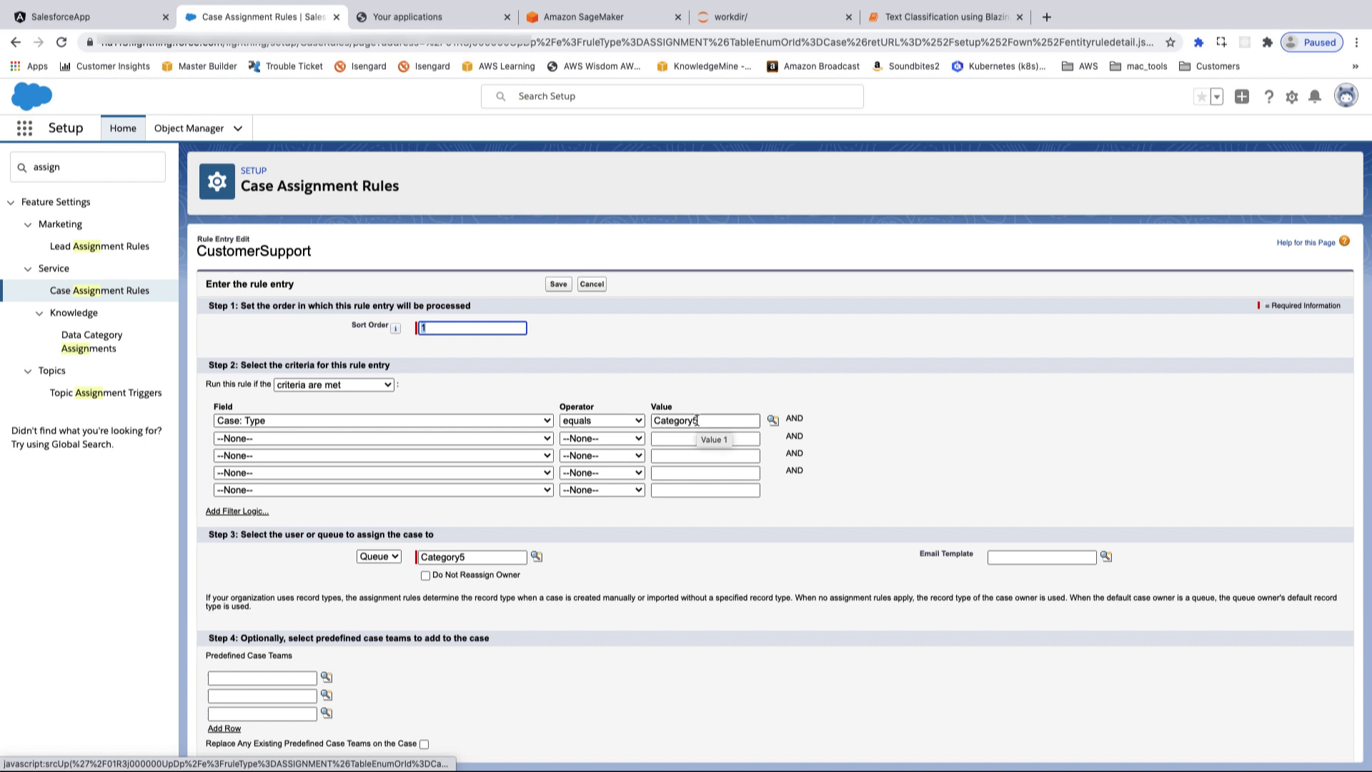
{"action": "scroll", "coordinate": [650, 556], "scroll_direction": "down", "scroll_amount": 2}
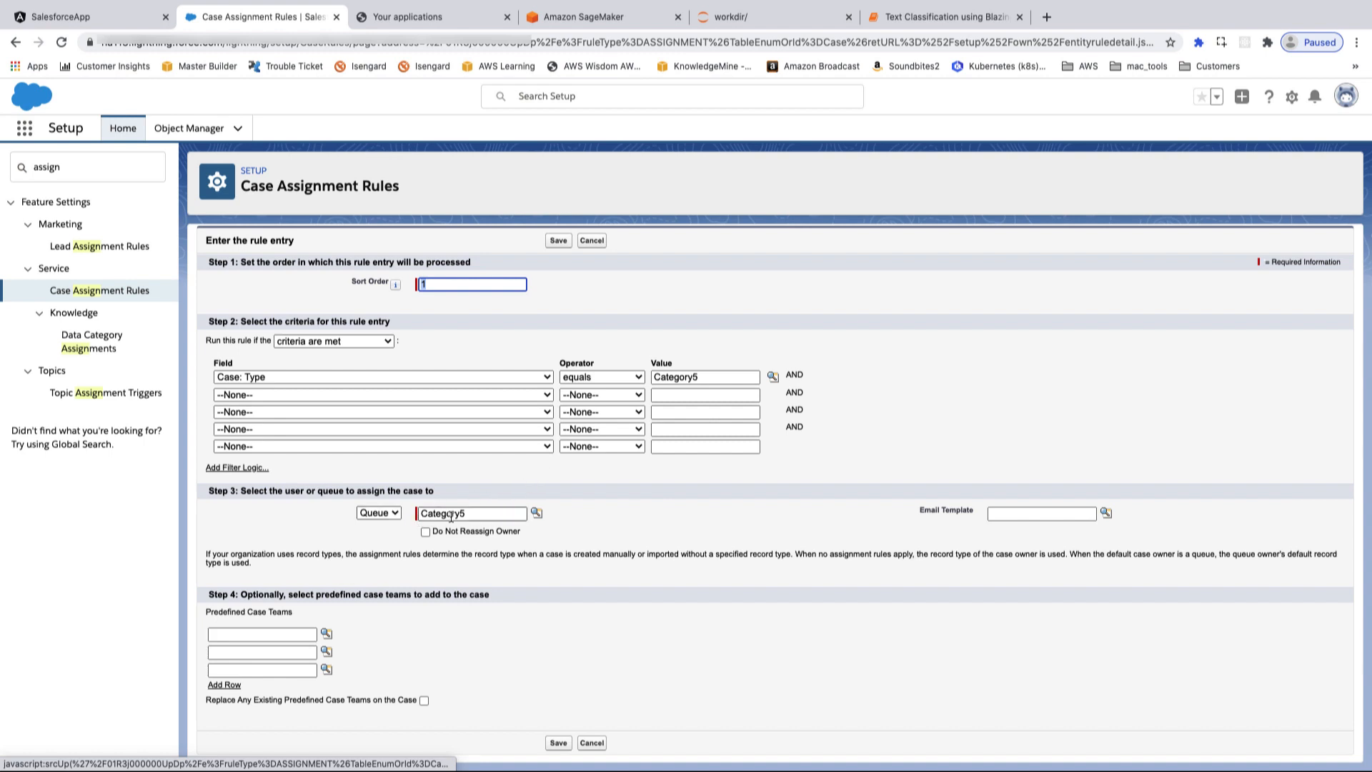
{"action": "scroll", "coordinate": [451, 516], "scroll_direction": "up", "scroll_amount": 1}
{"action": "key", "text": "Return"}
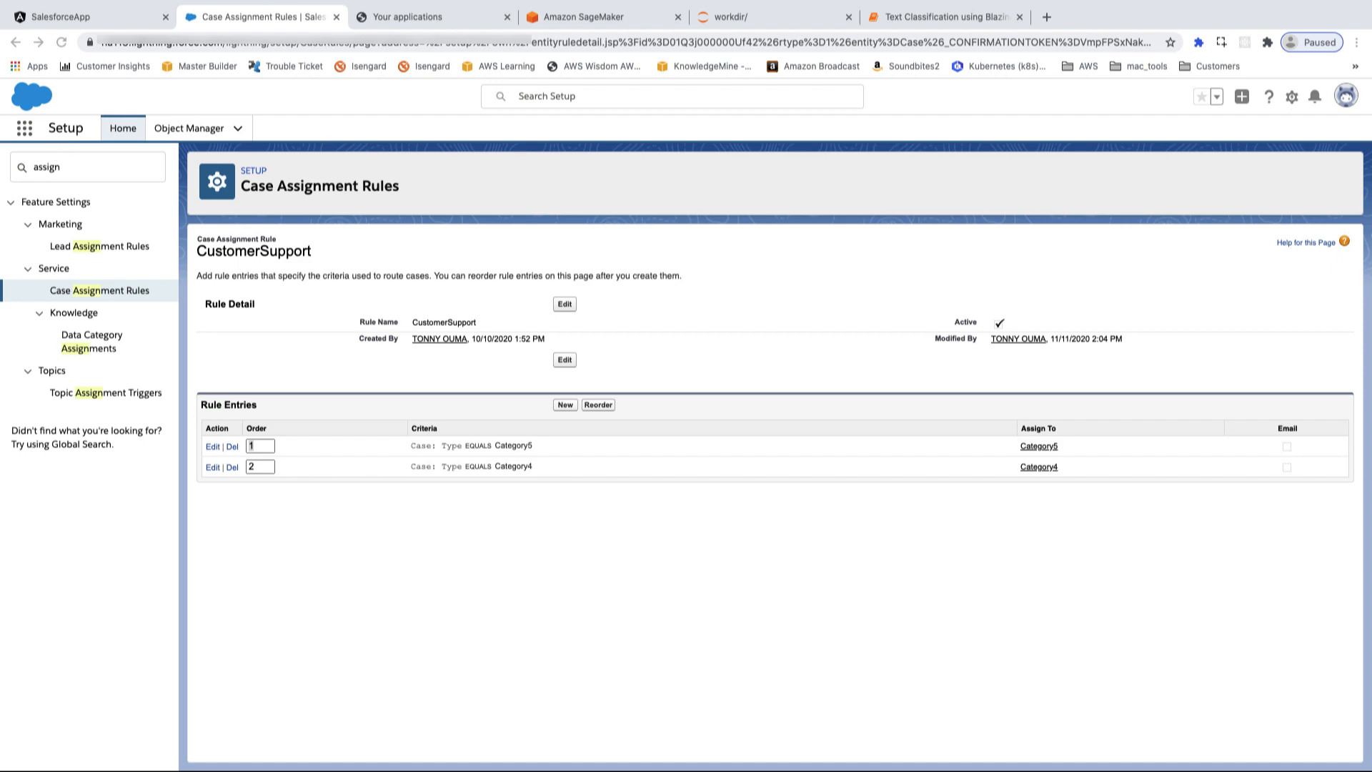
Step: Switch to the Outlook confirmation message for "Issue with my email", copy its case number and close the message
{"action": "left_click_drag", "start_coordinate": [1, 57], "coordinate": [518, 91]}
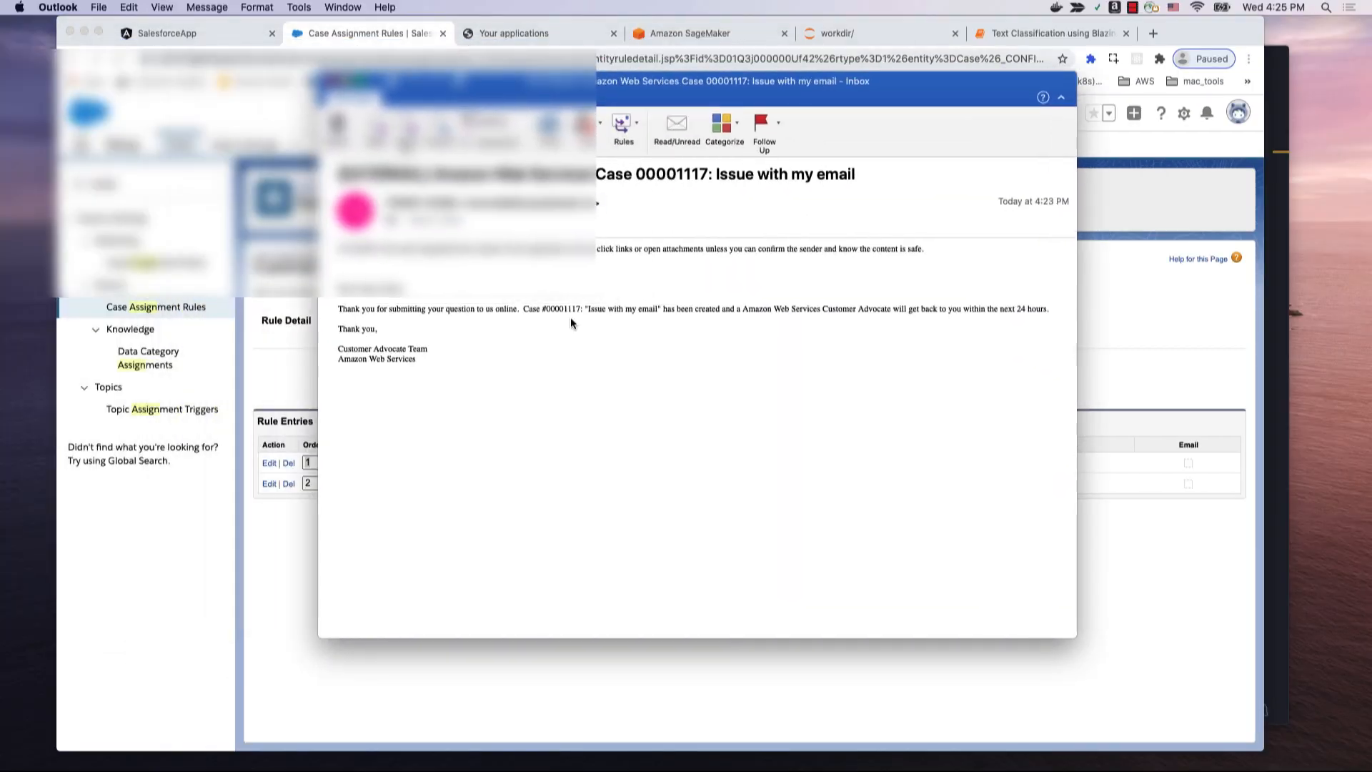
{"action": "double_click", "coordinate": [673, 175]}
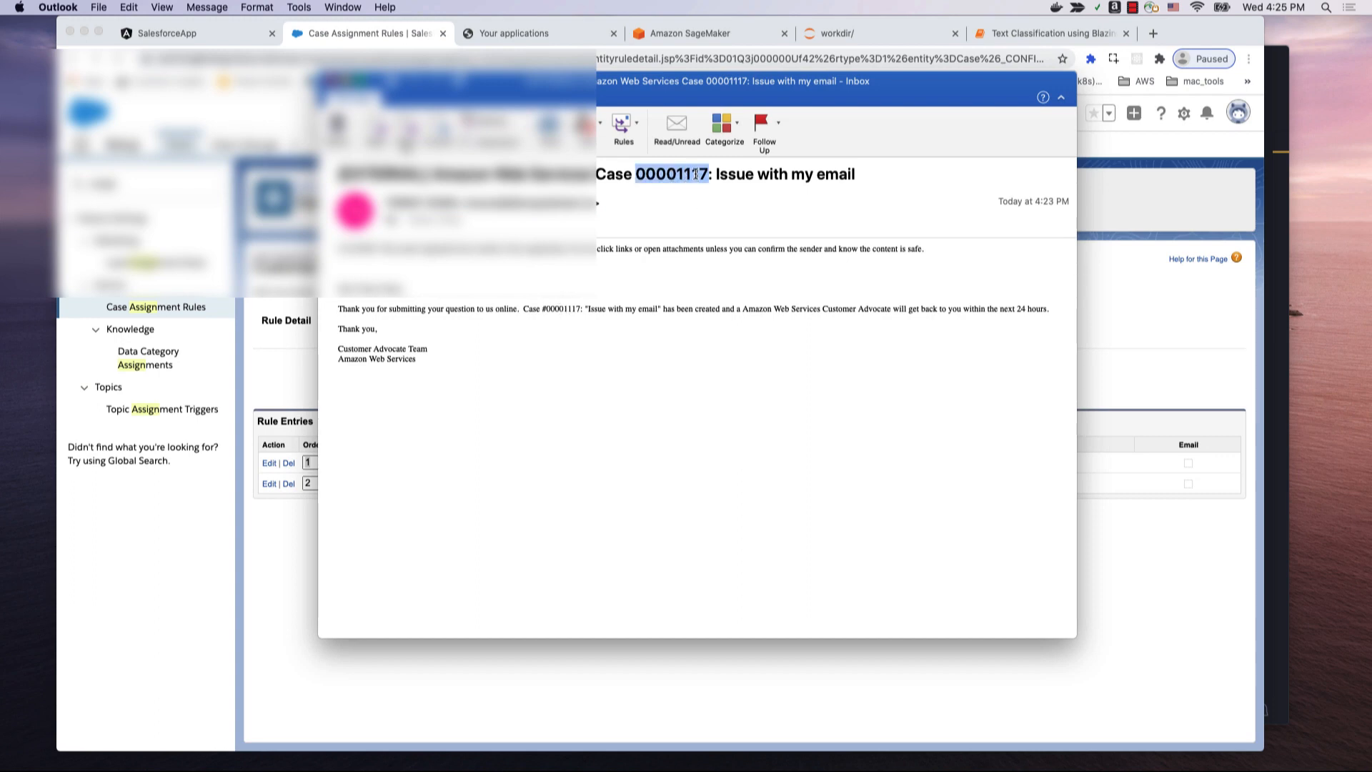
{"action": "right_click", "coordinate": [696, 174]}
{"action": "left_click", "coordinate": [726, 236]}
{"action": "left_click", "coordinate": [328, 82]}
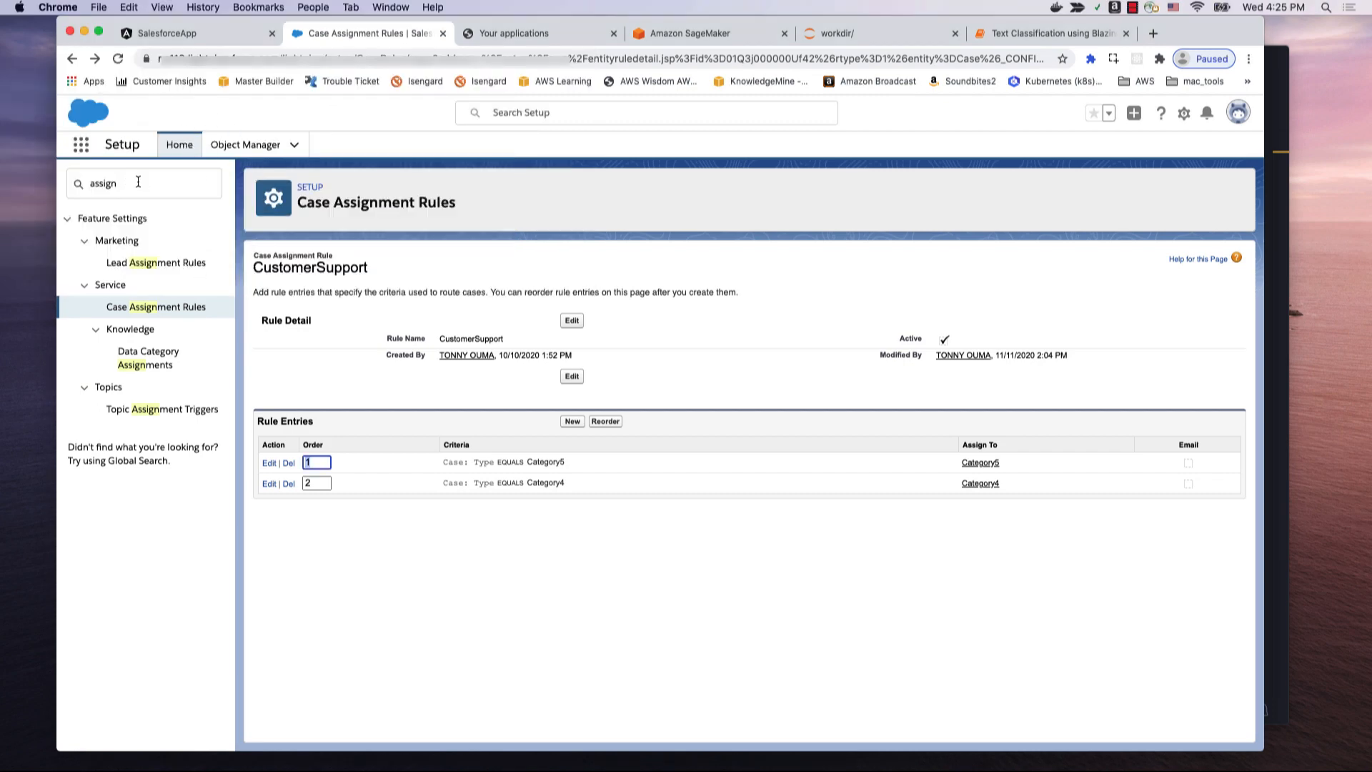
Step: Find Cases among the Salesforce items, open the "Issue with my email" case and review its details and update feed
{"action": "left_click", "coordinate": [81, 144]}
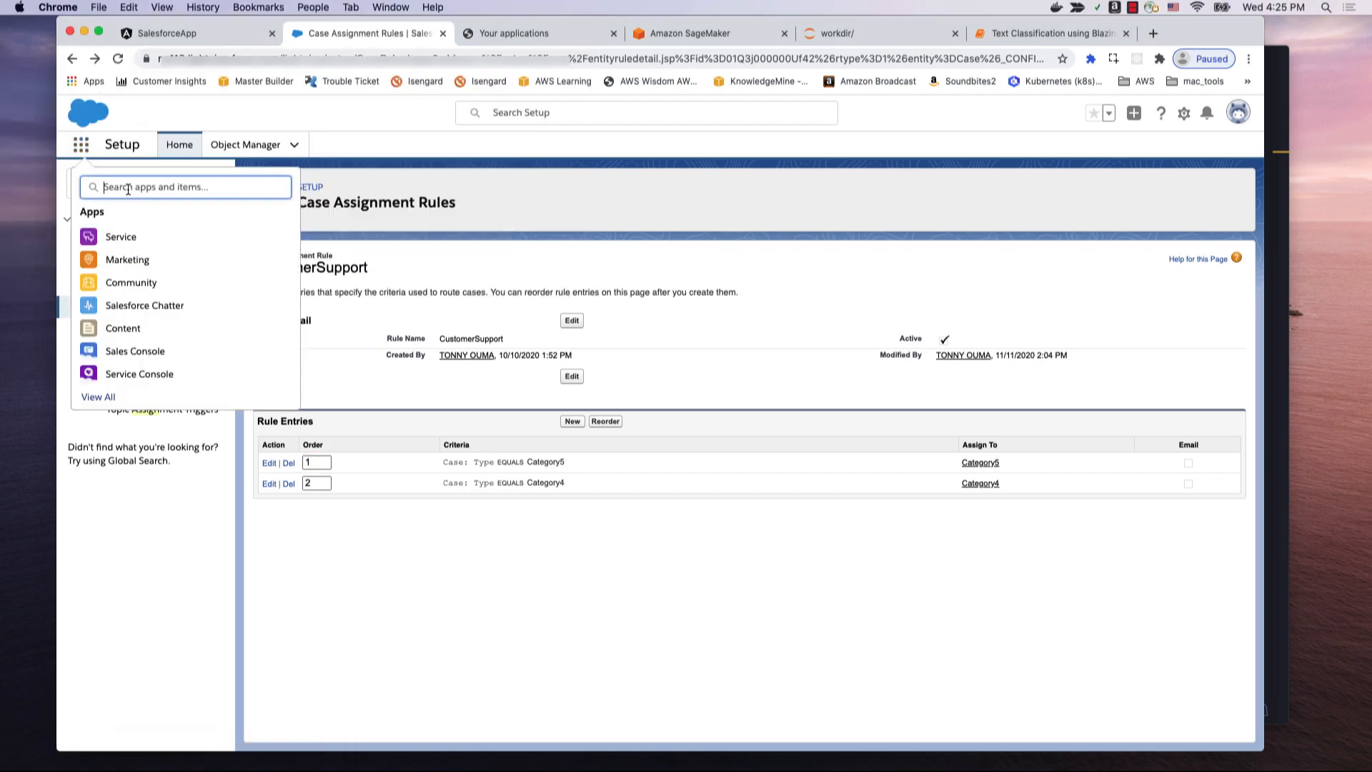
{"action": "type", "text": "Case"}
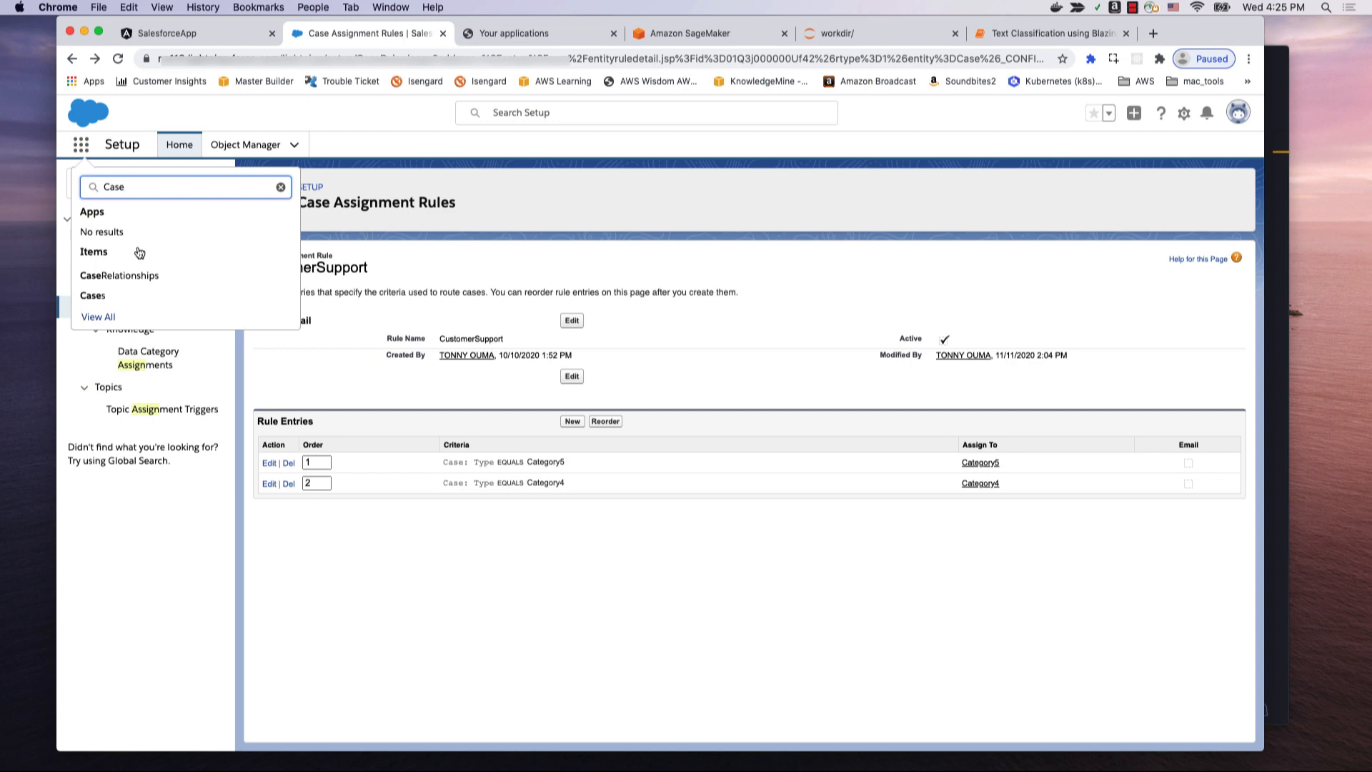
{"action": "left_click", "coordinate": [97, 296]}
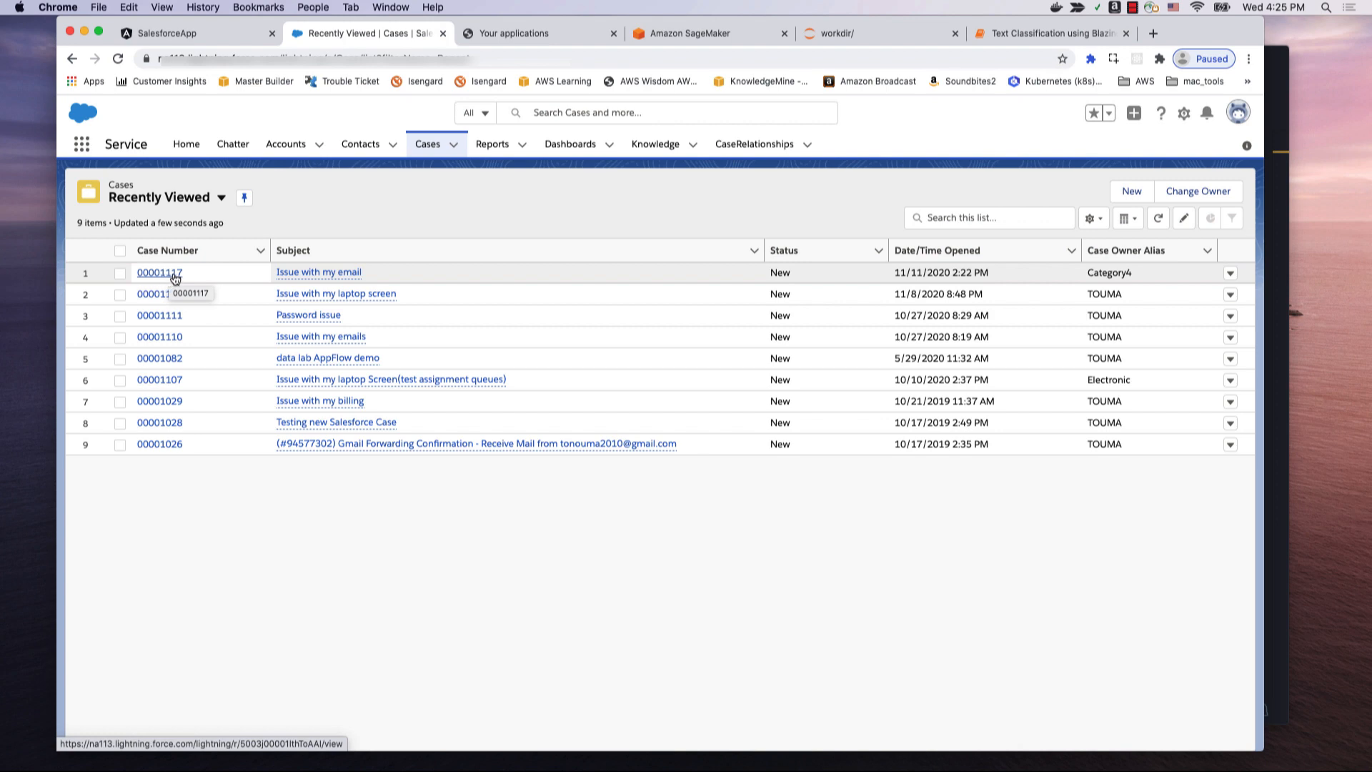
{"action": "left_click", "coordinate": [170, 278]}
{"action": "scroll", "coordinate": [360, 450], "scroll_direction": "down", "scroll_amount": 2}
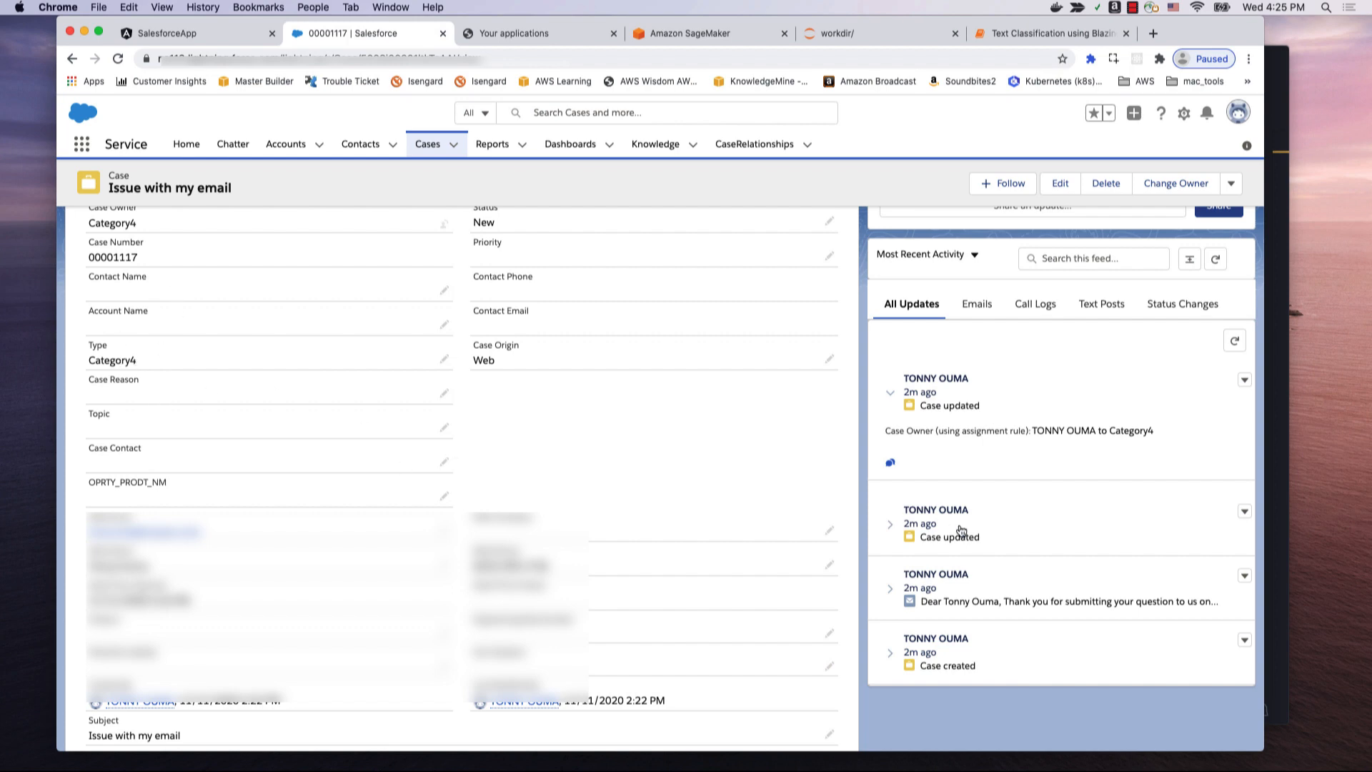
{"action": "scroll", "coordinate": [961, 528], "scroll_direction": "up", "scroll_amount": 4}
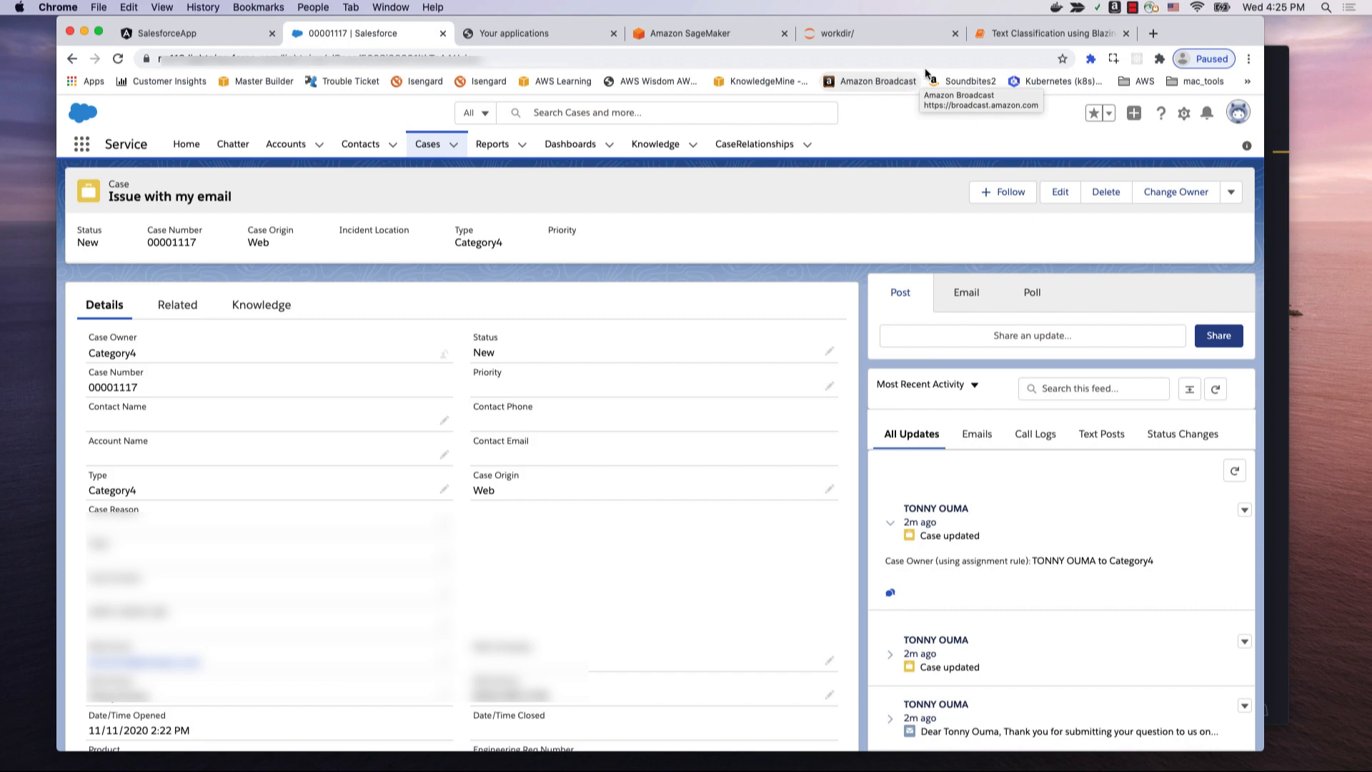
Step: Switch to the Jupyter notebook on BlazingText classification and examine the imports, S3 paths and estimator settings, including the instance type
{"action": "left_click", "coordinate": [1036, 33]}
{"action": "scroll", "coordinate": [687, 353], "scroll_direction": "up", "scroll_amount": 20}
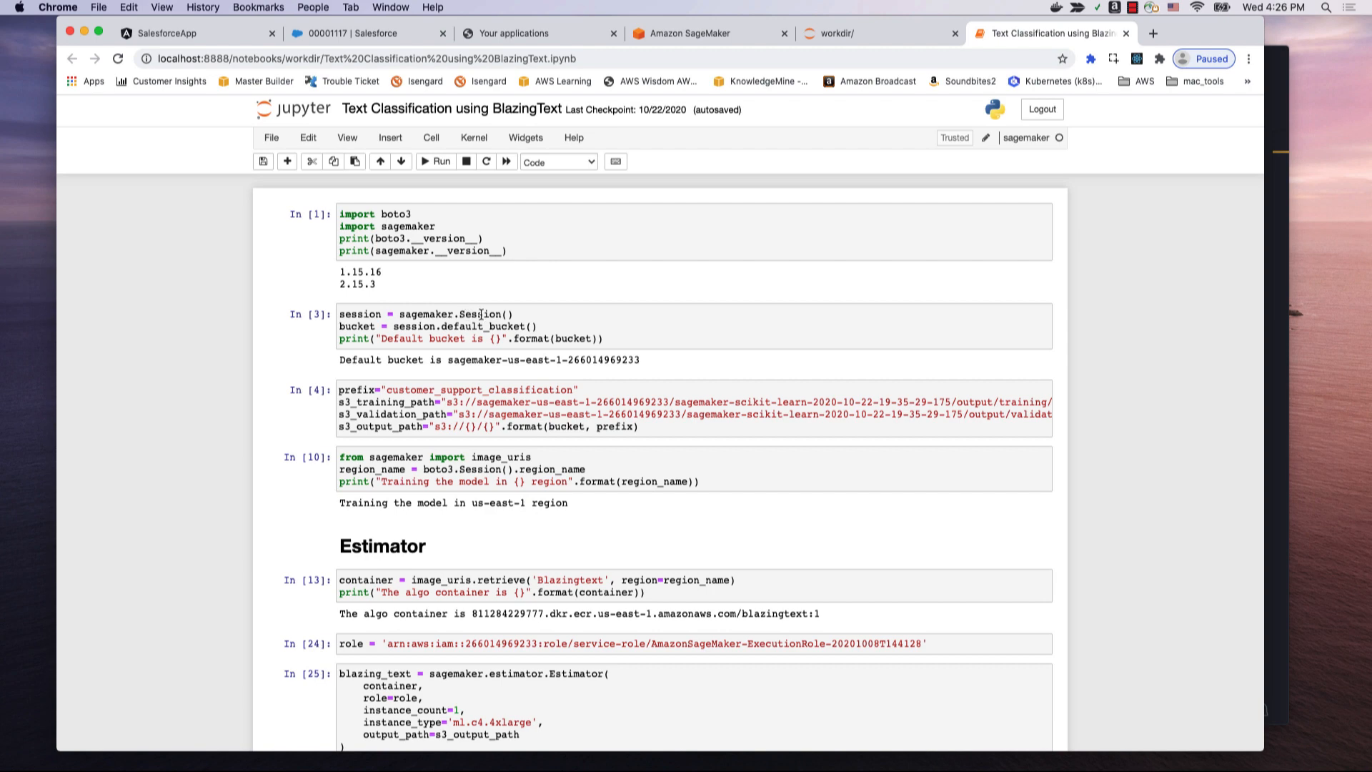
{"action": "left_click", "coordinate": [509, 250]}
{"action": "left_click_drag", "start_coordinate": [509, 250], "coordinate": [340, 211]}
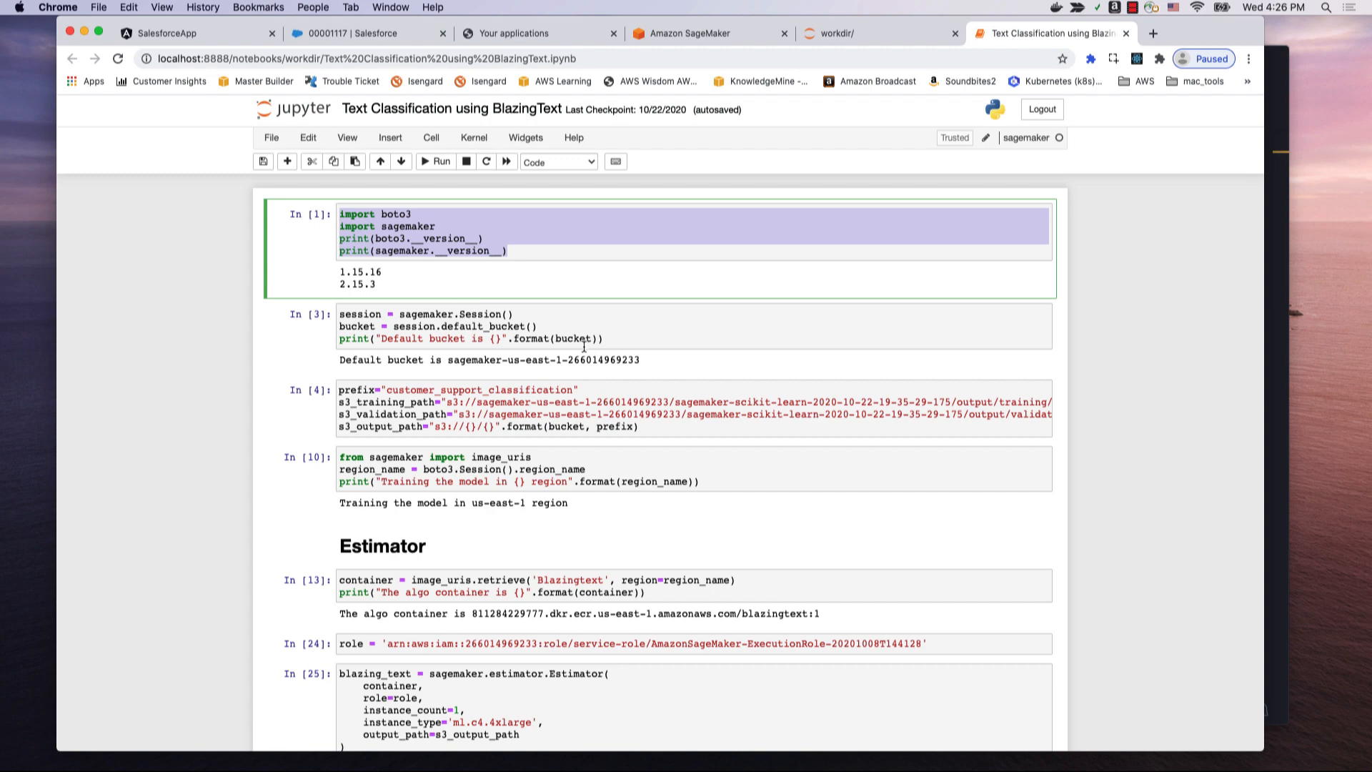
{"action": "scroll", "coordinate": [584, 345], "scroll_direction": "down", "scroll_amount": 4}
{"action": "scroll", "coordinate": [450, 296], "scroll_direction": "right", "scroll_amount": 1}
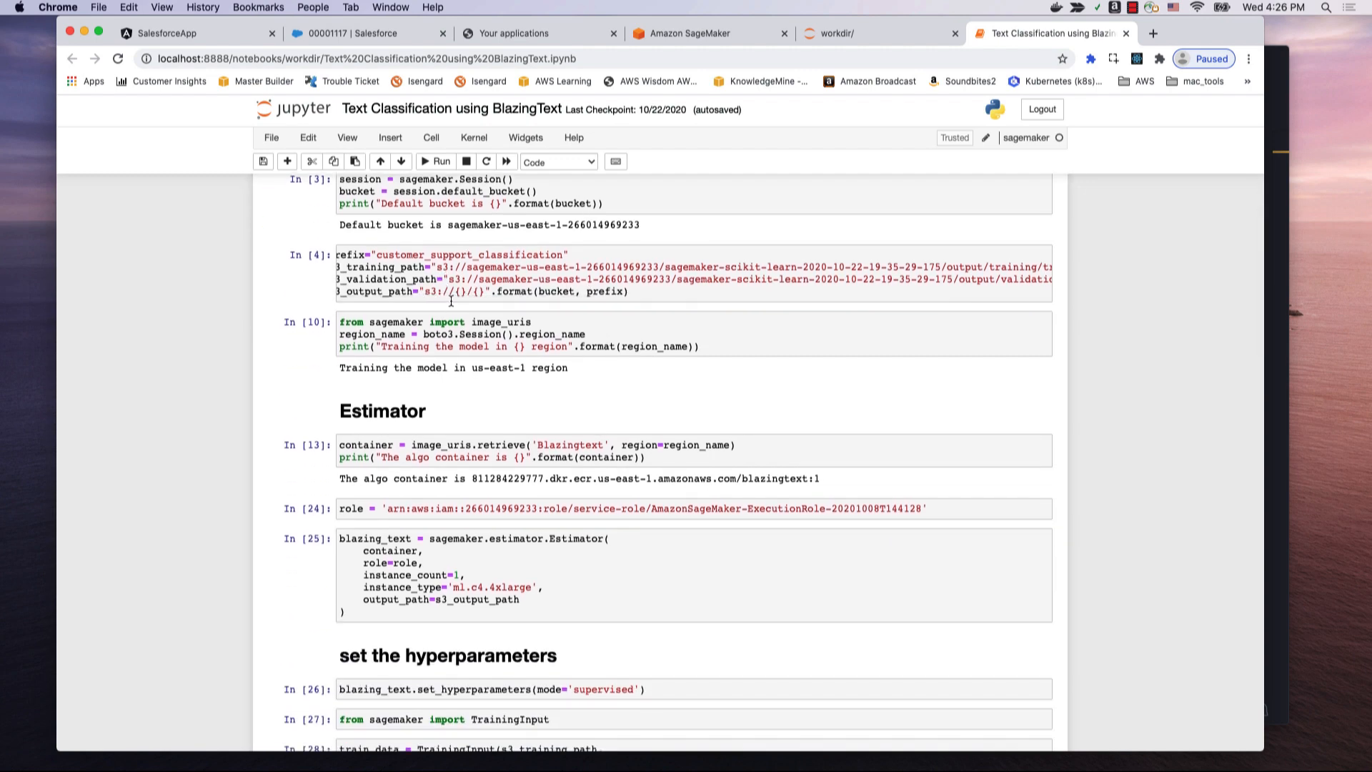
{"action": "scroll", "coordinate": [450, 297], "scroll_direction": "left", "scroll_amount": 1}
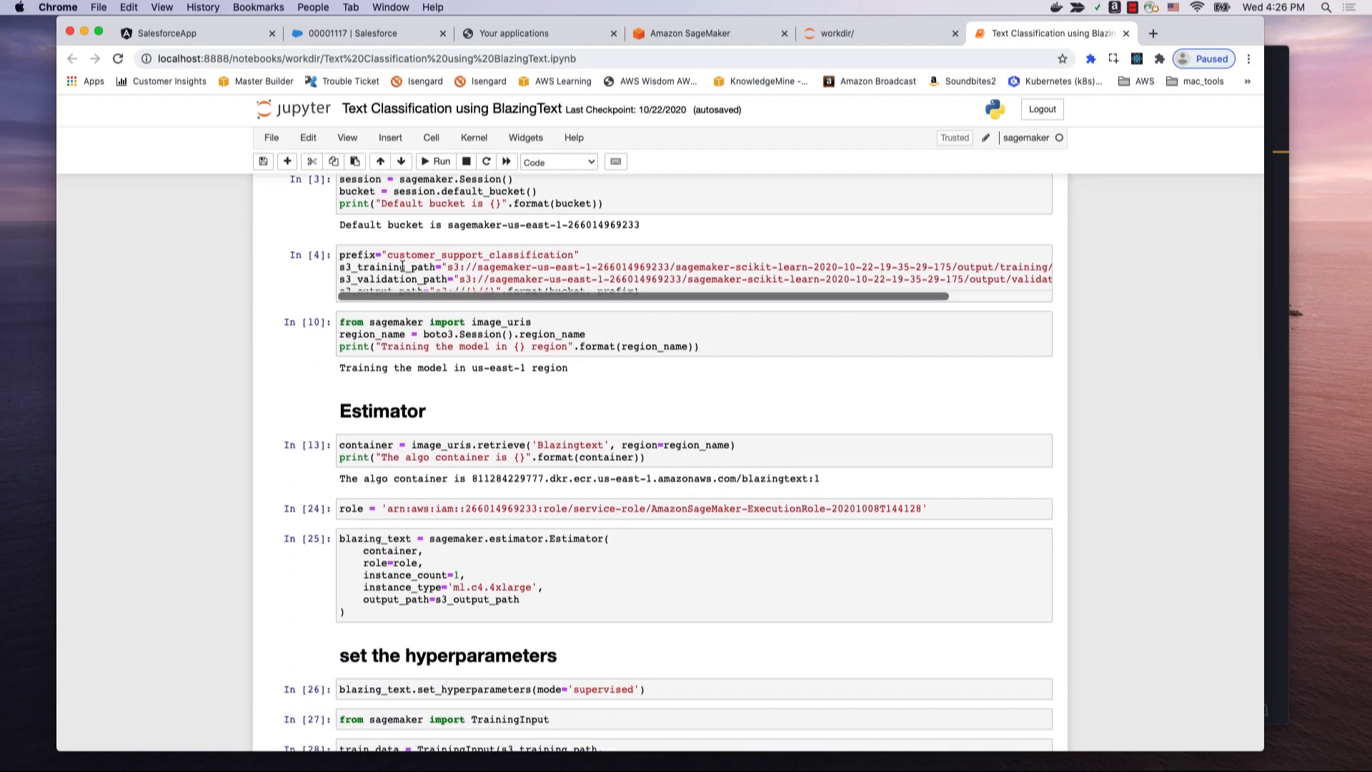
{"action": "scroll", "coordinate": [491, 335], "scroll_direction": "down", "scroll_amount": 5}
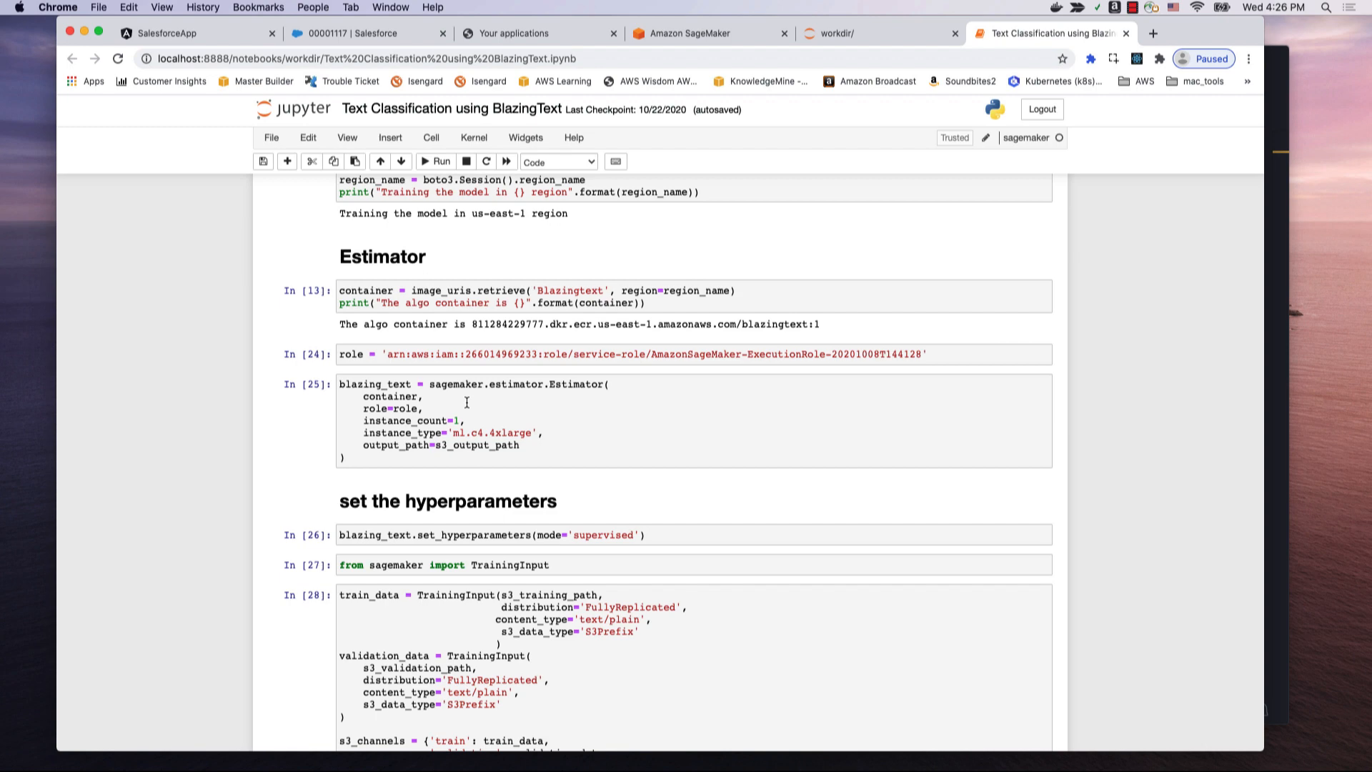
{"action": "left_click", "coordinate": [488, 433]}
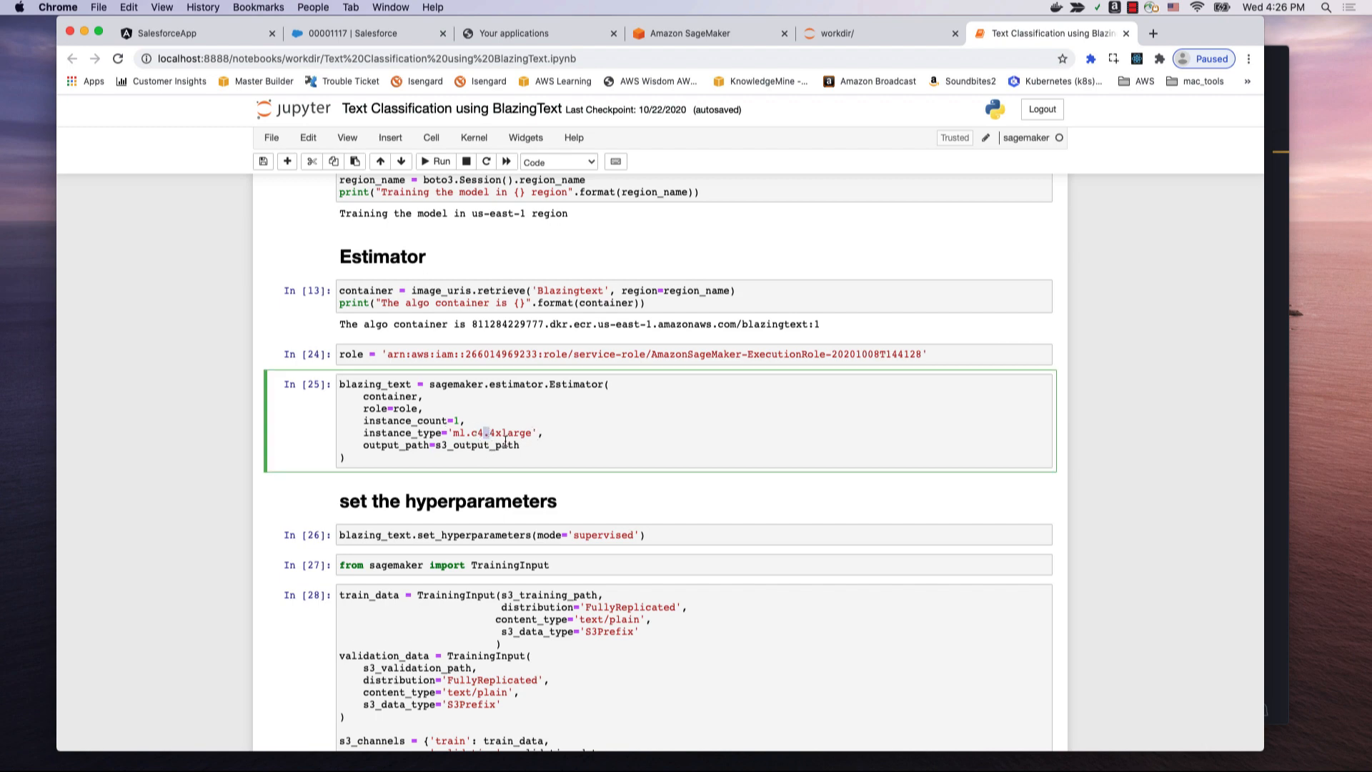
{"action": "scroll", "coordinate": [506, 440], "scroll_direction": "down", "scroll_amount": 1}
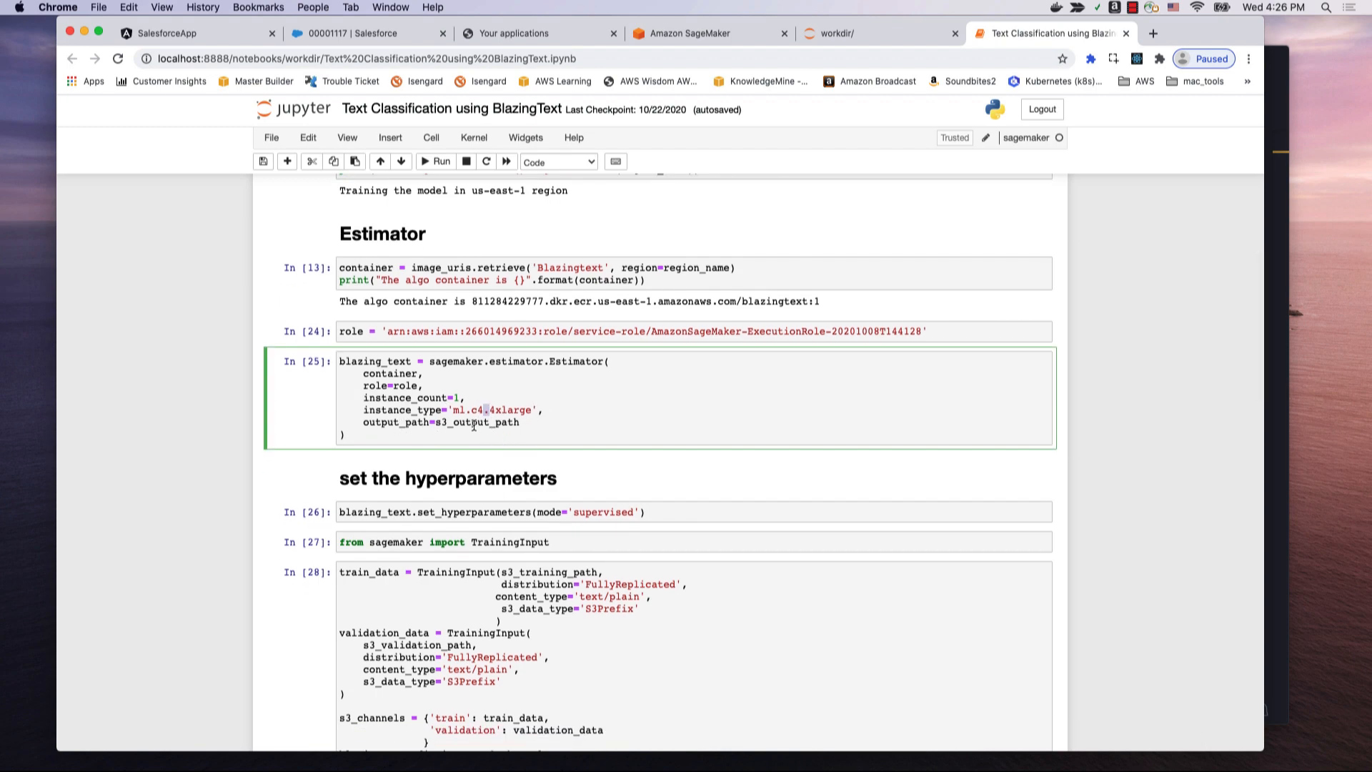
Step: Examine the notebook's training inputs and job output, the blazing_text deployment cell and the tokenized case prediction cell
{"action": "scroll", "coordinate": [574, 432], "scroll_direction": "down", "scroll_amount": 5}
{"action": "scroll", "coordinate": [506, 414], "scroll_direction": "down", "scroll_amount": 8}
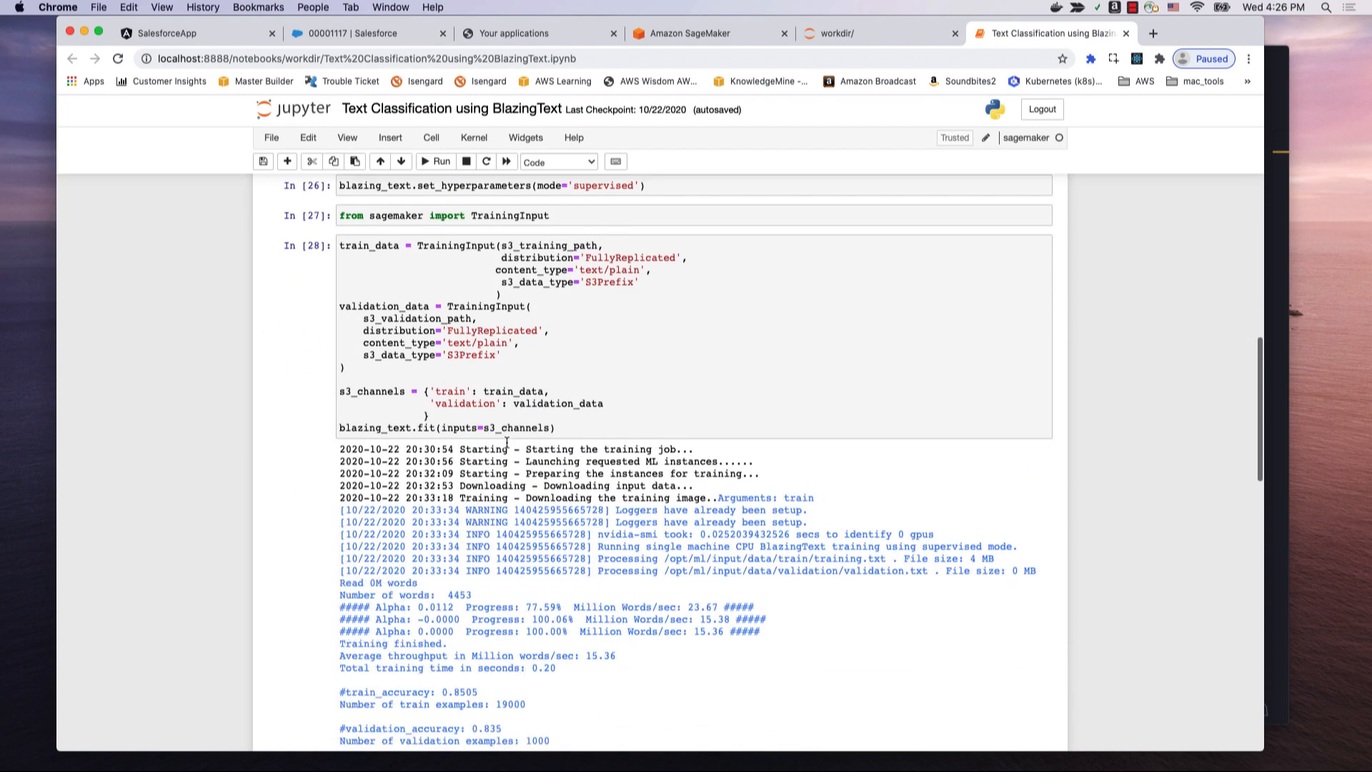
{"action": "scroll", "coordinate": [504, 409], "scroll_direction": "down", "scroll_amount": 4}
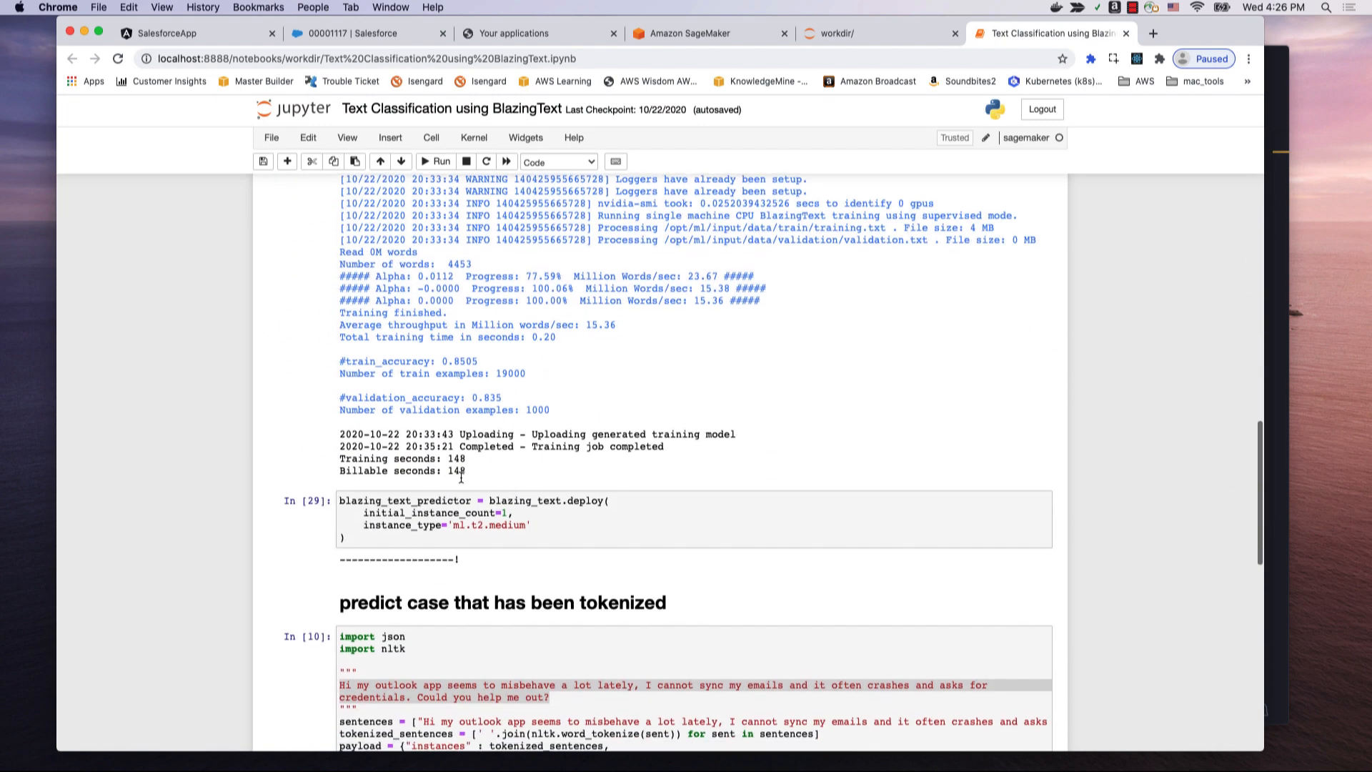
{"action": "scroll", "coordinate": [418, 427], "scroll_direction": "down", "scroll_amount": 5}
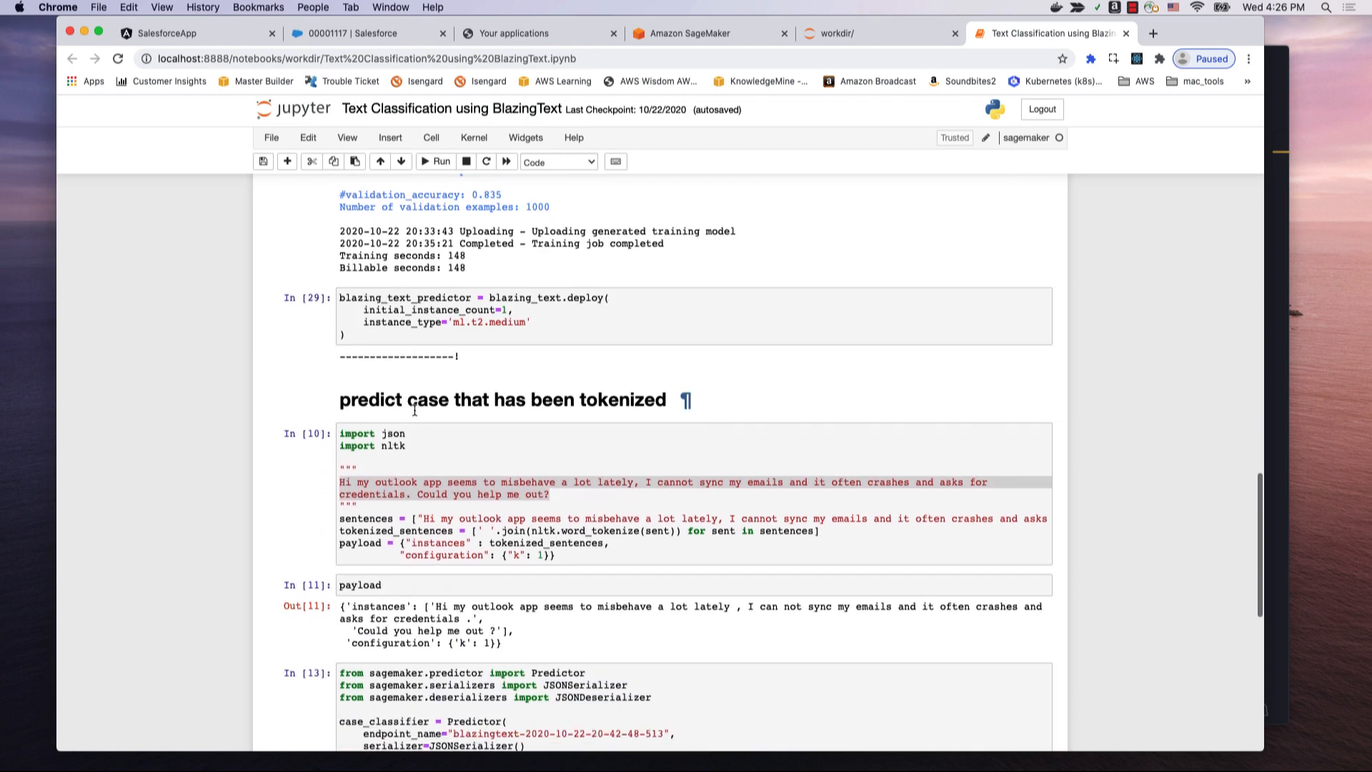
{"action": "left_click", "coordinate": [543, 301]}
{"action": "double_click", "coordinate": [543, 301]}
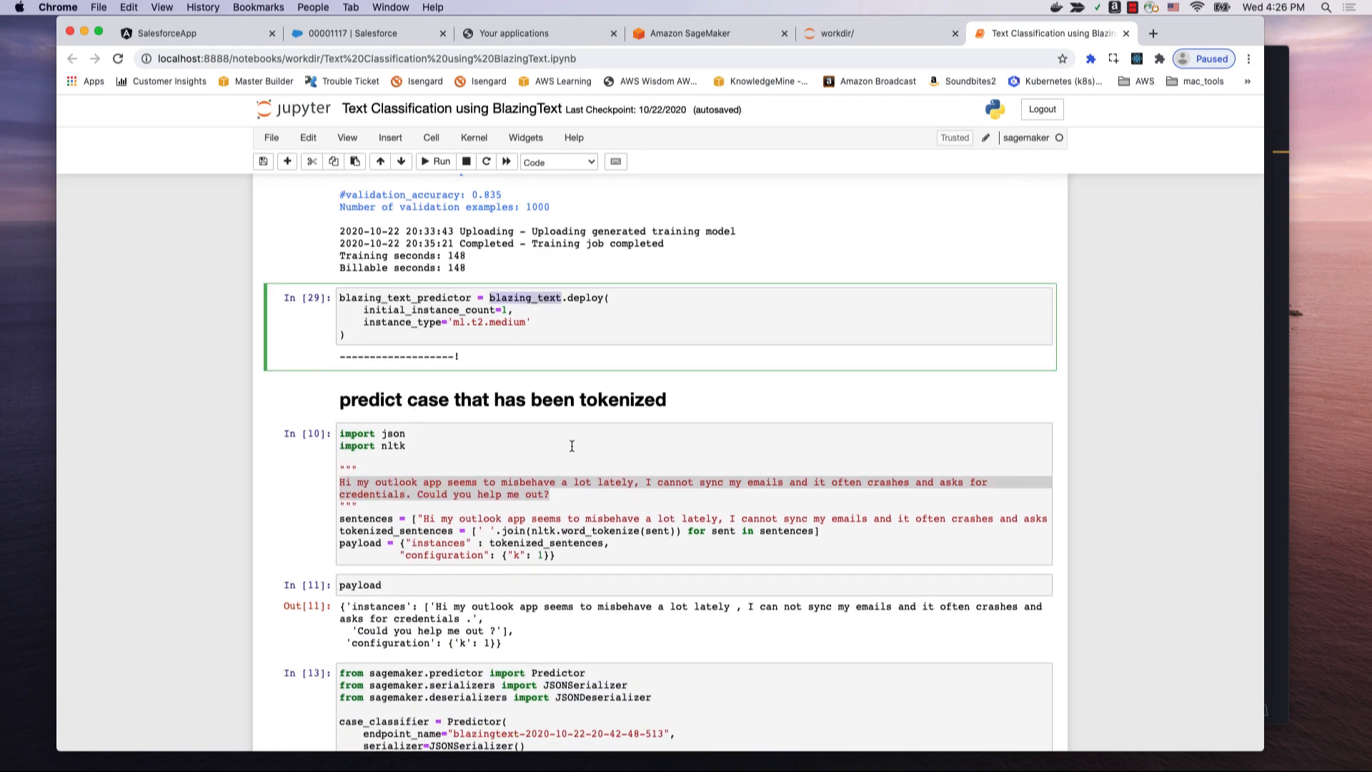
{"action": "left_click", "coordinate": [578, 504]}
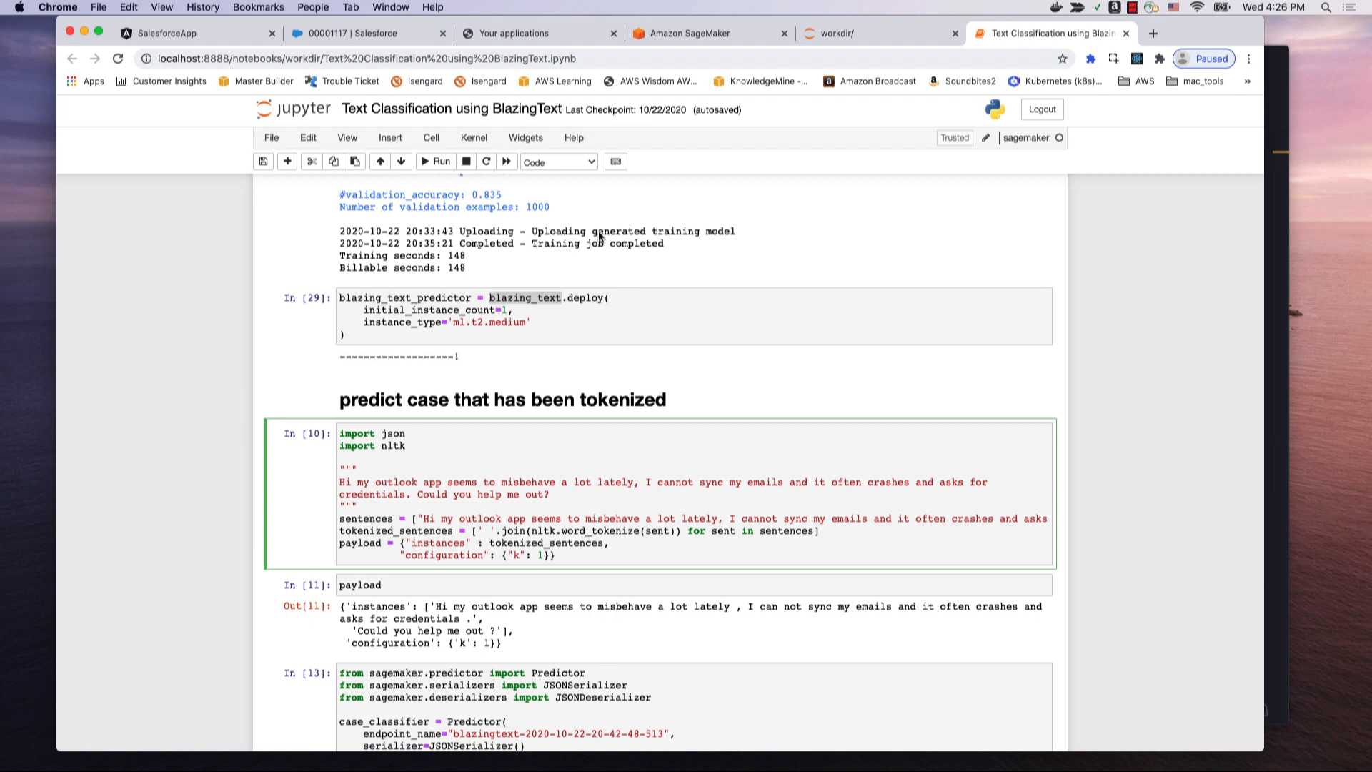
Step: Switch to the SageMaker page in the AWS console, search the services for "sage" and open the Amazon SageMaker dashboard
{"action": "left_click", "coordinate": [675, 36]}
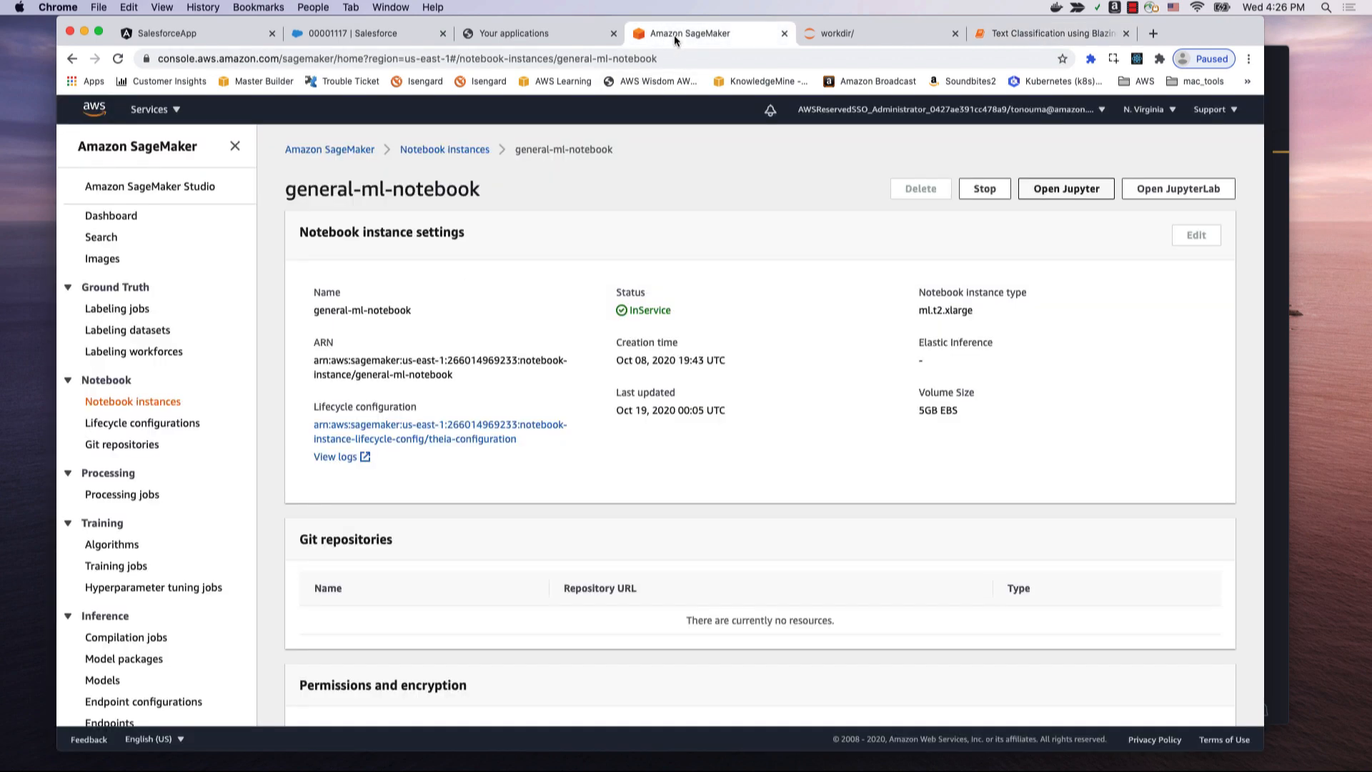
{"action": "left_click", "coordinate": [164, 110]}
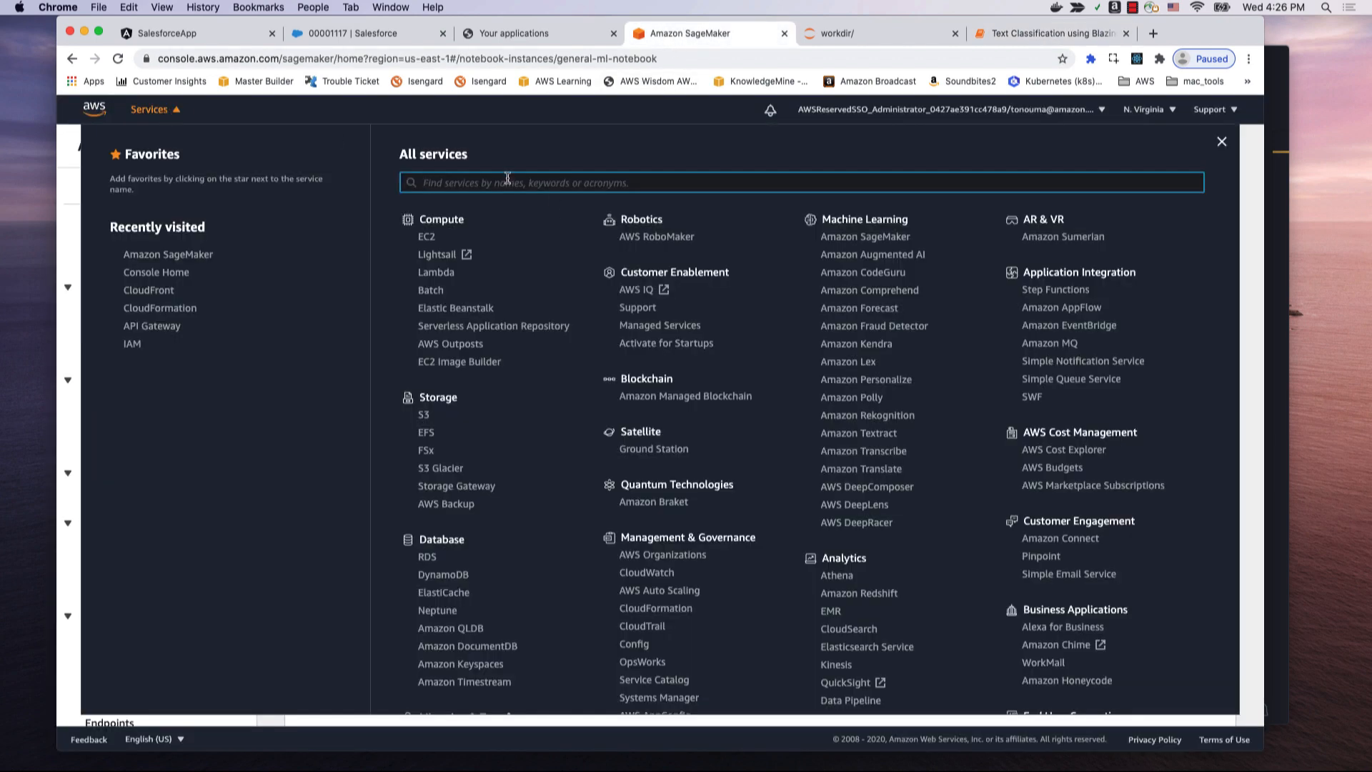
{"action": "type", "text": "sage"}
{"action": "left_click", "coordinate": [518, 215]}
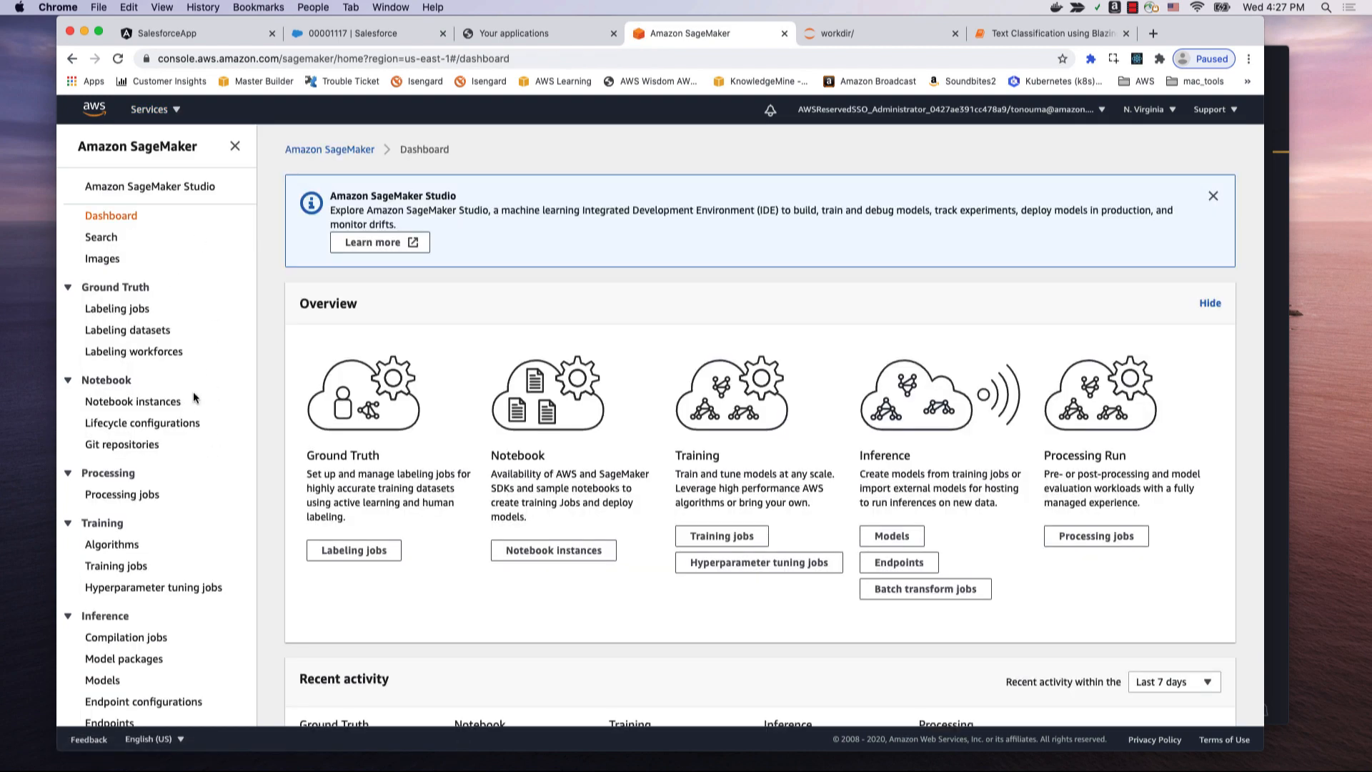
{"action": "scroll", "coordinate": [194, 486], "scroll_direction": "down", "scroll_amount": 5}
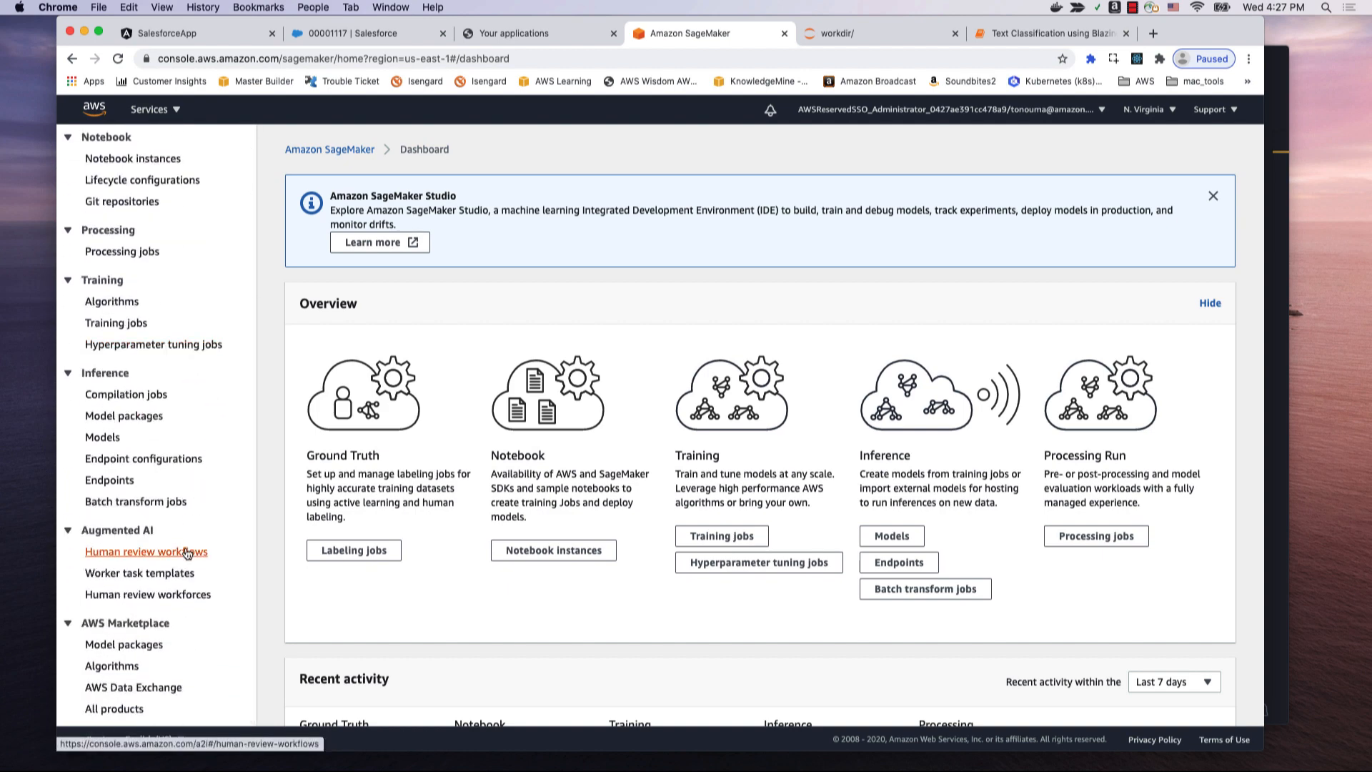
{"action": "left_click", "coordinate": [127, 483]}
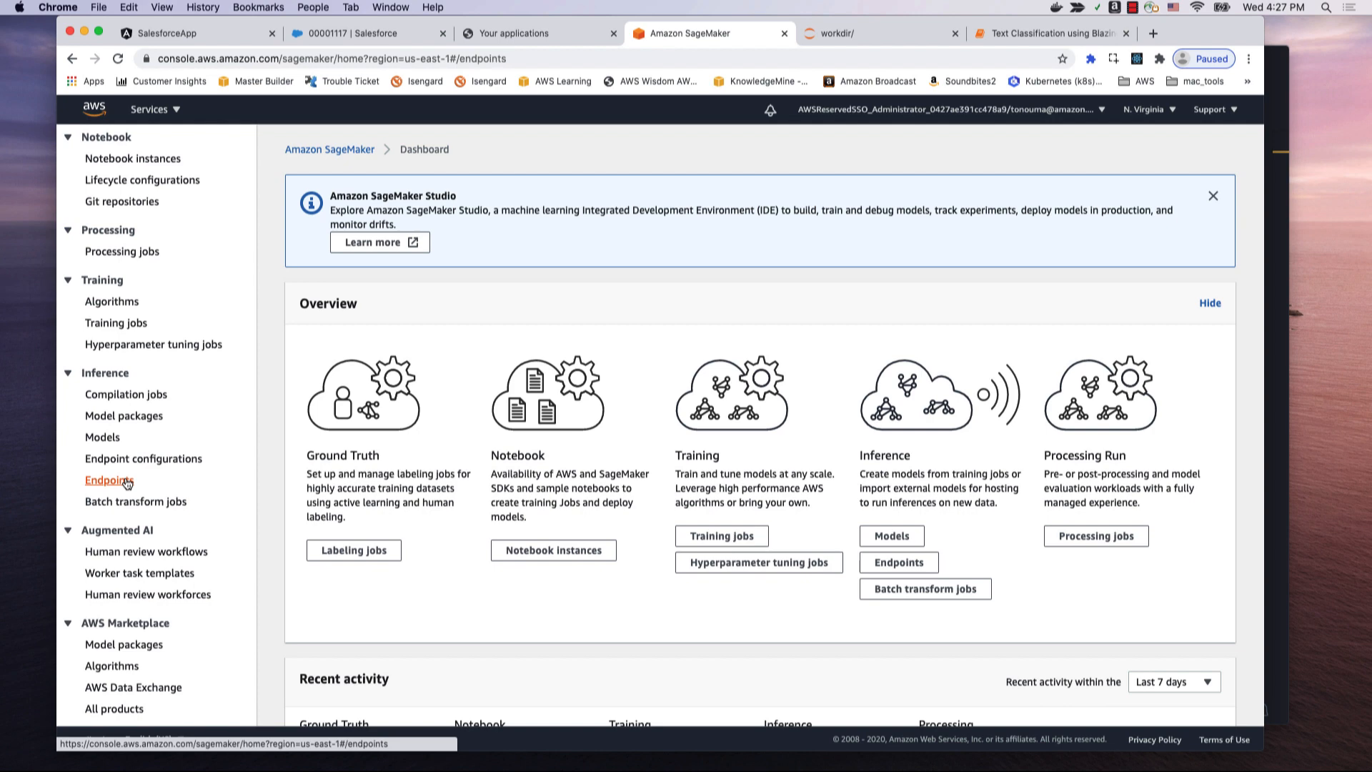
{"action": "left_click", "coordinate": [412, 294]}
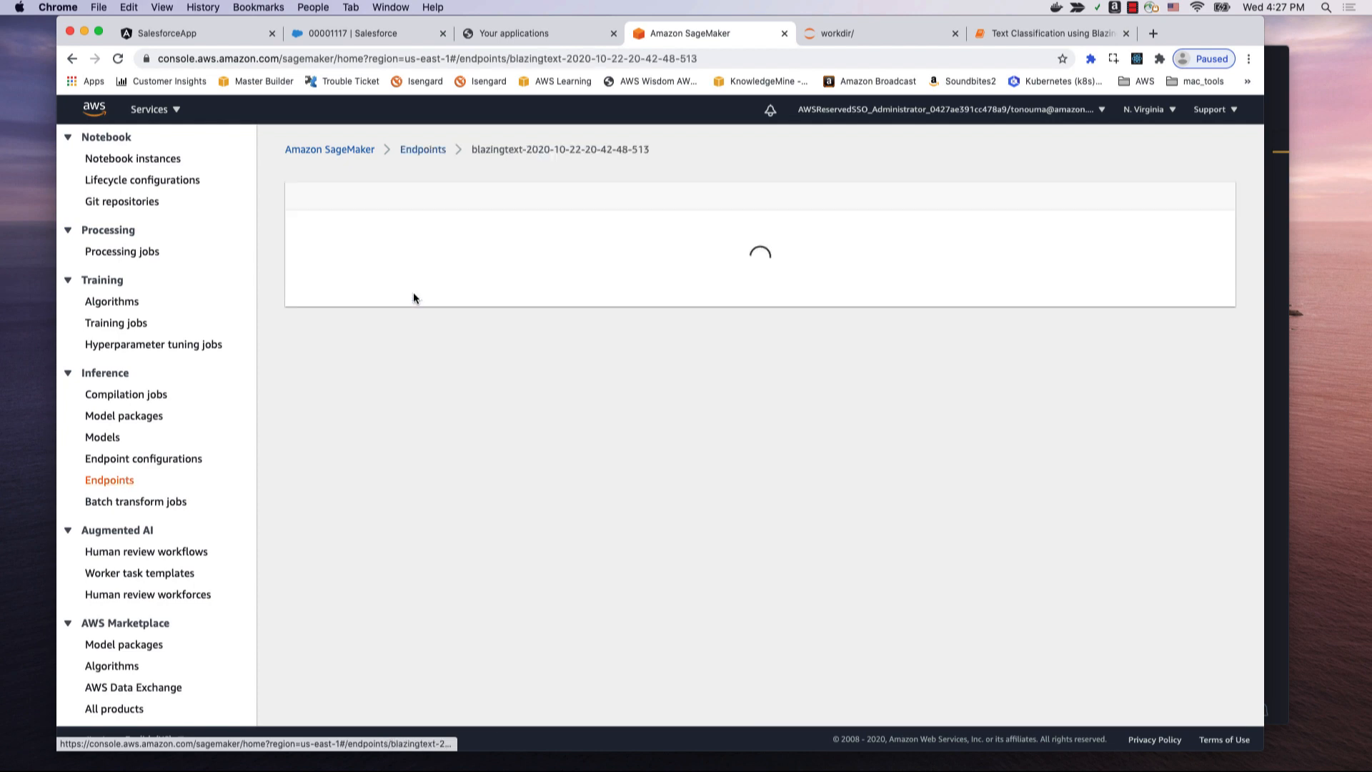
{"action": "scroll", "coordinate": [528, 414], "scroll_direction": "down", "scroll_amount": 1}
{"action": "scroll", "coordinate": [527, 415], "scroll_direction": "down", "scroll_amount": 4}
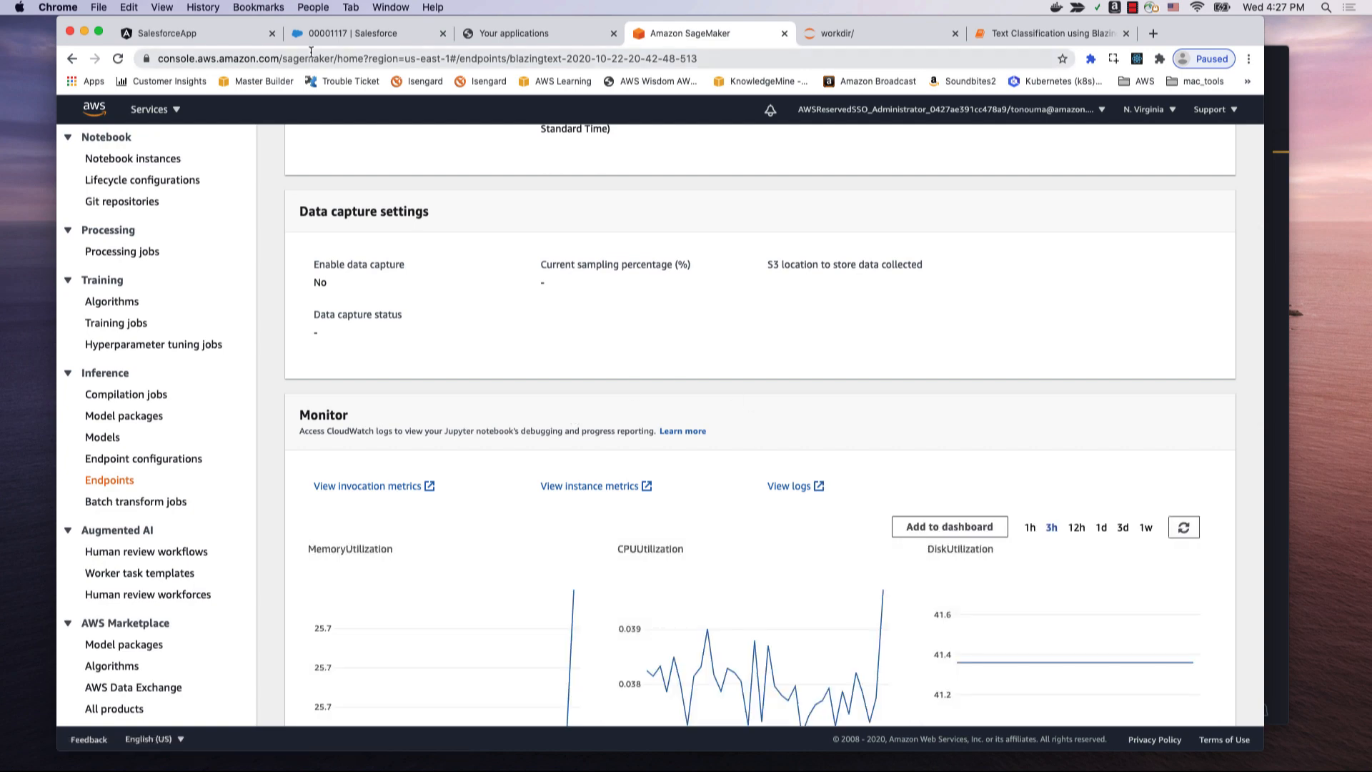
Step: Return to the support portal's blank case form, and switch to VS Code to examine the form code in home-page.component.html
{"action": "left_click", "coordinate": [212, 36]}
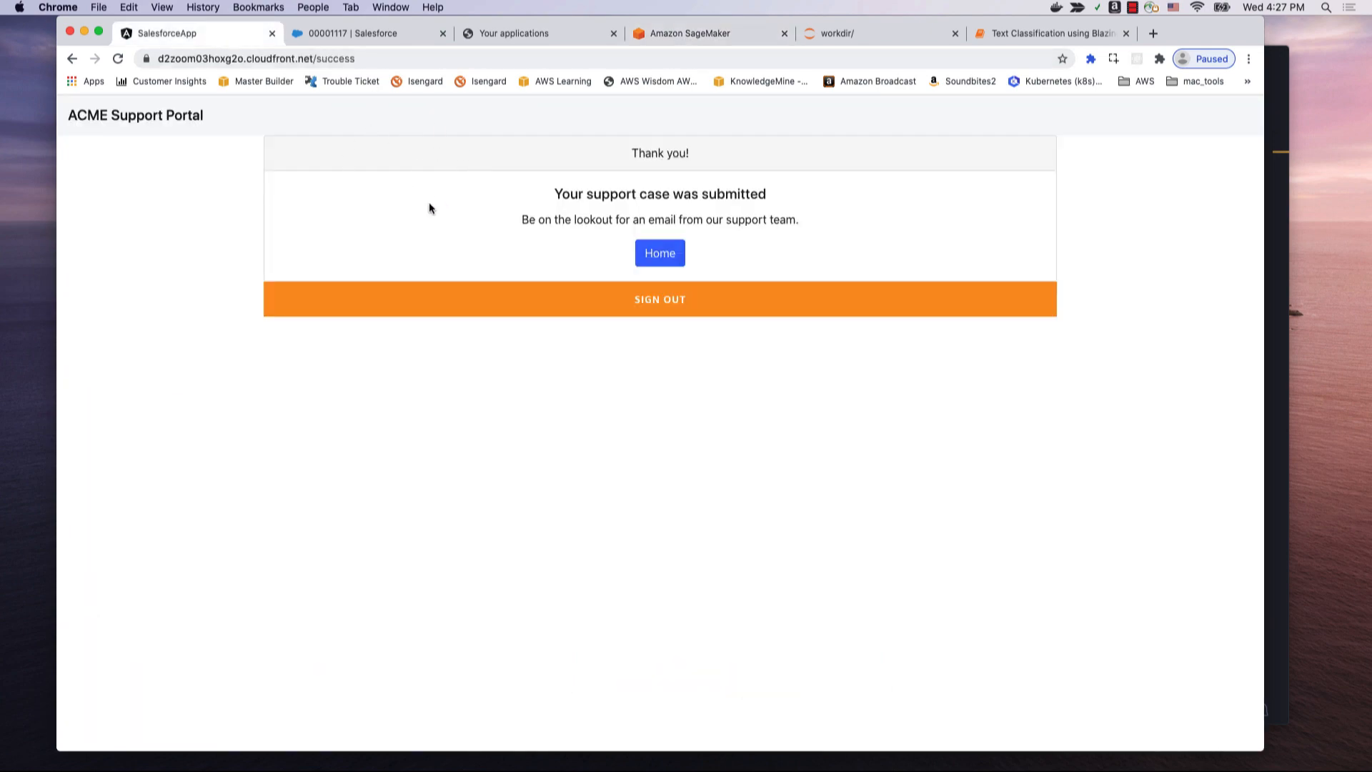
{"action": "left_click", "coordinate": [655, 257]}
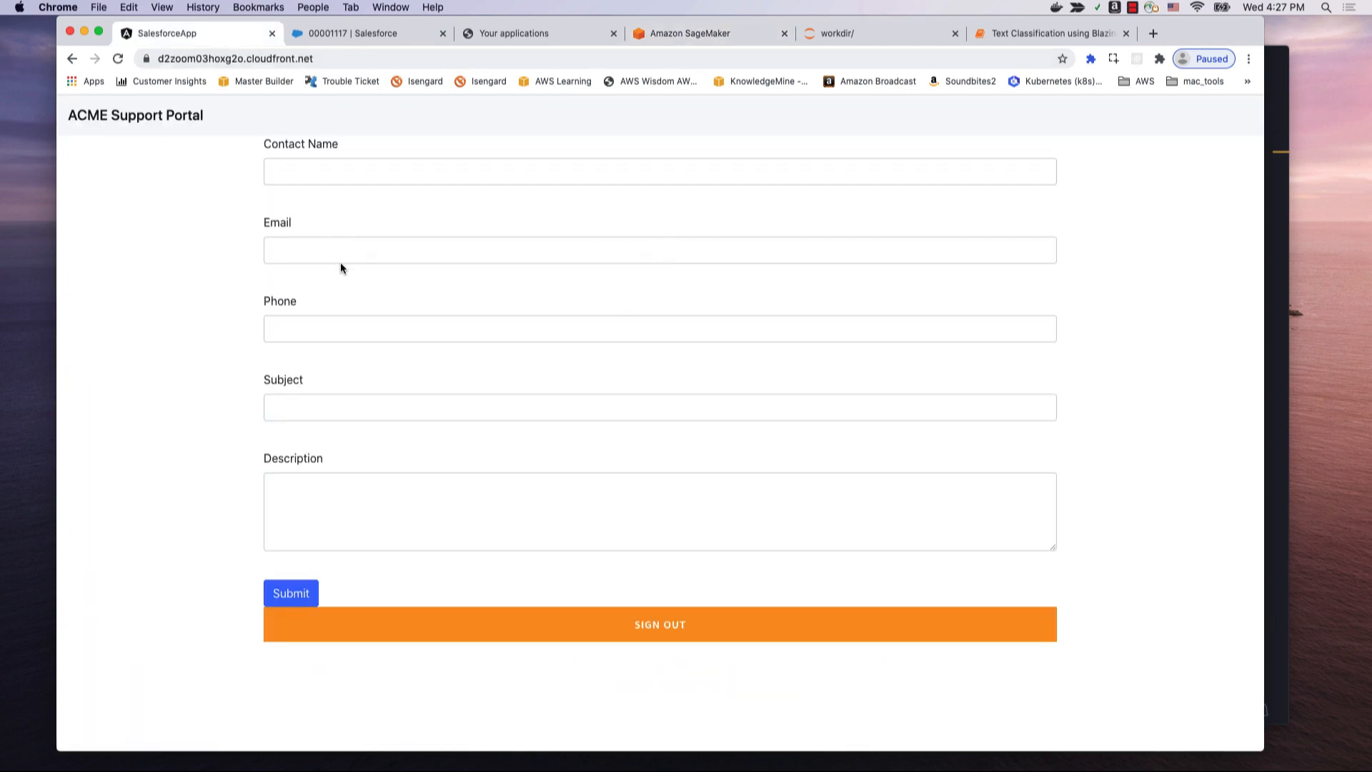
{"action": "key", "text": "ctrl+Up"}
{"action": "left_click", "coordinate": [948, 534]}
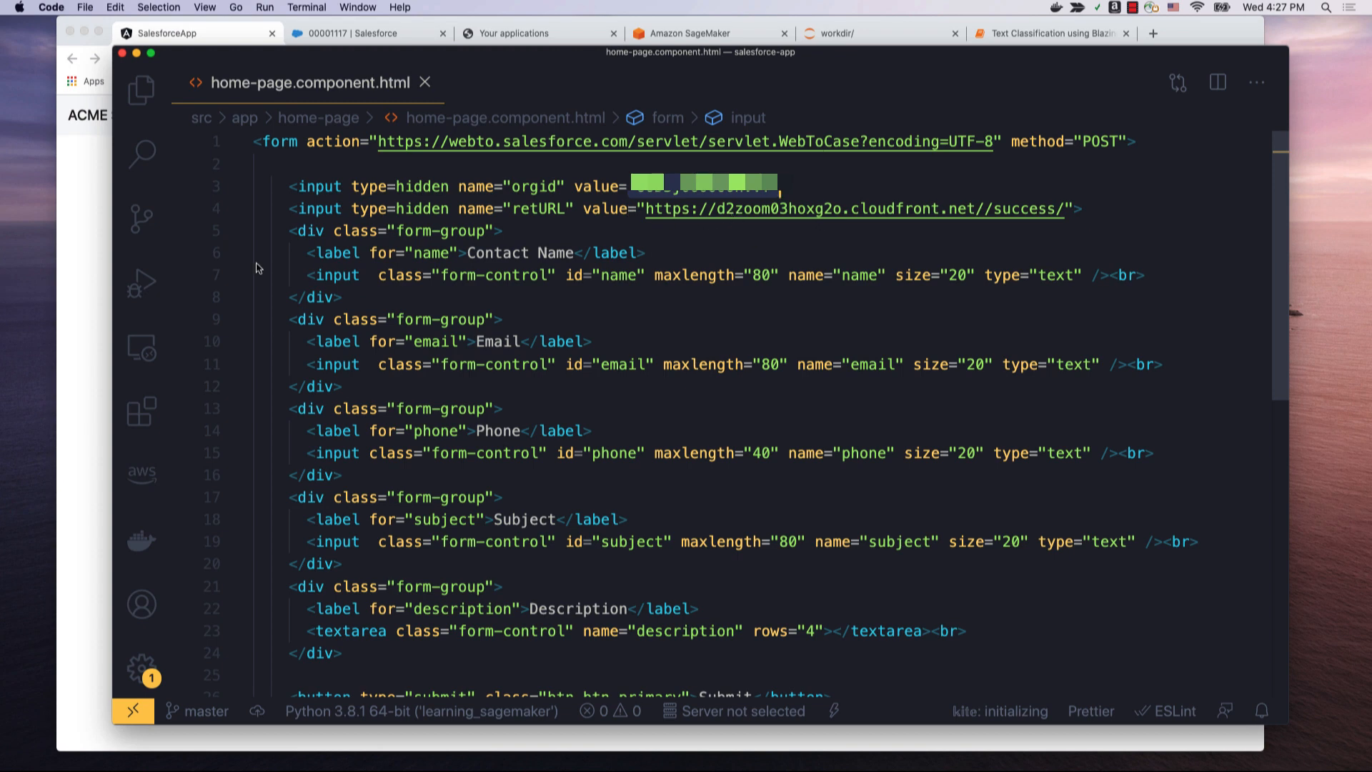
Step: Return to the portal form, and switch to PowerPoint to examine the Architecture slide of the data_enrichment_demo presentation
{"action": "left_click", "coordinate": [86, 221]}
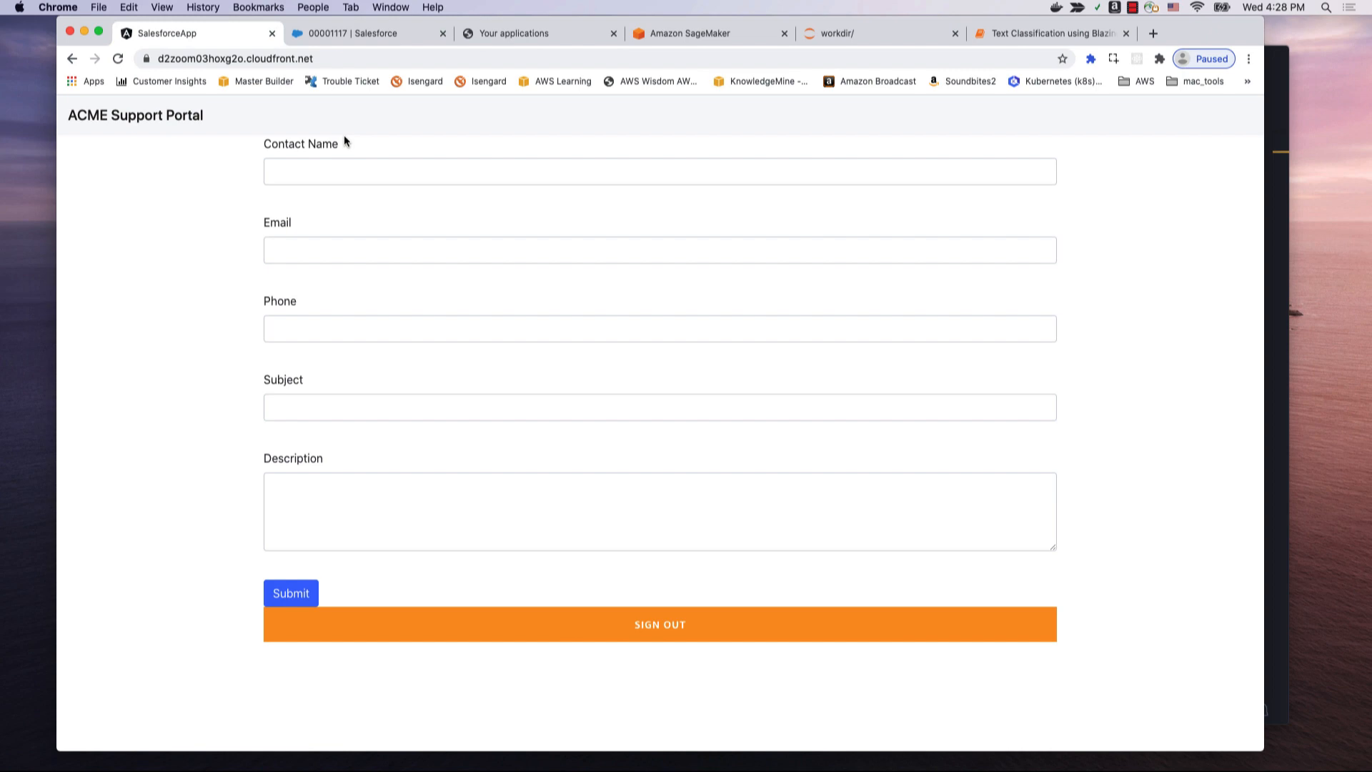
{"action": "key", "text": "ctrl+Left"}
{"action": "left_click", "coordinate": [209, 386]}
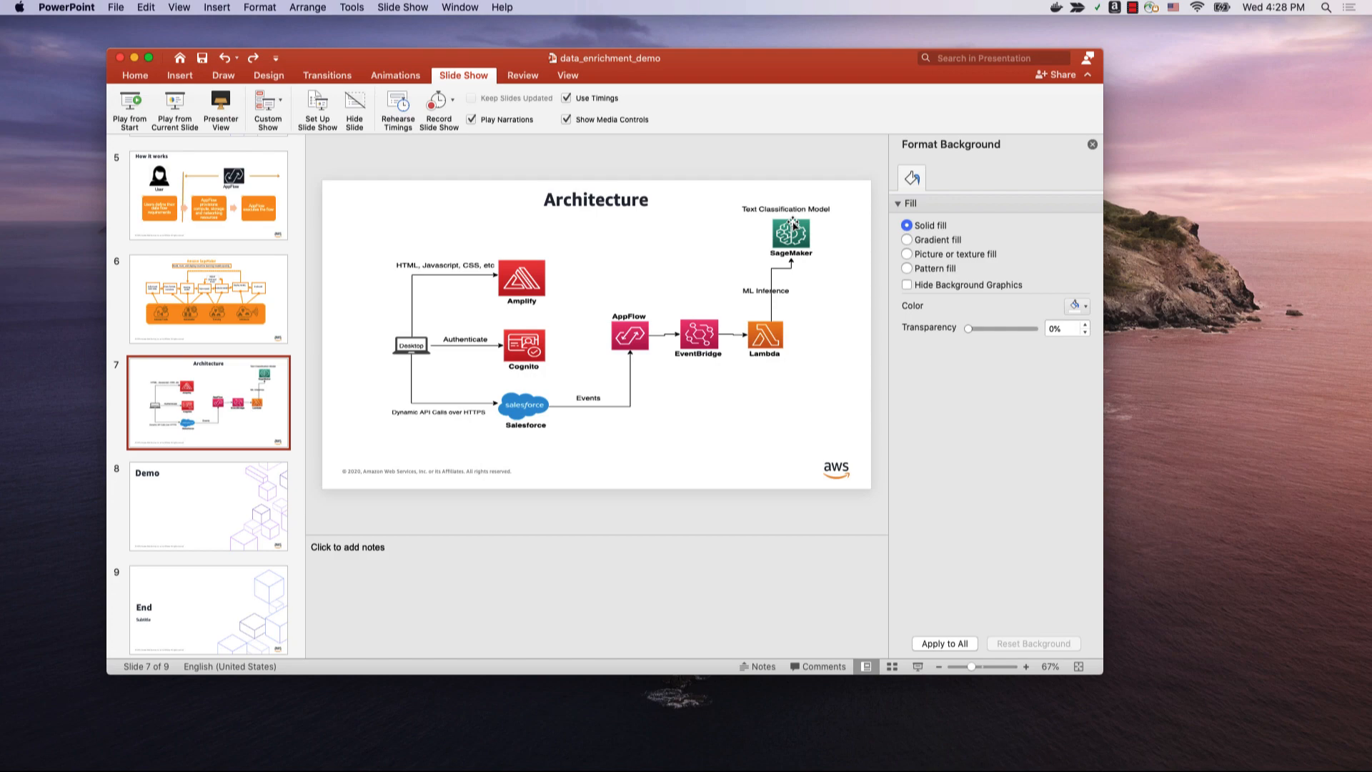
Step: Switch to the AWS Management Console in the browser, search the services for "appflow" and open Amazon AppFlow
{"action": "key", "text": "ctrl+Right"}
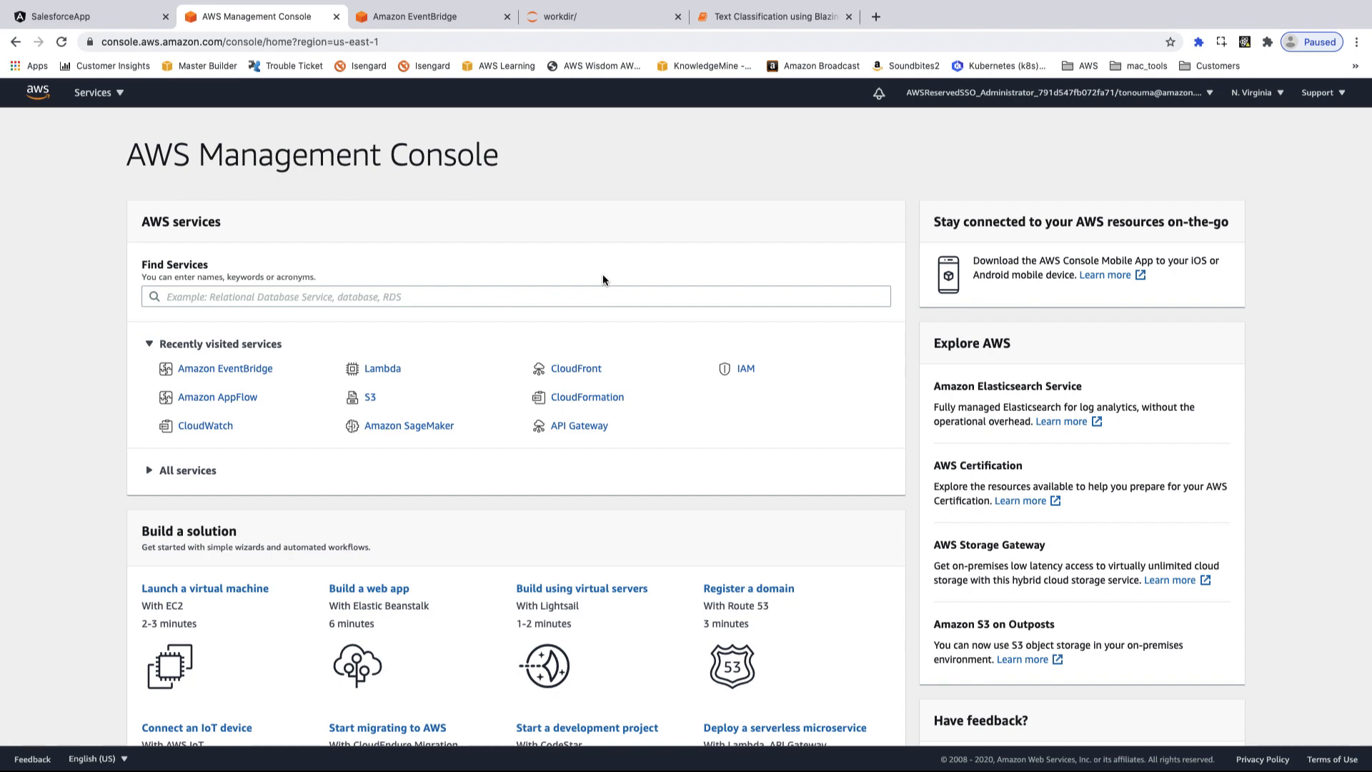
{"action": "left_click", "coordinate": [482, 295]}
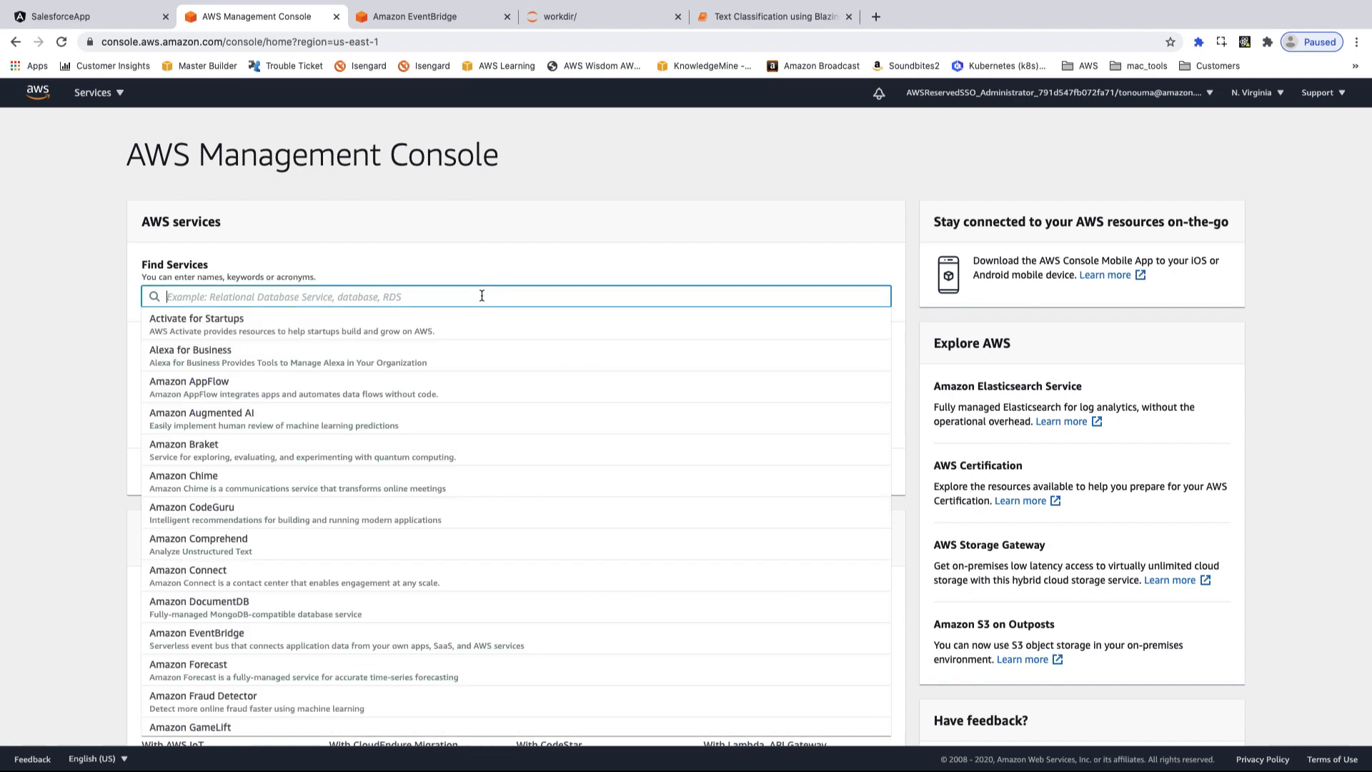
{"action": "type", "text": "pp"}
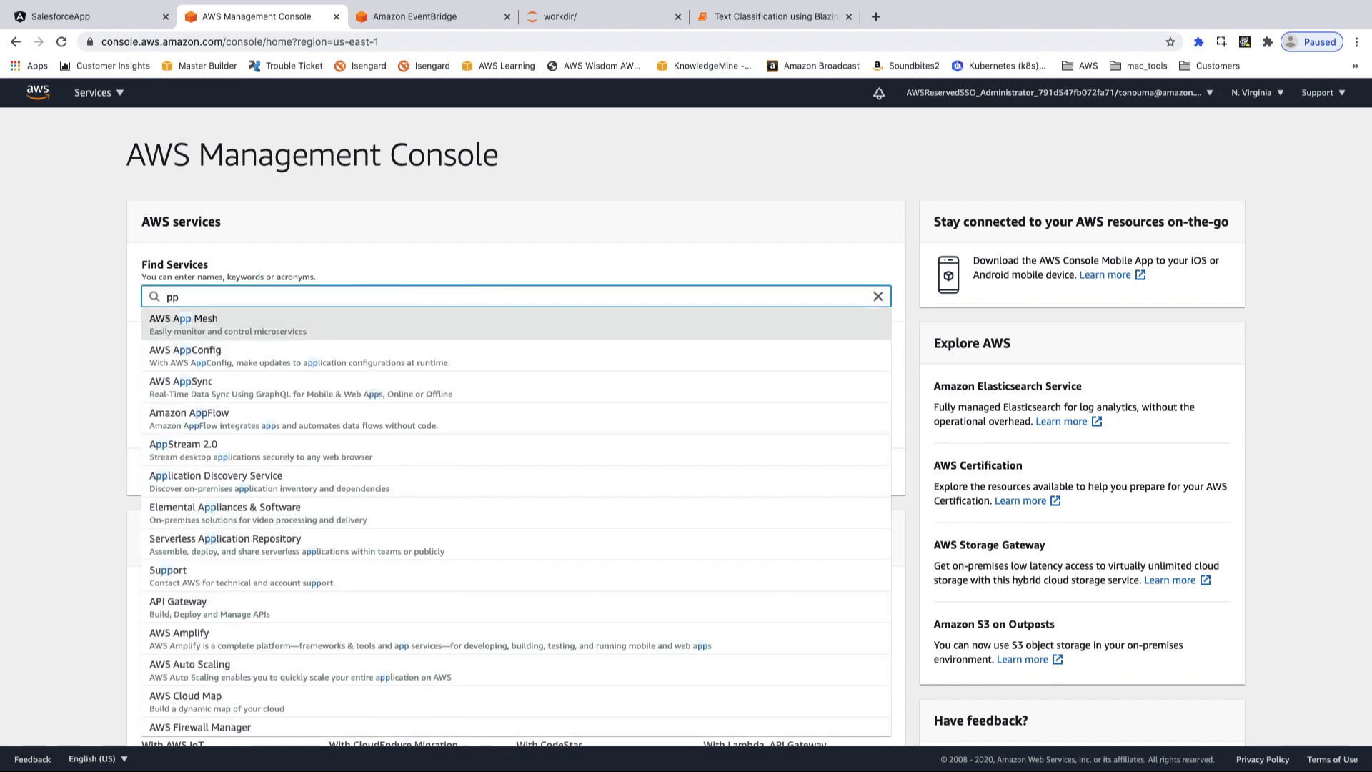
{"action": "key", "text": "BackSpace"}
{"action": "key", "text": "BackSpace"}
{"action": "type", "text": "app"}
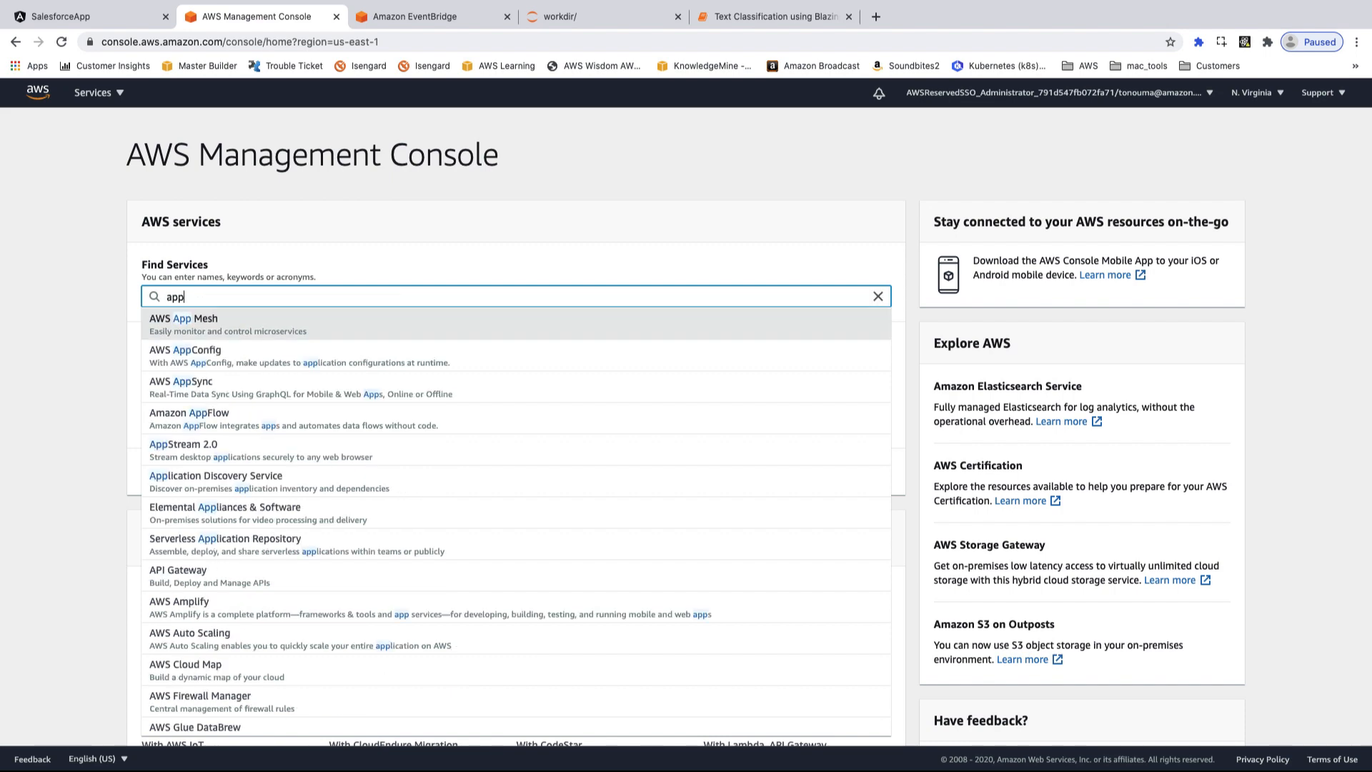
{"action": "type", "text": "flow"}
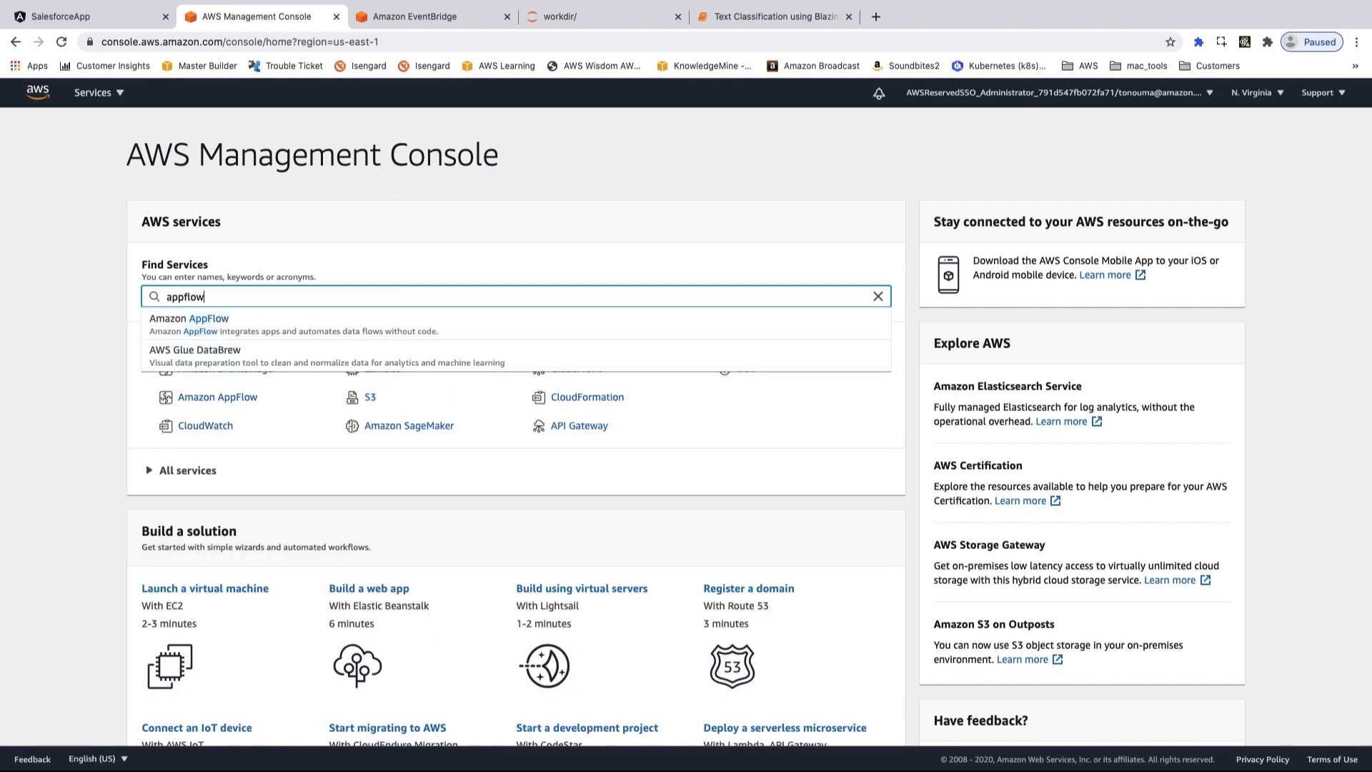
{"action": "left_click", "coordinate": [429, 332]}
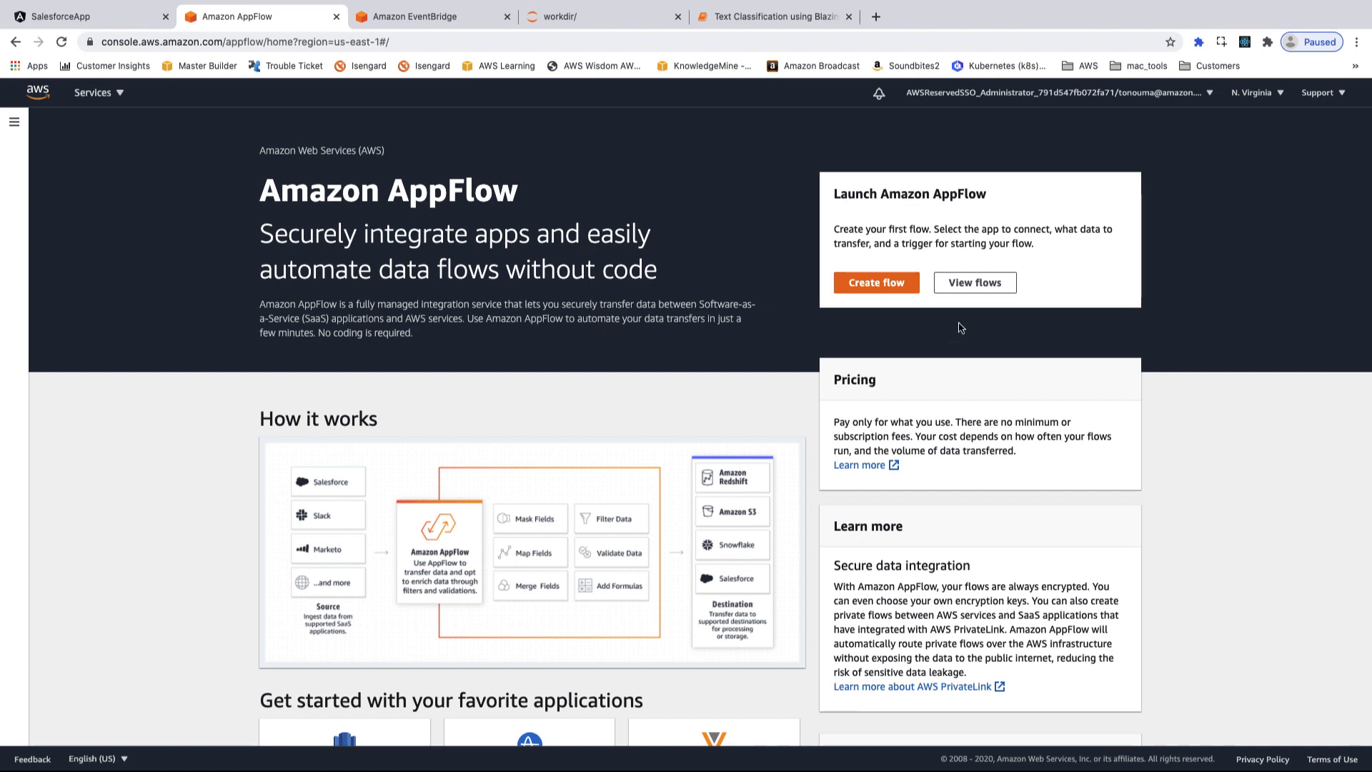
Step: Create a new flow named sagemaker_sfdc_events with default encryption and continue to its source and destination configuration
{"action": "left_click", "coordinate": [892, 283]}
{"action": "left_click", "coordinate": [407, 495]}
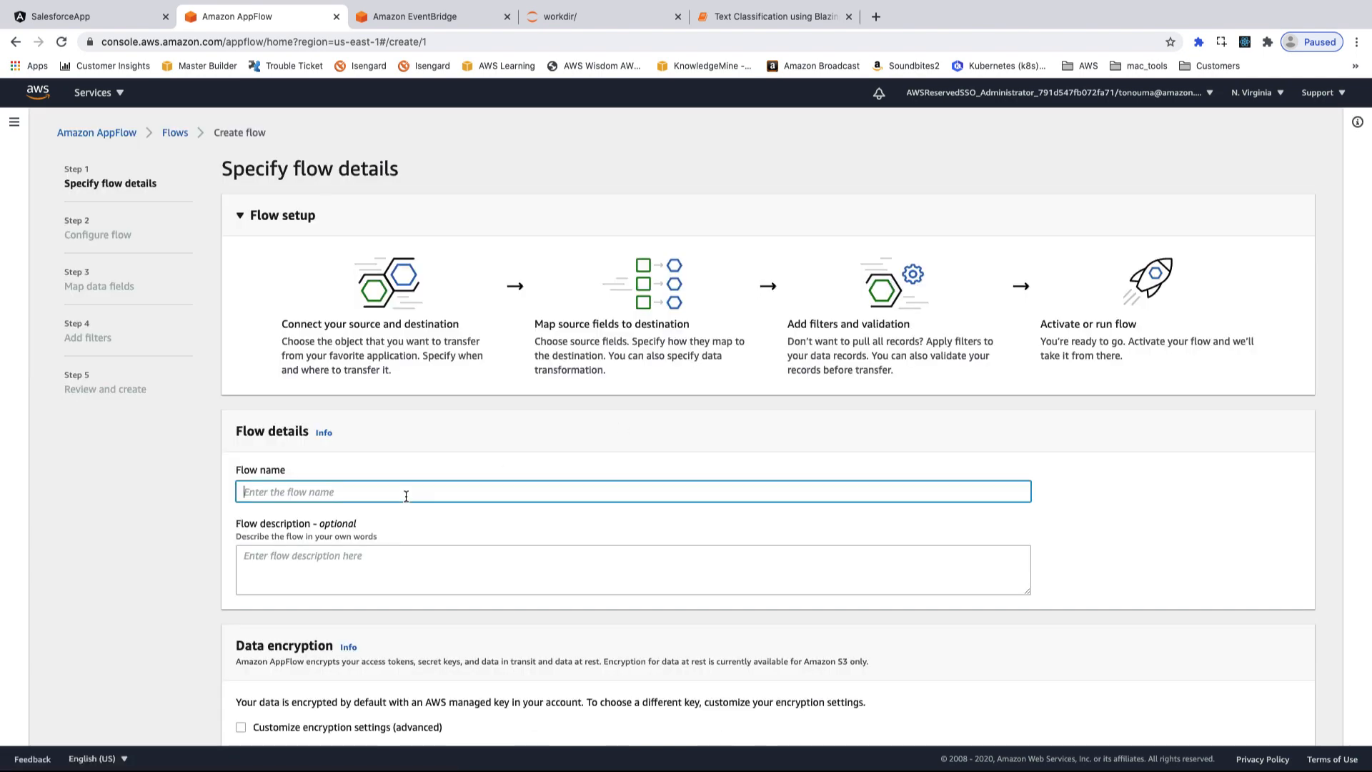
{"action": "type", "text": "sagemaker"}
{"action": "type", "text": "_"}
{"action": "type", "text": "sf"}
{"action": "type", "text": "fdc"}
{"action": "type", "text": "_events"}
{"action": "scroll", "coordinate": [592, 610], "scroll_direction": "down", "scroll_amount": 3}
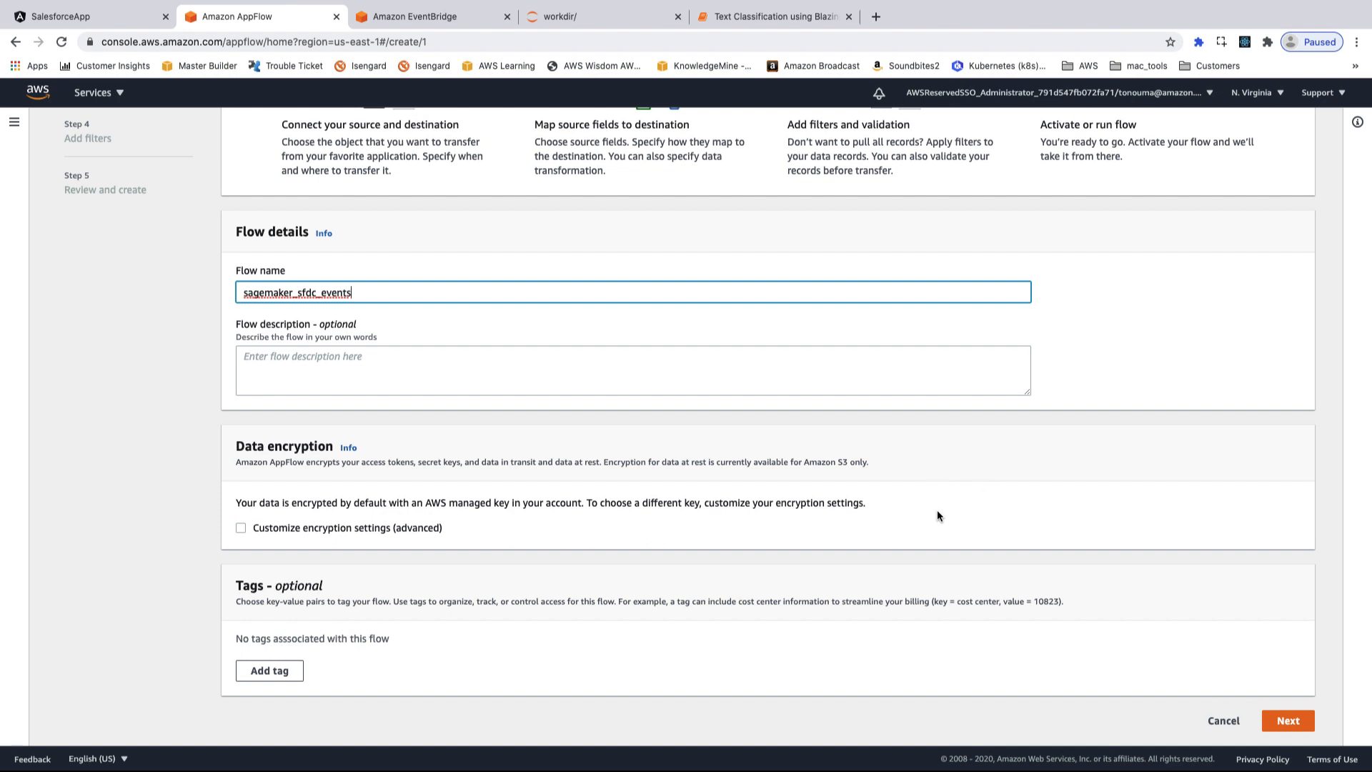
{"action": "left_click", "coordinate": [1291, 721]}
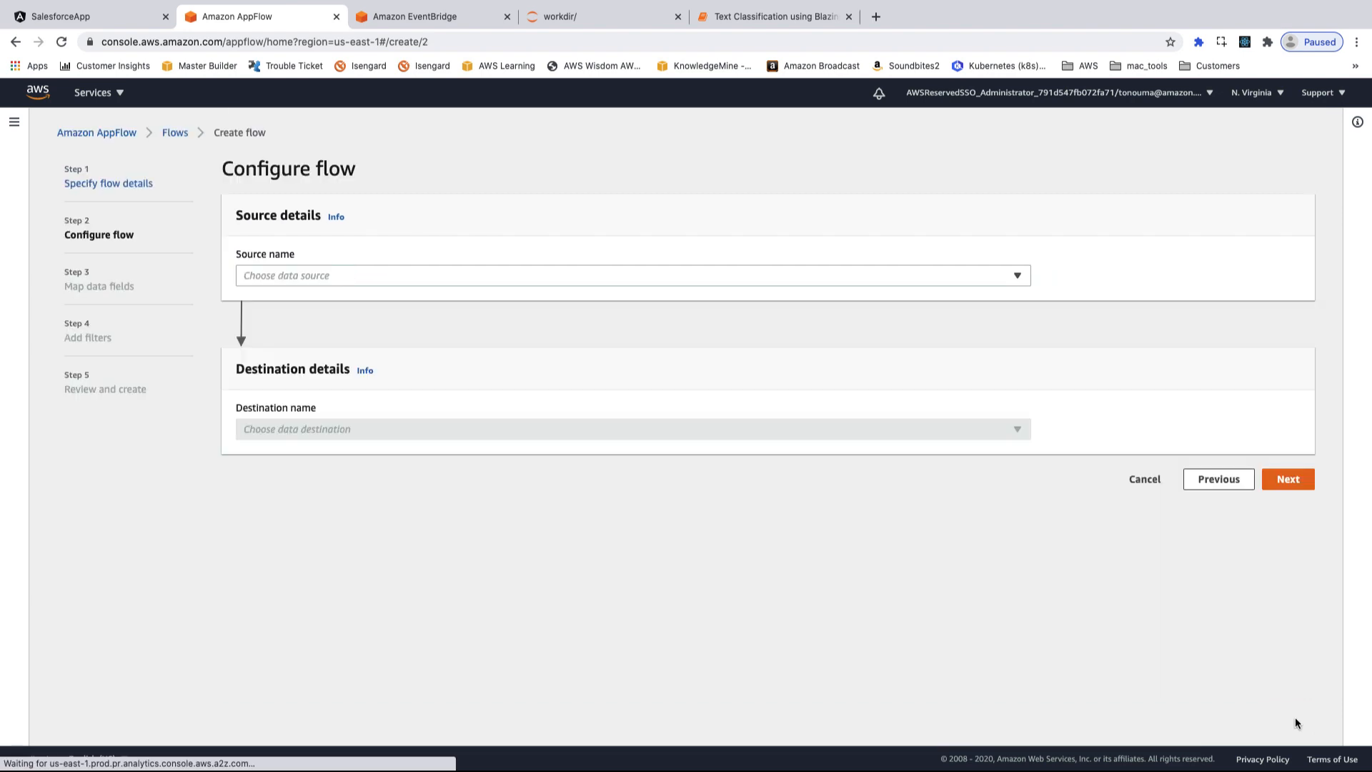
Step: Set the flow's data source to Salesforce
{"action": "left_click", "coordinate": [1012, 283]}
{"action": "type", "text": "s"}
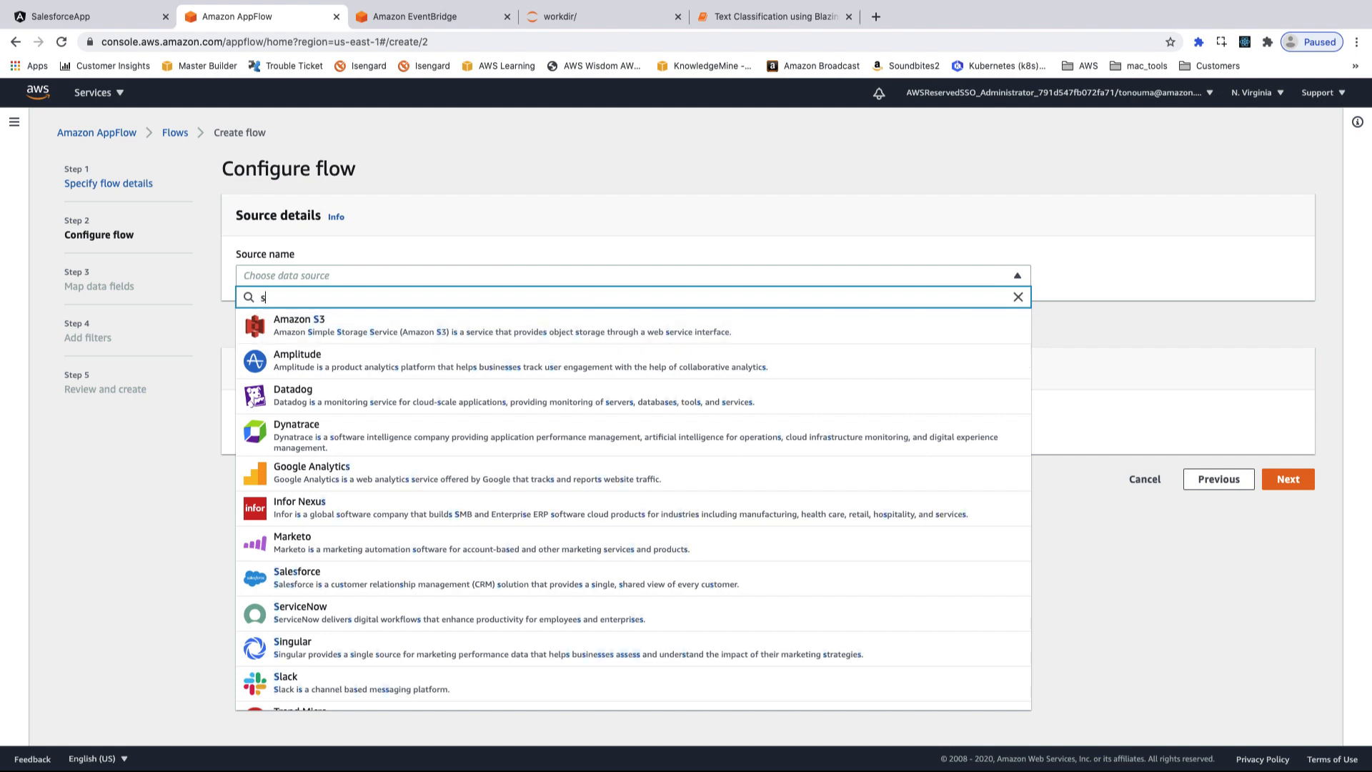
{"action": "type", "text": "ale"}
{"action": "left_click", "coordinate": [504, 320]}
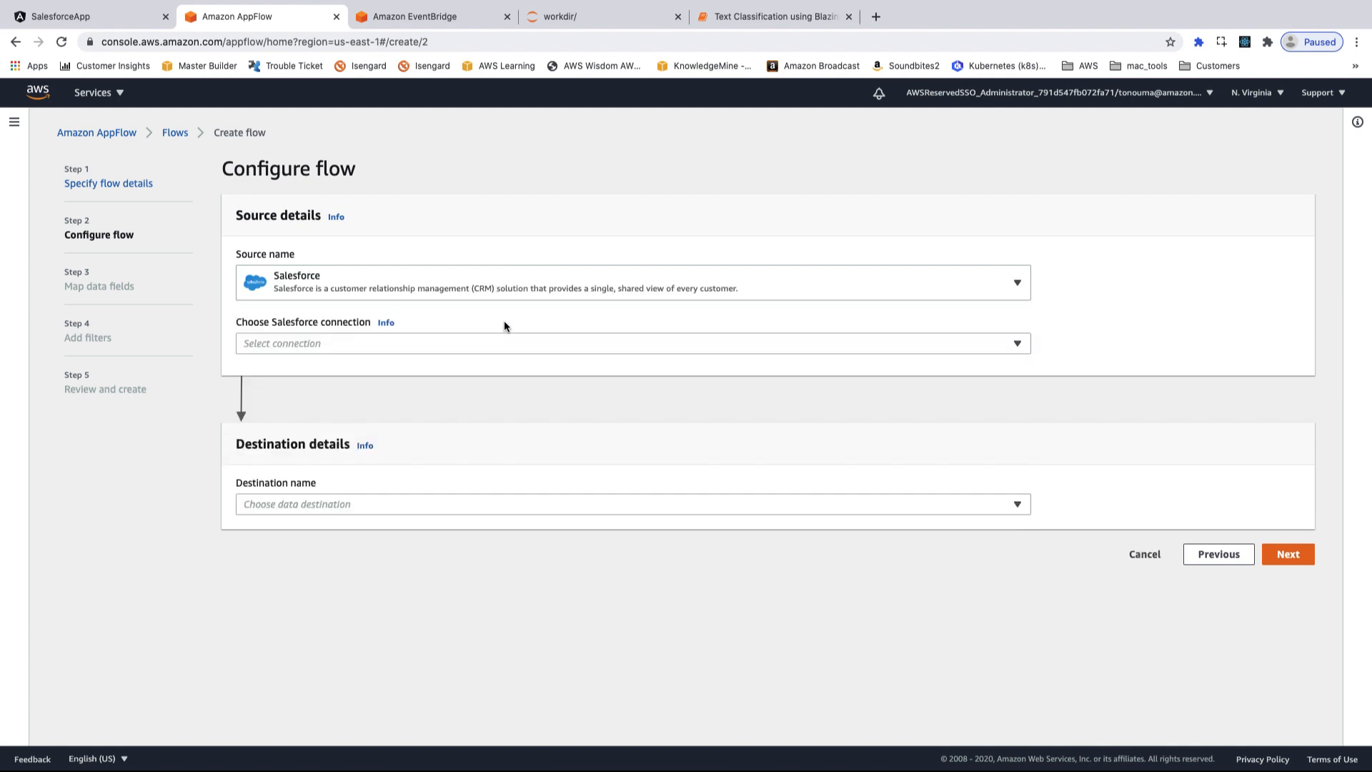
Step: Create a new Salesforce production connection named sagemaker_demo_conenction and allow Amazon AppFlow access to the account
{"action": "left_click", "coordinate": [584, 342]}
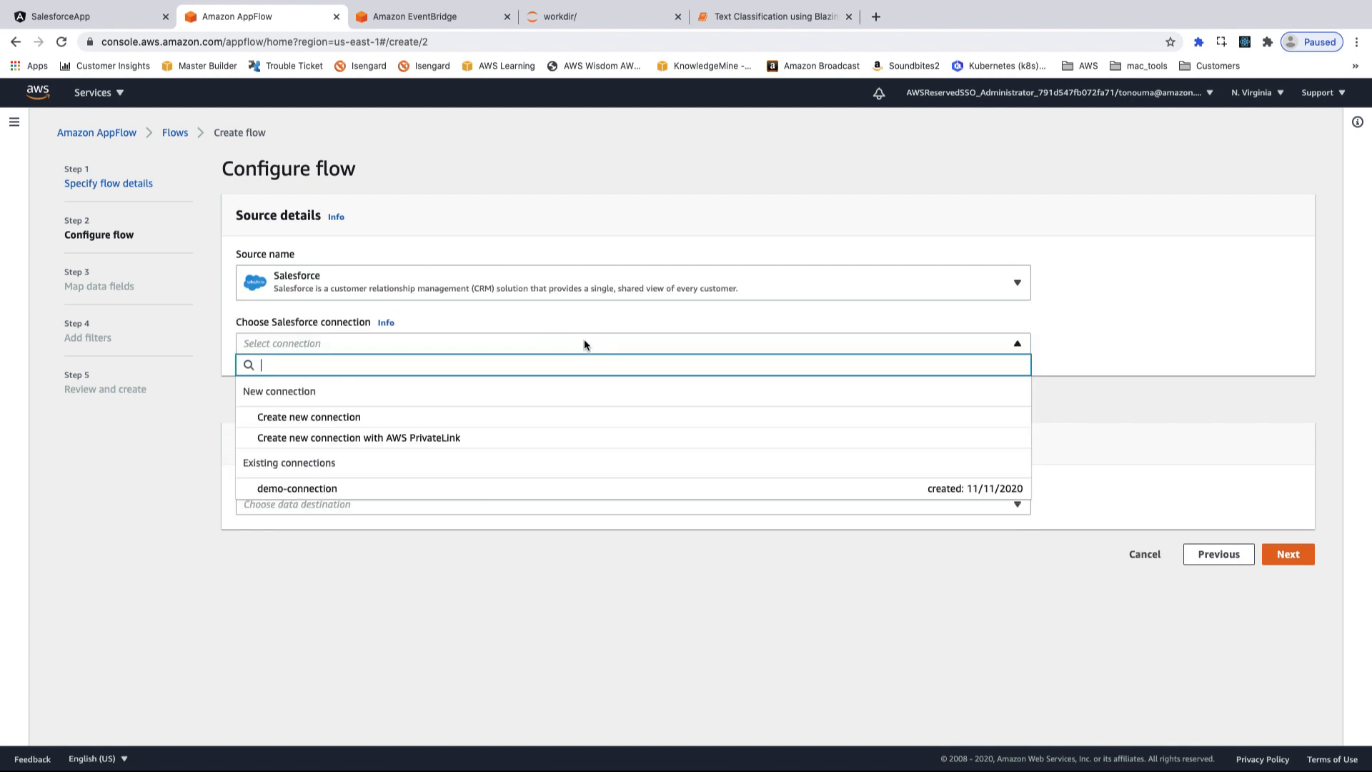
{"action": "left_click", "coordinate": [459, 420]}
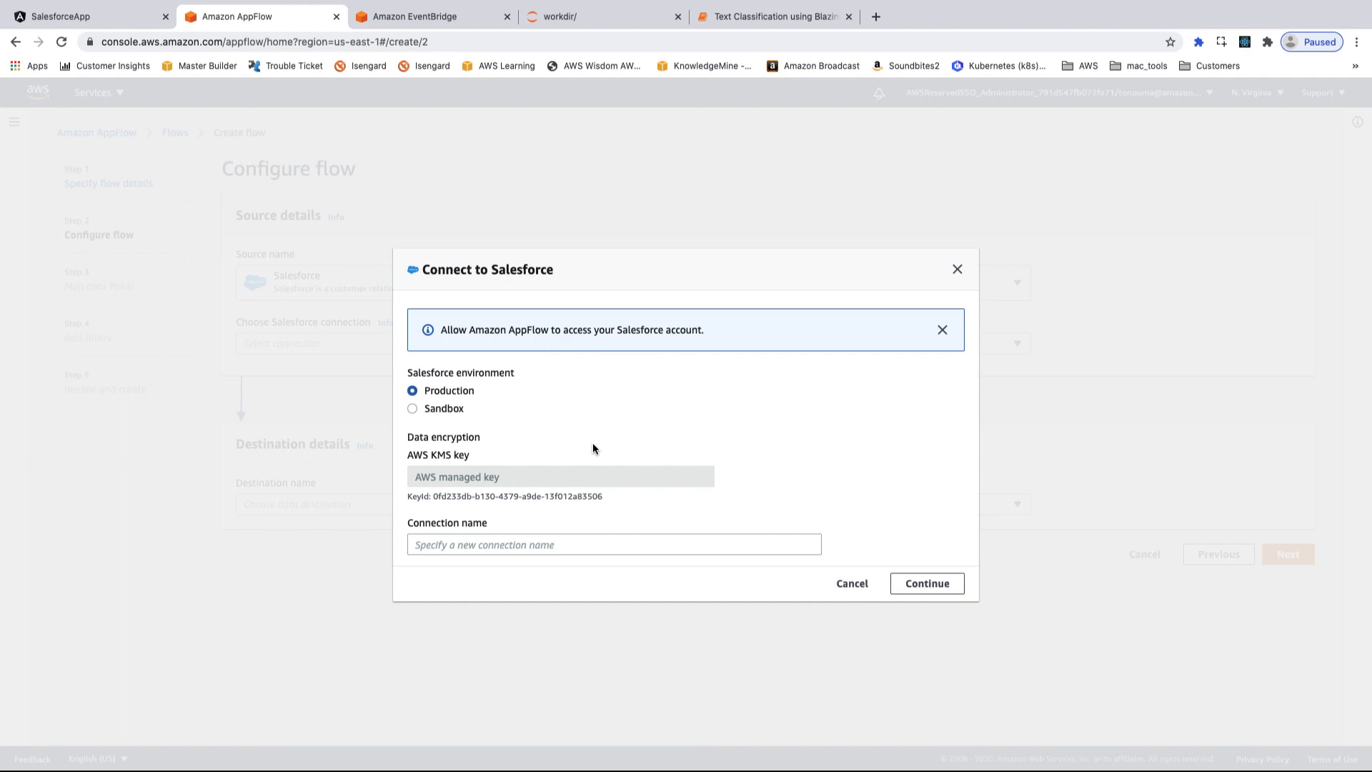
{"action": "left_click", "coordinate": [487, 546]}
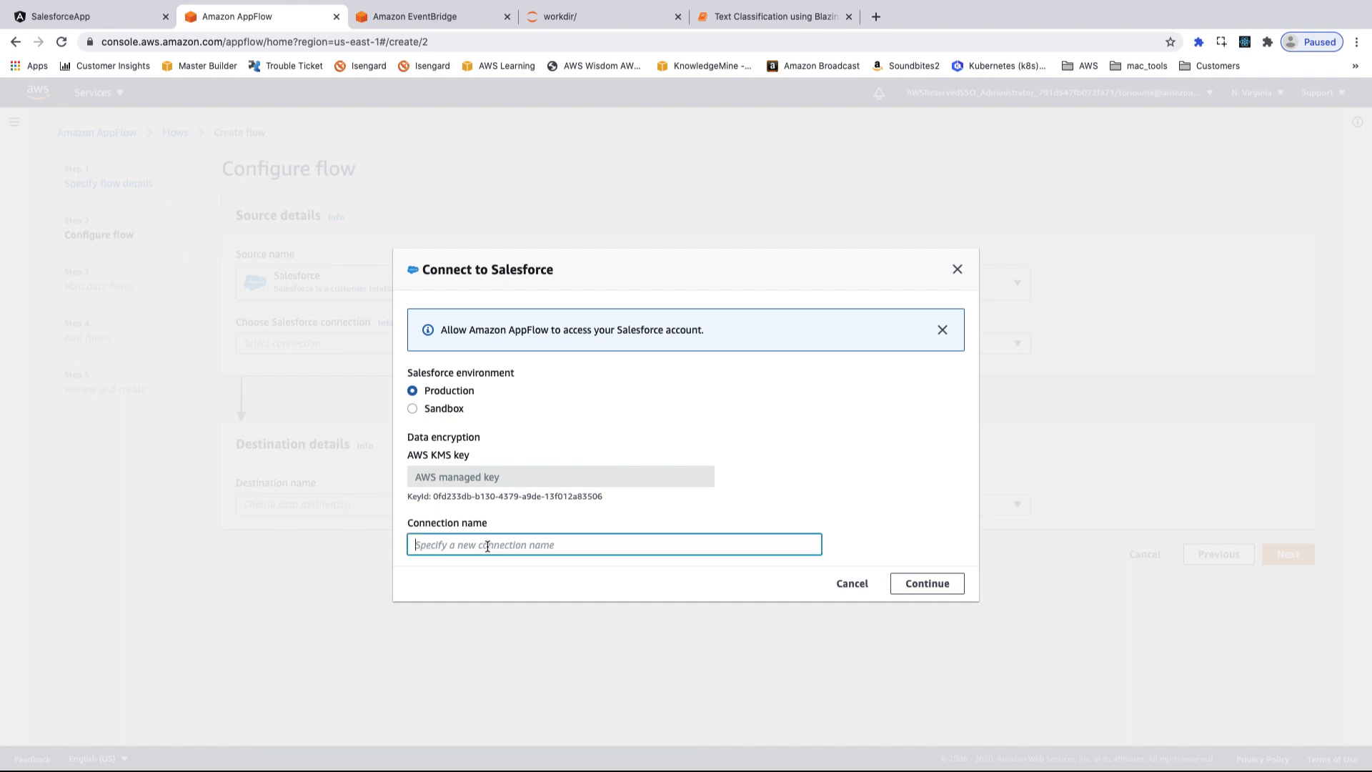
{"action": "type", "text": "sagemaker_demo_conenction"}
{"action": "left_click", "coordinate": [909, 586]}
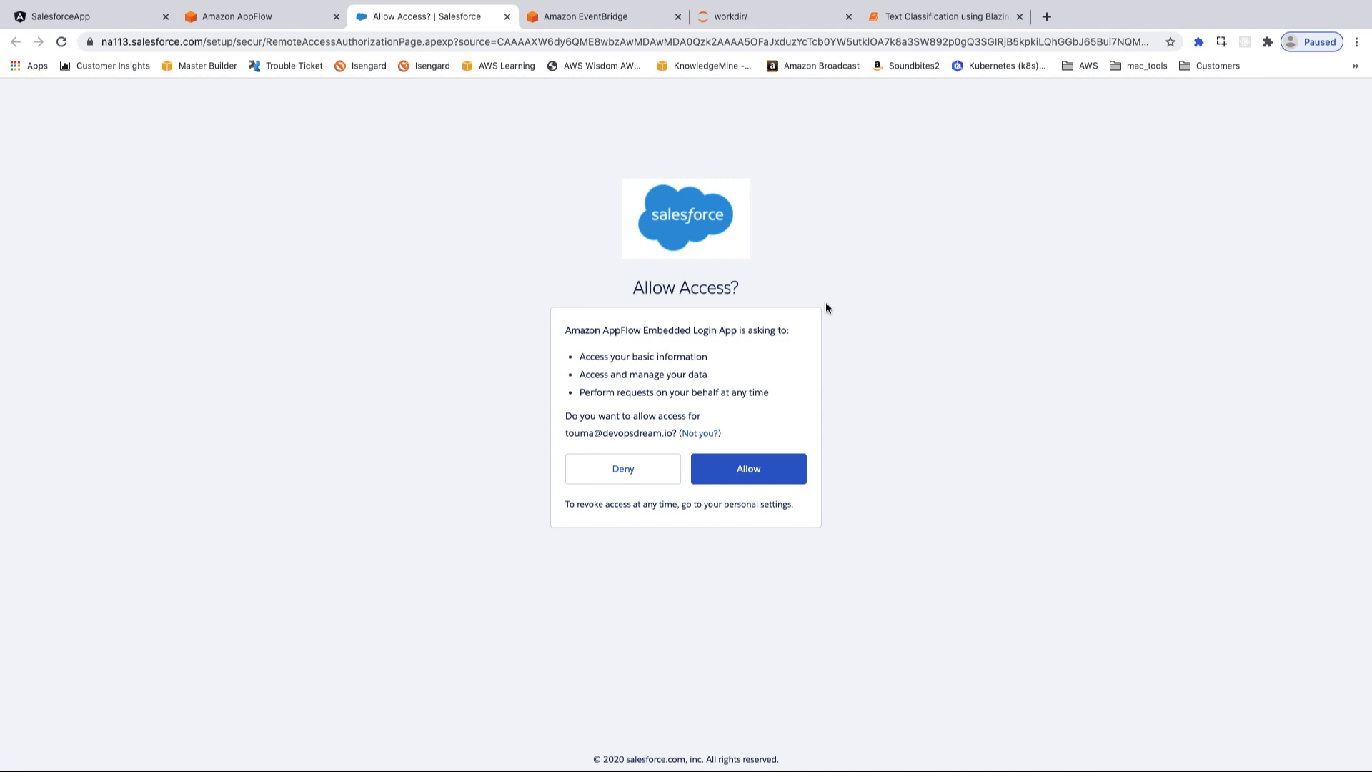
{"action": "left_click", "coordinate": [756, 469]}
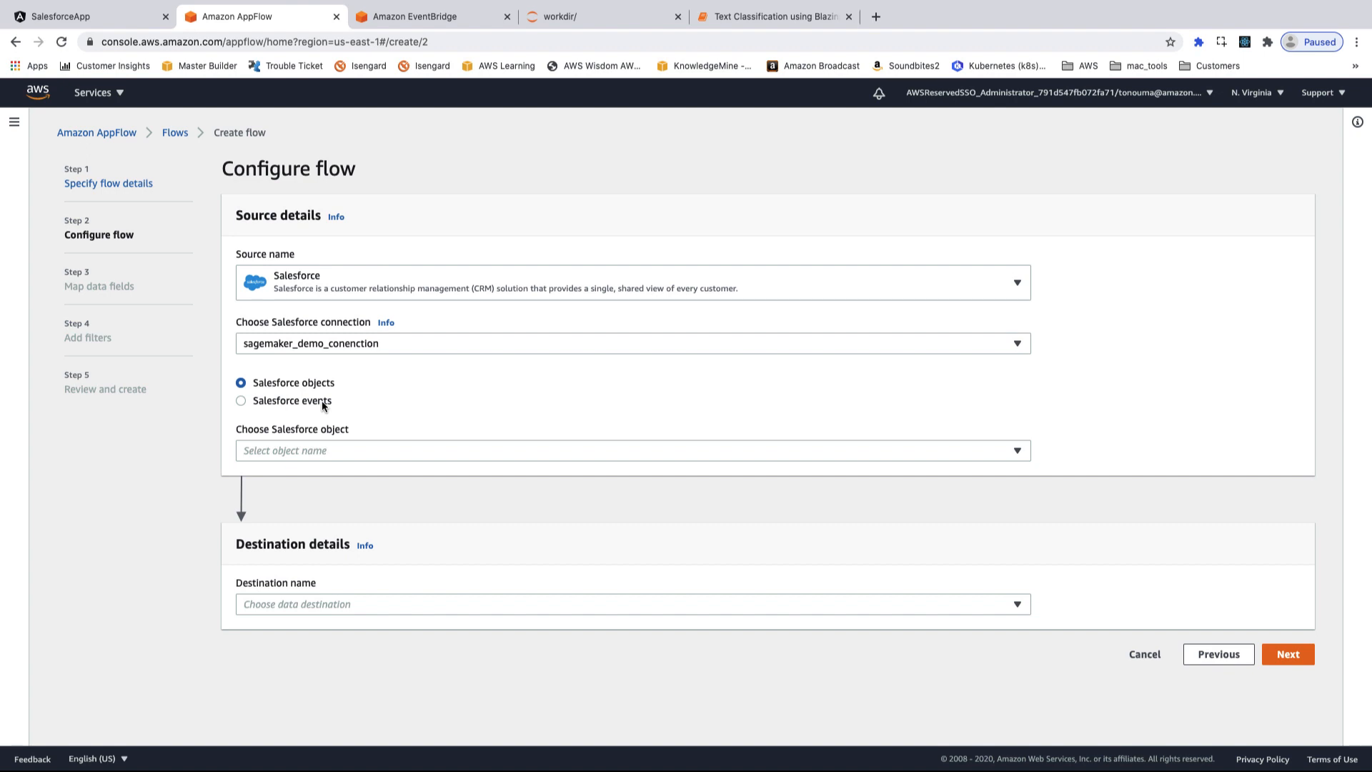
Step: Base the Salesforce source on events and choose Case Change Event
{"action": "left_click", "coordinate": [322, 402]}
{"action": "left_click", "coordinate": [492, 451]}
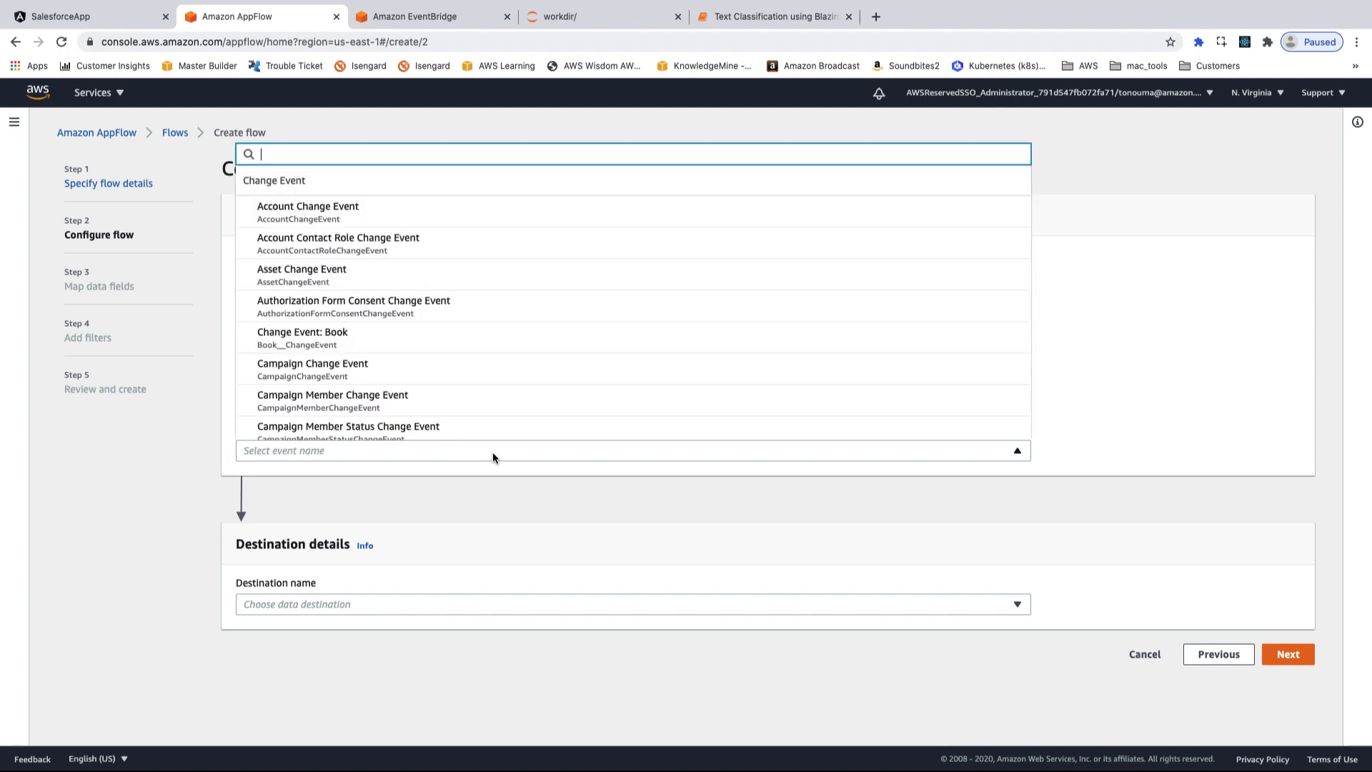
{"action": "type", "text": "case"}
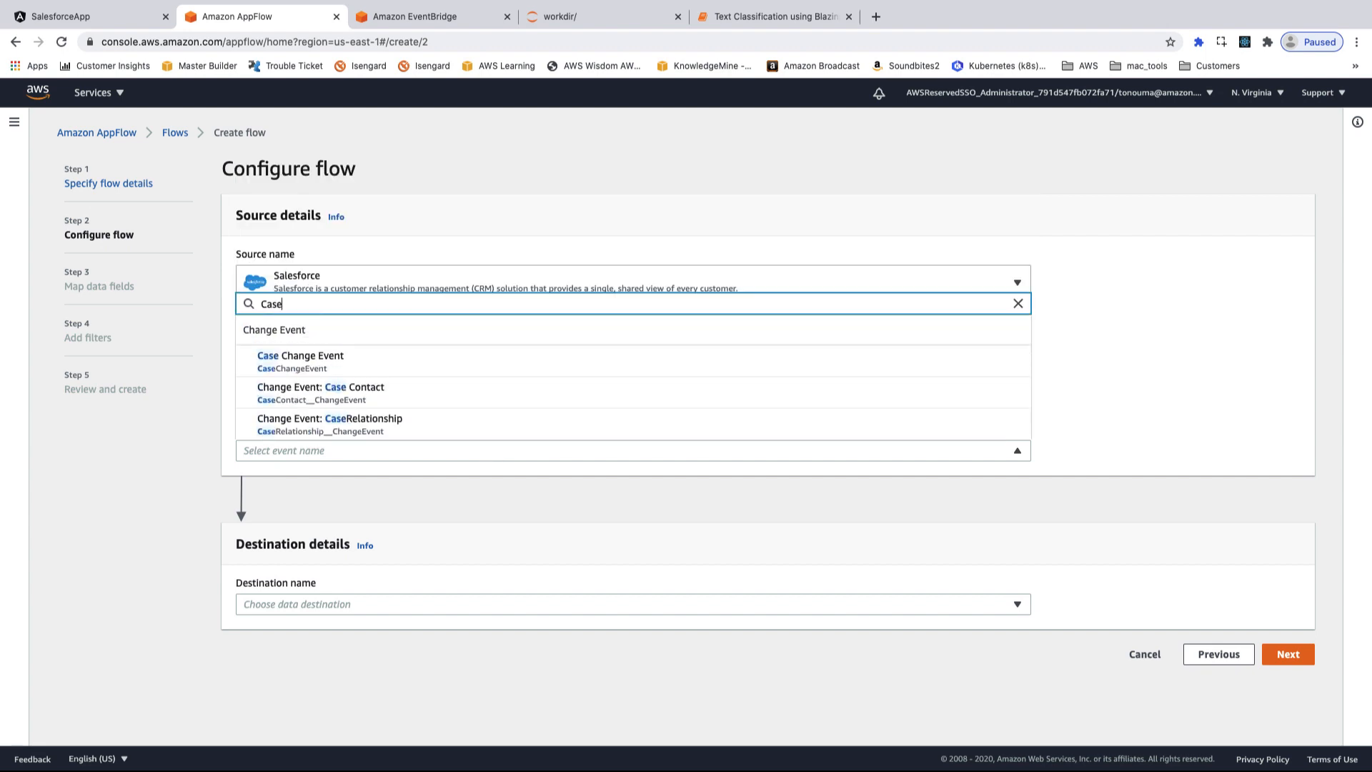
{"action": "left_click", "coordinate": [374, 367]}
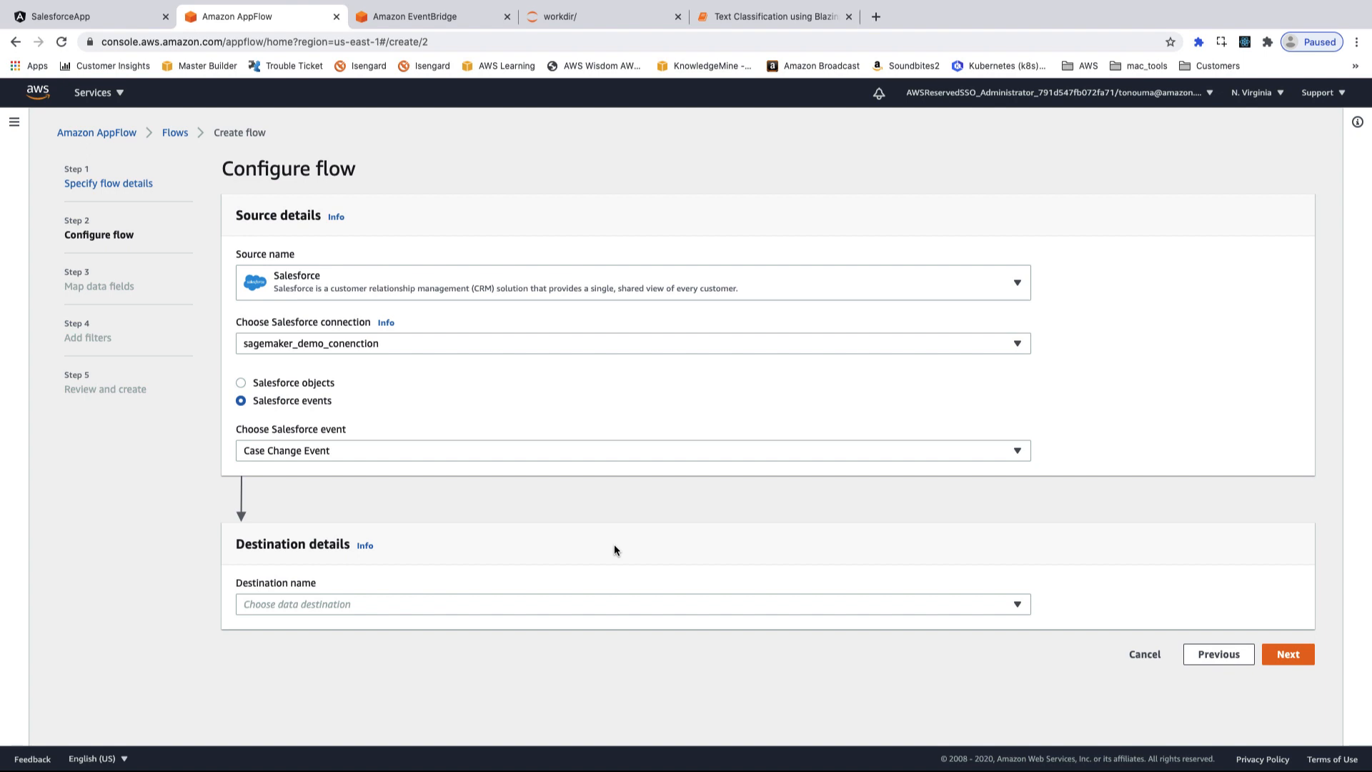
Step: Set the flow's destination to Amazon EventBridge and generate a new partner event source with the default name
{"action": "left_click", "coordinate": [747, 606]}
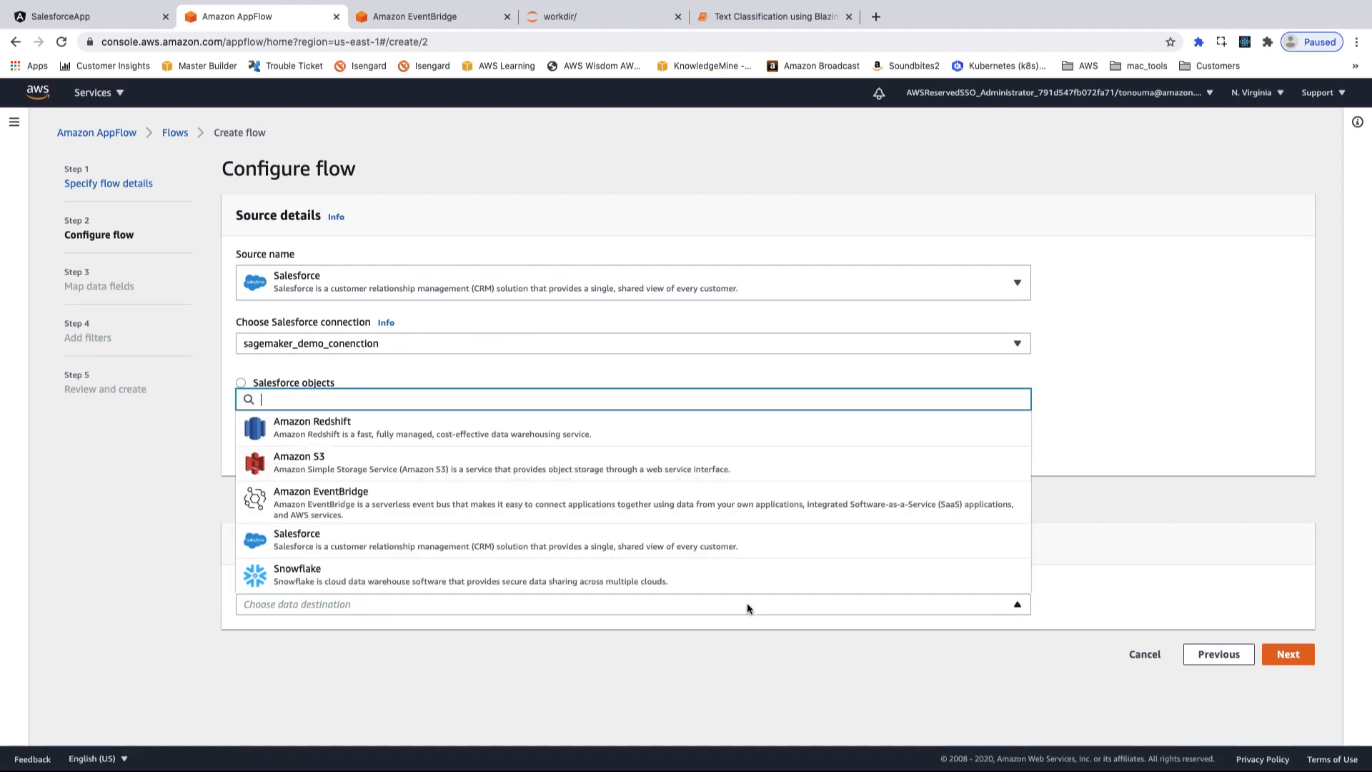
{"action": "left_click", "coordinate": [559, 498]}
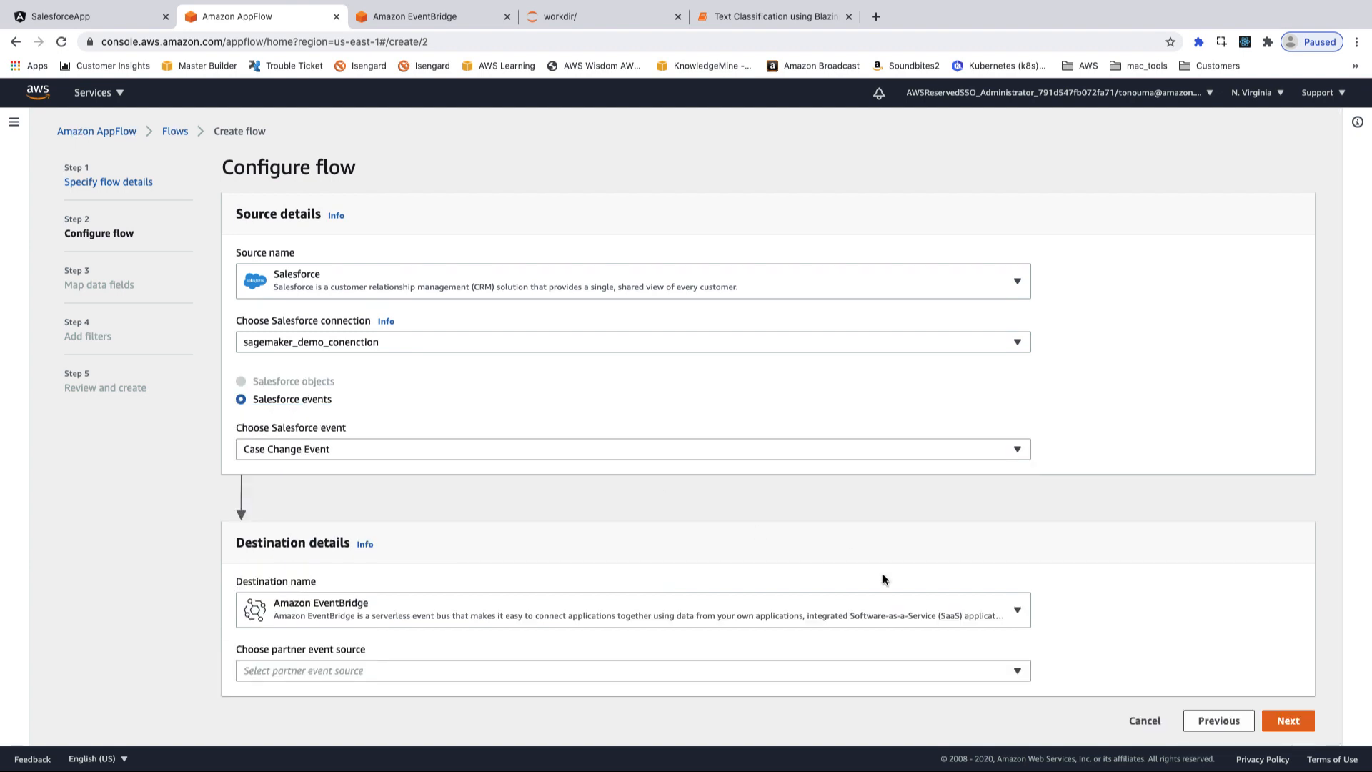
{"action": "left_click", "coordinate": [878, 672]}
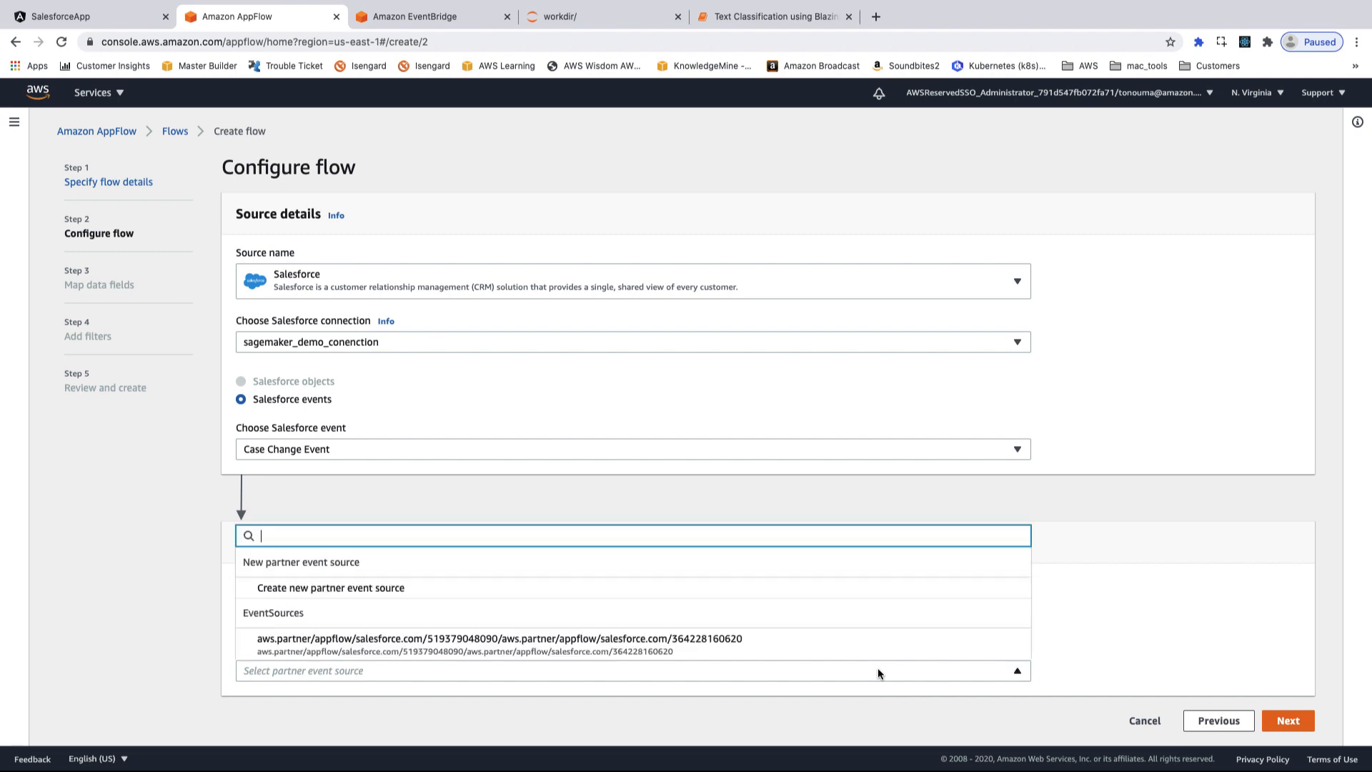
{"action": "left_click", "coordinate": [763, 598]}
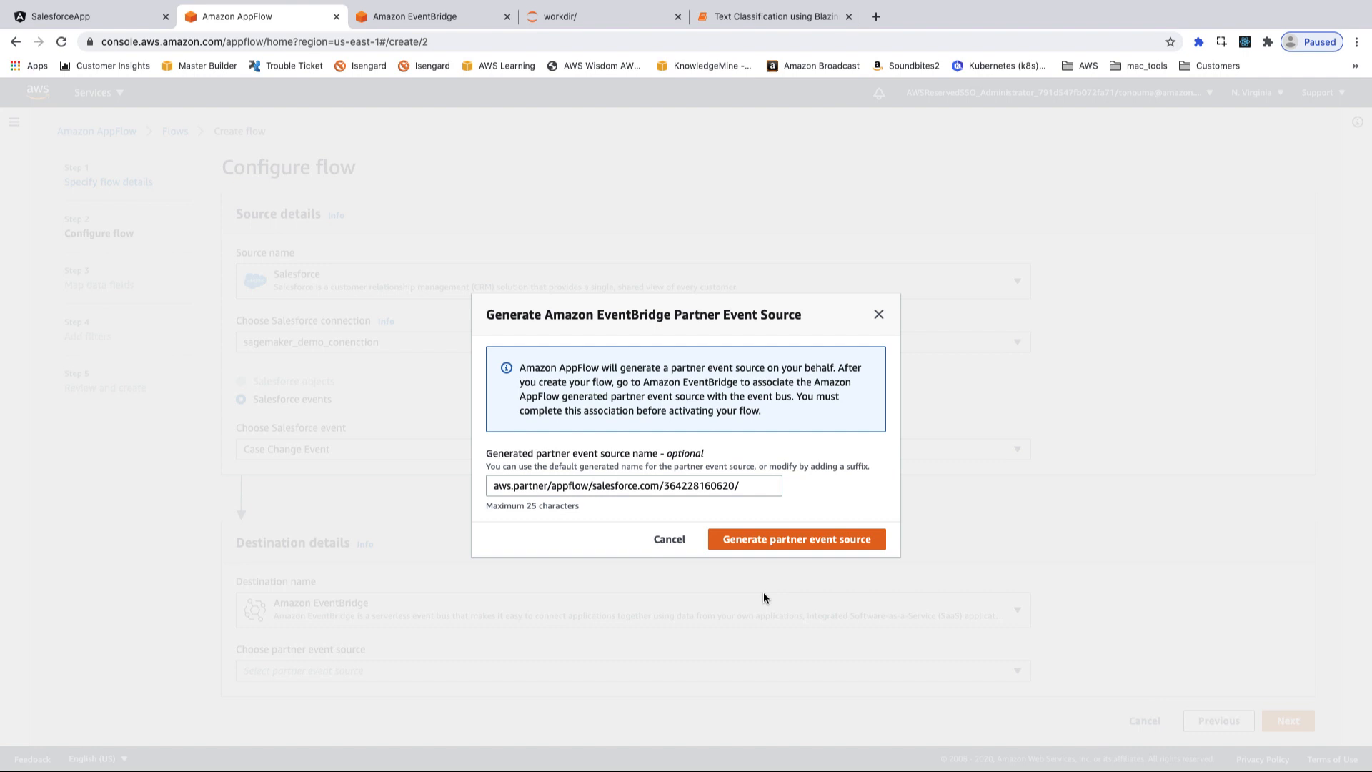
{"action": "left_click", "coordinate": [770, 541]}
Step: Choose the AppFlow S3 bucket for large event handling and continue to the data field mapping
{"action": "scroll", "coordinate": [769, 541], "scroll_direction": "down", "scroll_amount": 7}
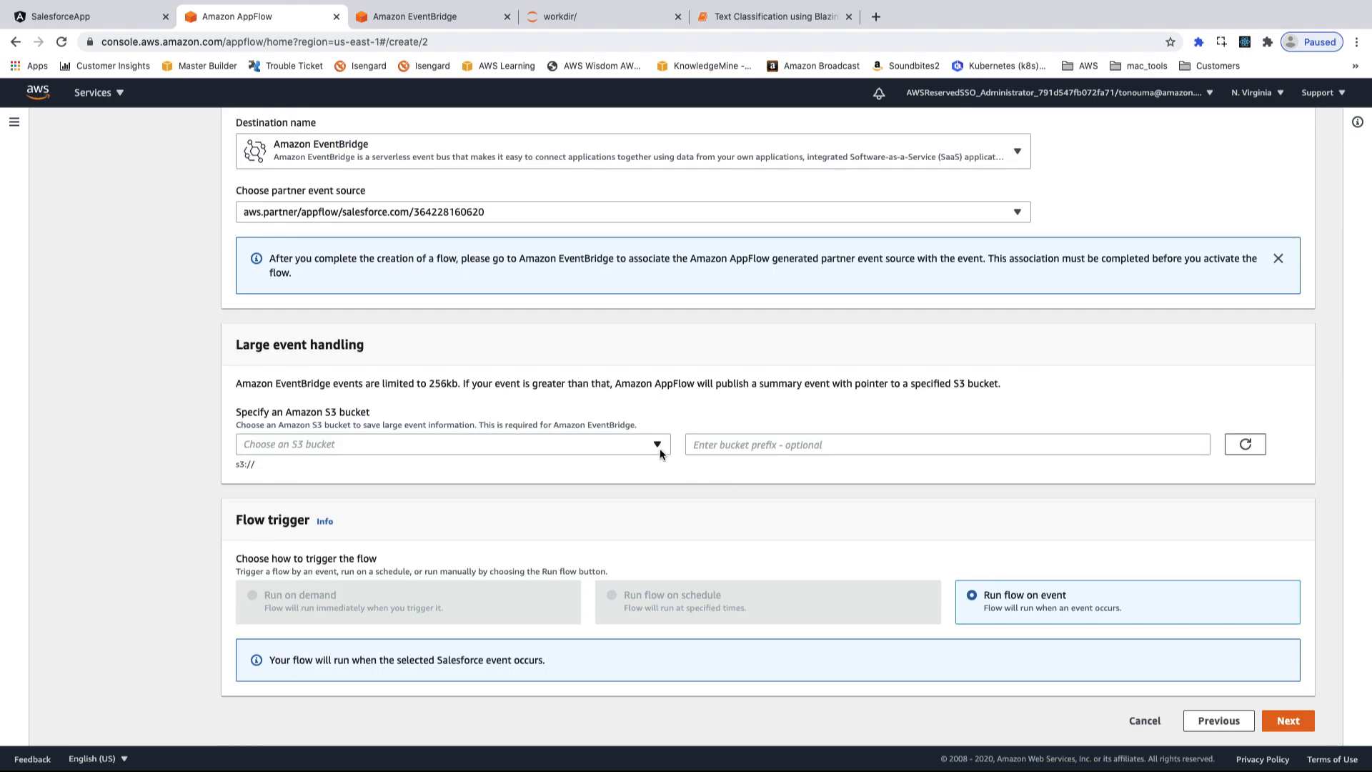
{"action": "double_click", "coordinate": [435, 383]}
{"action": "left_click", "coordinate": [645, 446]}
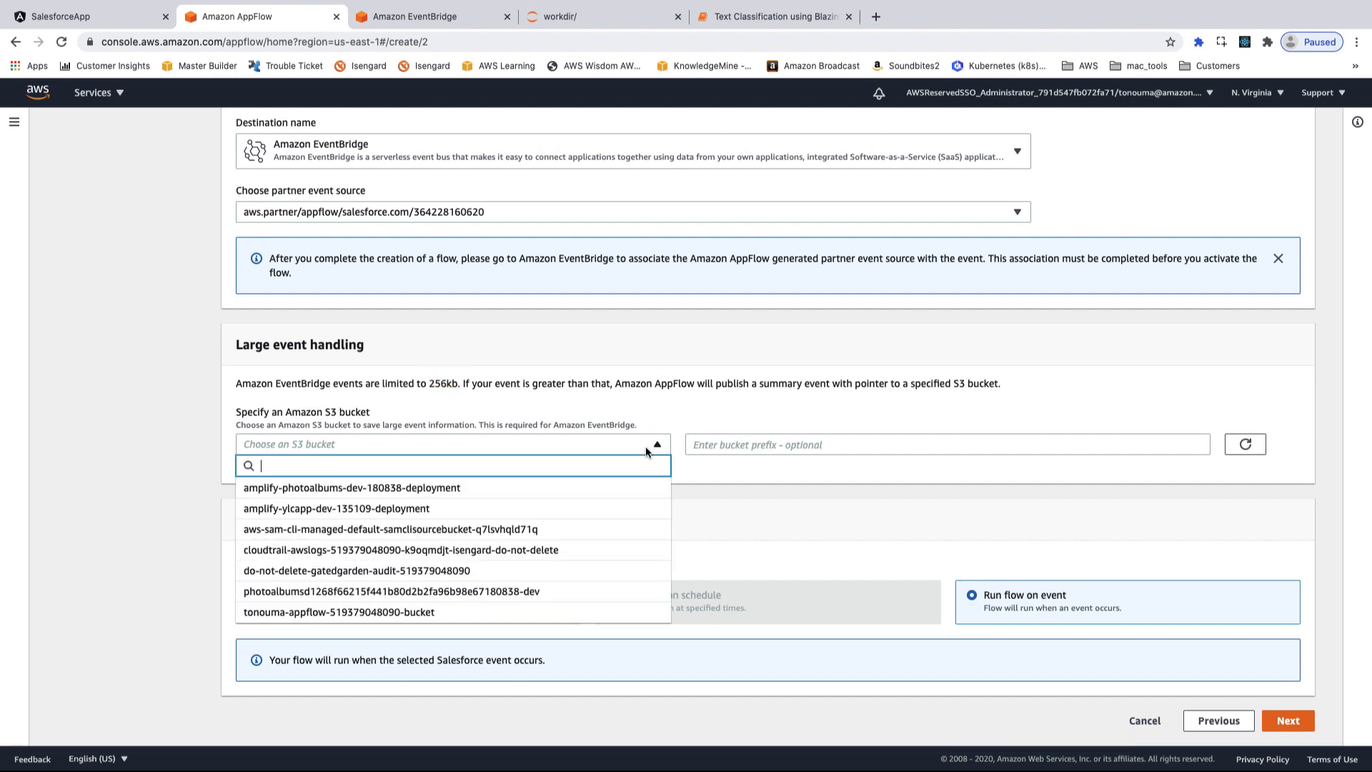
{"action": "left_click", "coordinate": [508, 612]}
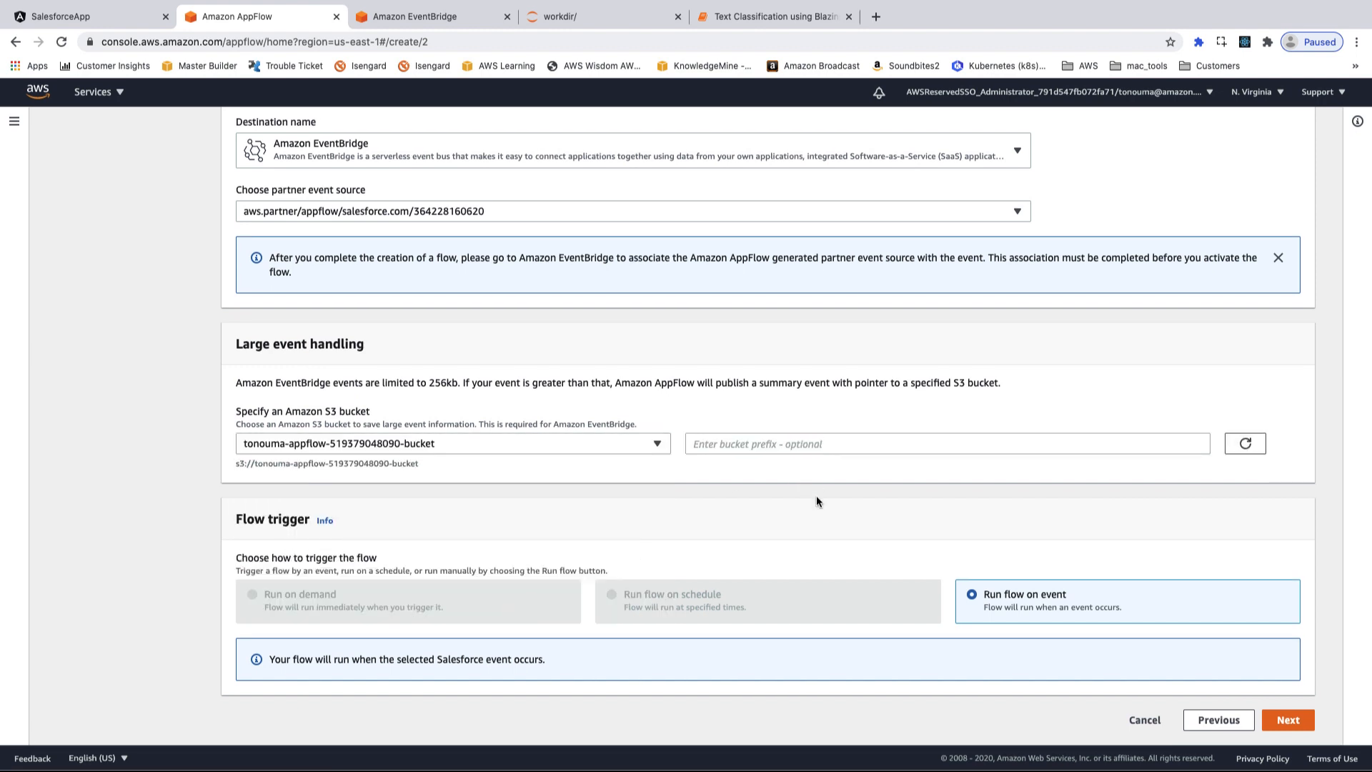
{"action": "left_click", "coordinate": [1287, 721]}
Step: Map all Salesforce source fields directly to the EventBridge destination and continue to the filters
{"action": "scroll", "coordinate": [972, 494], "scroll_direction": "down", "scroll_amount": 1}
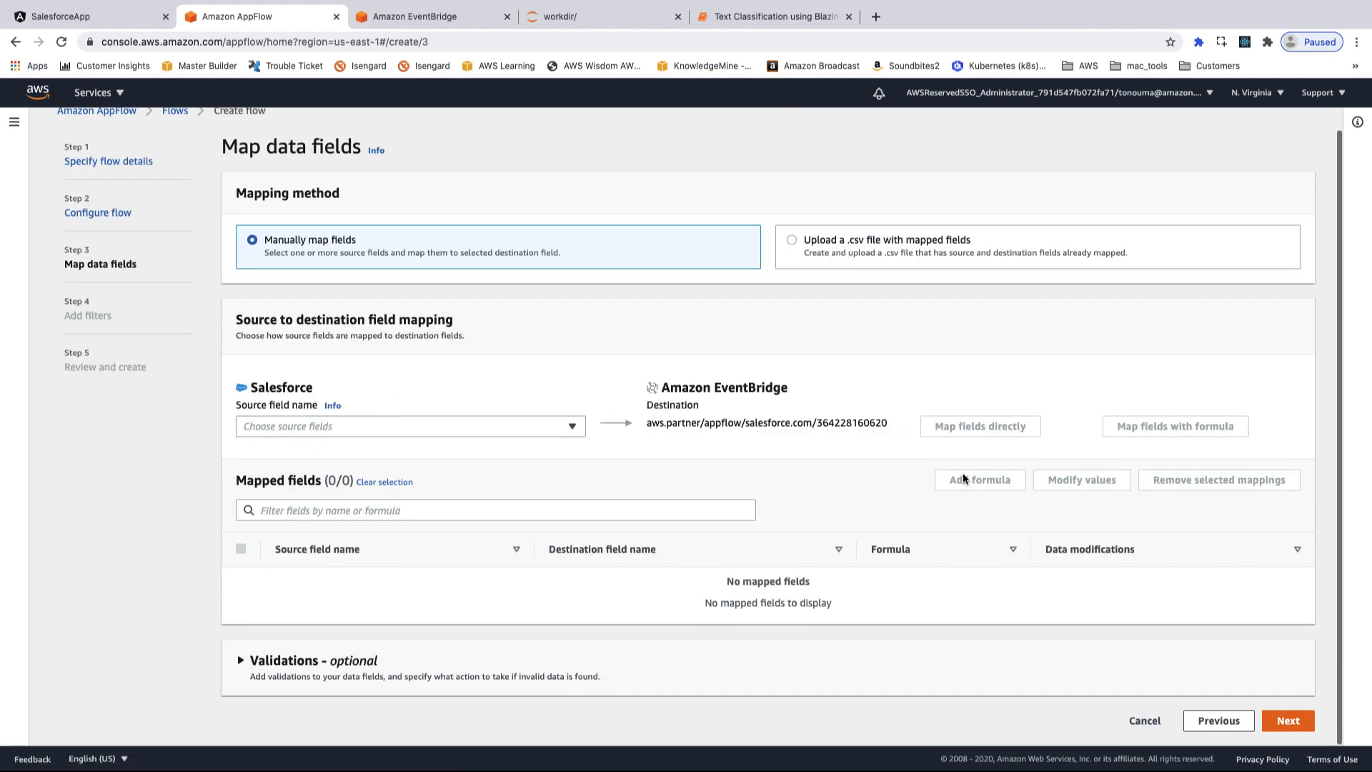
{"action": "left_click", "coordinate": [568, 427]}
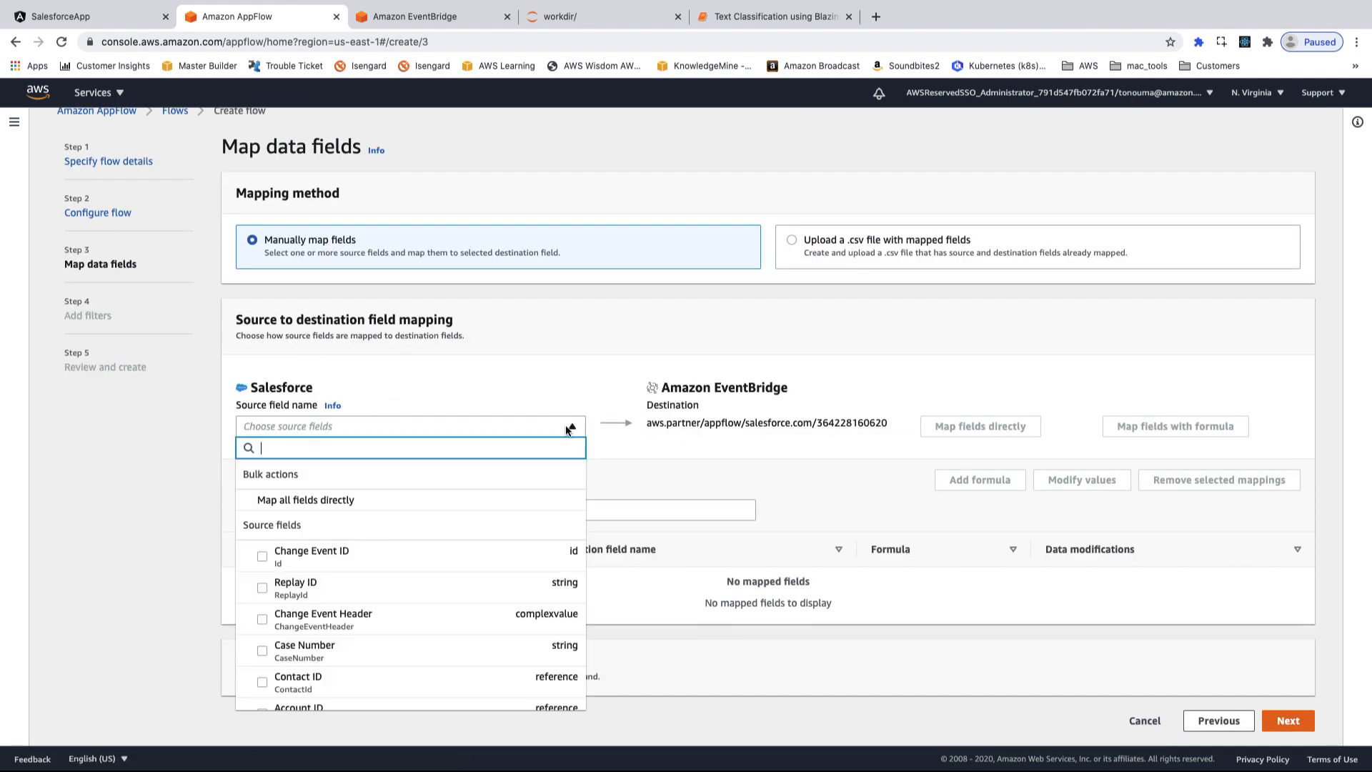
{"action": "left_click", "coordinate": [403, 500]}
{"action": "left_click", "coordinate": [608, 355]}
{"action": "scroll", "coordinate": [629, 495], "scroll_direction": "down", "scroll_amount": 3}
{"action": "scroll", "coordinate": [629, 495], "scroll_direction": "down", "scroll_amount": 2}
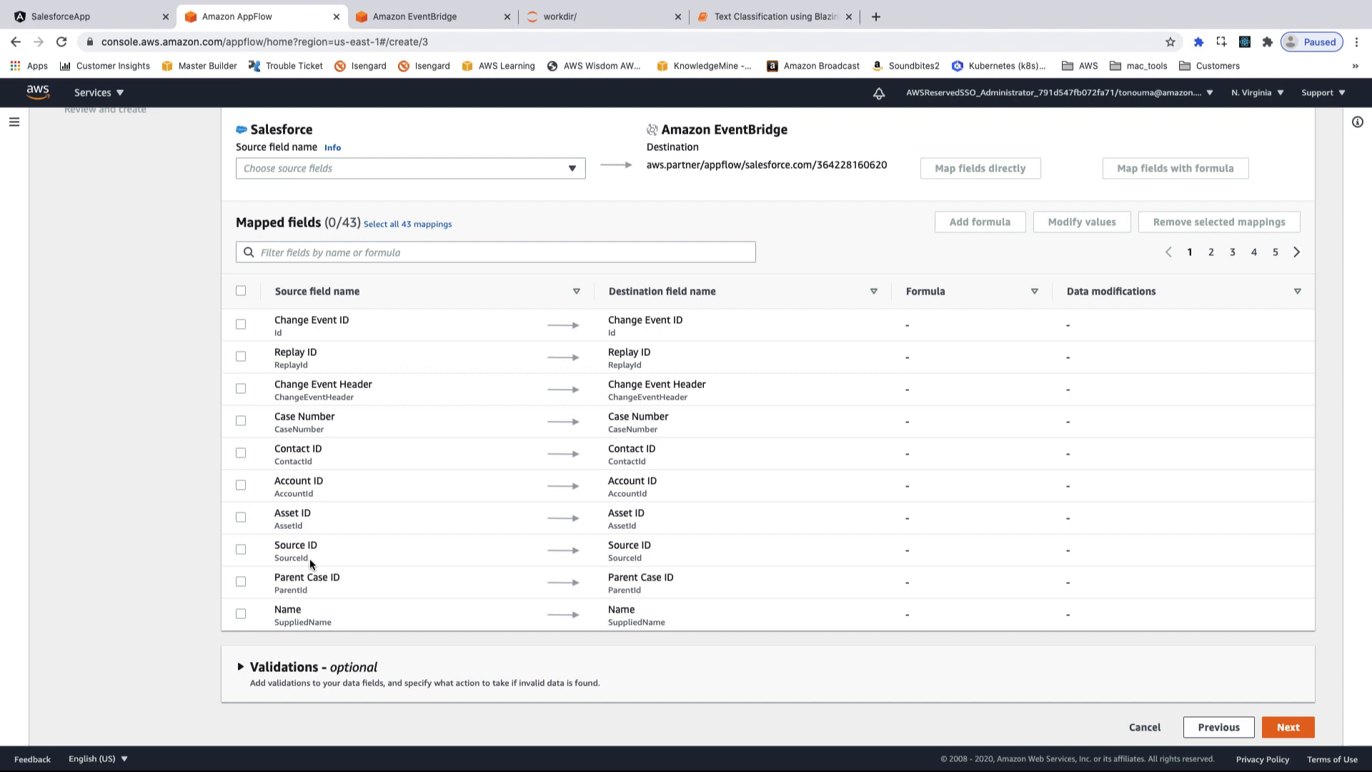
{"action": "scroll", "coordinate": [559, 426], "scroll_direction": "up", "scroll_amount": 3}
{"action": "scroll", "coordinate": [566, 420], "scroll_direction": "down", "scroll_amount": 3}
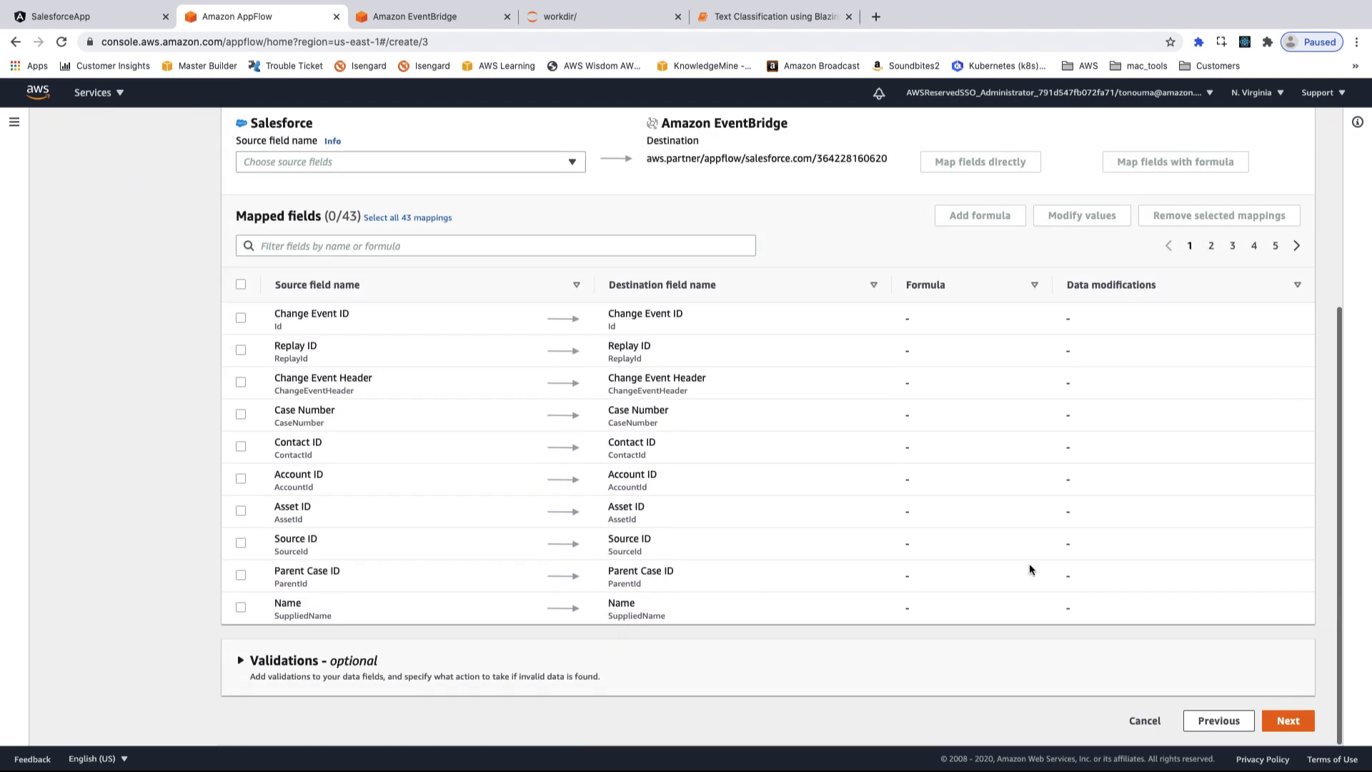
{"action": "left_click", "coordinate": [1297, 720]}
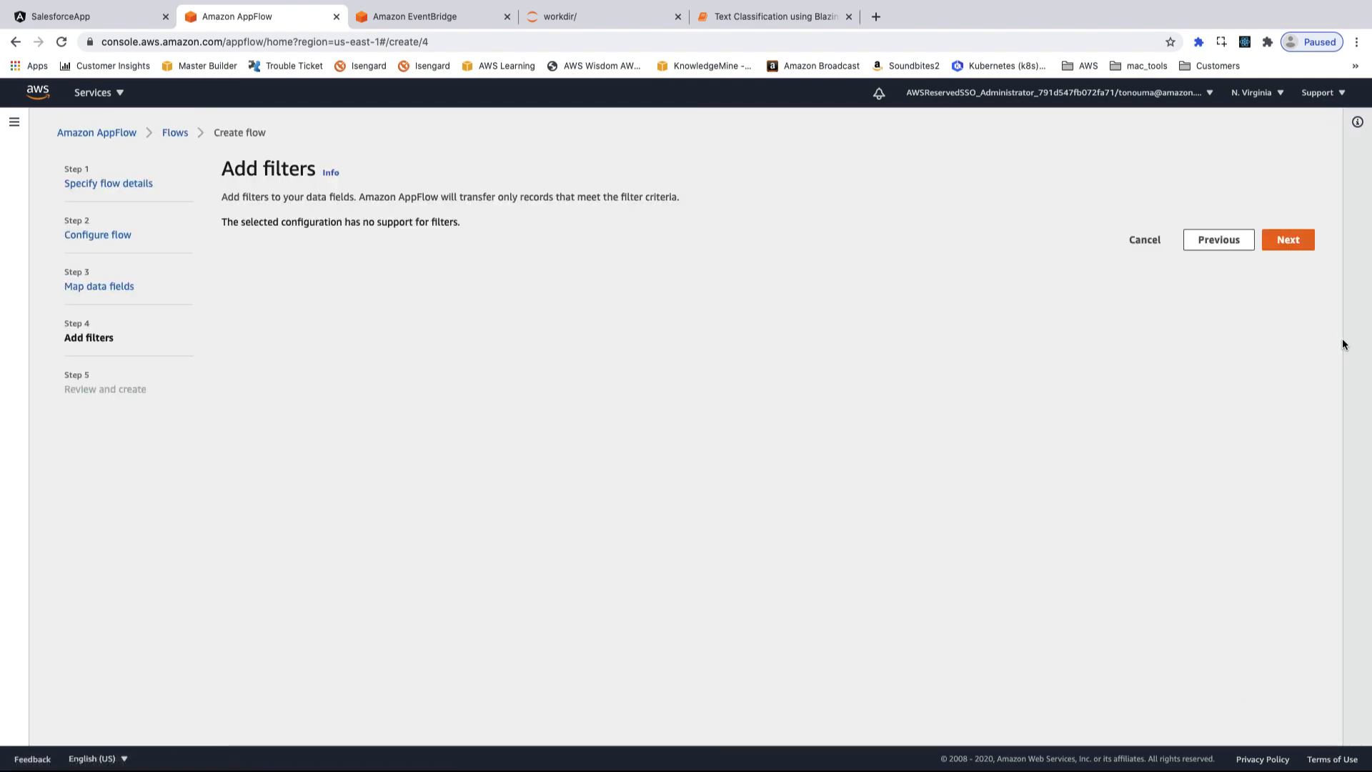
Step: Continue past the filters without adding any and create the flow from the review page
{"action": "left_click", "coordinate": [1298, 244]}
{"action": "scroll", "coordinate": [1063, 555], "scroll_direction": "down", "scroll_amount": 20}
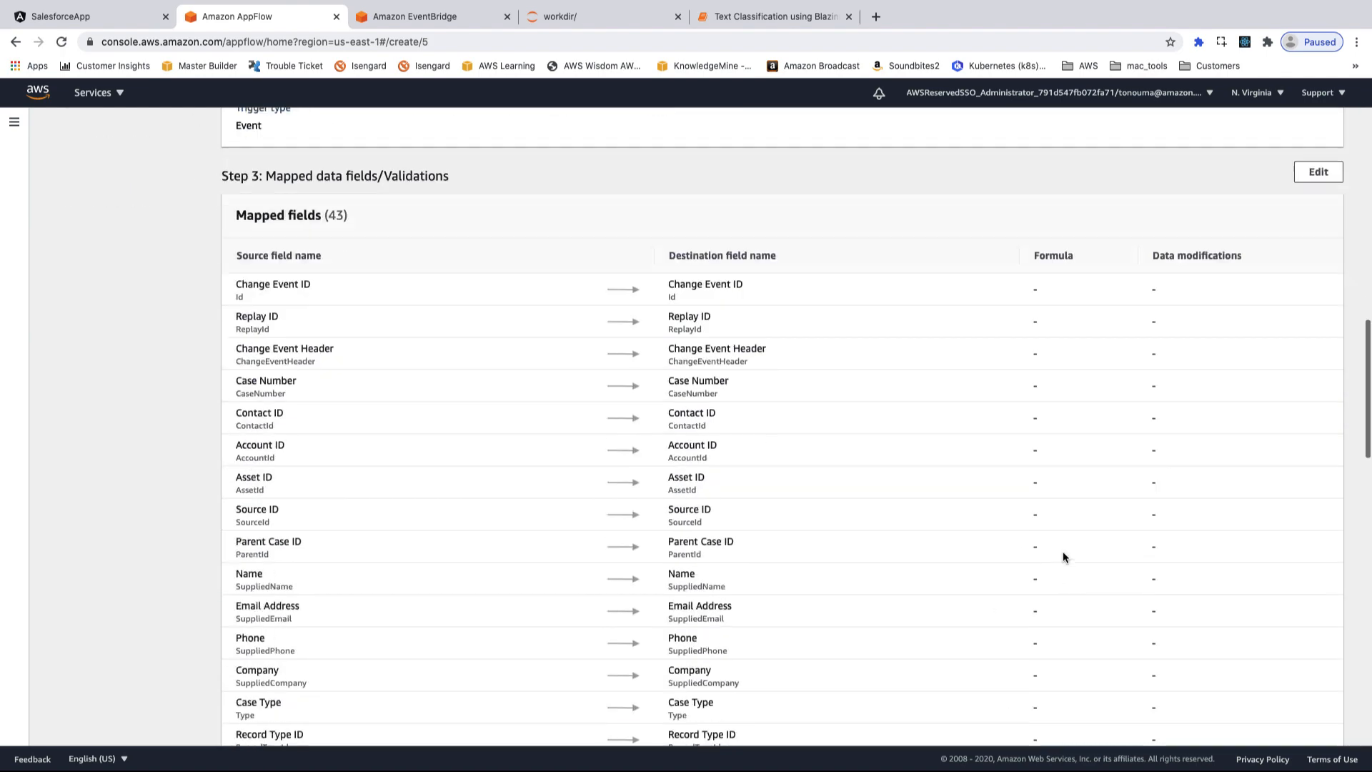
{"action": "left_click", "coordinate": [1298, 720]}
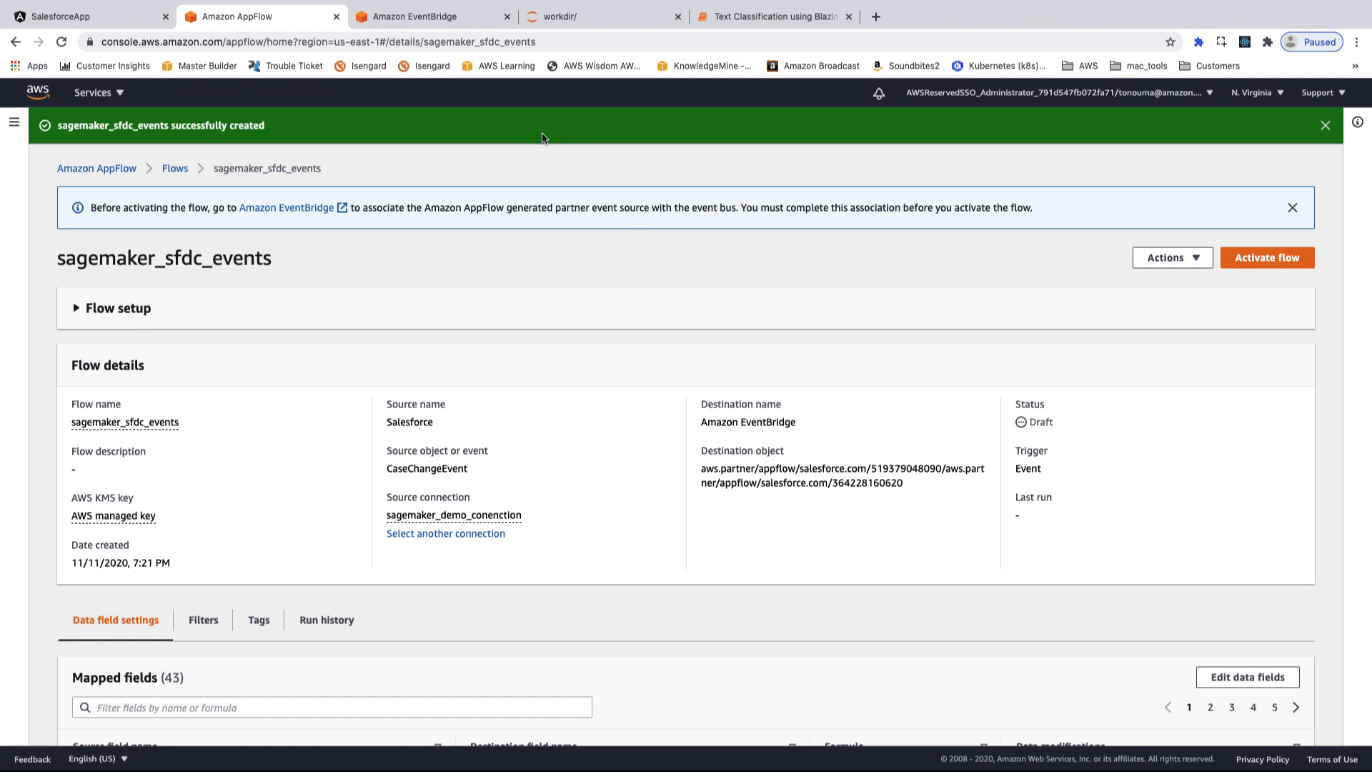
Step: Switch to Amazon EventBridge, refresh the partner event sources and associate the pending Salesforce source with an event bus
{"action": "left_click", "coordinate": [435, 16]}
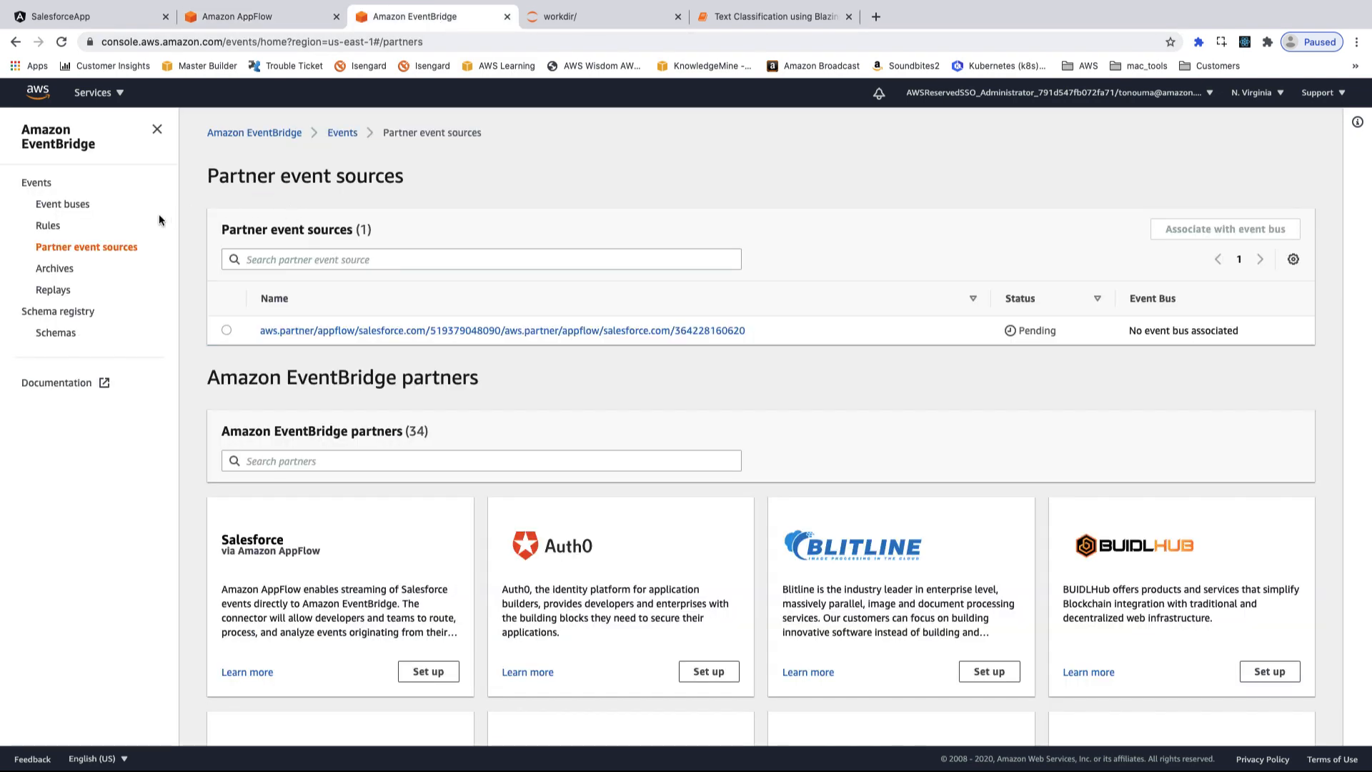
{"action": "left_click", "coordinate": [61, 42]}
{"action": "left_click", "coordinate": [226, 330]}
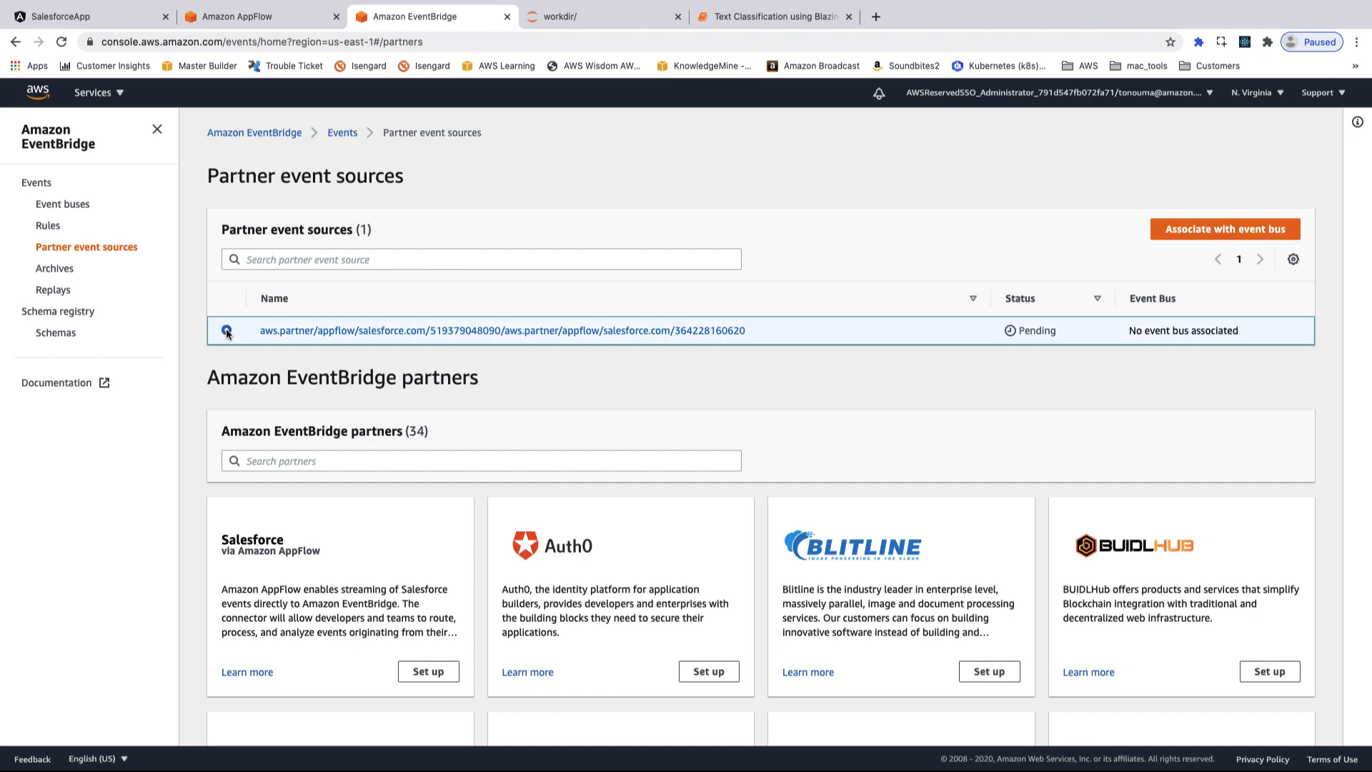
{"action": "left_click", "coordinate": [1172, 230]}
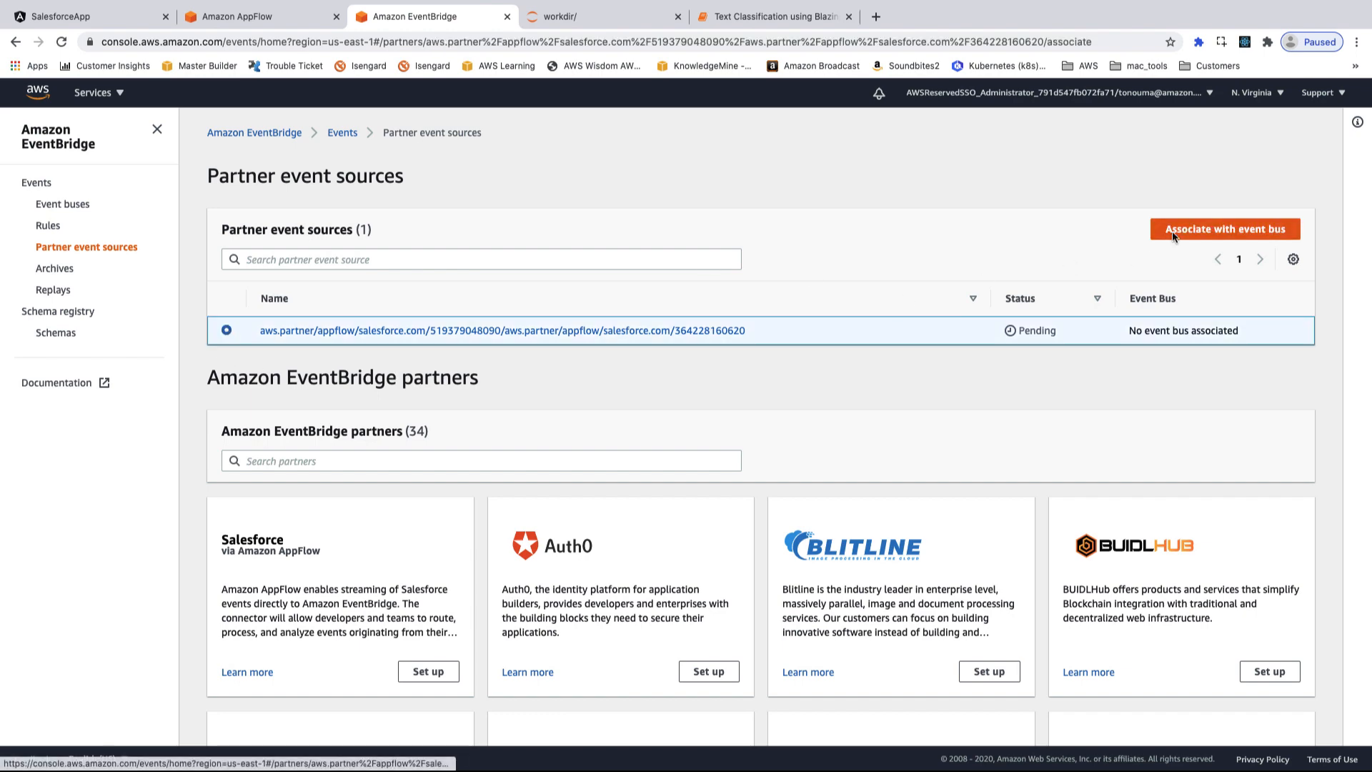
{"action": "left_click", "coordinate": [599, 459]}
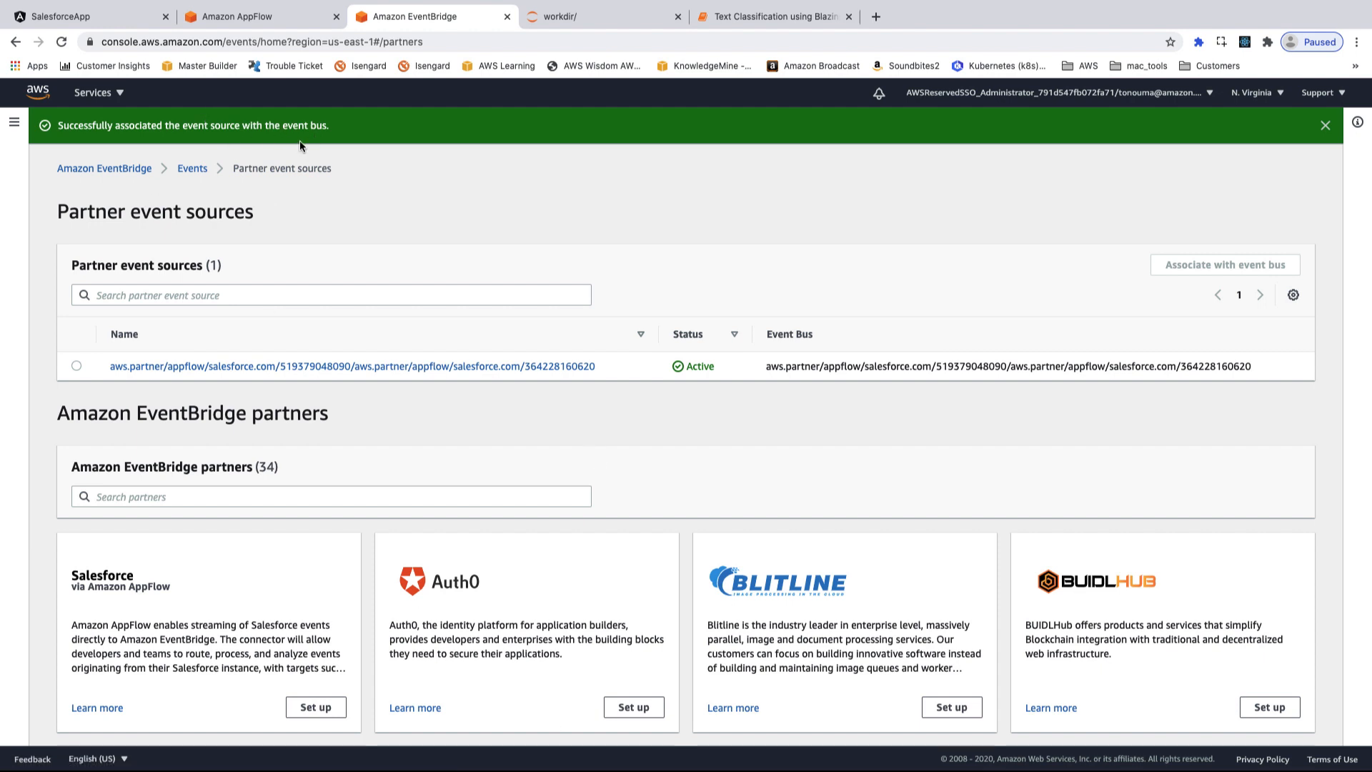
Step: Start schema discovery on the custom event bus associated with the Salesforce AppFlow partner source
{"action": "left_click", "coordinate": [14, 126]}
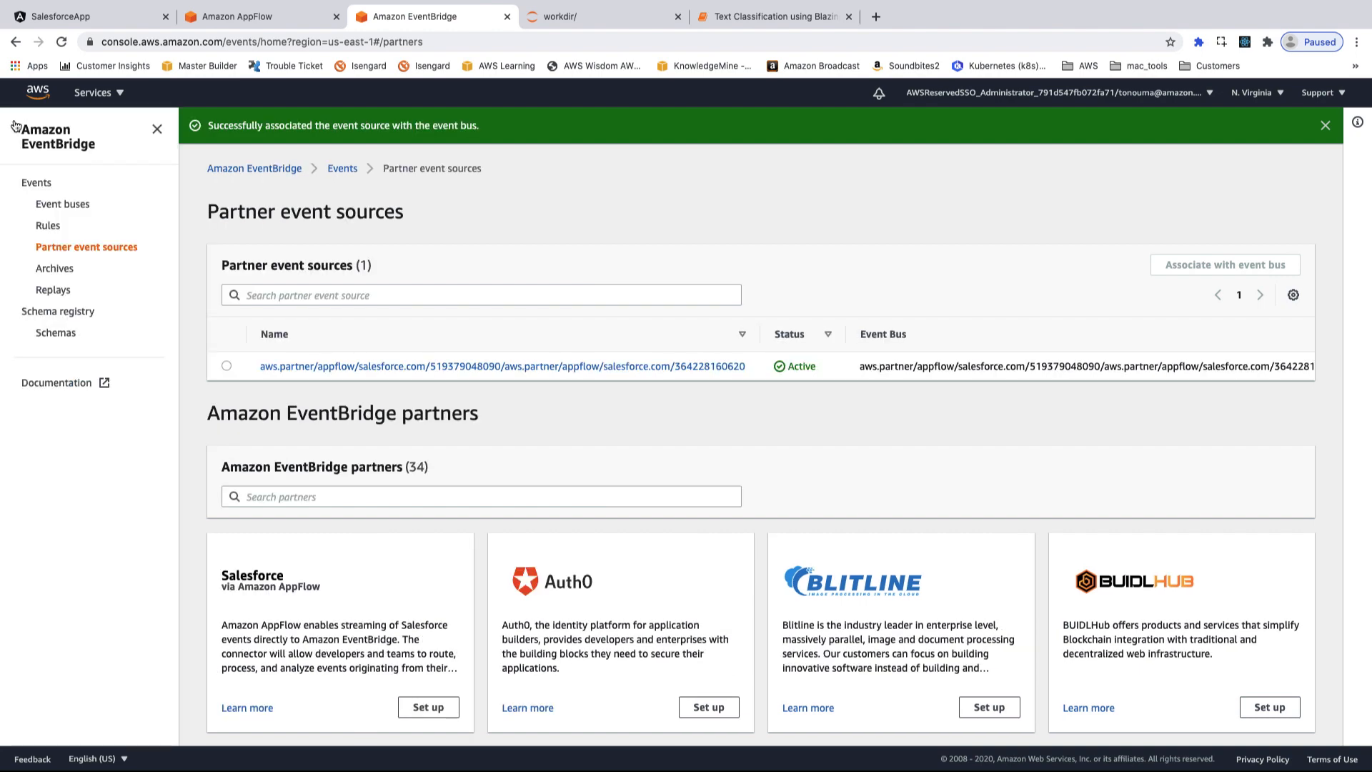
{"action": "left_click", "coordinate": [75, 206]}
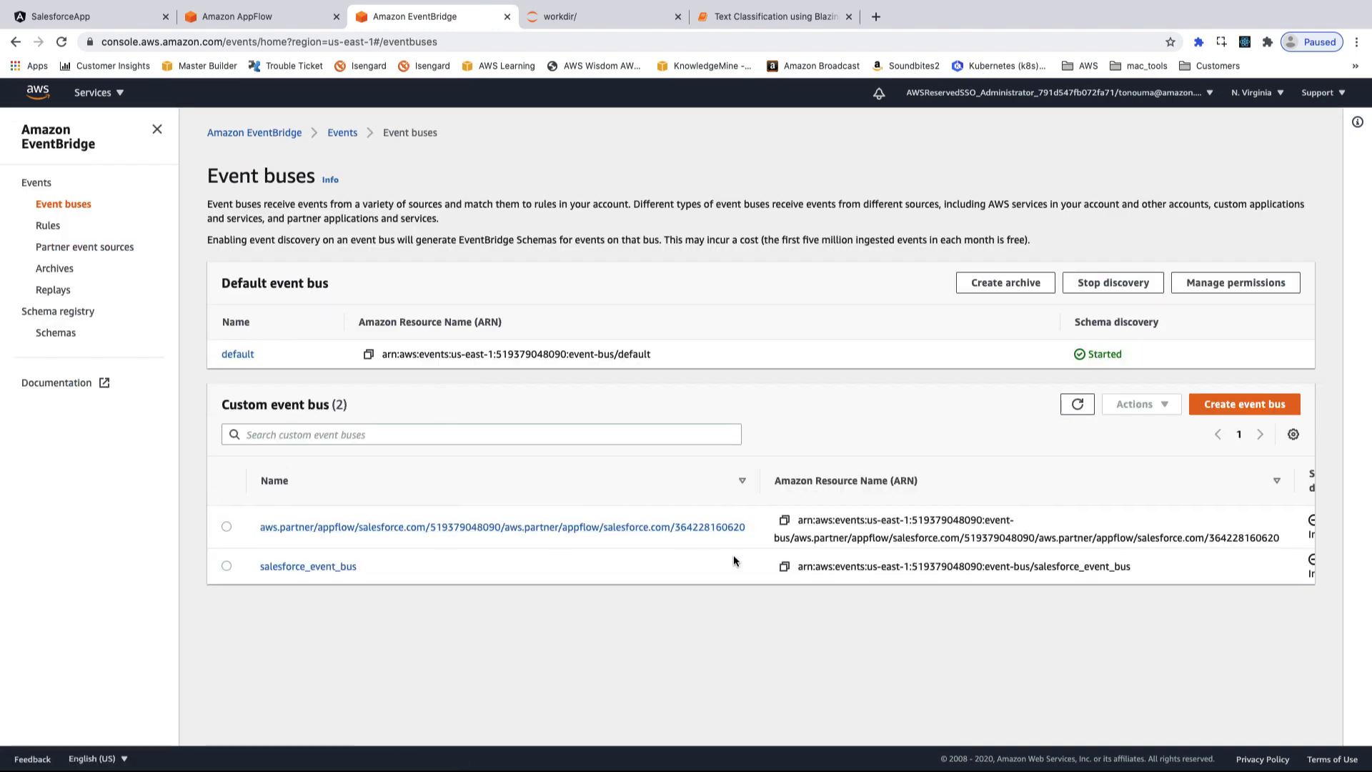
{"action": "scroll", "coordinate": [733, 555], "scroll_direction": "right", "scroll_amount": 2}
{"action": "scroll", "coordinate": [794, 537], "scroll_direction": "left", "scroll_amount": 2}
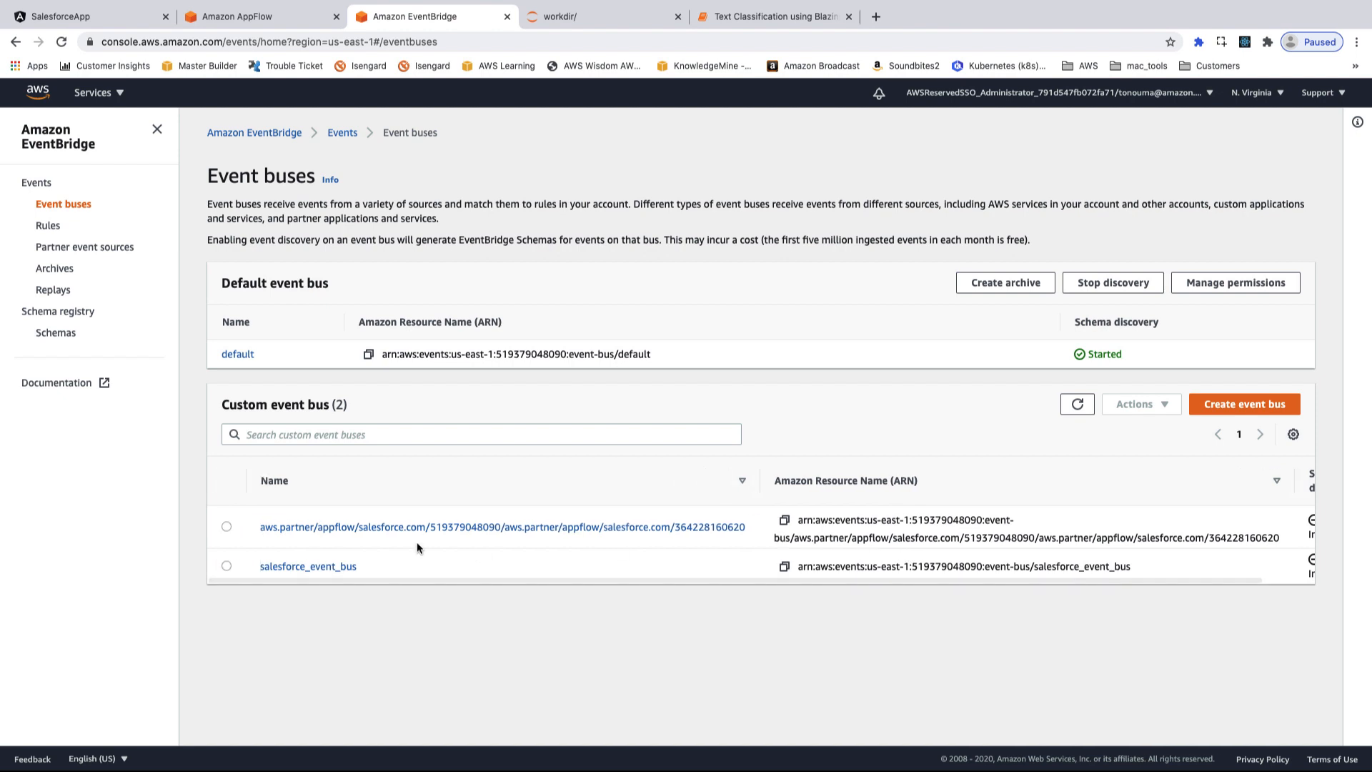
{"action": "left_click", "coordinate": [226, 527]}
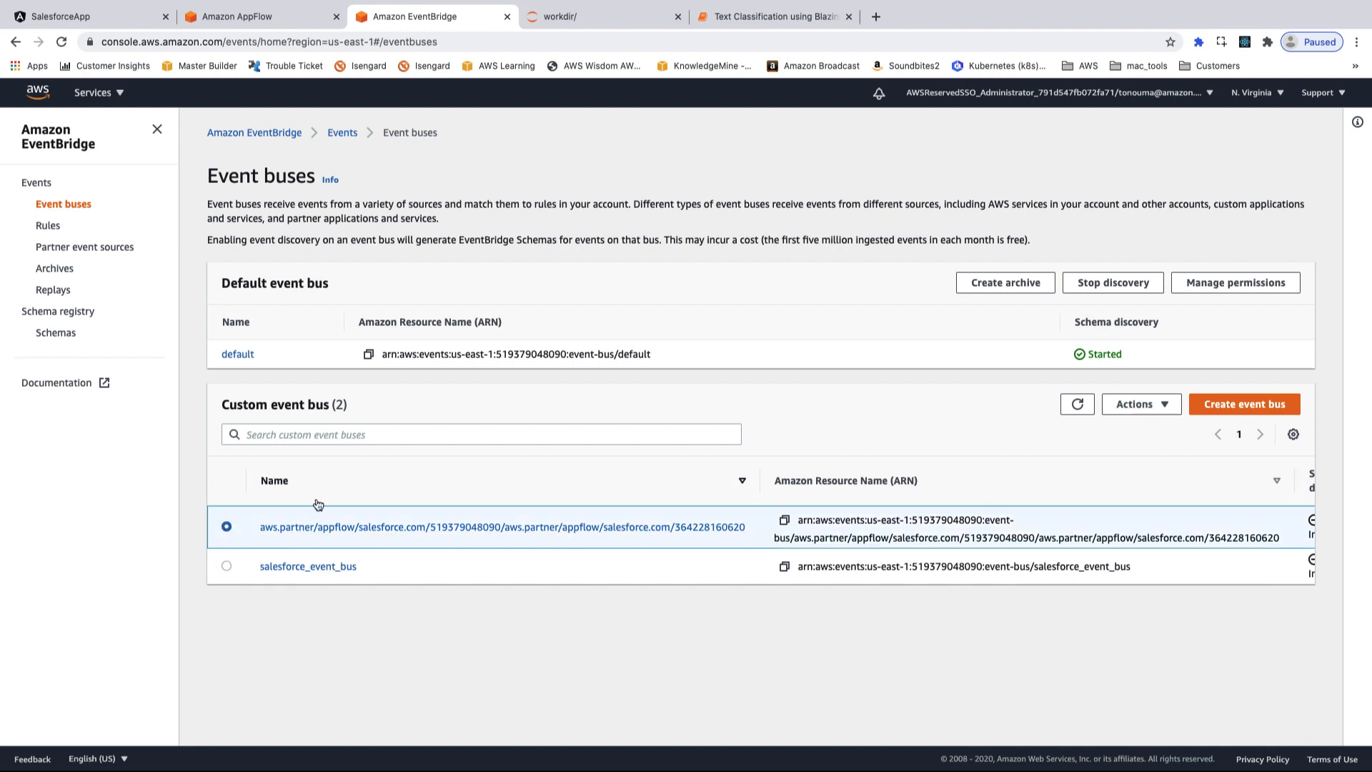
{"action": "scroll", "coordinate": [740, 541], "scroll_direction": "right", "scroll_amount": 2}
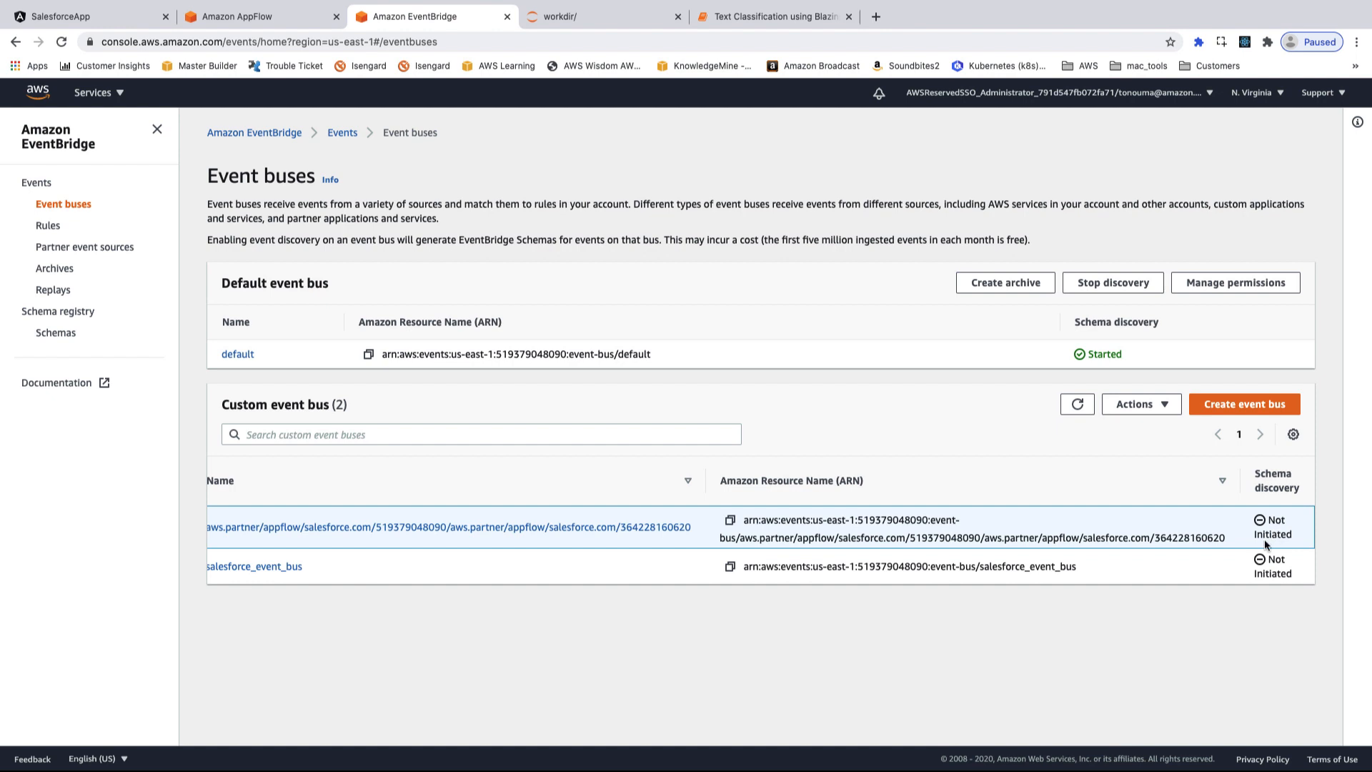
{"action": "scroll", "coordinate": [1049, 524], "scroll_direction": "left", "scroll_amount": 2}
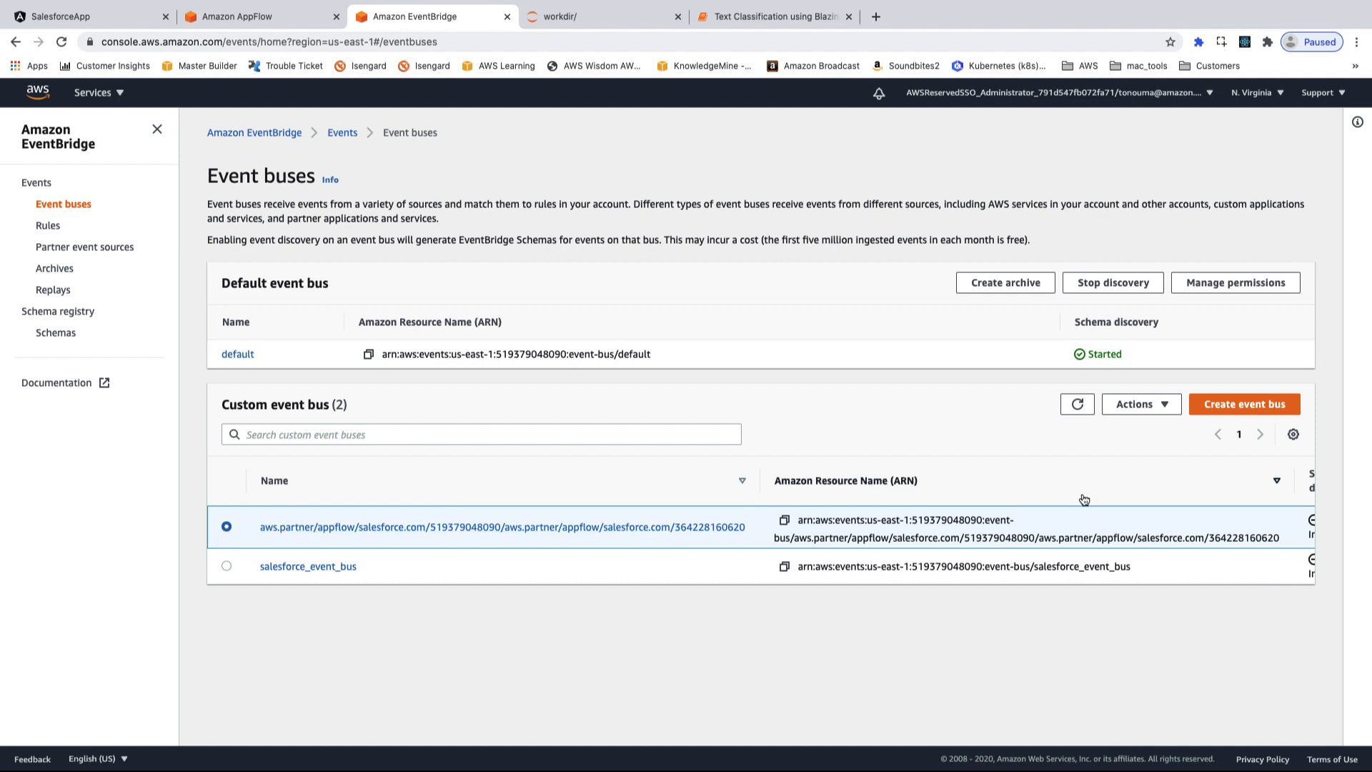
{"action": "left_click", "coordinate": [1158, 405]}
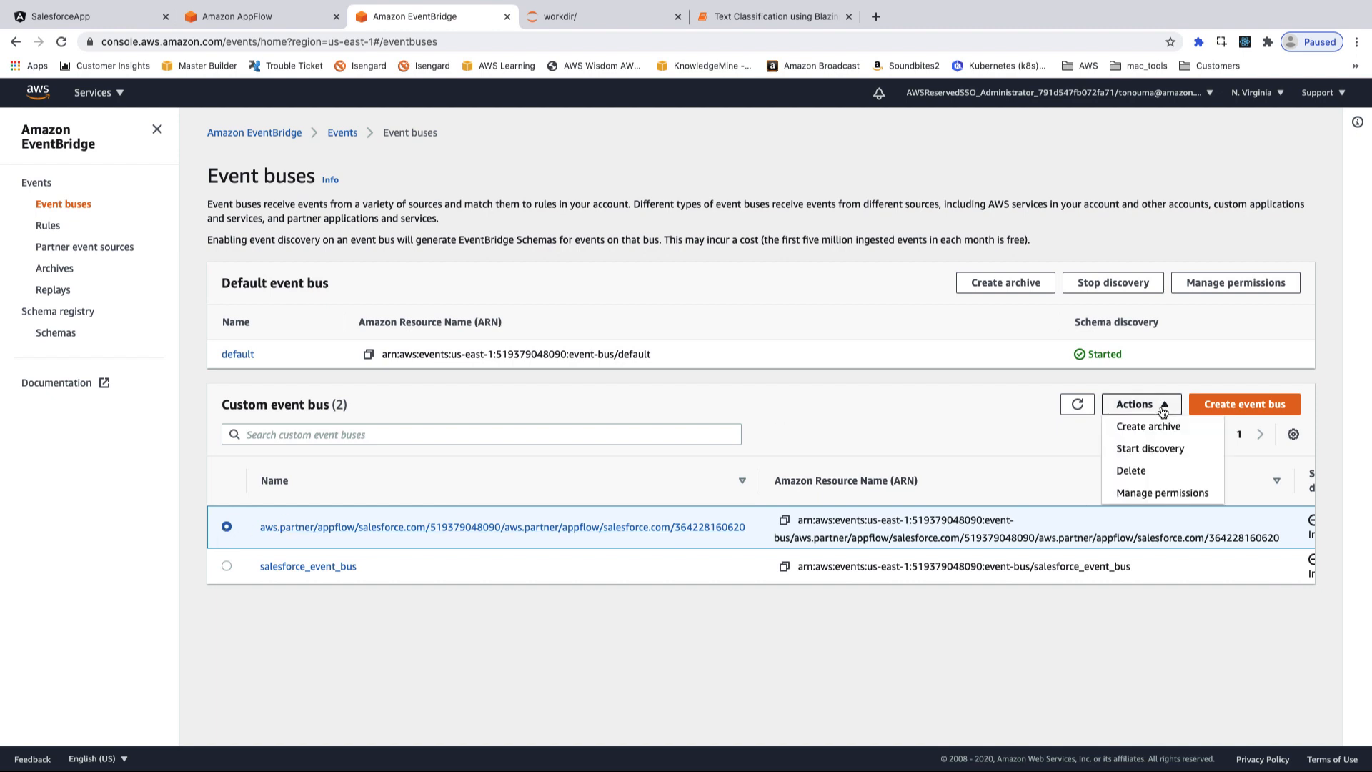
{"action": "left_click", "coordinate": [1153, 448]}
{"action": "scroll", "coordinate": [1129, 542], "scroll_direction": "right", "scroll_amount": 2}
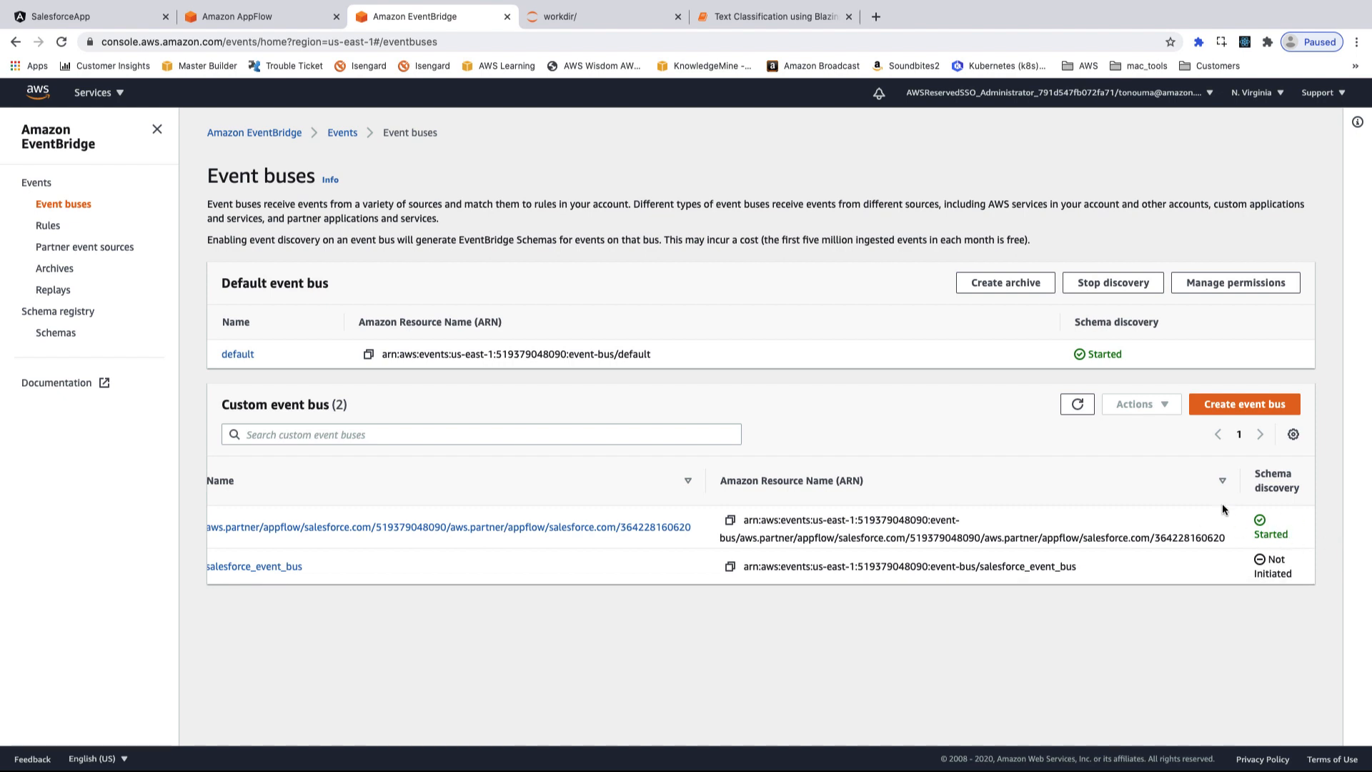
Step: Switch back to Amazon AppFlow, activate the sagemaker_sfdc_events flow and check its status
{"action": "left_click", "coordinate": [264, 17]}
{"action": "left_click", "coordinate": [1269, 258]}
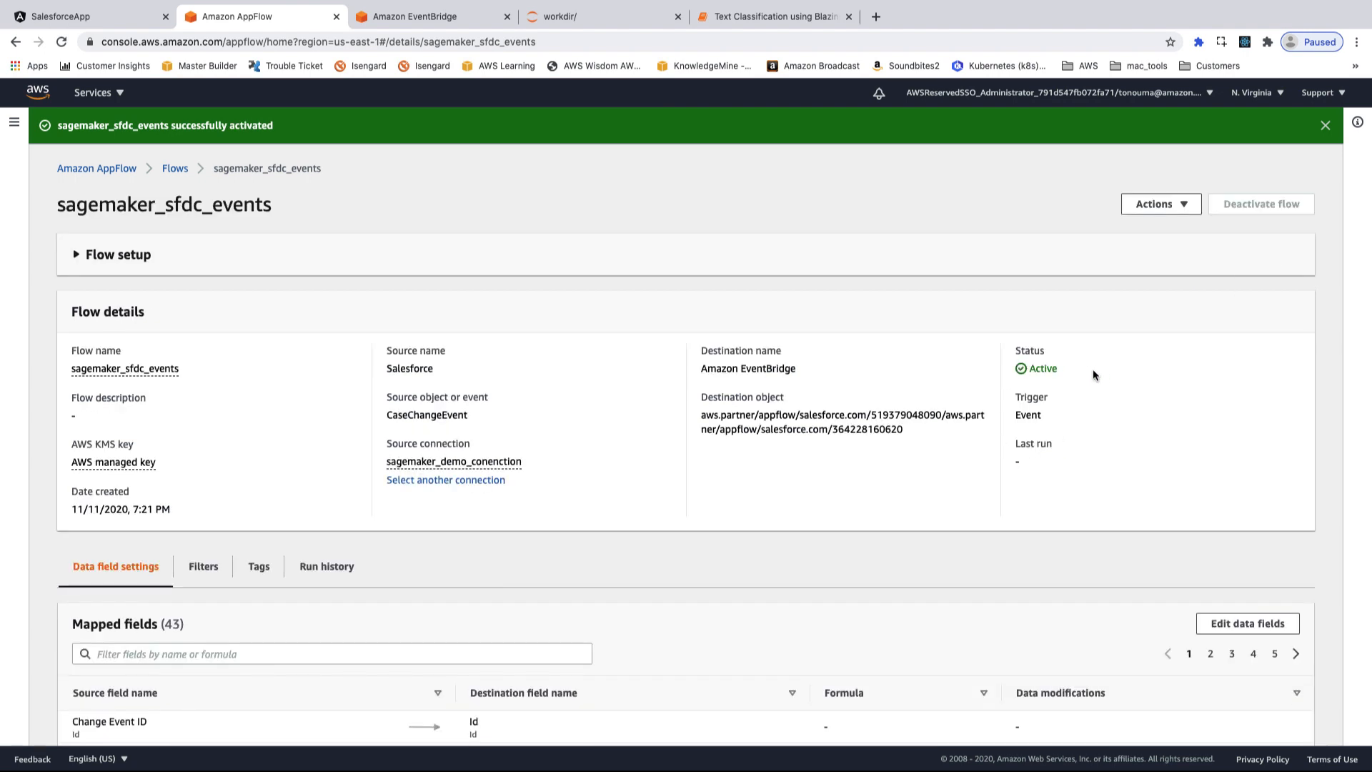
{"action": "left_click_drag", "start_coordinate": [1058, 366], "coordinate": [1014, 352]}
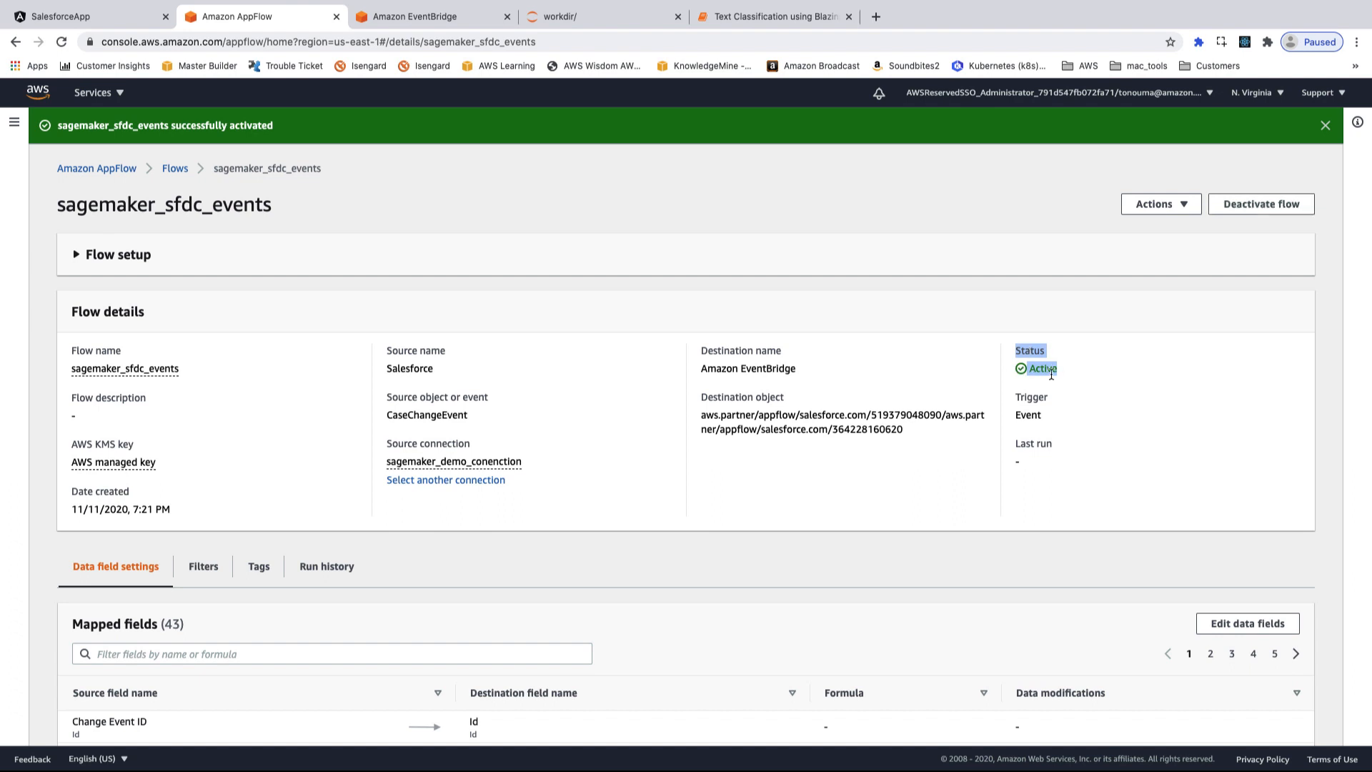
Step: Switch to Amazon EventBridge and examine the discovered schemas and all schemas in the schema registry
{"action": "left_click", "coordinate": [440, 15]}
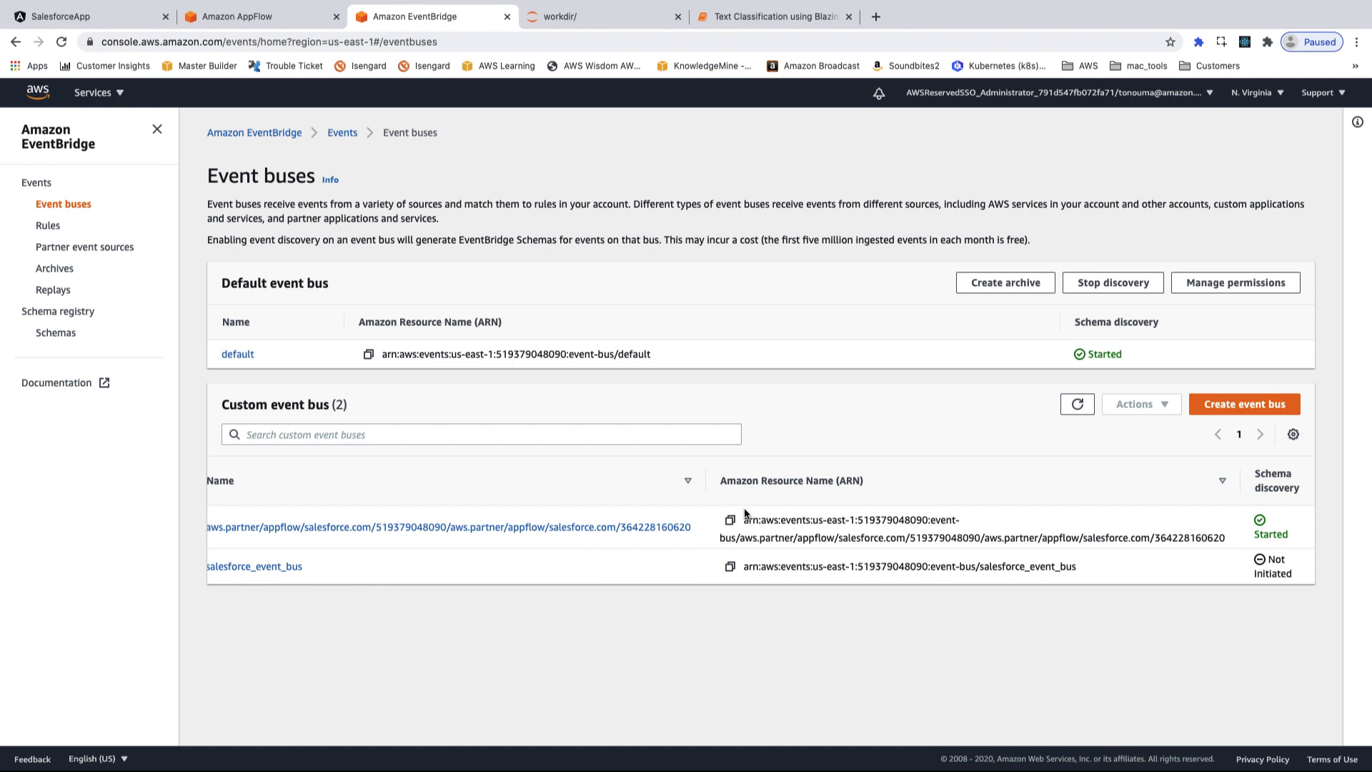
{"action": "left_click", "coordinate": [57, 332]}
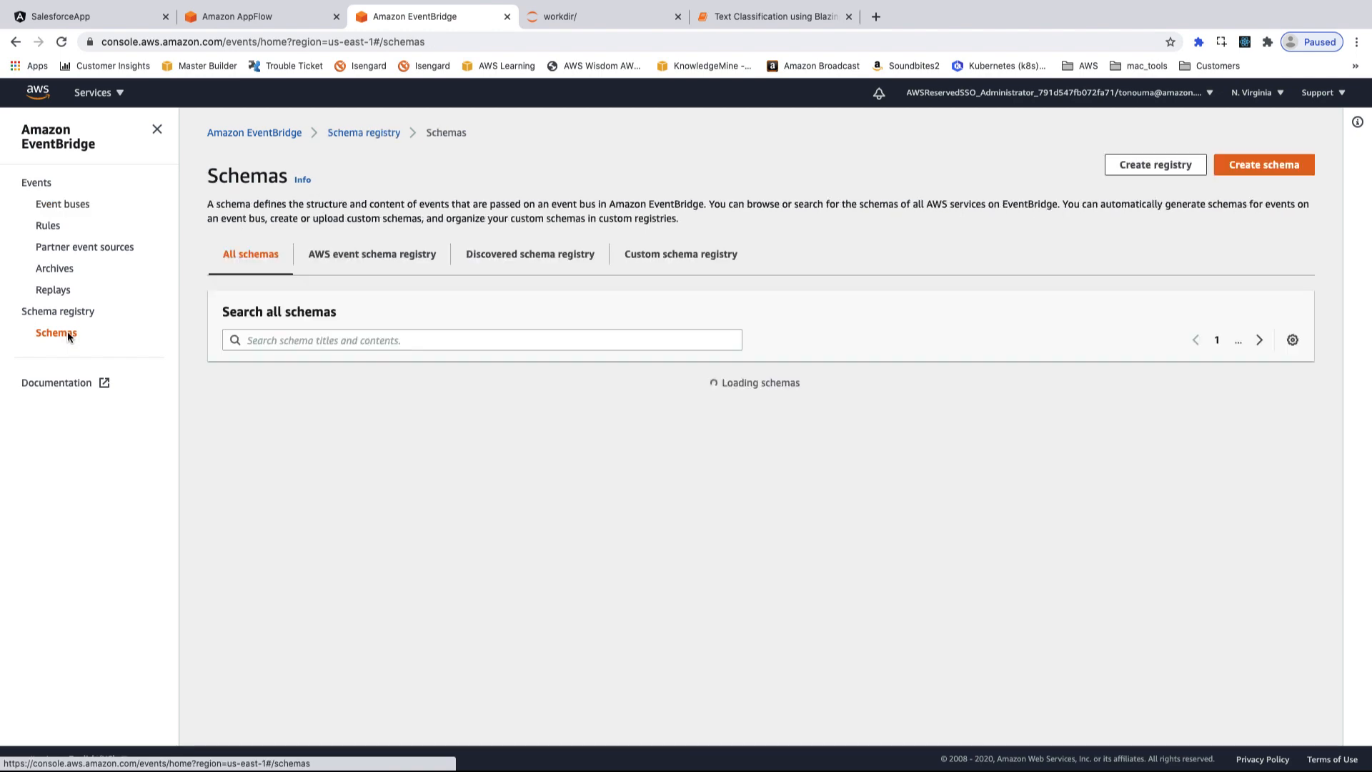
{"action": "left_click", "coordinate": [503, 266]}
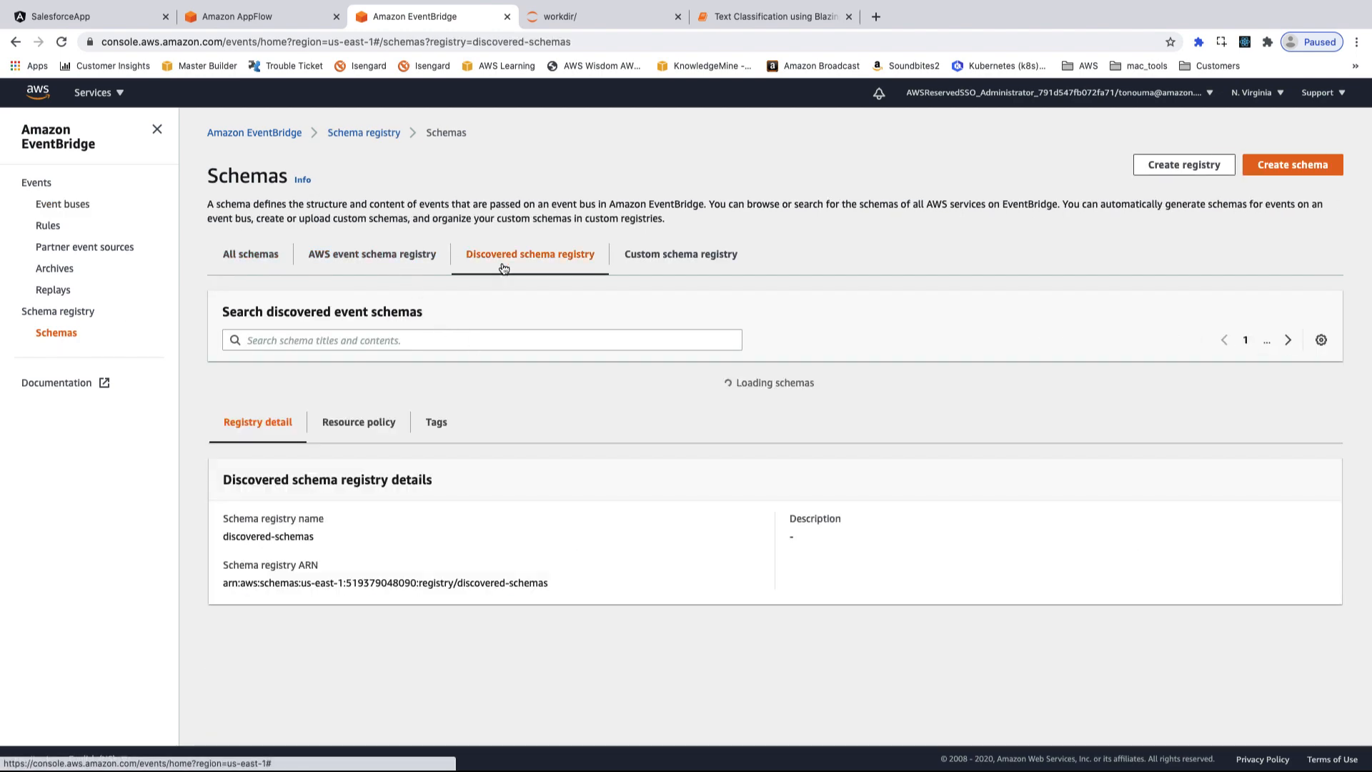
{"action": "left_click", "coordinate": [243, 255]}
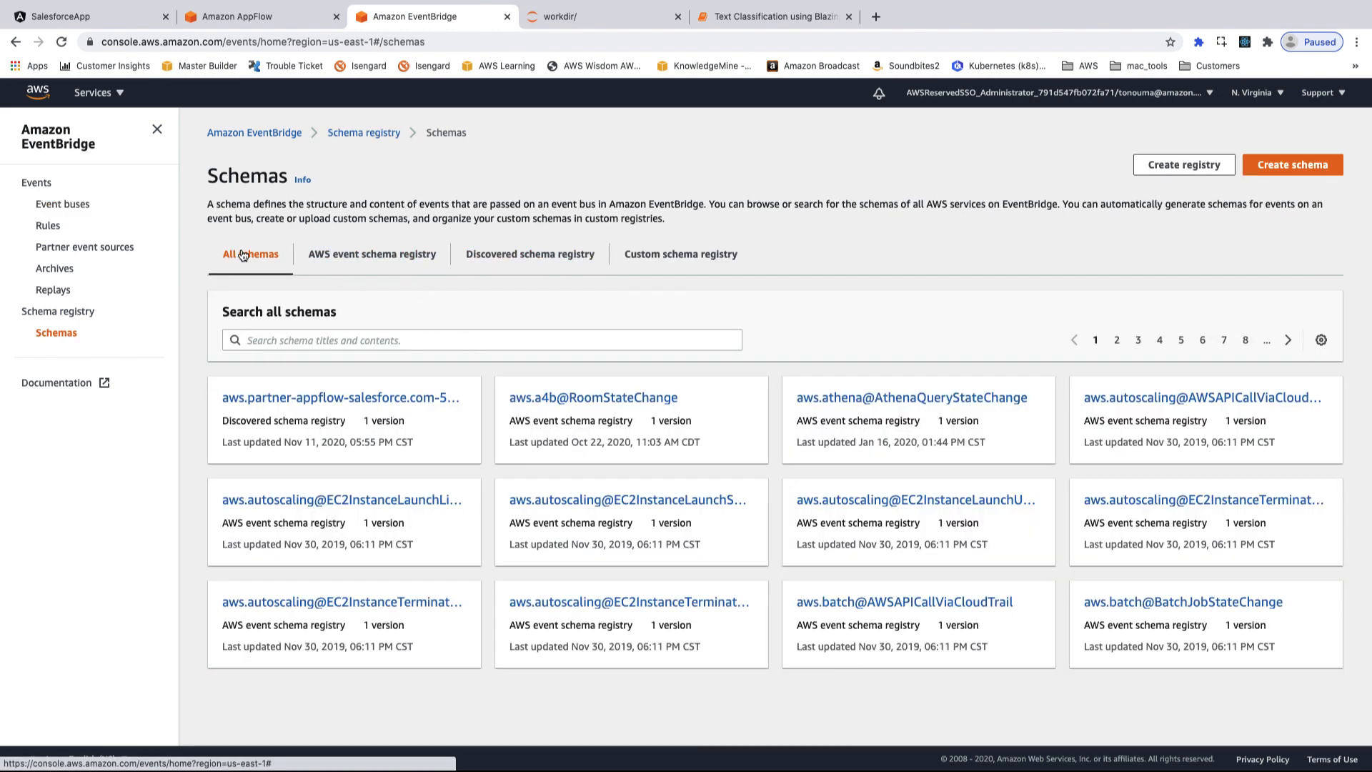
Step: Switch to Amazon AppFlow and check the run history of the sagemaker_sfdc_events flow
{"action": "left_click", "coordinate": [250, 18]}
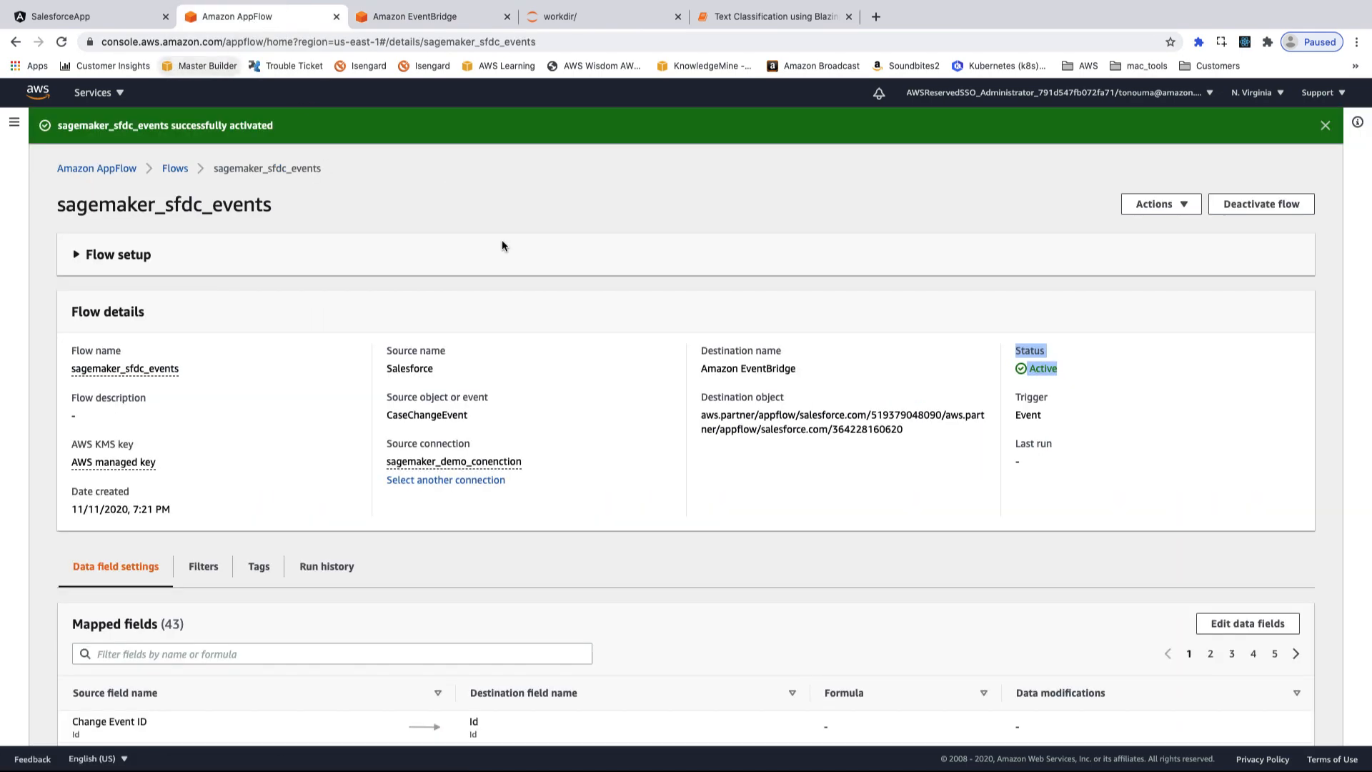
{"action": "left_click", "coordinate": [308, 565]}
{"action": "scroll", "coordinate": [590, 540], "scroll_direction": "down", "scroll_amount": 3}
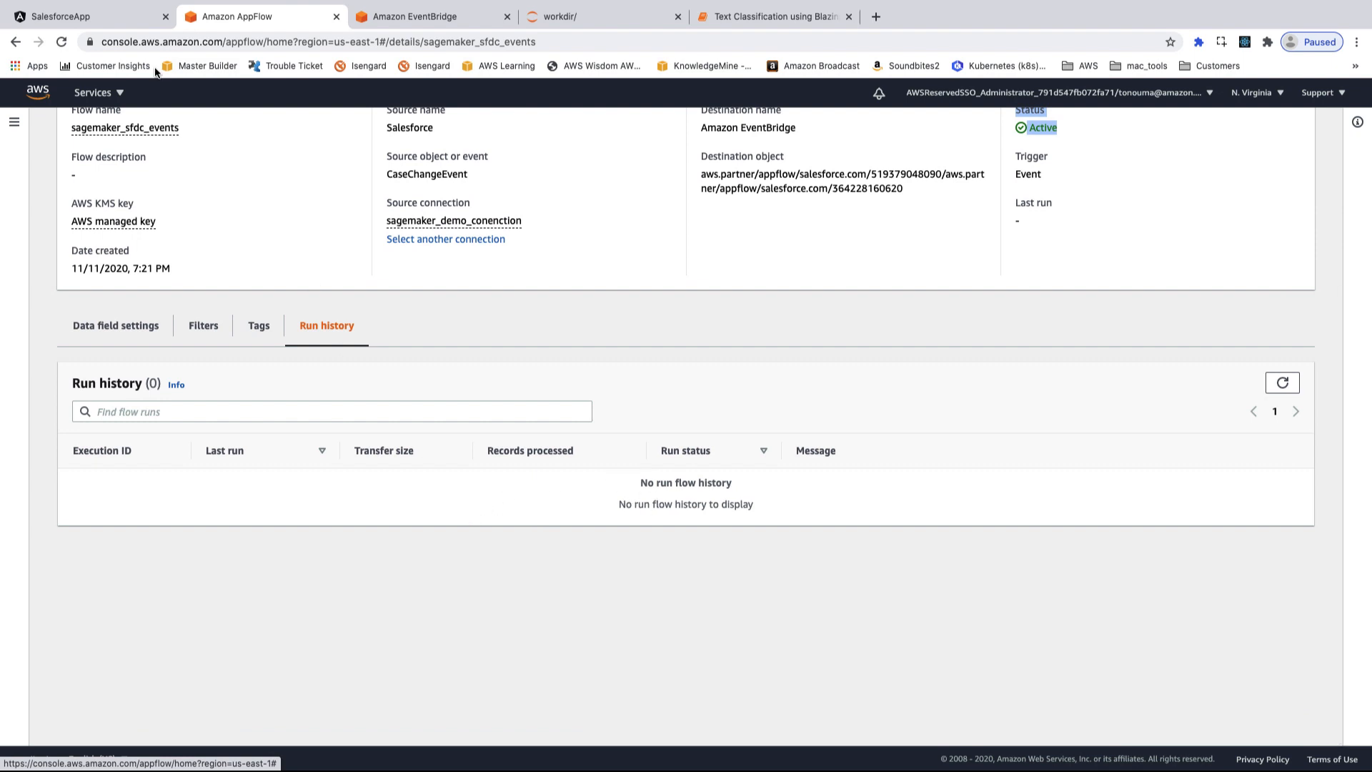
Step: Switch to the ACME Support Portal and submit the prepared support case
{"action": "left_click", "coordinate": [101, 20]}
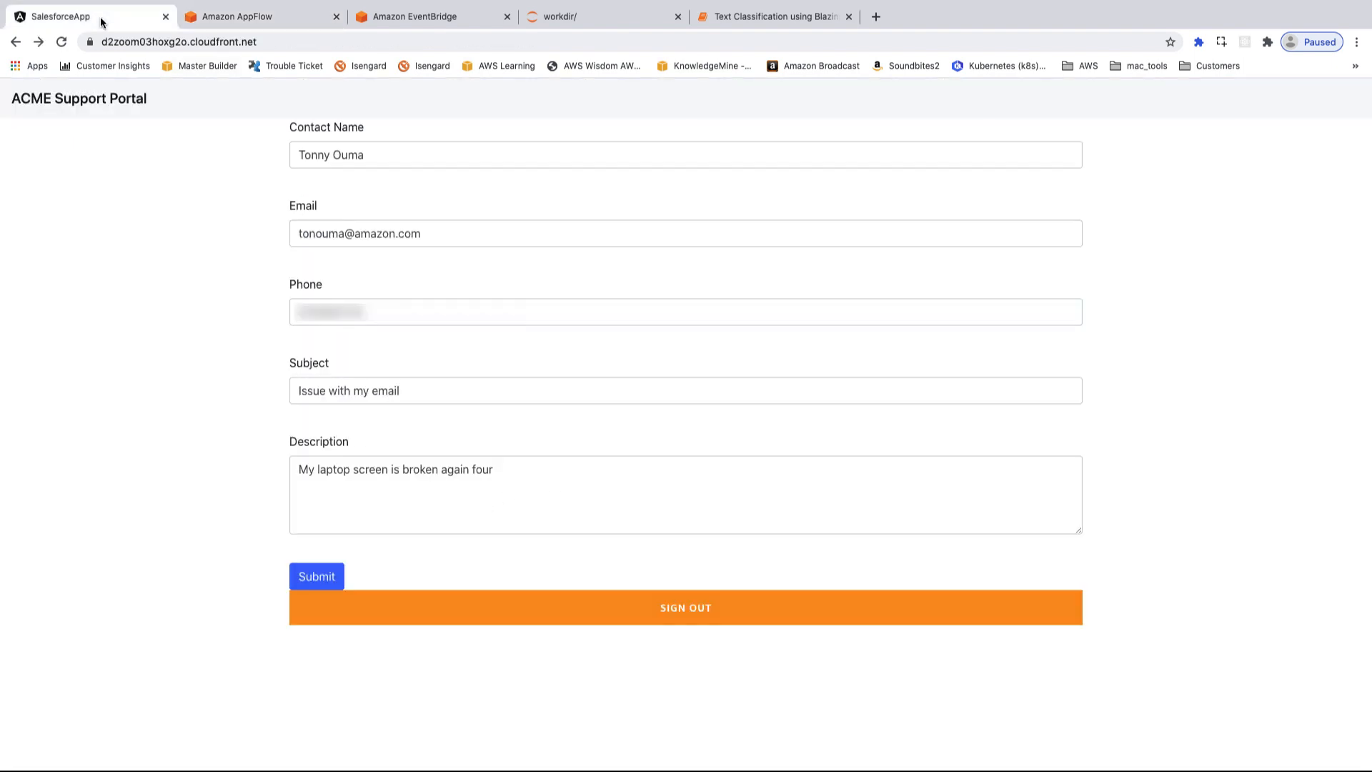
{"action": "left_click", "coordinate": [322, 579]}
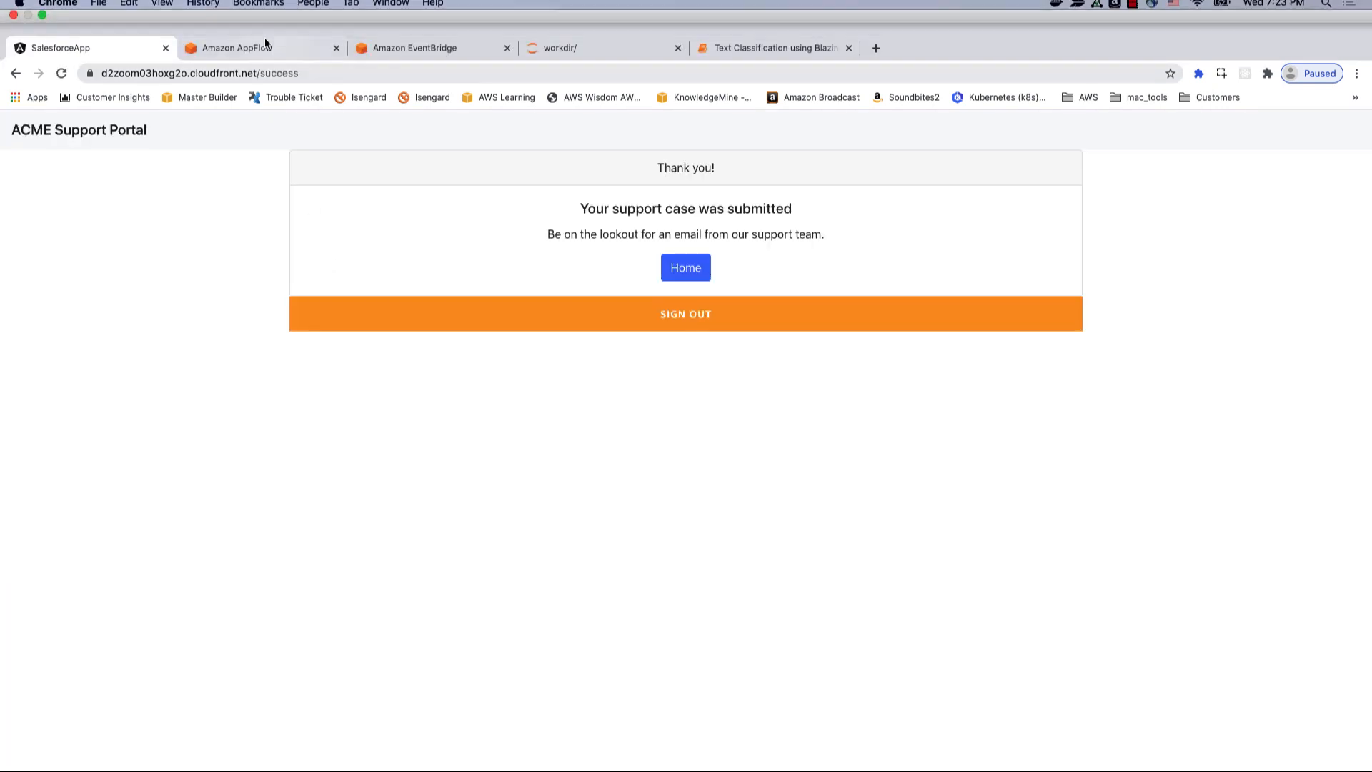
Step: Switch to Amazon AppFlow, refresh the run history of the sagemaker_sfdc_events flow and check the latest run's details
{"action": "left_click", "coordinate": [268, 19]}
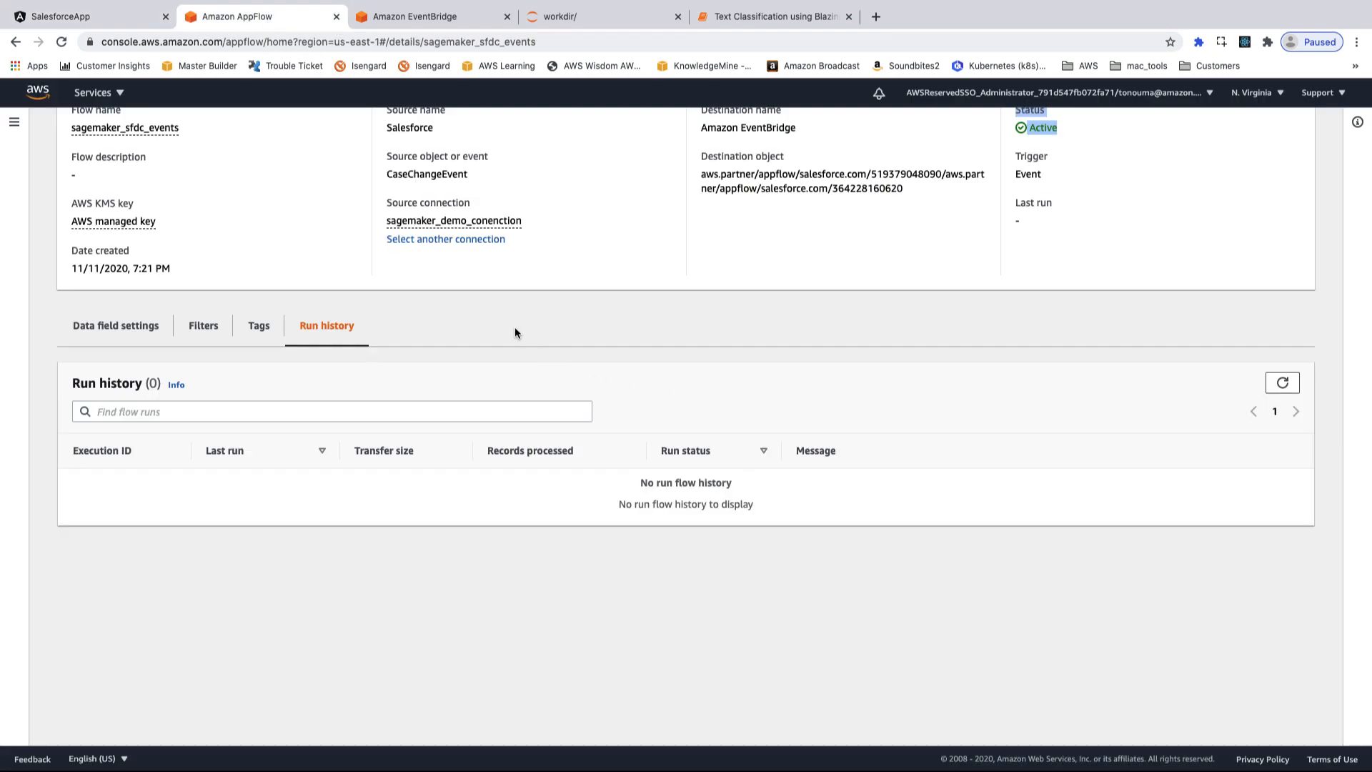
{"action": "scroll", "coordinate": [380, 350], "scroll_direction": "up", "scroll_amount": 3}
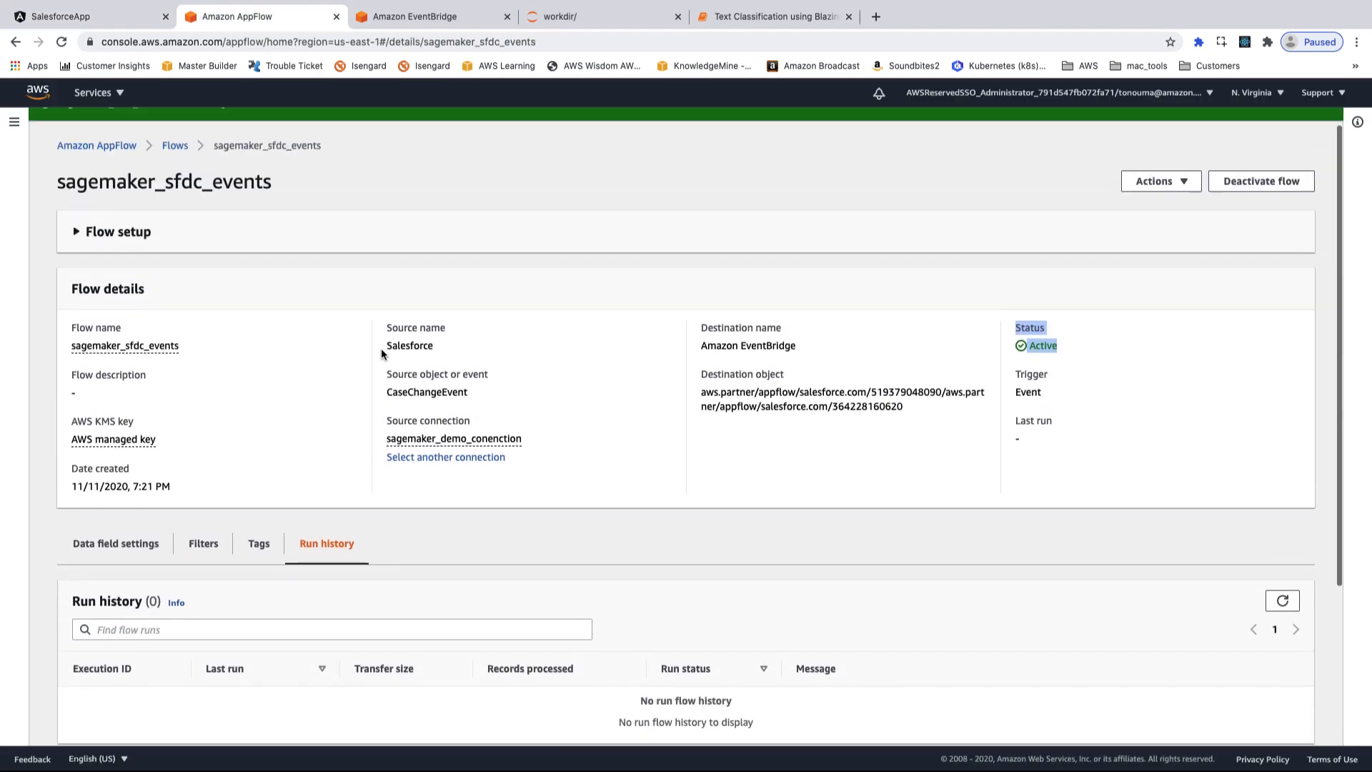
{"action": "left_click", "coordinate": [1282, 600]}
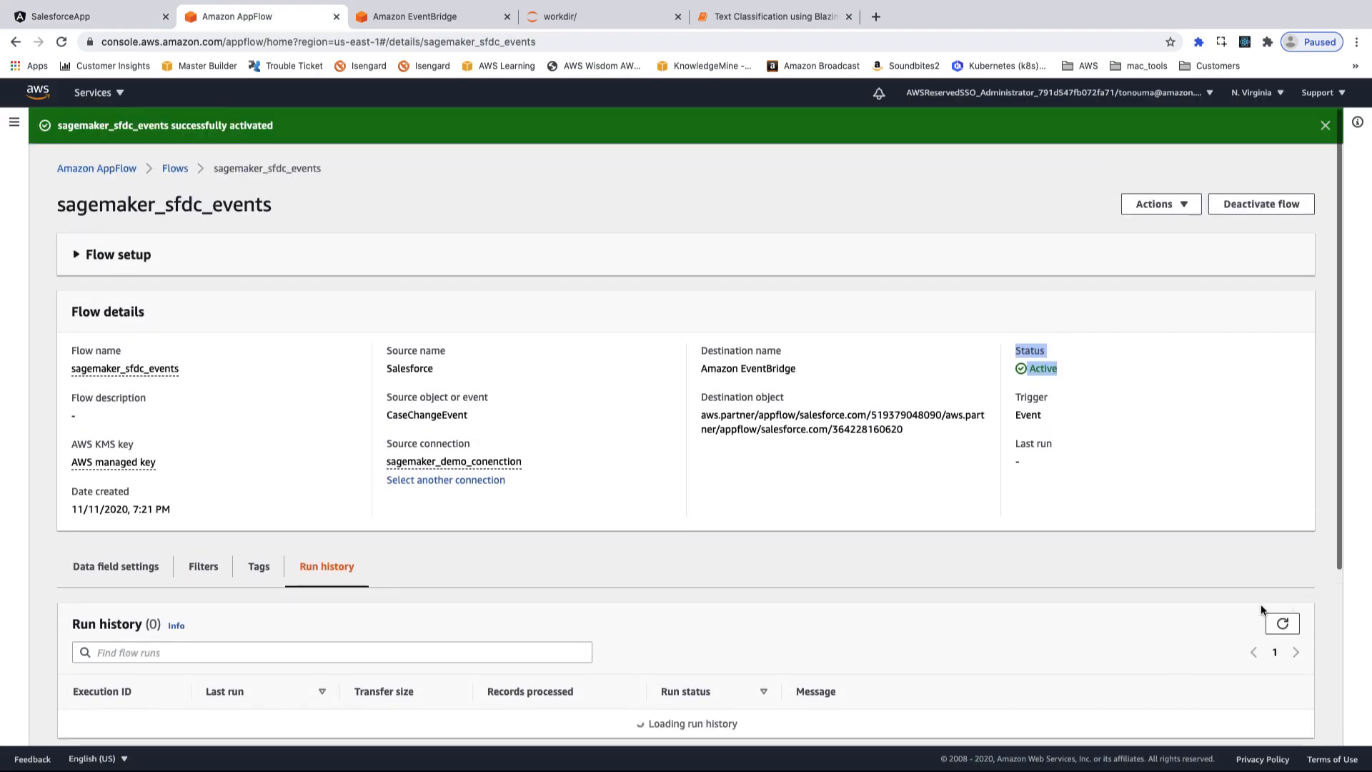
{"action": "scroll", "coordinate": [995, 609], "scroll_direction": "down", "scroll_amount": 3}
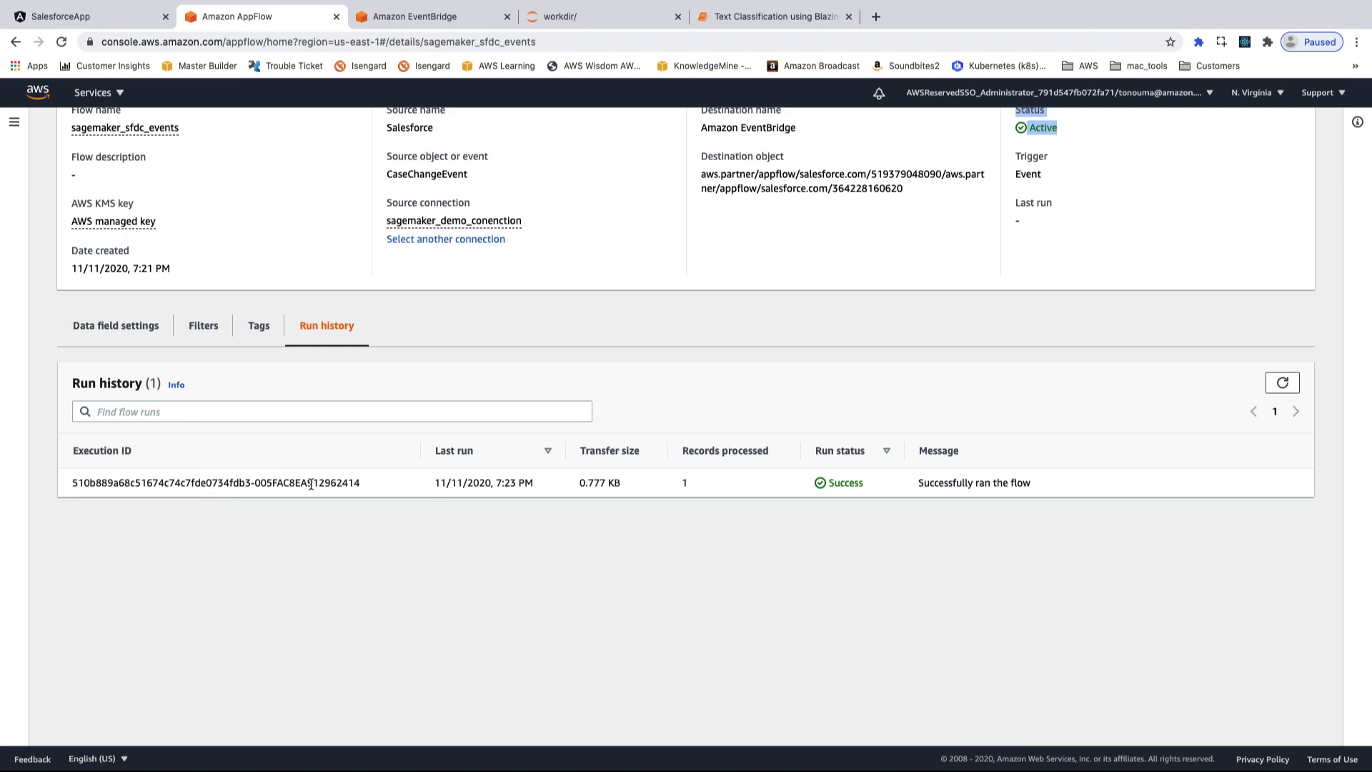
{"action": "double_click", "coordinate": [597, 483]}
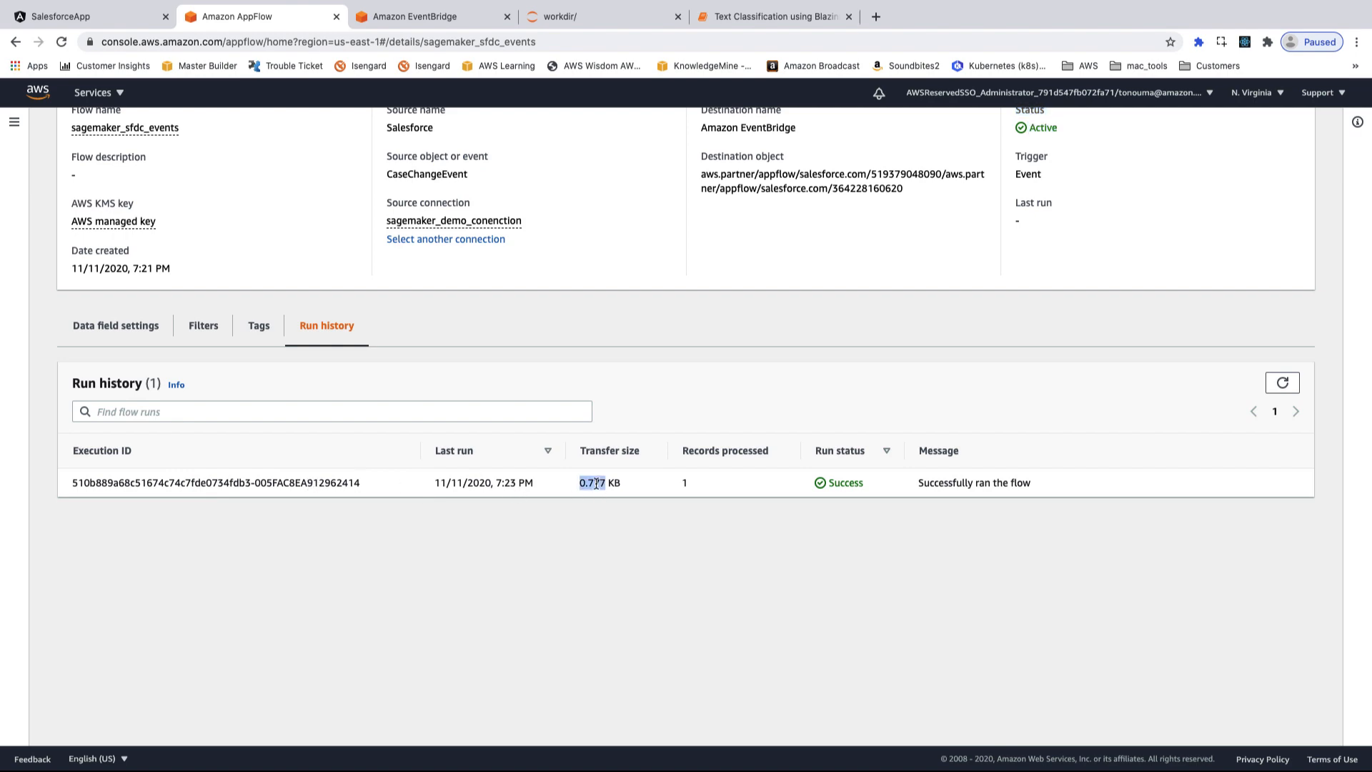
{"action": "scroll", "coordinate": [526, 316], "scroll_direction": "up", "scroll_amount": 3}
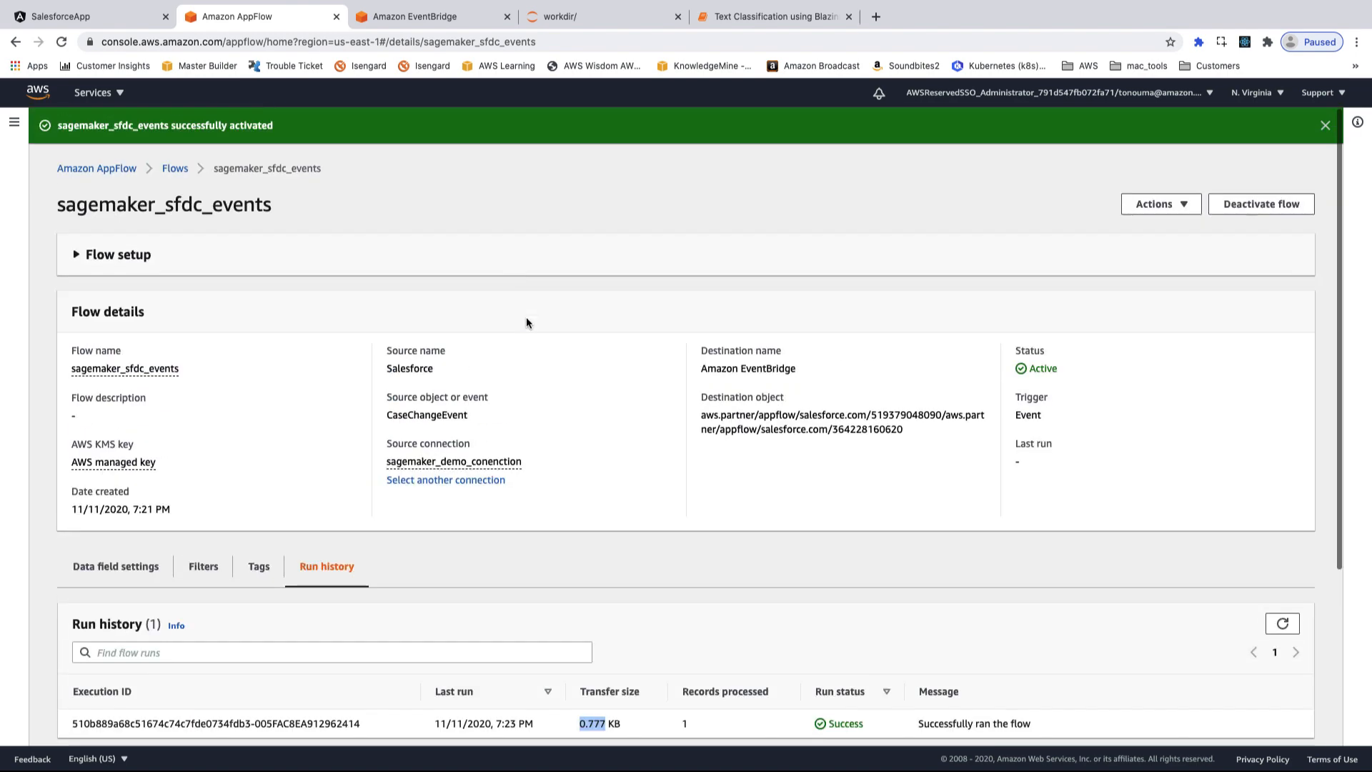
Step: Switch to Amazon EventBridge, reload the schemas and open the Salesforce AppFlow partner schema in the discovered schema registry
{"action": "left_click", "coordinate": [439, 16]}
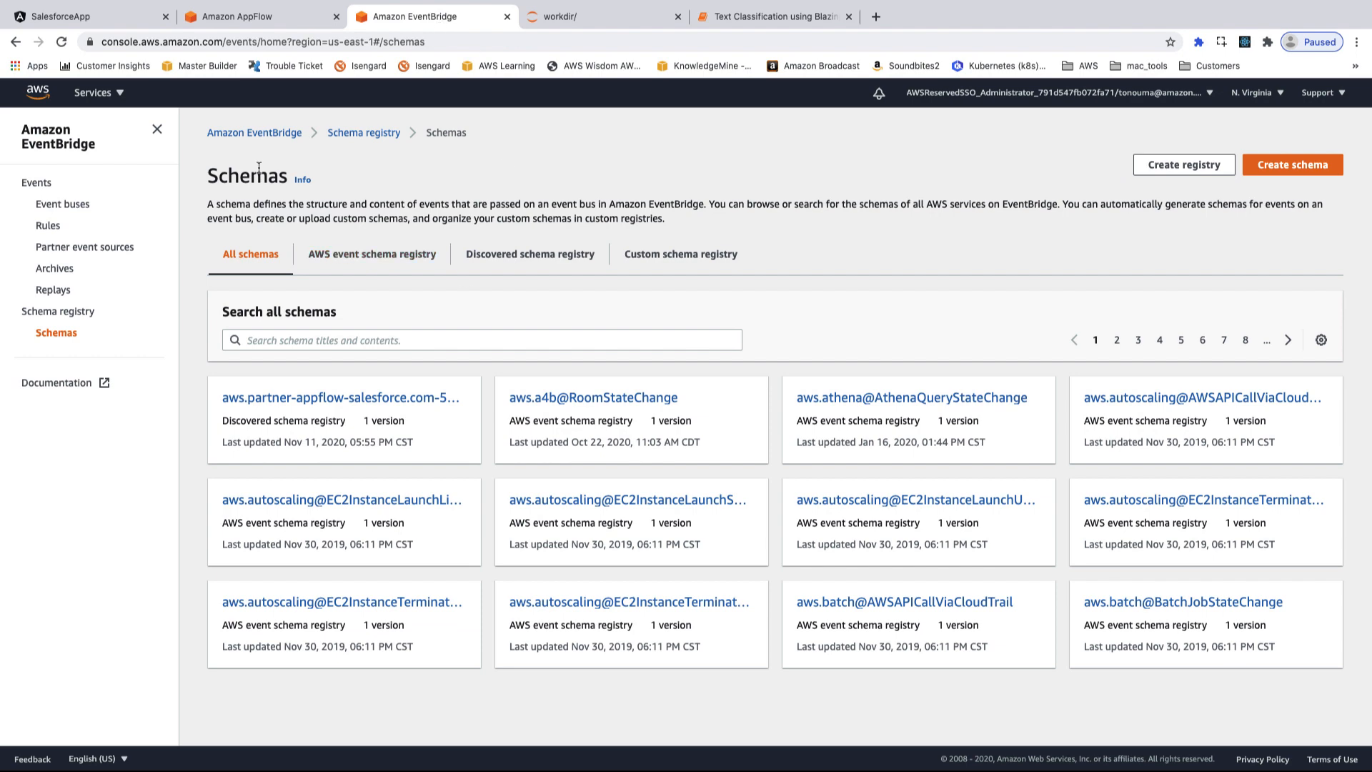
{"action": "left_click", "coordinate": [60, 42]}
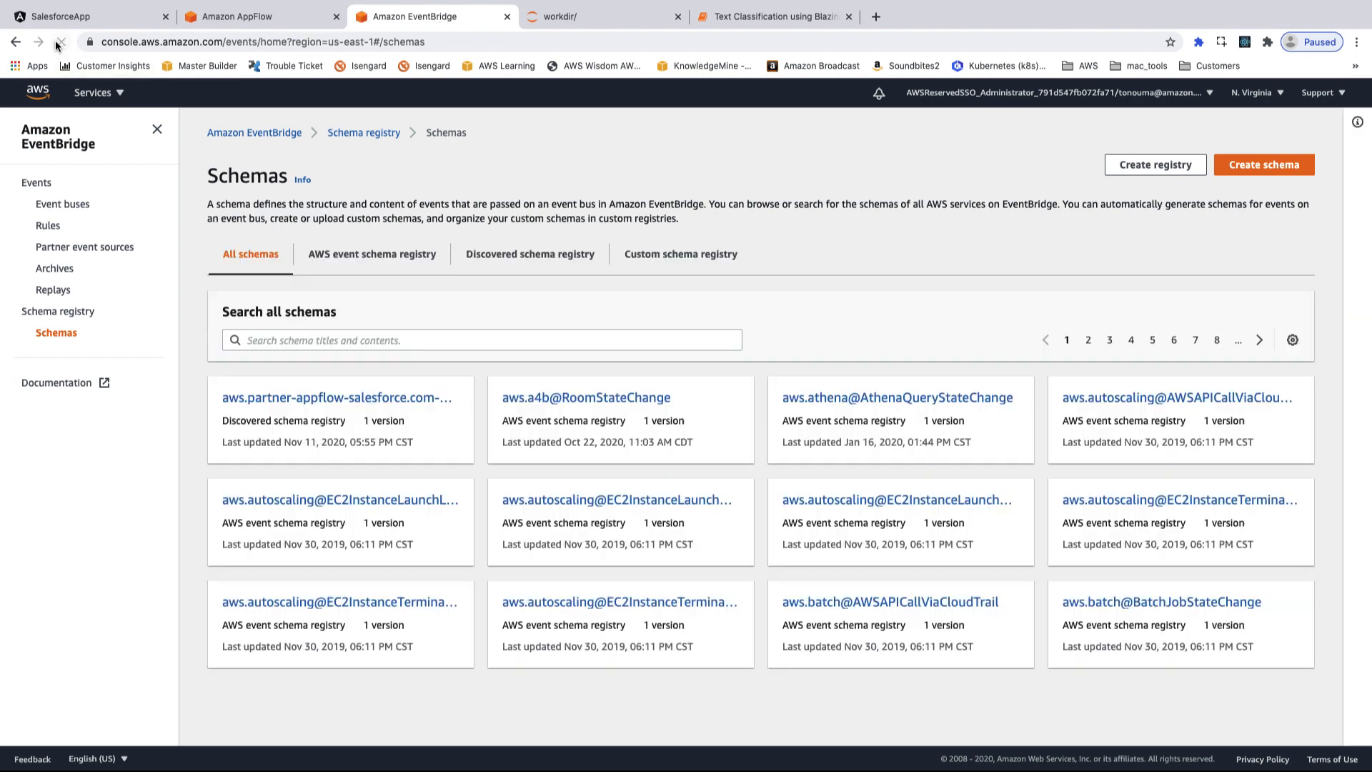
{"action": "left_click", "coordinate": [511, 258]}
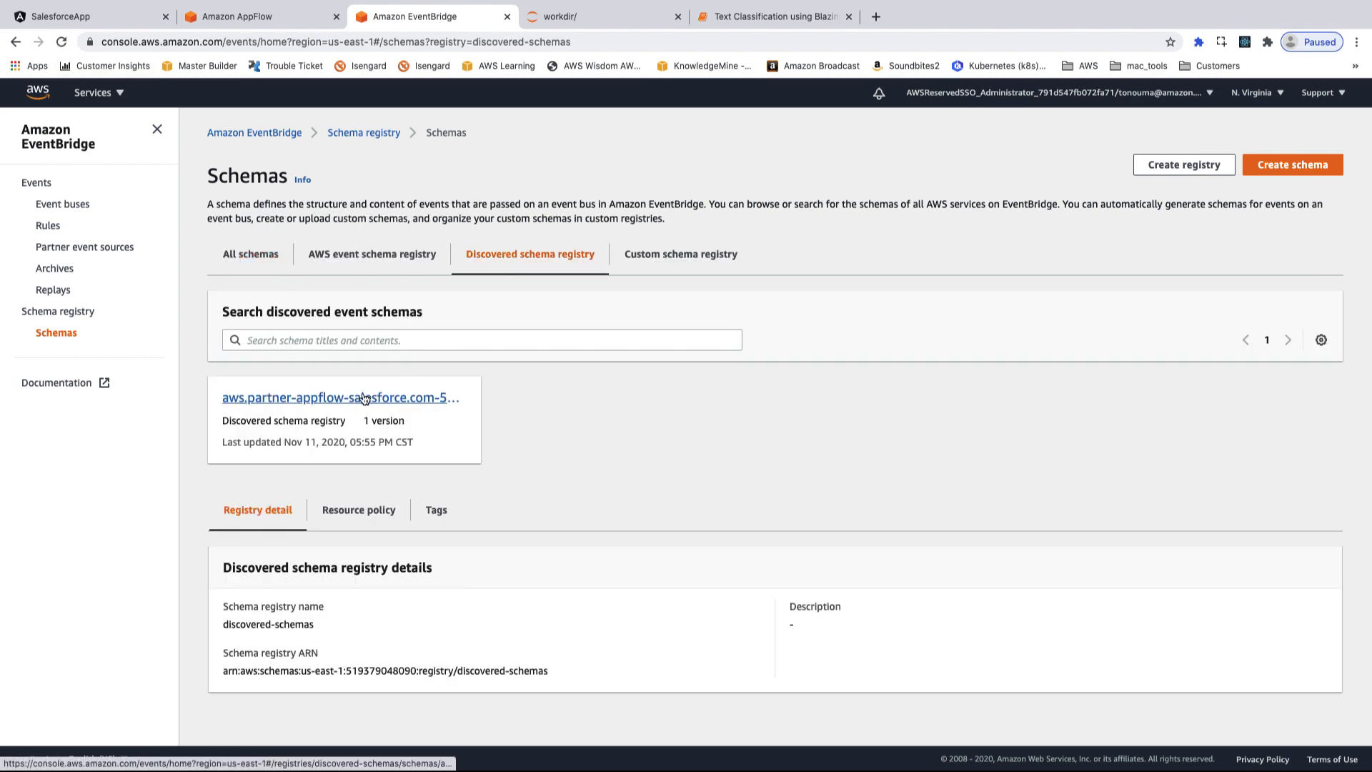
{"action": "left_click", "coordinate": [363, 394]}
{"action": "scroll", "coordinate": [596, 401], "scroll_direction": "down", "scroll_amount": 2}
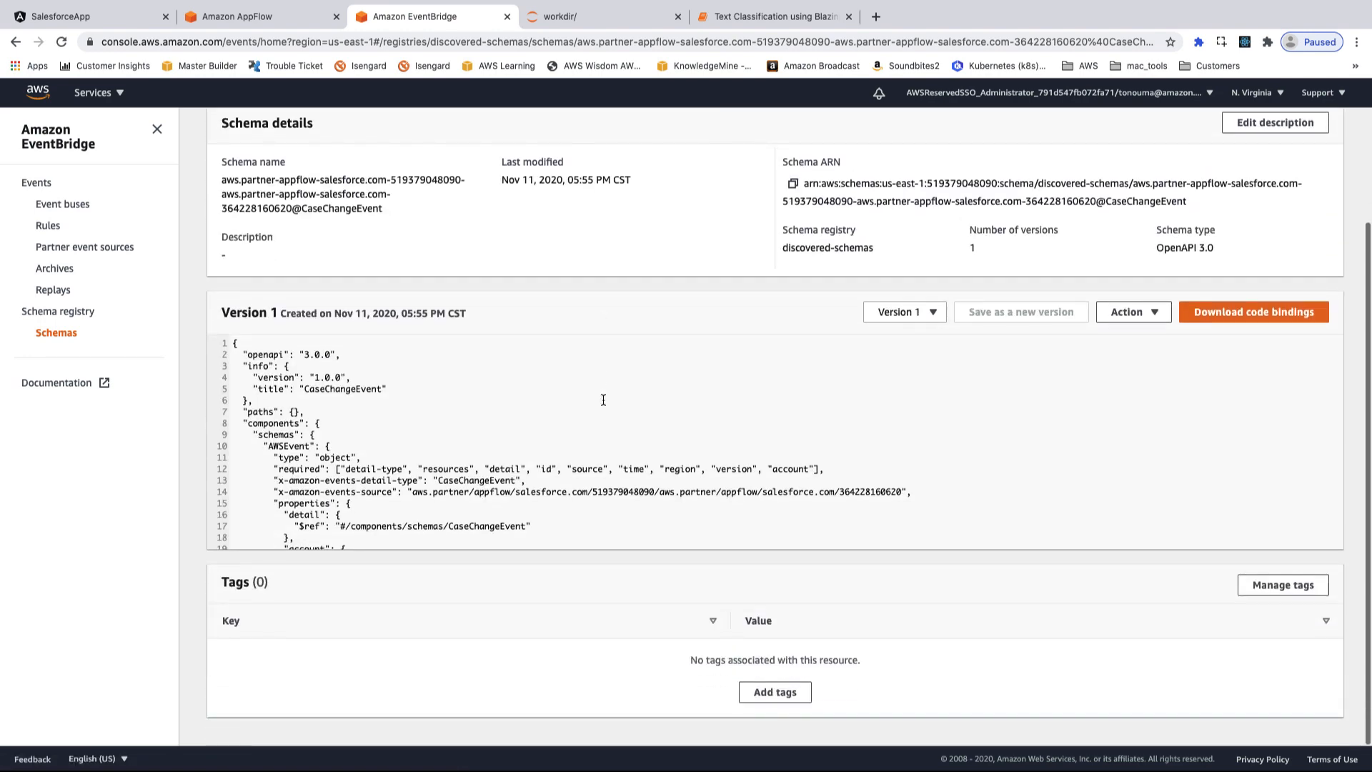
Step: Examine the schema's CaseChangeEvent definition and its case properties, from CaseNumber and CreatedById through Description, Status, Subject and the supplied contact fields
{"action": "scroll", "coordinate": [607, 458], "scroll_direction": "down", "scroll_amount": 3}
{"action": "scroll", "coordinate": [606, 459], "scroll_direction": "up", "scroll_amount": 2}
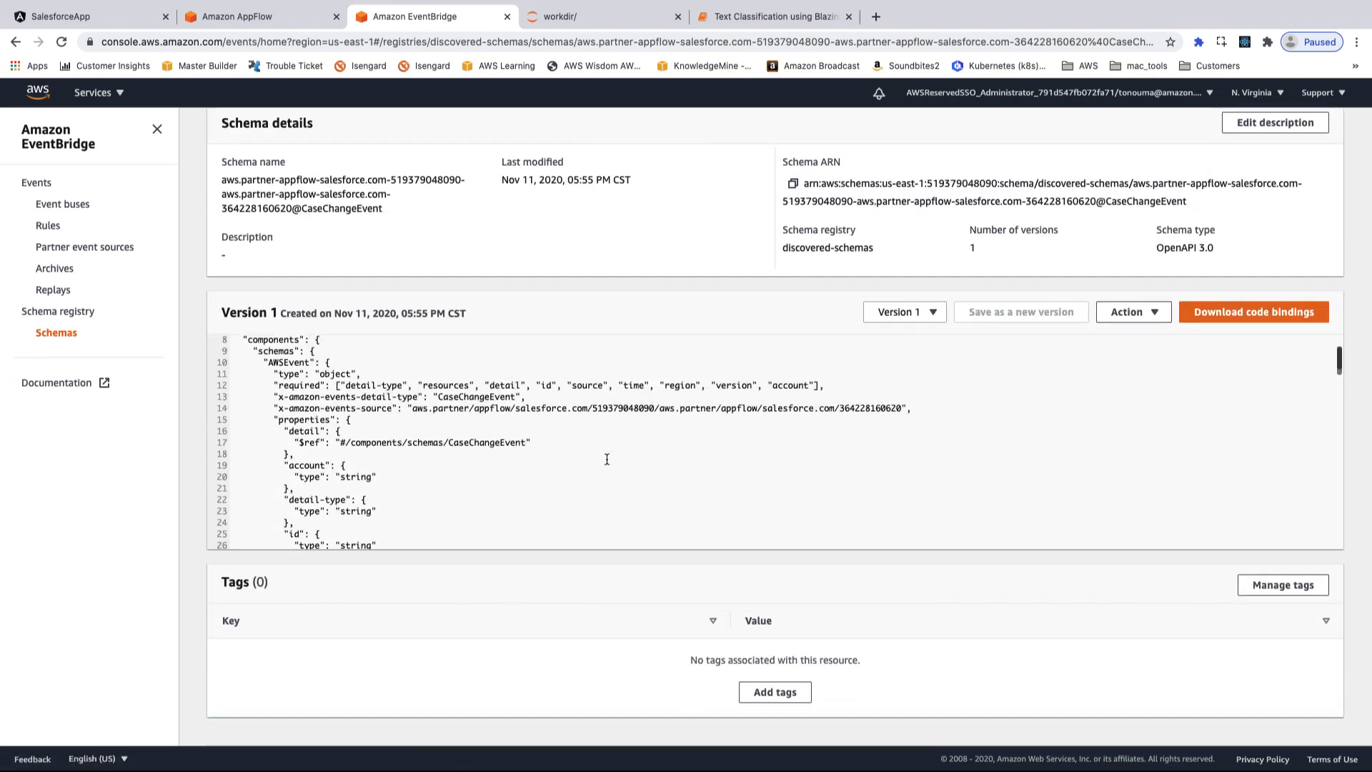
{"action": "scroll", "coordinate": [607, 459], "scroll_direction": "down", "scroll_amount": 8}
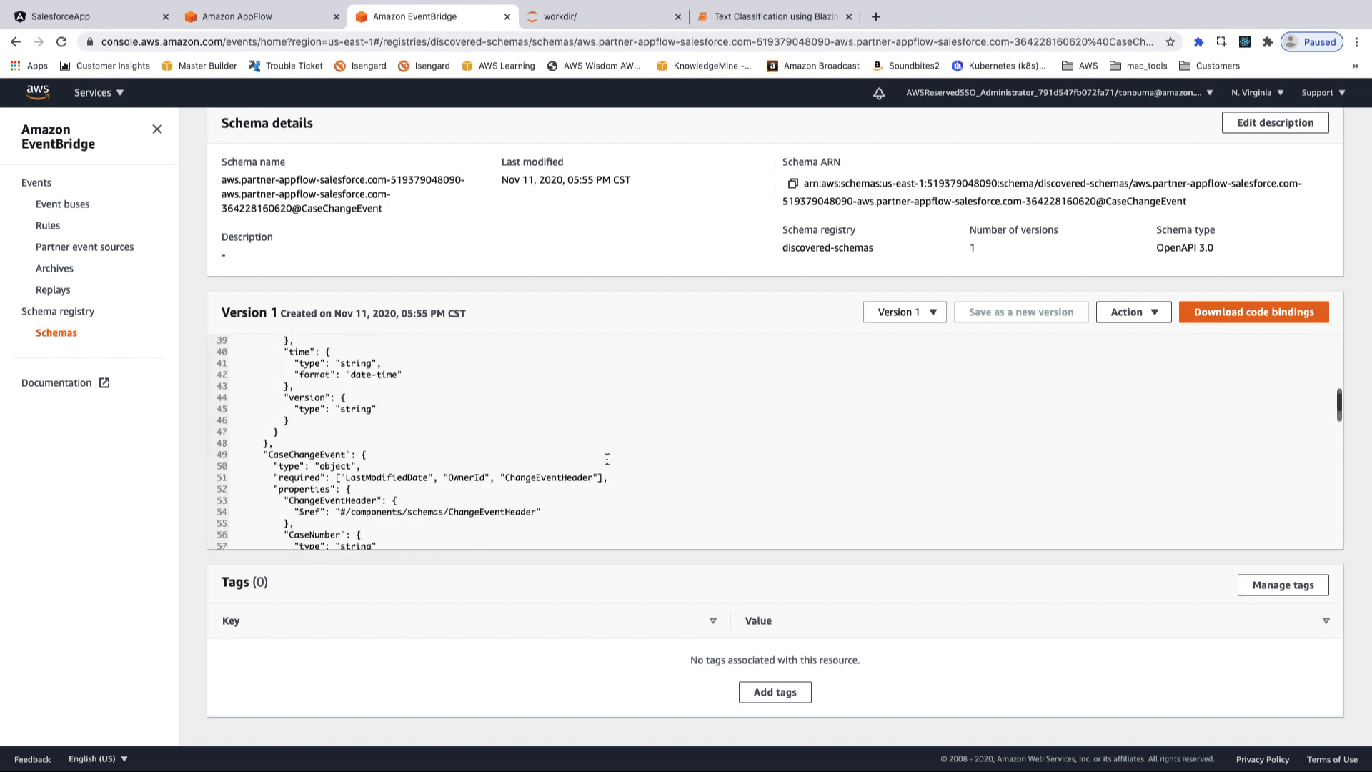
{"action": "scroll", "coordinate": [580, 456], "scroll_direction": "up", "scroll_amount": 2}
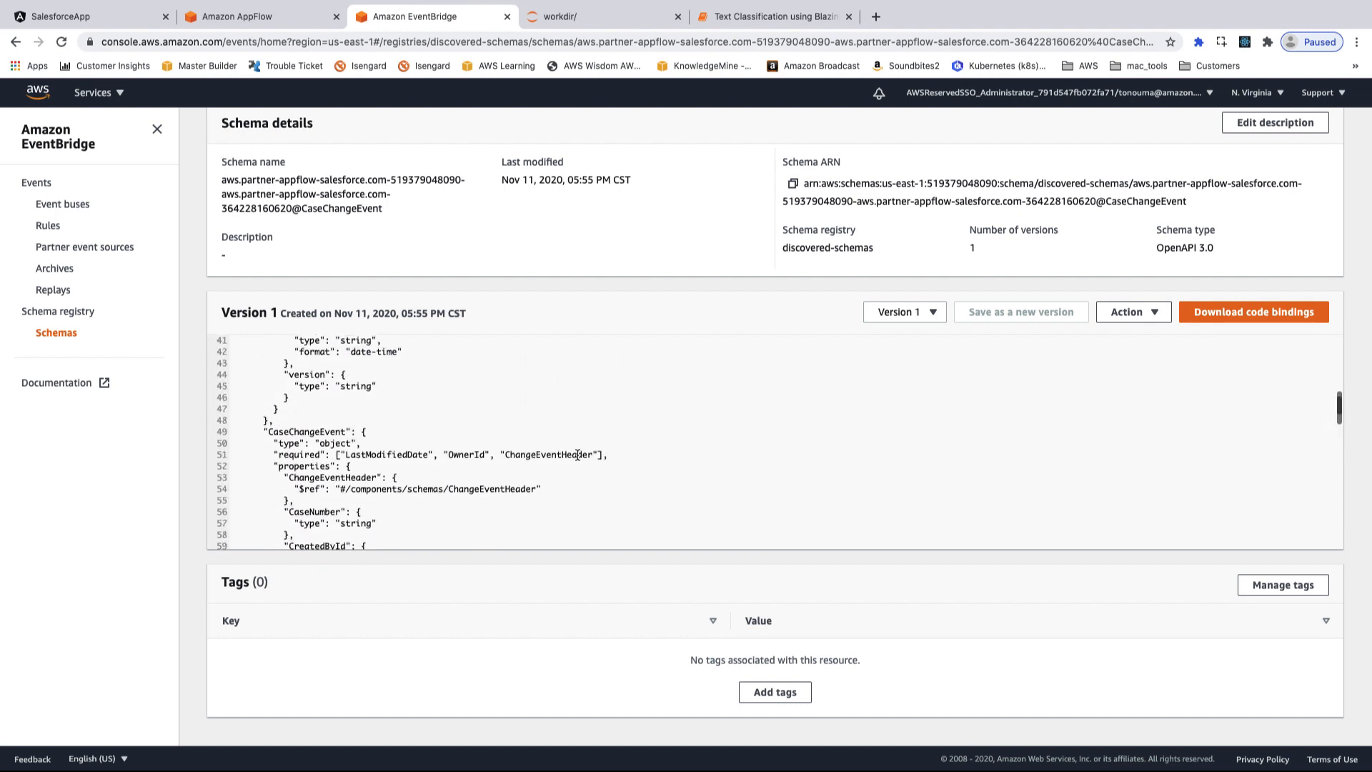
{"action": "double_click", "coordinate": [328, 432]}
{"action": "scroll", "coordinate": [418, 472], "scroll_direction": "down", "scroll_amount": 2}
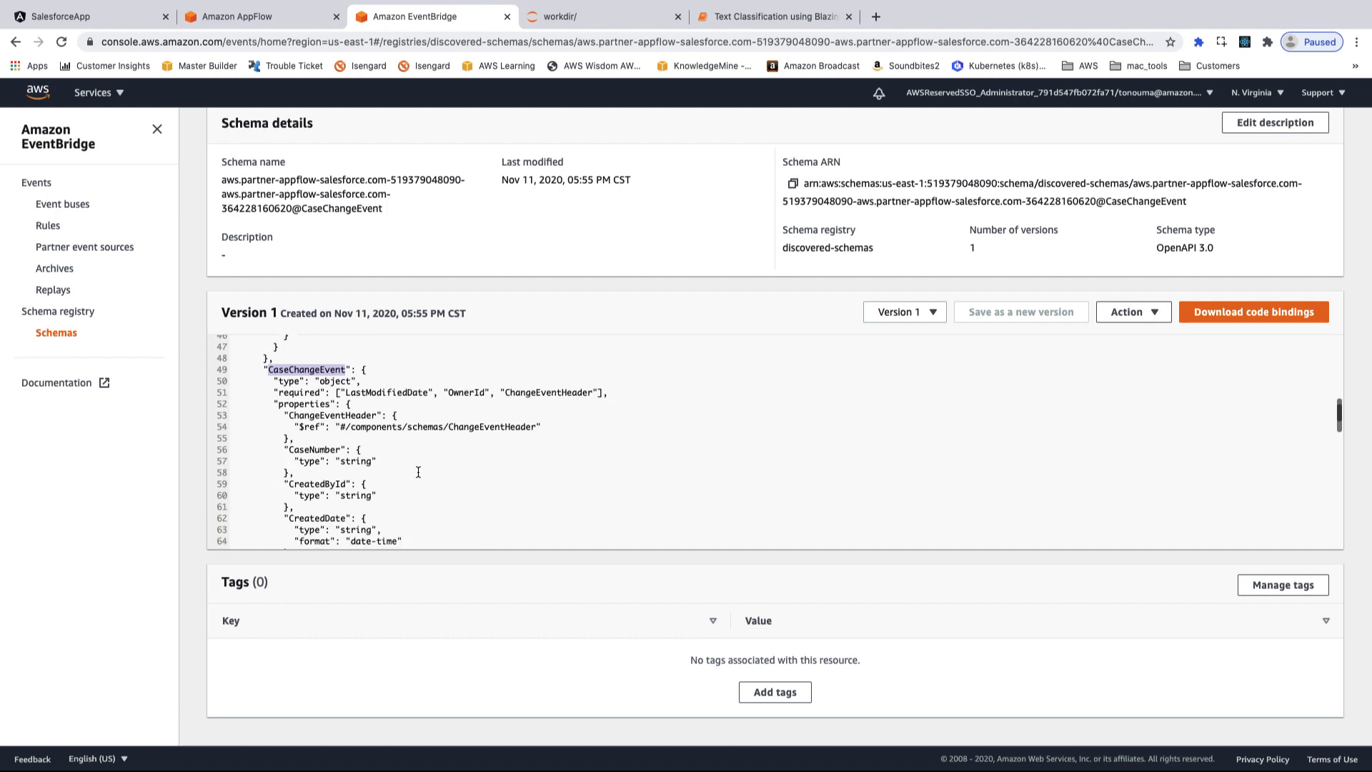
{"action": "double_click", "coordinate": [330, 450]}
{"action": "double_click", "coordinate": [331, 484]}
{"action": "scroll", "coordinate": [357, 443], "scroll_direction": "down", "scroll_amount": 4}
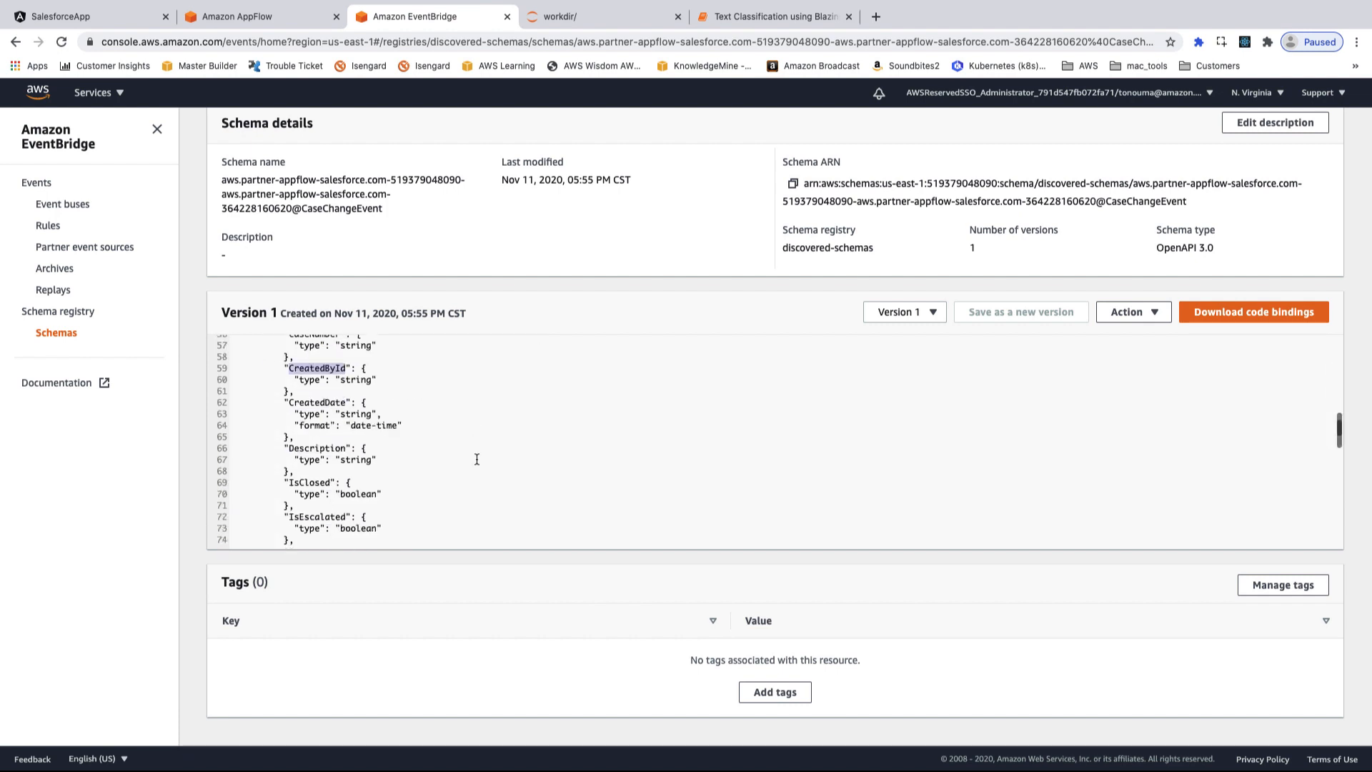
{"action": "double_click", "coordinate": [288, 418]}
{"action": "scroll", "coordinate": [318, 422], "scroll_direction": "down", "scroll_amount": 7}
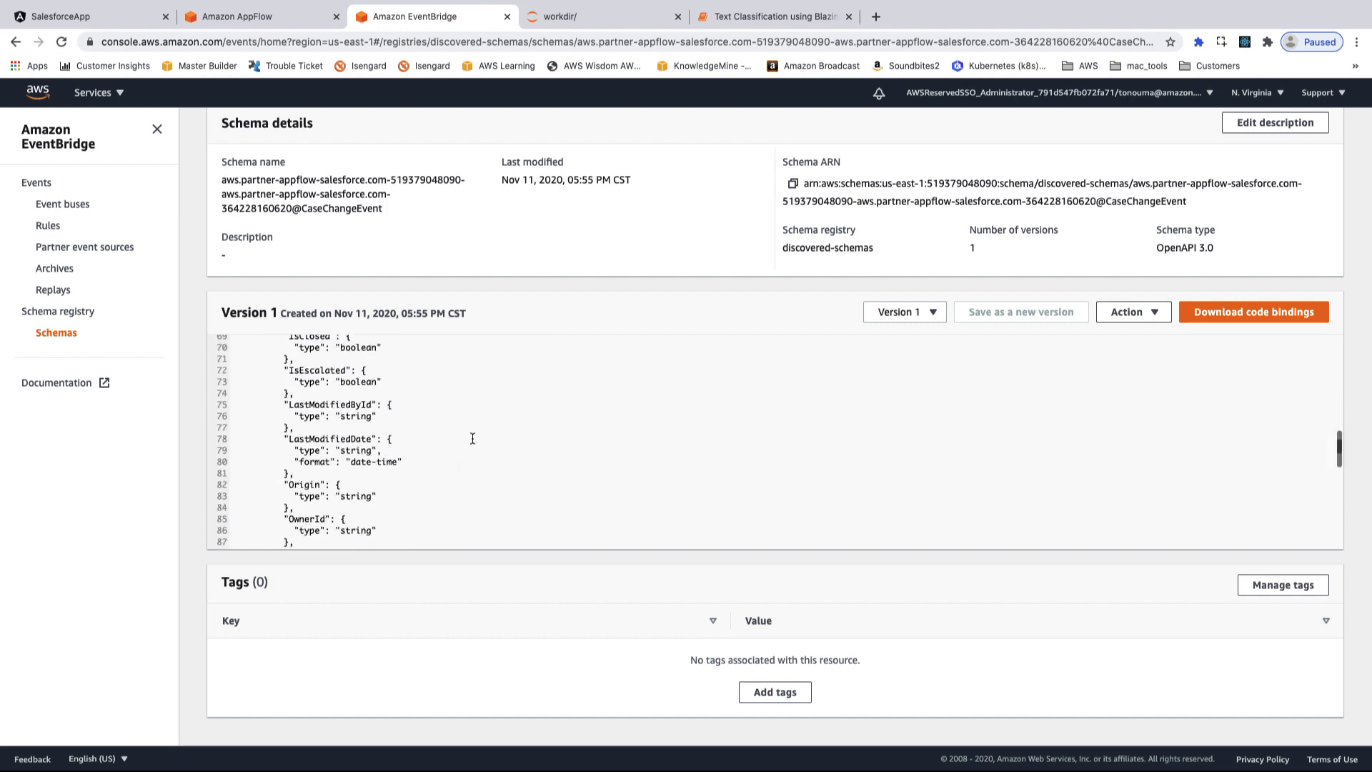
{"action": "scroll", "coordinate": [327, 395], "scroll_direction": "down", "scroll_amount": 2}
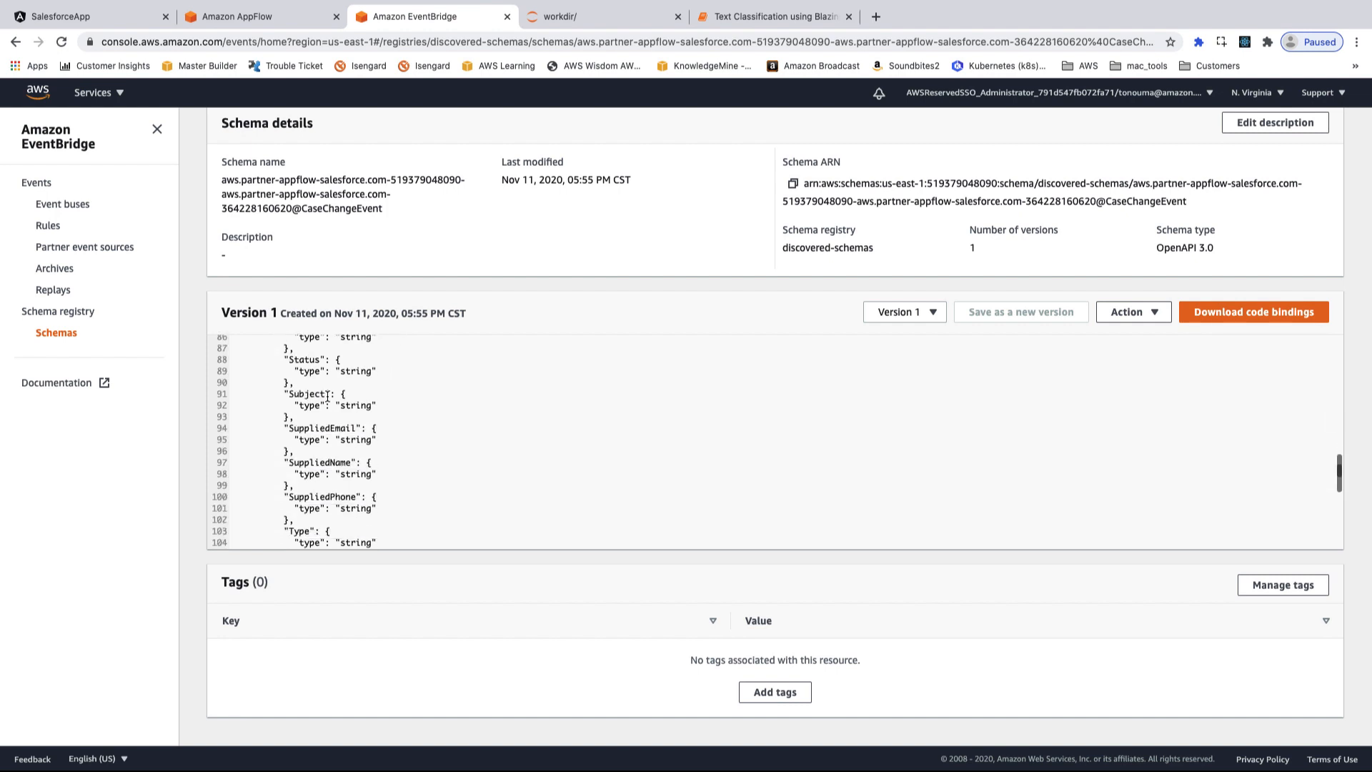
{"action": "scroll", "coordinate": [501, 443], "scroll_direction": "up", "scroll_amount": 14}
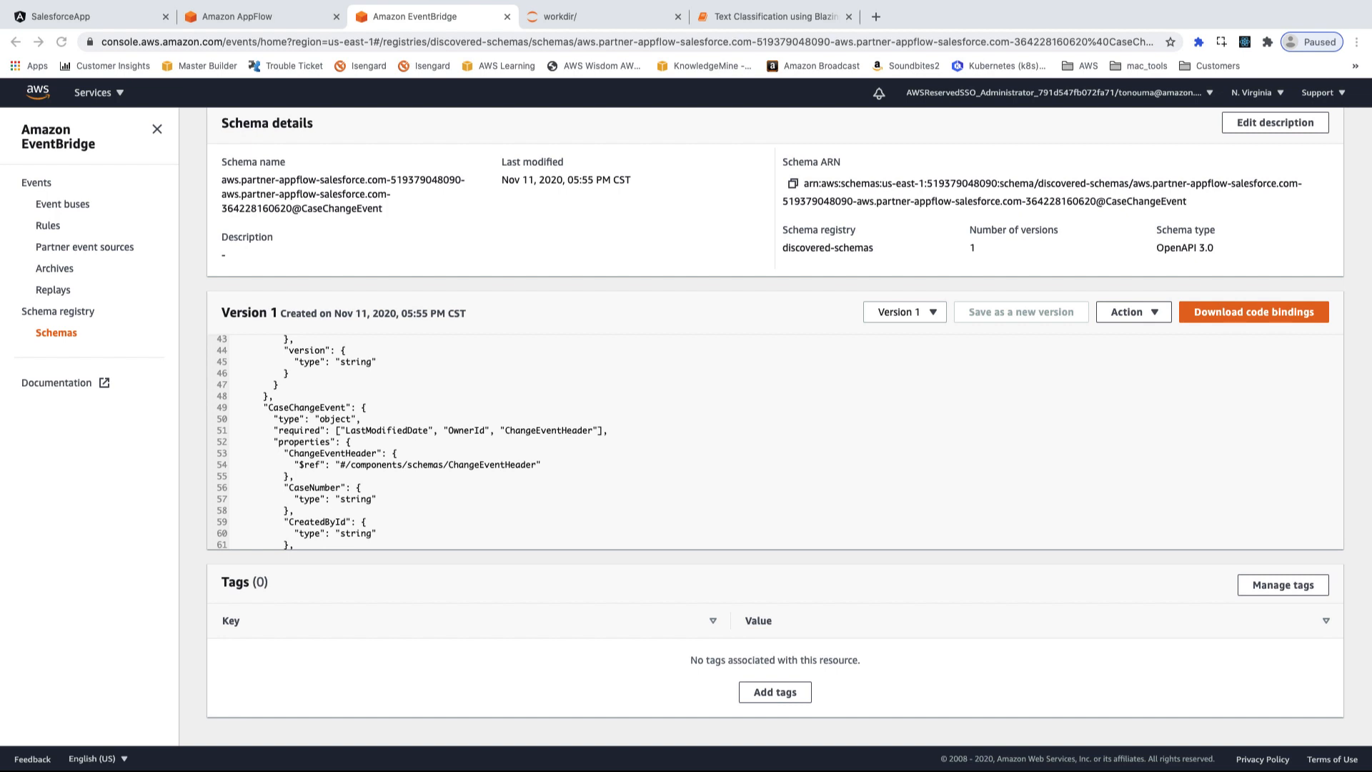
Step: Start a new rule named app_flow_sfdc_case_classifier_to_lambda on the Salesforce AppFlow partner event bus
{"action": "left_click", "coordinate": [47, 226]}
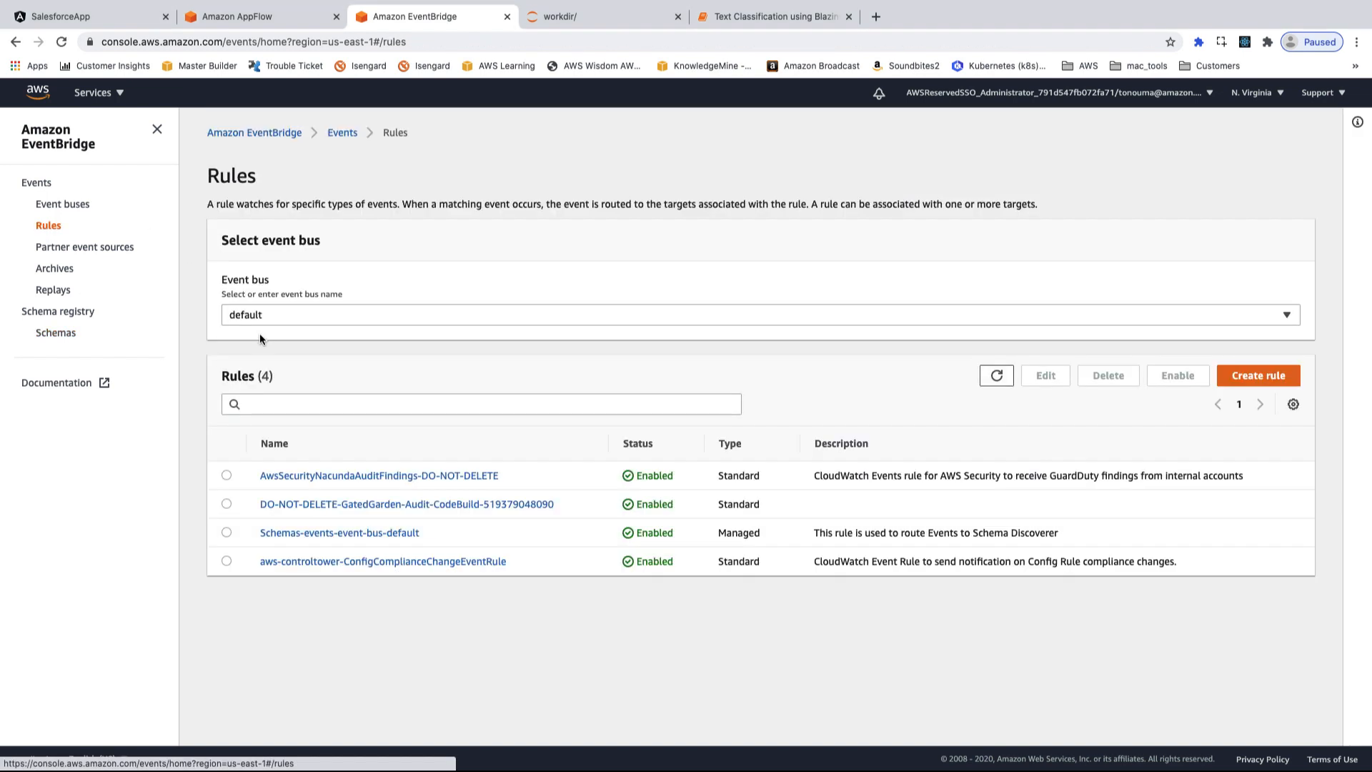
{"action": "left_click", "coordinate": [433, 320]}
{"action": "left_click", "coordinate": [418, 380]}
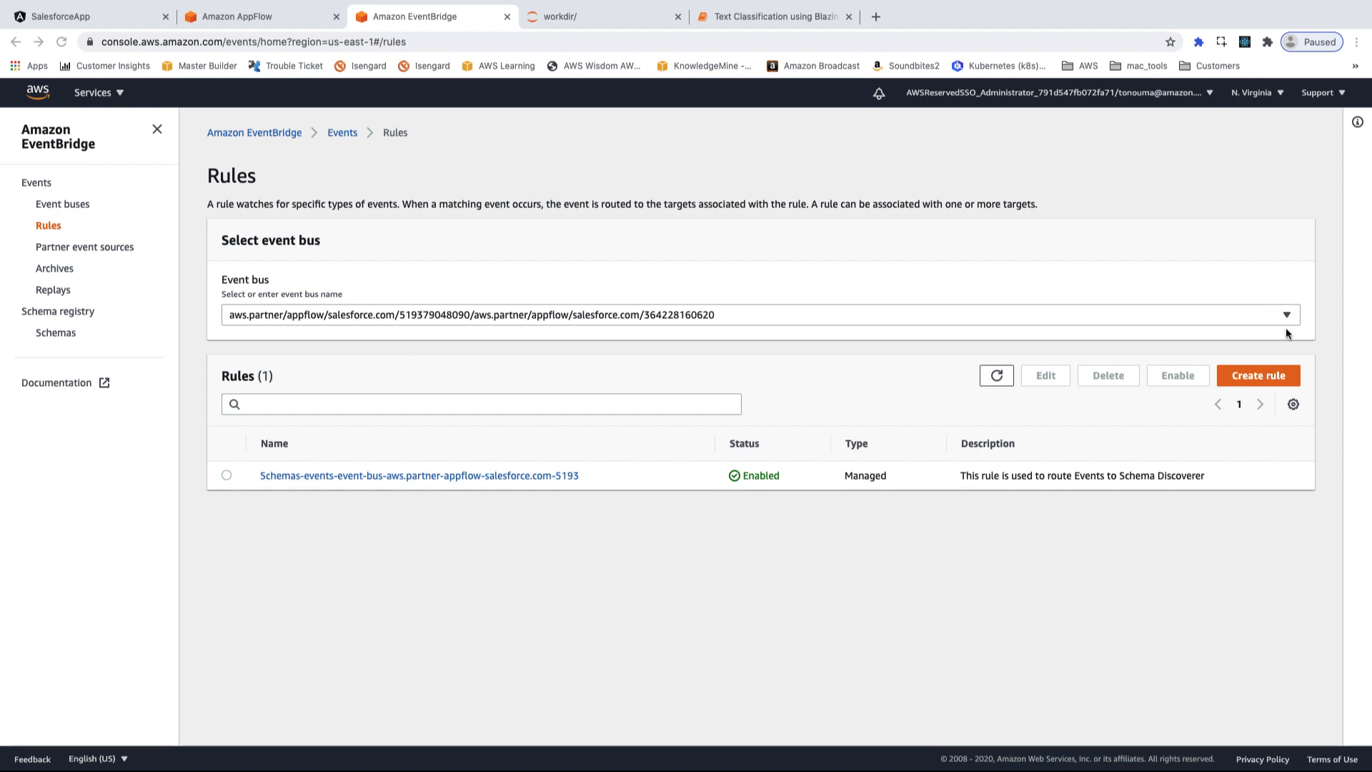
{"action": "left_click", "coordinate": [1241, 378]}
{"action": "left_click", "coordinate": [280, 337]}
{"action": "type", "text": "app_flow_sfdc_case_classifier_to_lambda"}
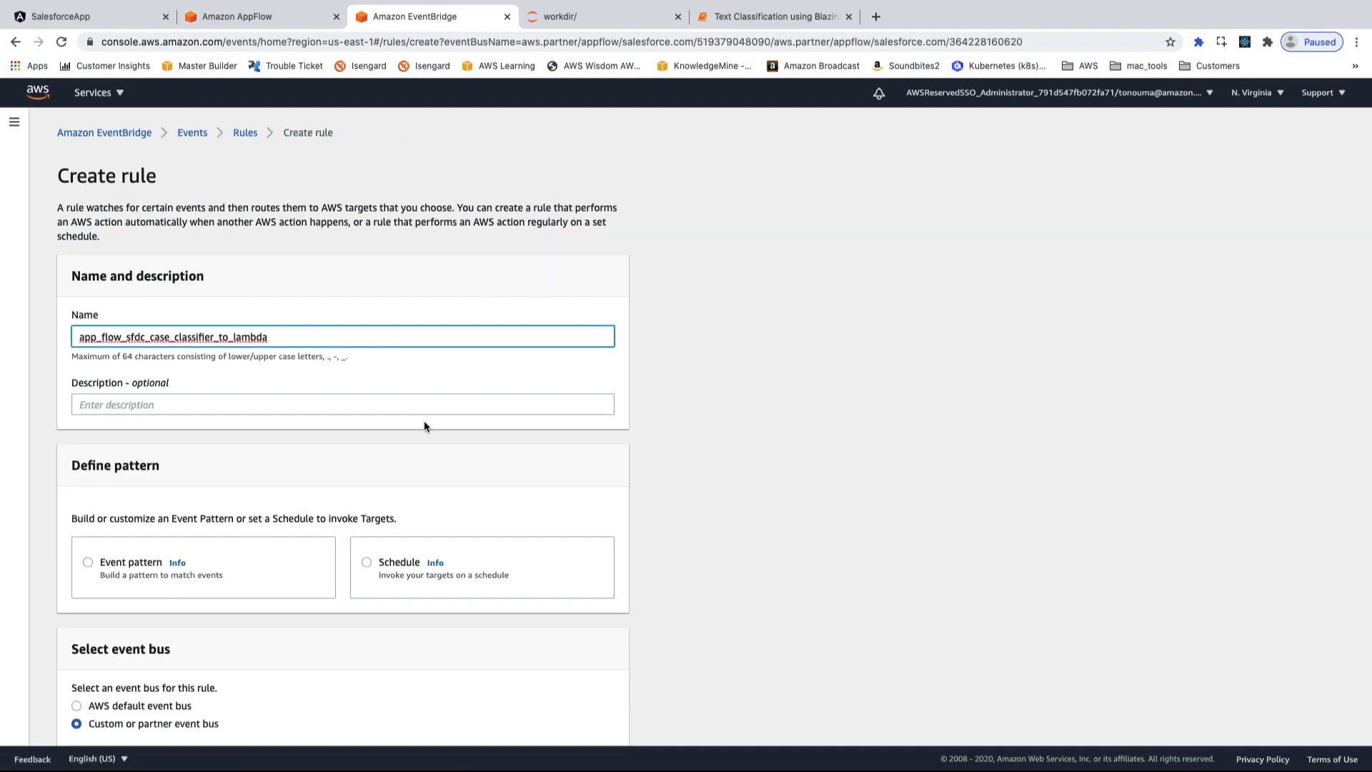
Step: Give the rule a custom event pattern matching entityName Case, changeType CREATE, Status New and Origin Web
{"action": "scroll", "coordinate": [423, 427], "scroll_direction": "down", "scroll_amount": 3}
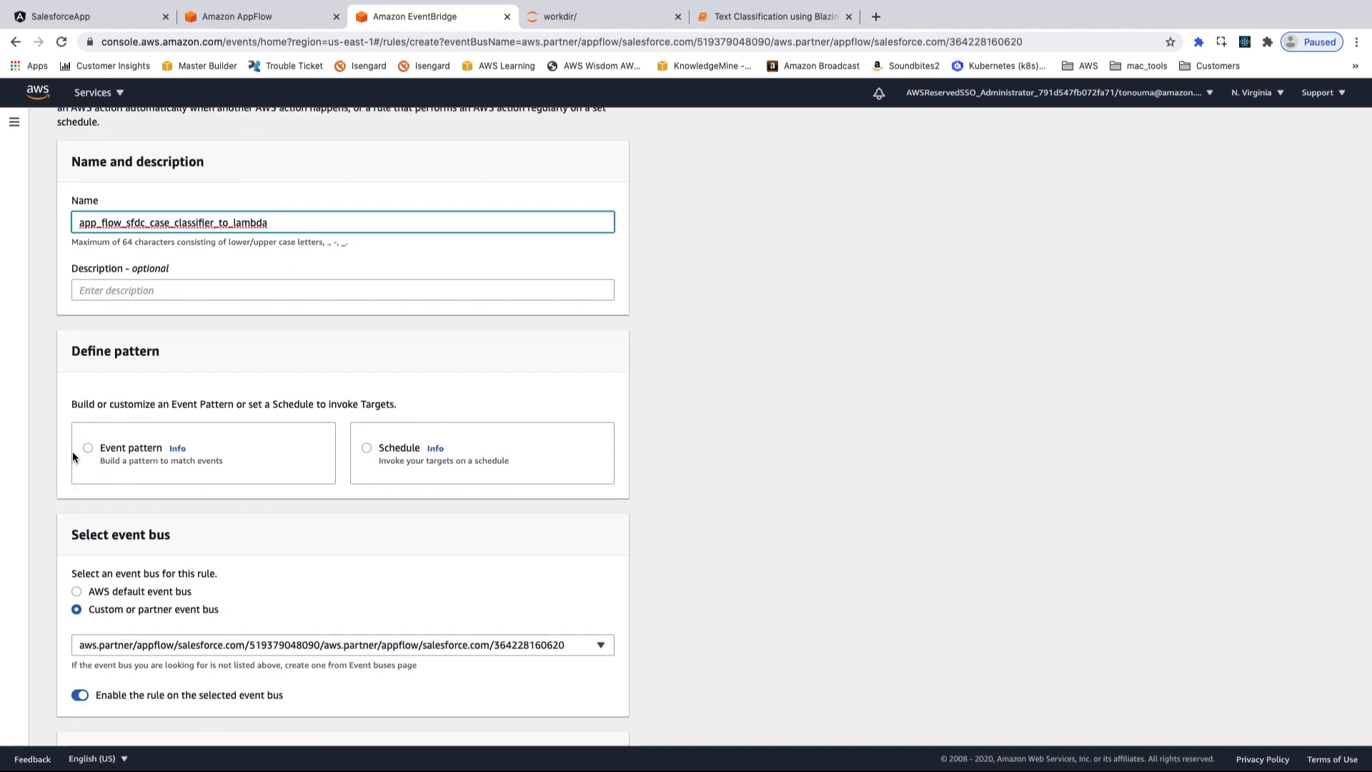
{"action": "left_click", "coordinate": [88, 449]}
{"action": "scroll", "coordinate": [306, 525], "scroll_direction": "down", "scroll_amount": 4}
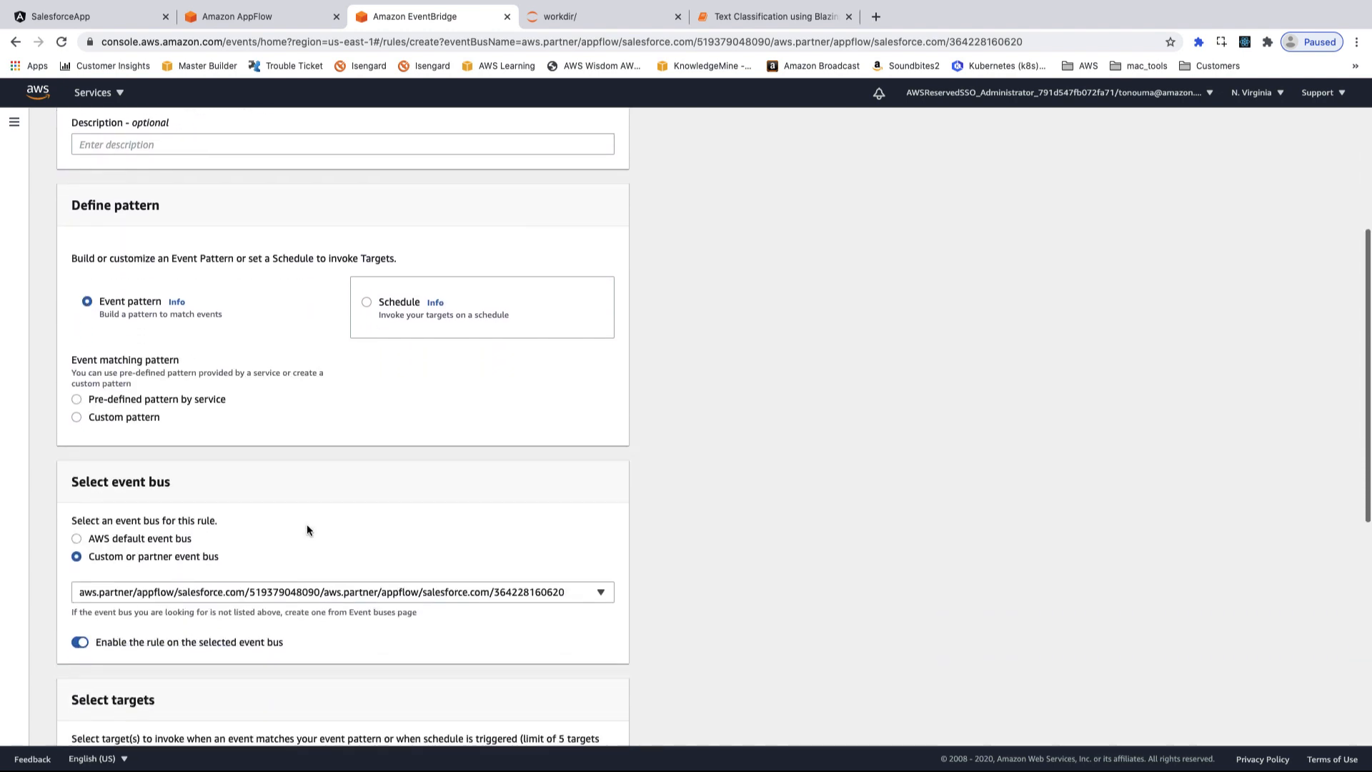
{"action": "left_click", "coordinate": [76, 399]}
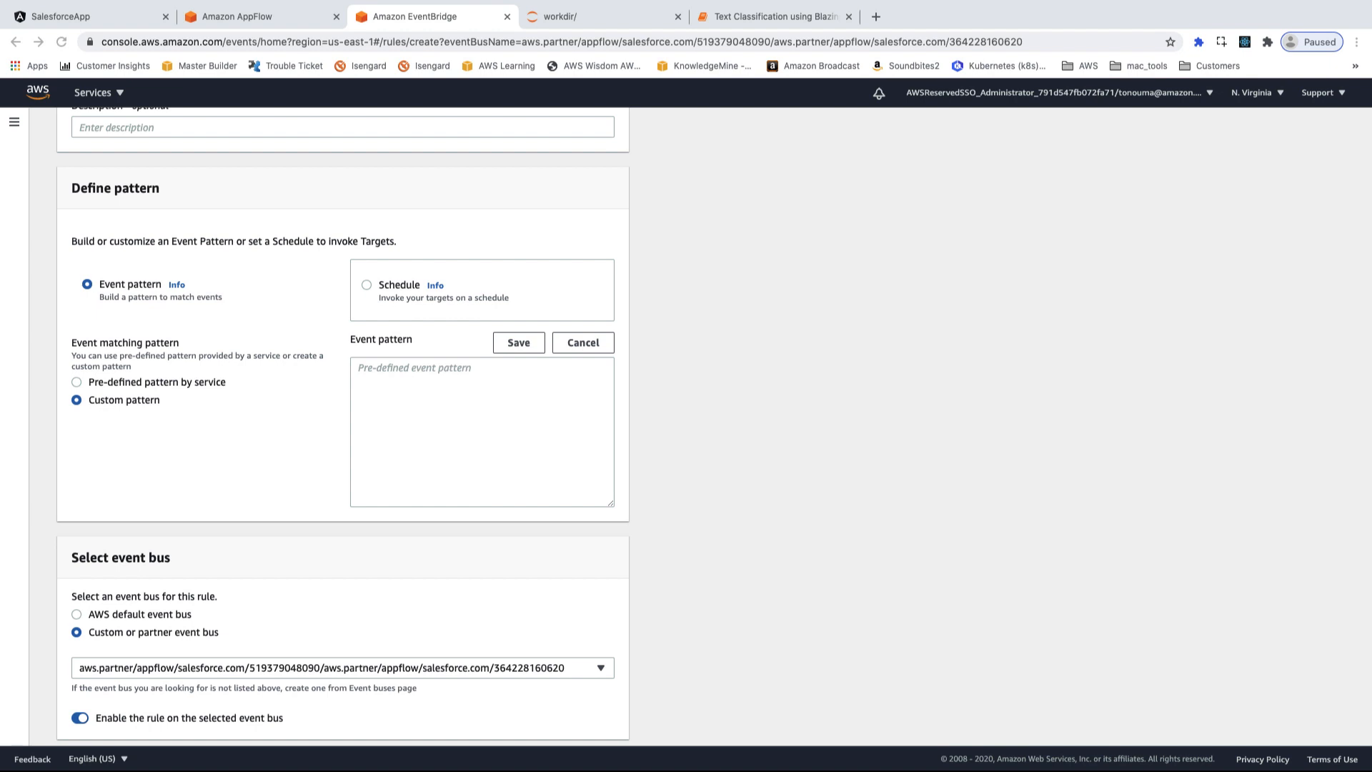
{"action": "left_click", "coordinate": [368, 372]}
{"action": "key", "text": "super+v"}
{"action": "scroll", "coordinate": [489, 409], "scroll_direction": "up", "scroll_amount": 5}
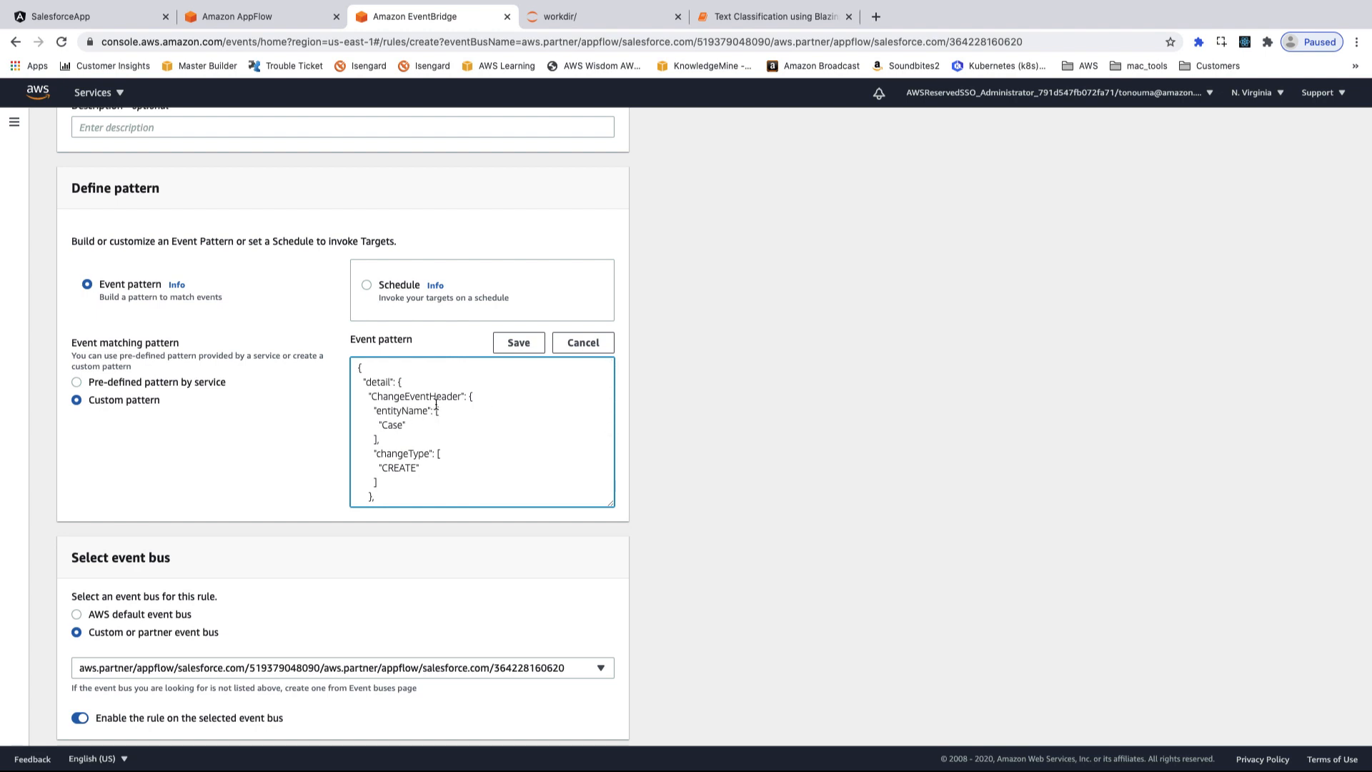
Step: Review the changeType, Status and Origin conditions of the custom event pattern and save the pattern
{"action": "double_click", "coordinate": [417, 456]}
{"action": "double_click", "coordinate": [405, 469]}
{"action": "scroll", "coordinate": [447, 461], "scroll_direction": "down", "scroll_amount": 3}
{"action": "double_click", "coordinate": [386, 404]}
{"action": "left_click", "coordinate": [389, 418]}
{"action": "double_click", "coordinate": [397, 448]}
{"action": "double_click", "coordinate": [387, 462]}
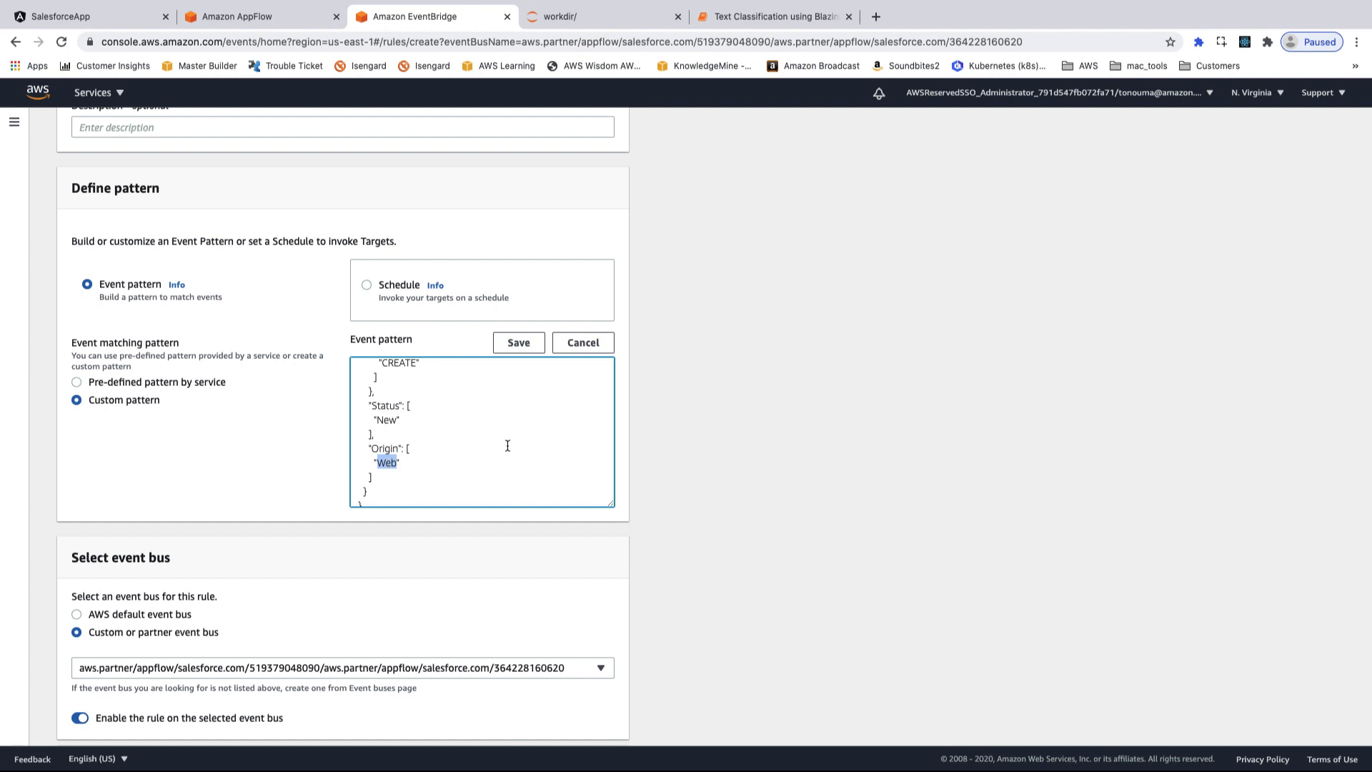
{"action": "scroll", "coordinate": [508, 445], "scroll_direction": "up", "scroll_amount": 1}
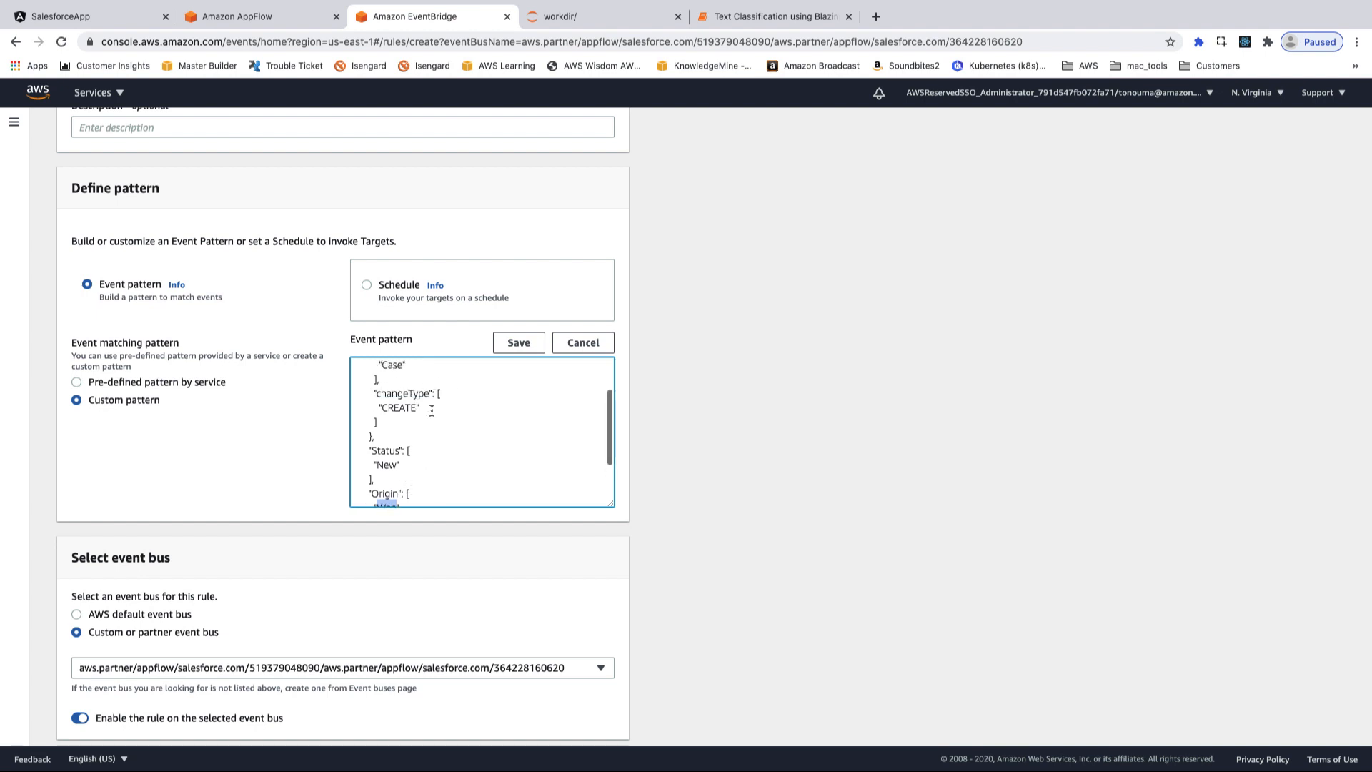
{"action": "double_click", "coordinate": [402, 408]}
{"action": "scroll", "coordinate": [488, 438], "scroll_direction": "down", "scroll_amount": 1}
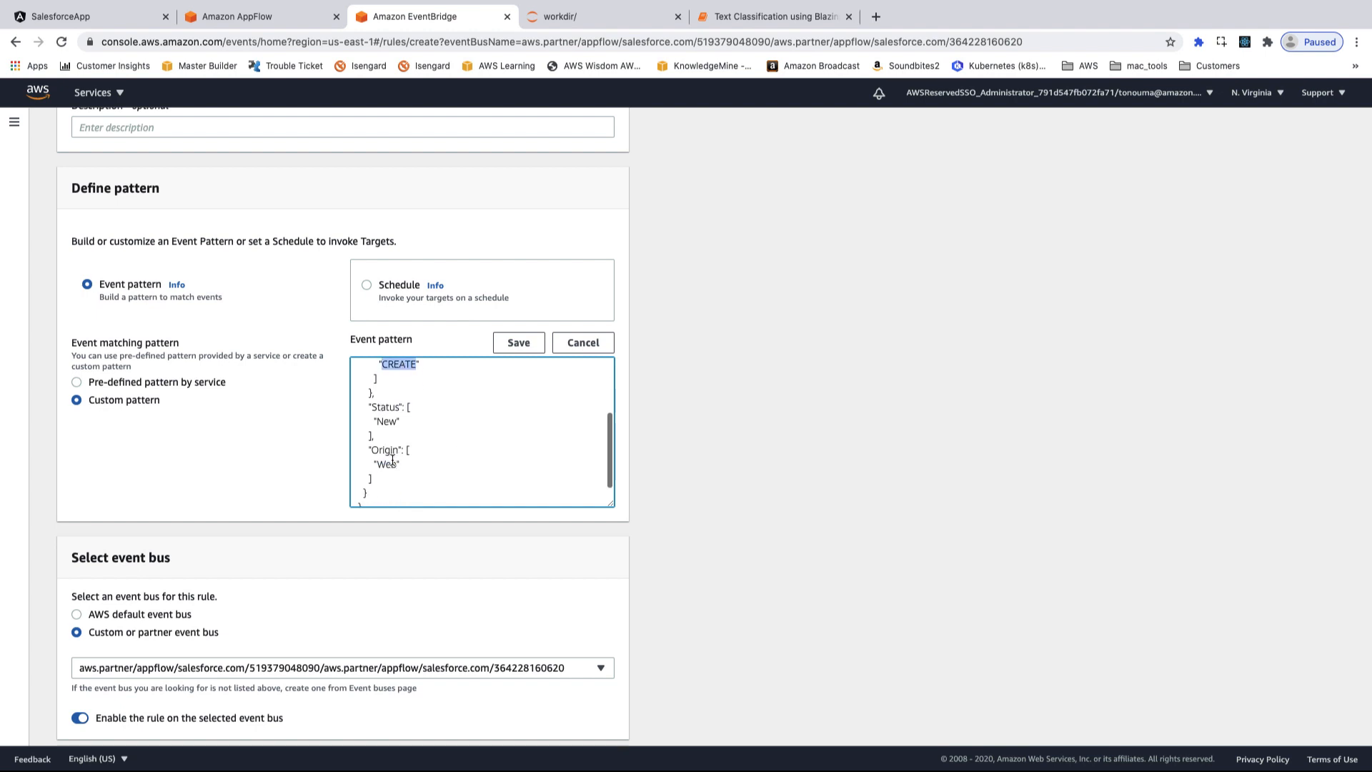
{"action": "scroll", "coordinate": [505, 438], "scroll_direction": "down", "scroll_amount": 1}
{"action": "left_click", "coordinate": [520, 346]}
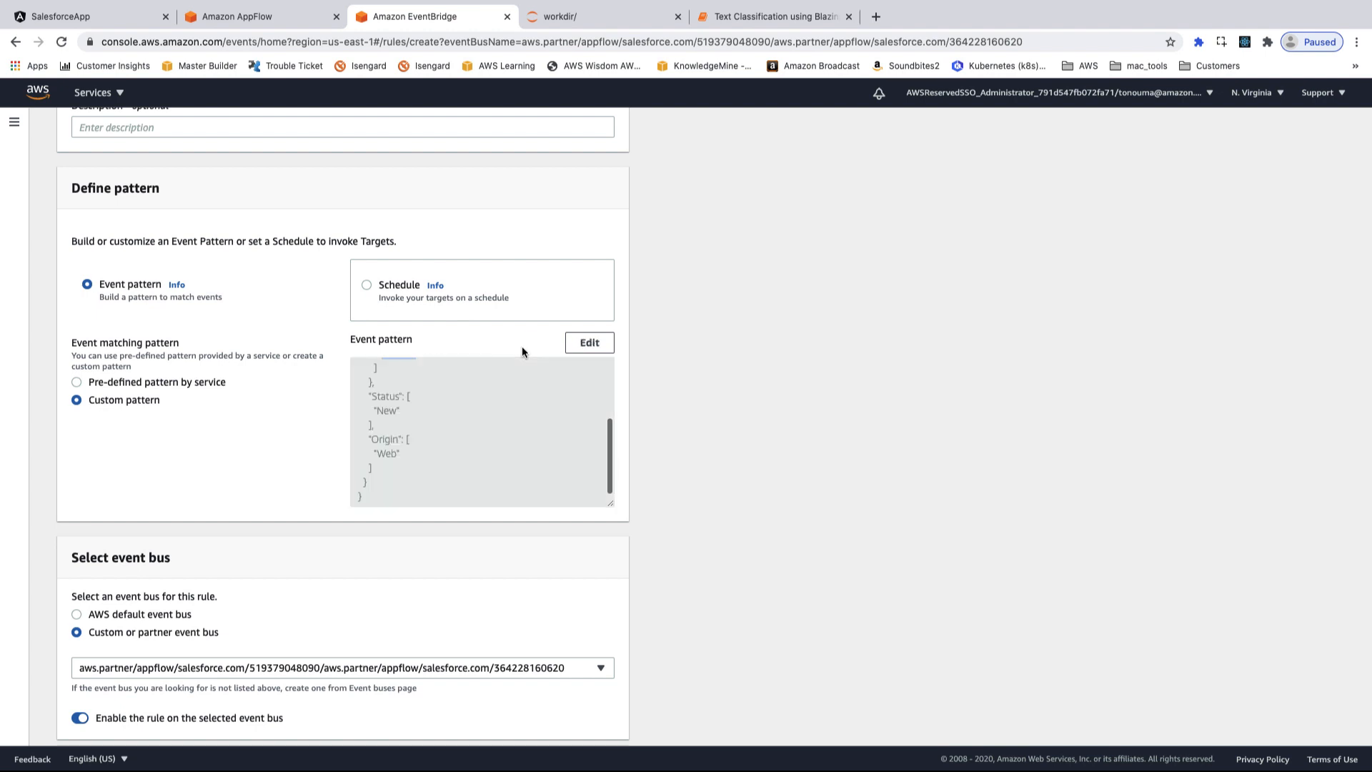
Step: Set the rule's target type to Lambda function, keeping the Salesforce AppFlow partner event bus and the rule enabled
{"action": "scroll", "coordinate": [481, 509], "scroll_direction": "down", "scroll_amount": 3}
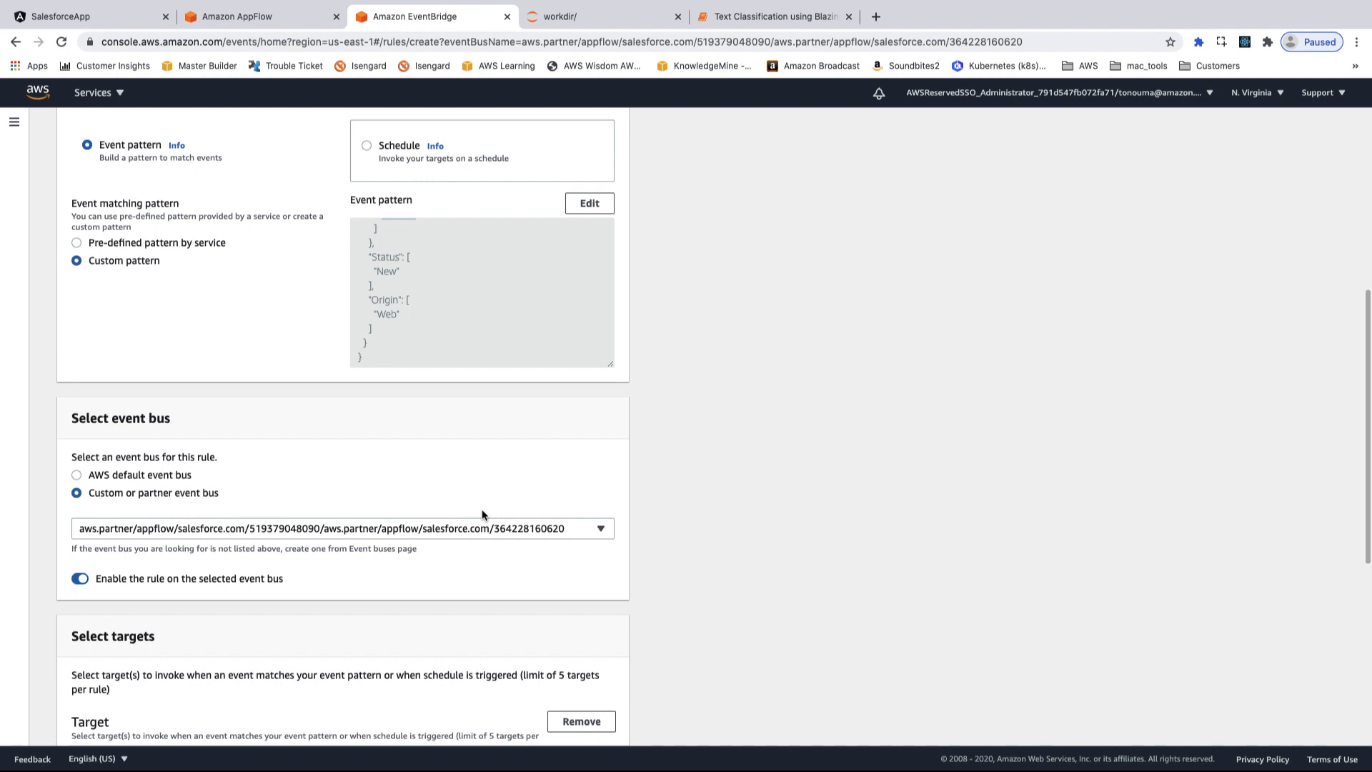
{"action": "scroll", "coordinate": [482, 514], "scroll_direction": "down", "scroll_amount": 5}
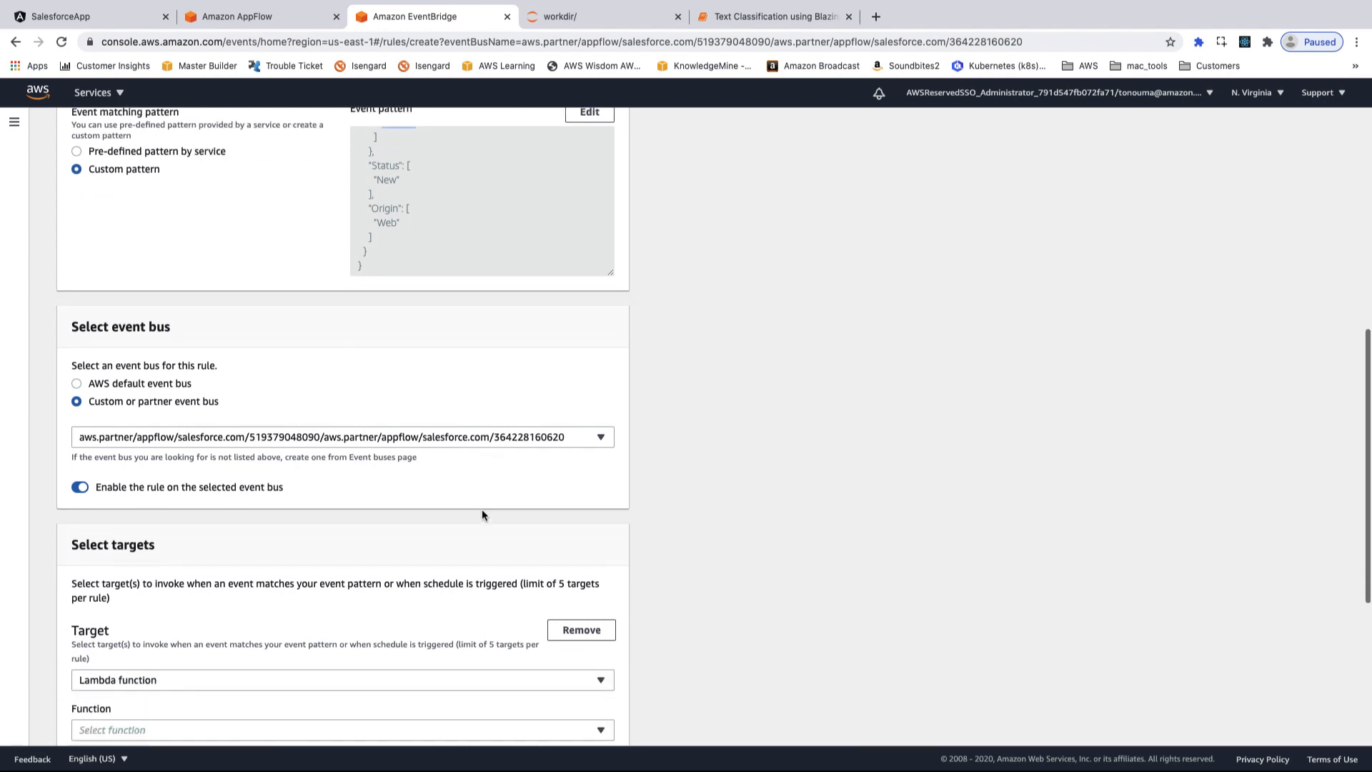
{"action": "scroll", "coordinate": [482, 515], "scroll_direction": "down", "scroll_amount": 1}
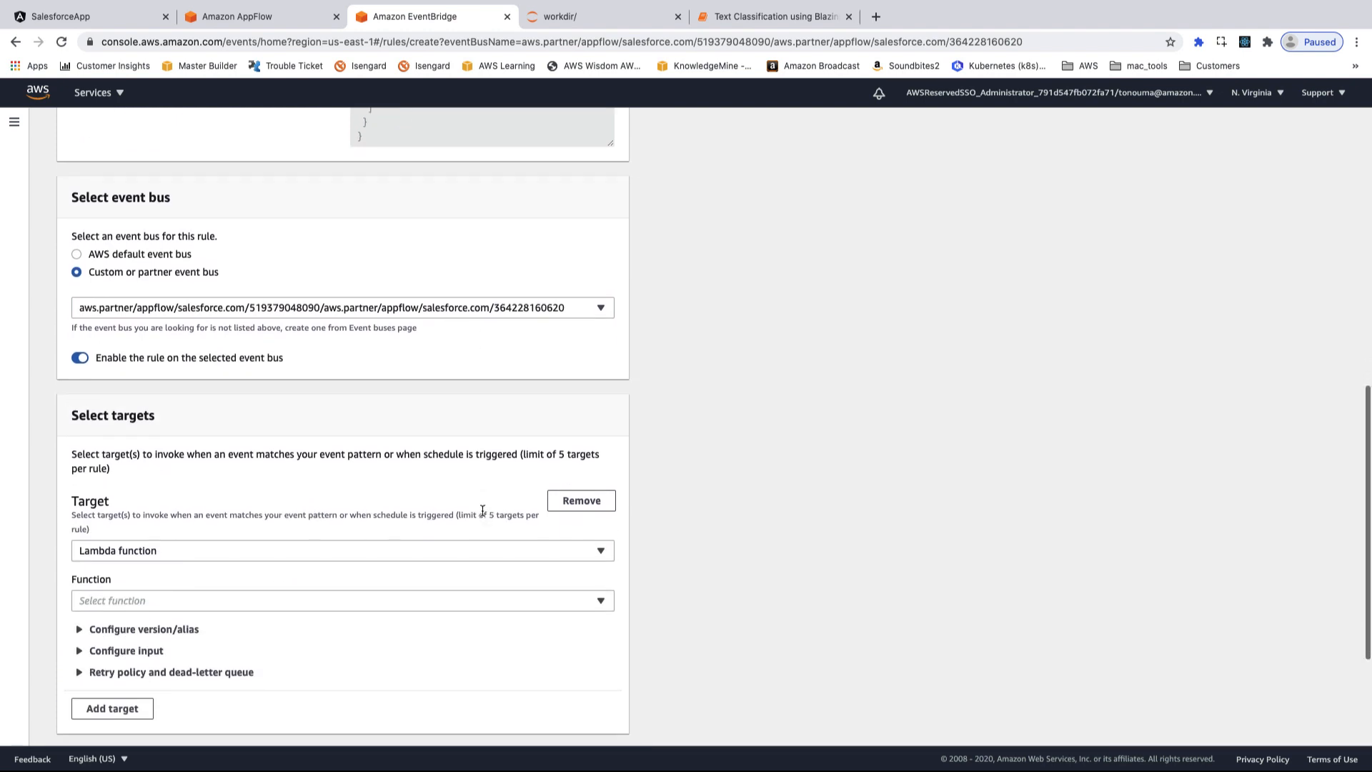
{"action": "scroll", "coordinate": [340, 398], "scroll_direction": "down", "scroll_amount": 3}
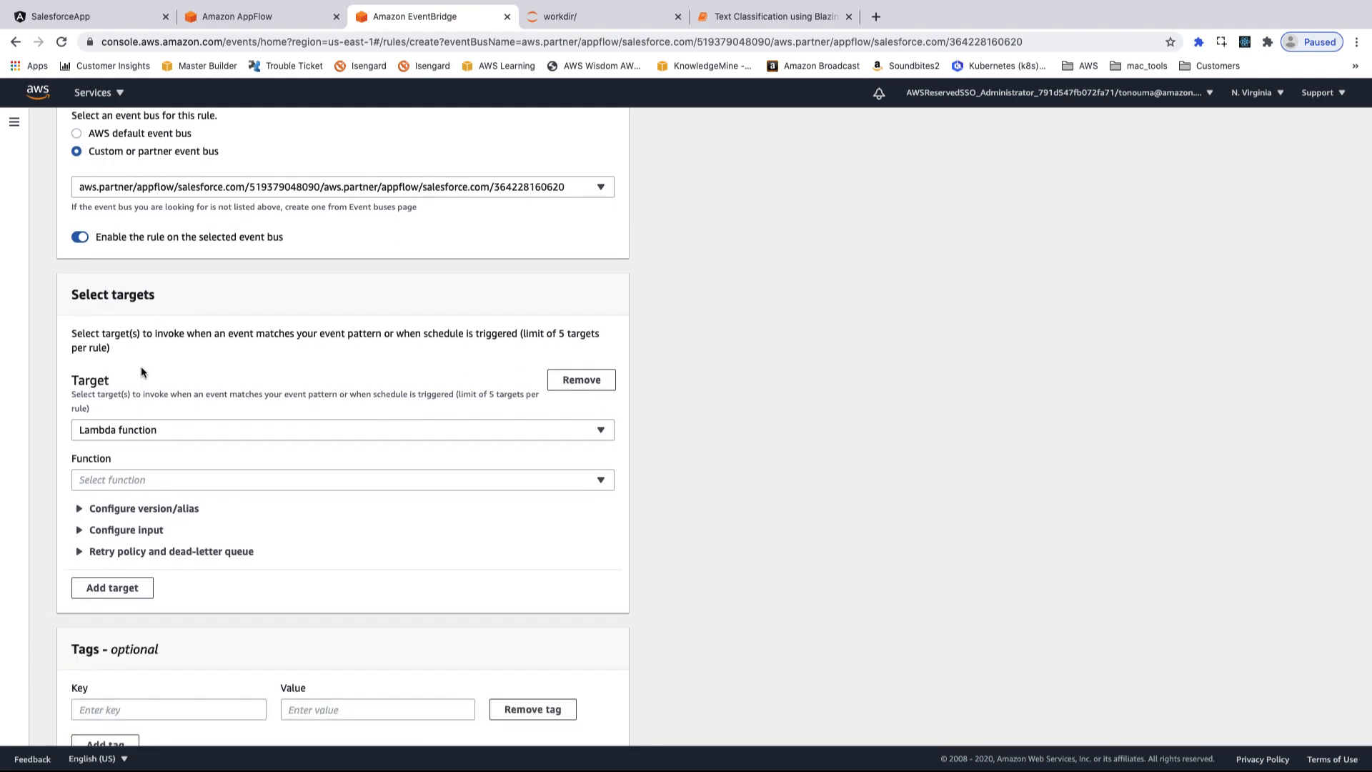
{"action": "left_click", "coordinate": [263, 437]}
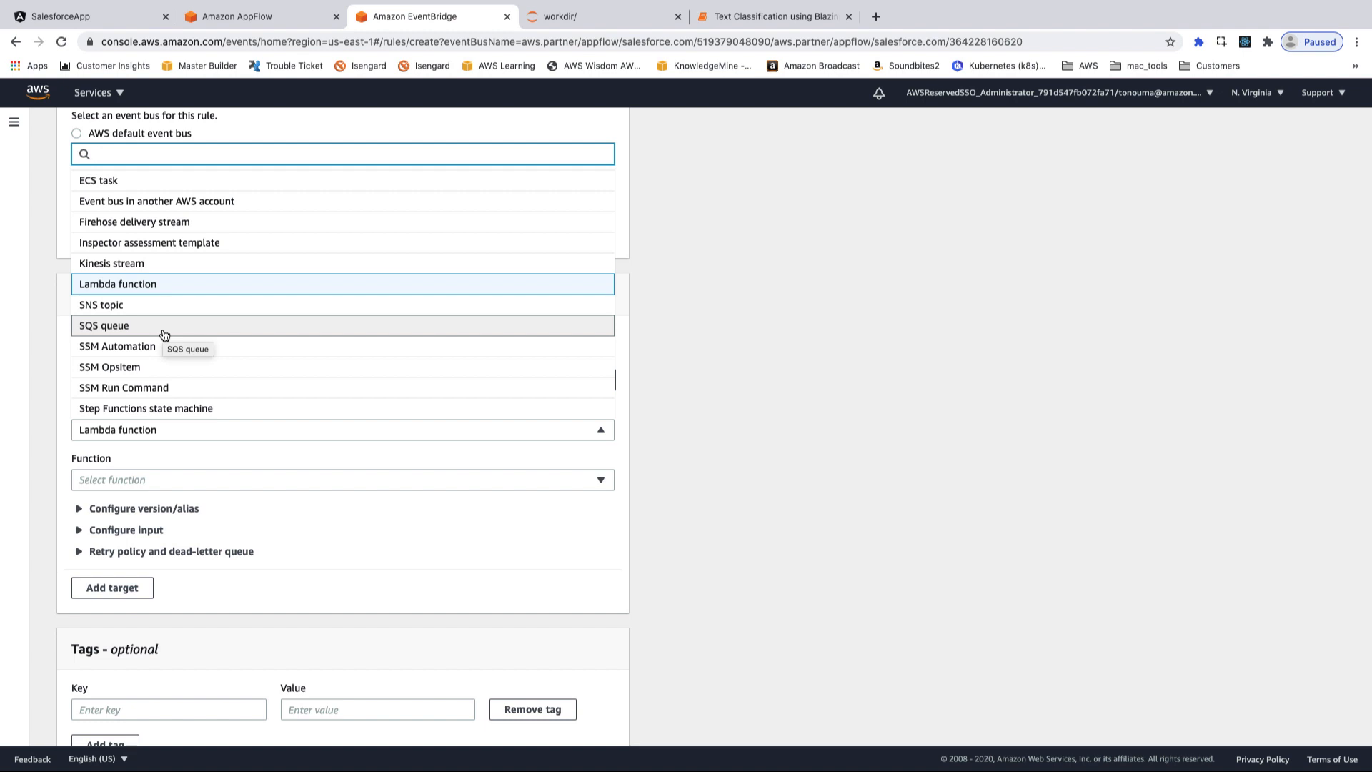
{"action": "left_click", "coordinate": [152, 287]}
{"action": "scroll", "coordinate": [346, 564], "scroll_direction": "down", "scroll_amount": 2}
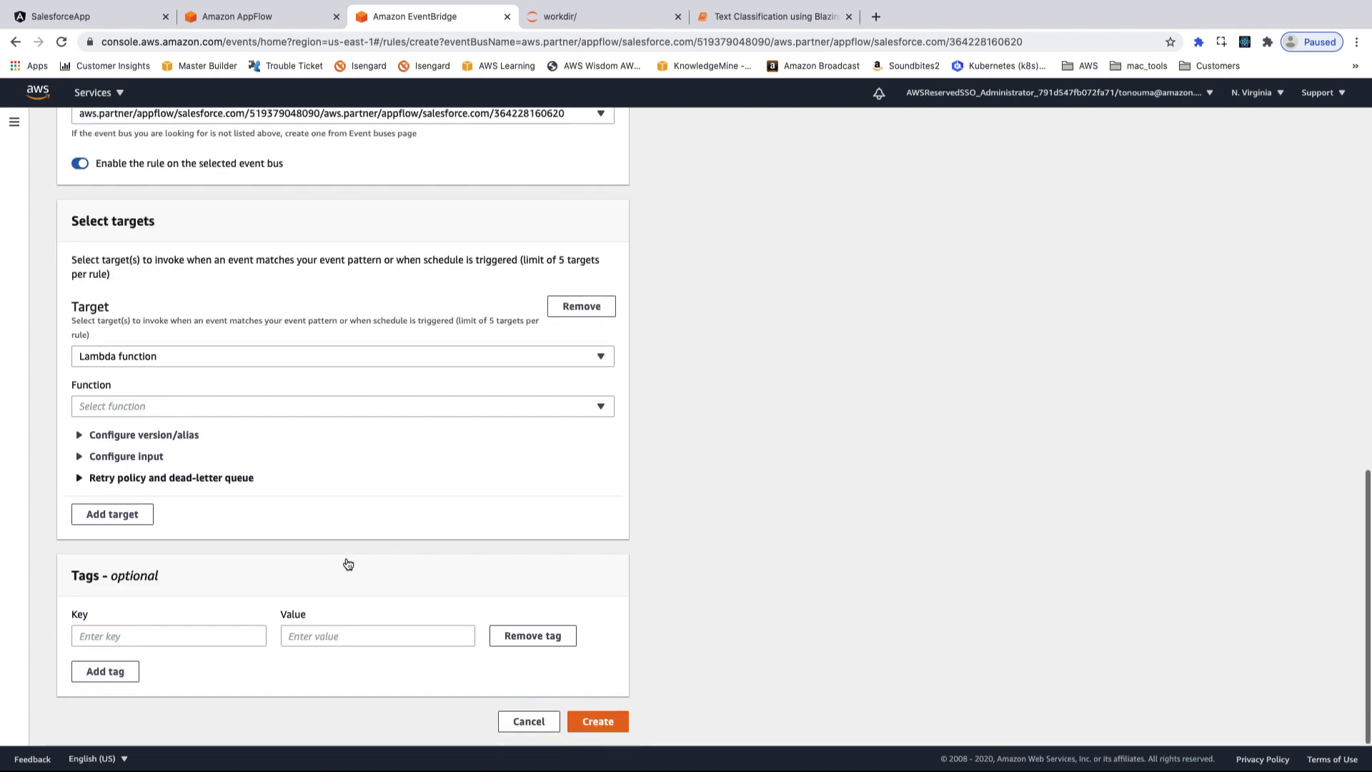
Step: Choose case-classifier-dev-ClassifyAppFlowCases as the target function and create the rule
{"action": "left_click", "coordinate": [600, 406]}
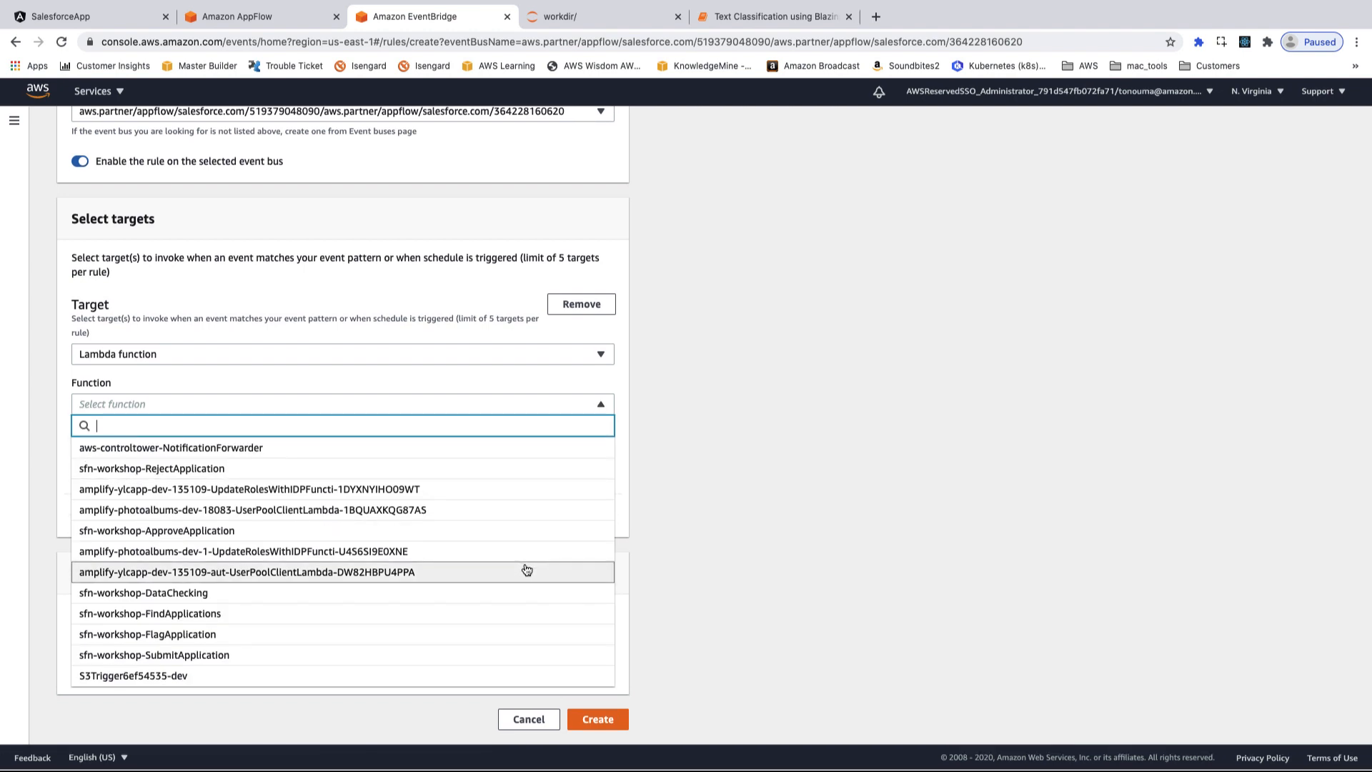
{"action": "left_click", "coordinate": [571, 396]}
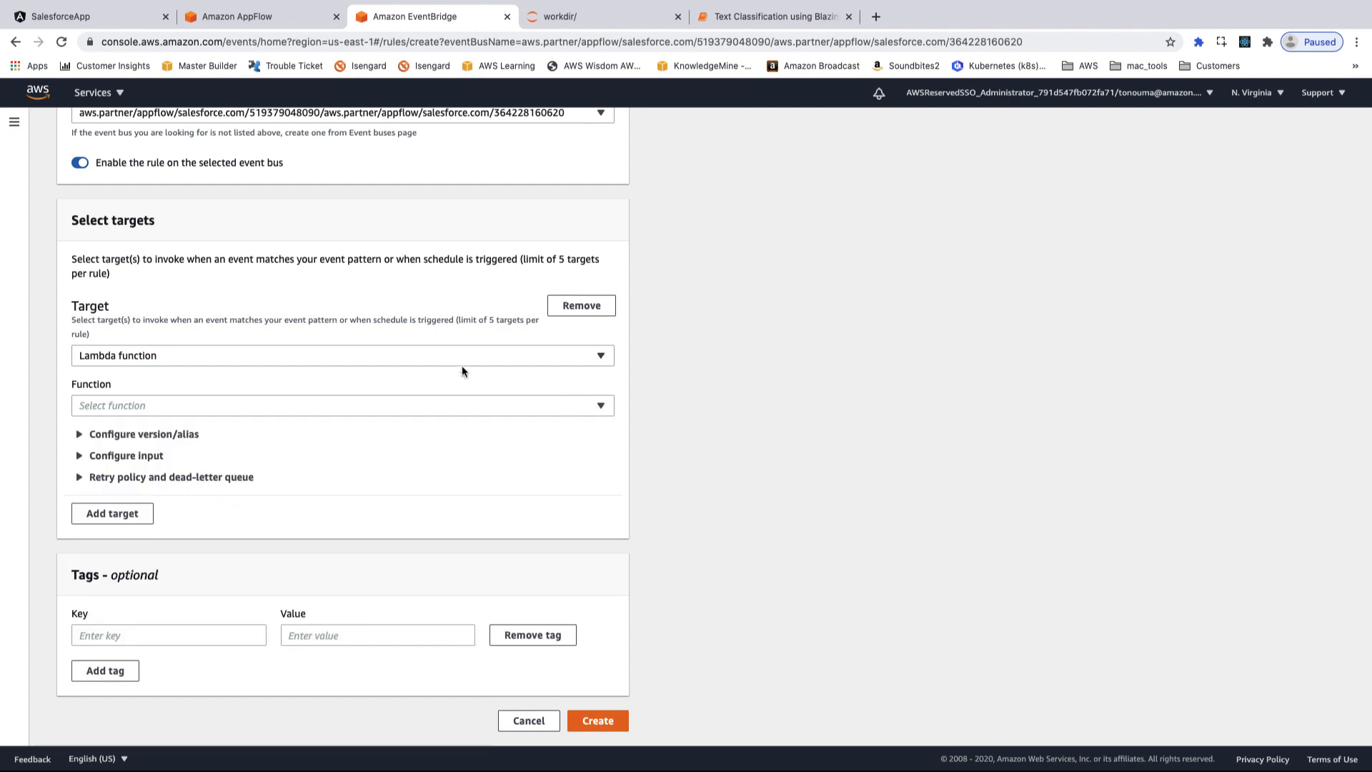
{"action": "left_click", "coordinate": [520, 407]}
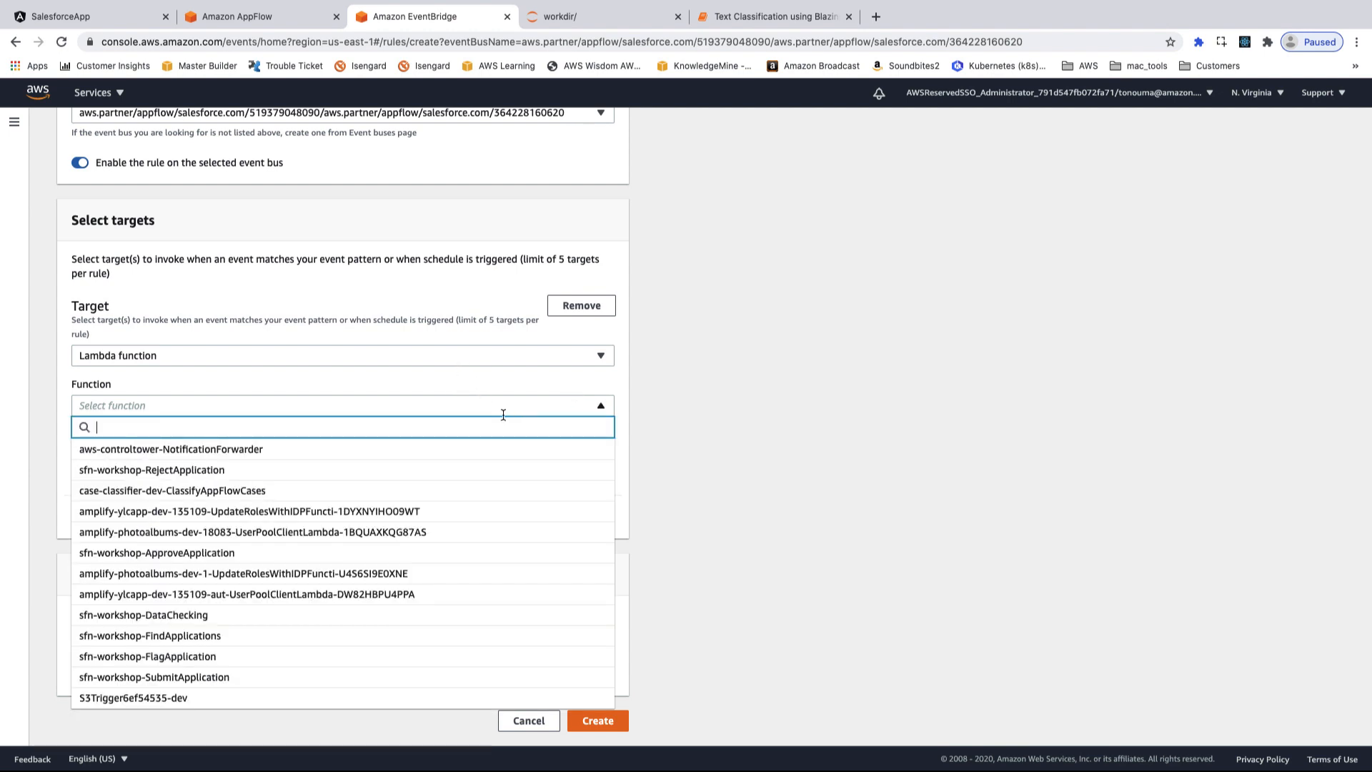
{"action": "left_click", "coordinate": [396, 491]}
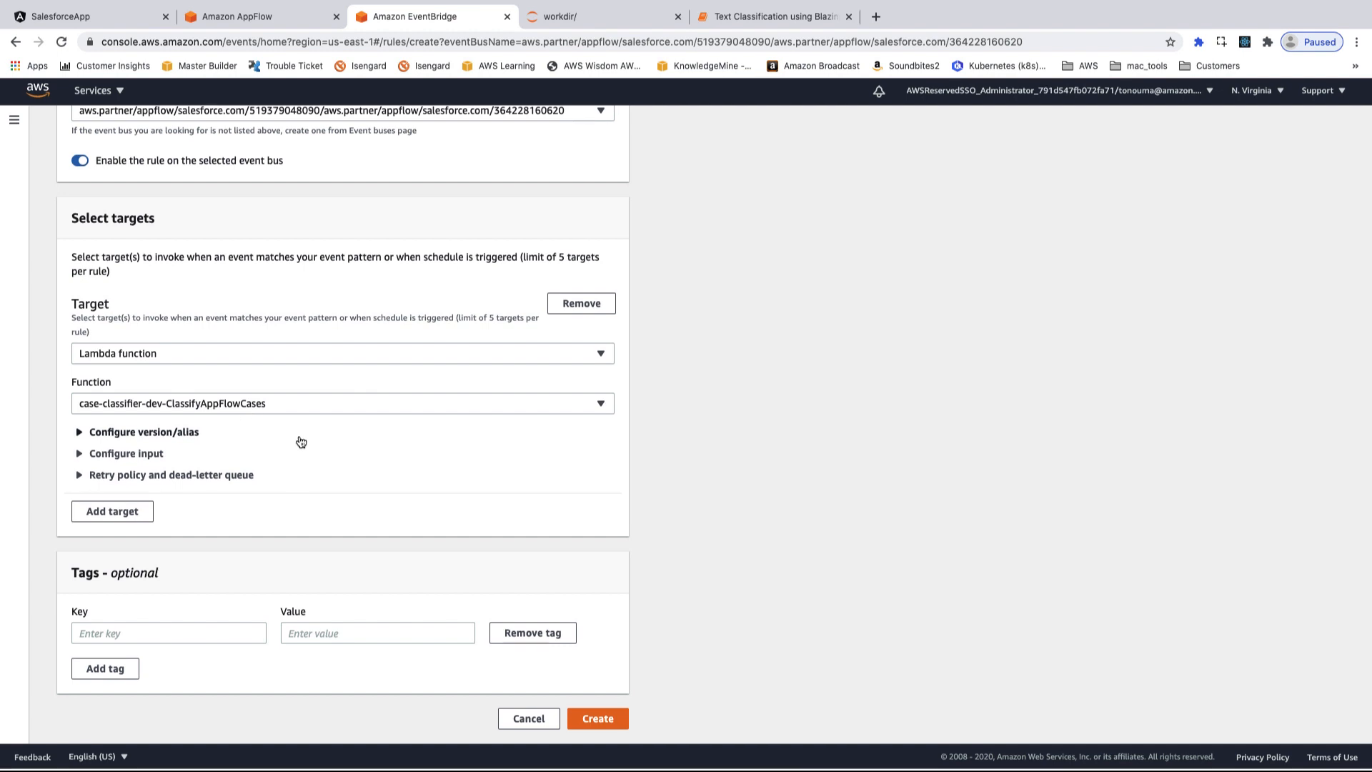
{"action": "left_click", "coordinate": [601, 722]}
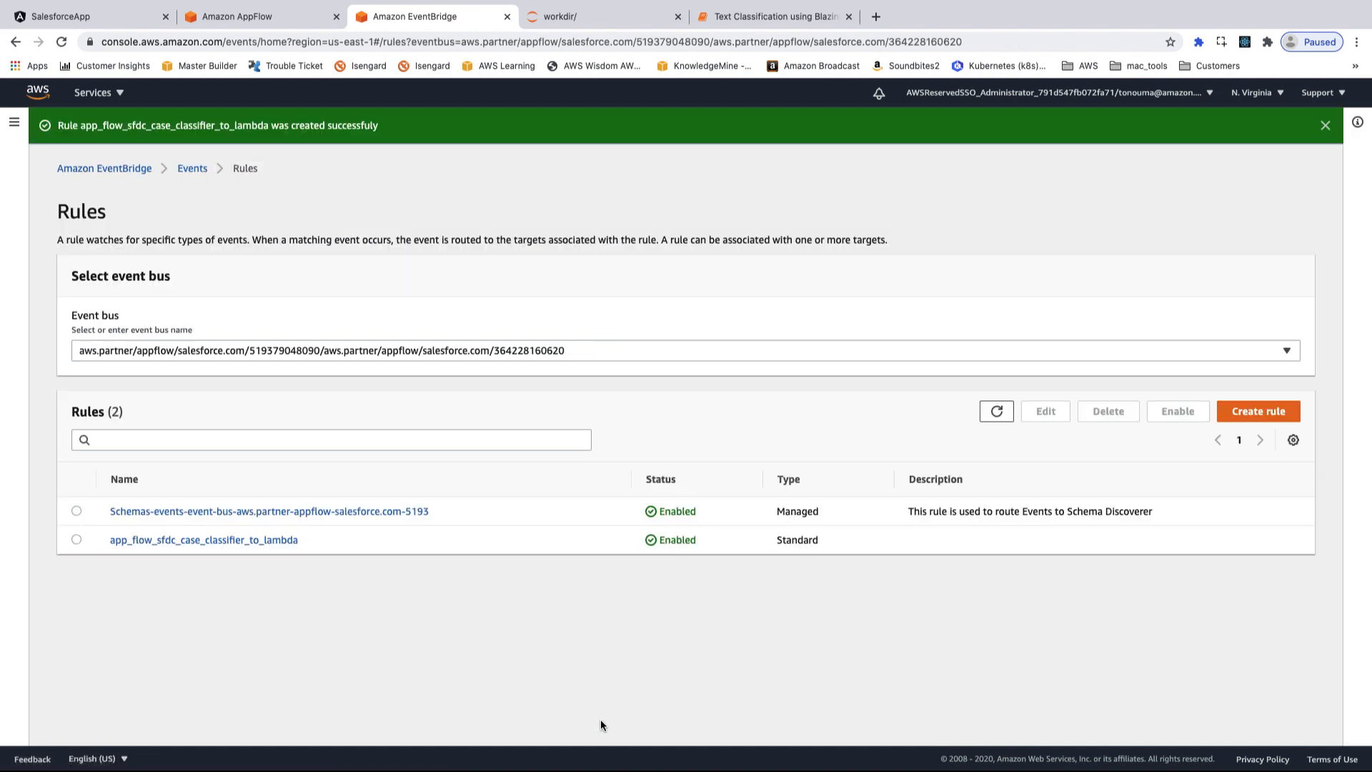
Step: Open the app_flow_sfdc_case_classifier_to_lambda rule and review its event pattern and Lambda target
{"action": "left_click", "coordinate": [275, 539]}
{"action": "scroll", "coordinate": [476, 570], "scroll_direction": "down", "scroll_amount": 3}
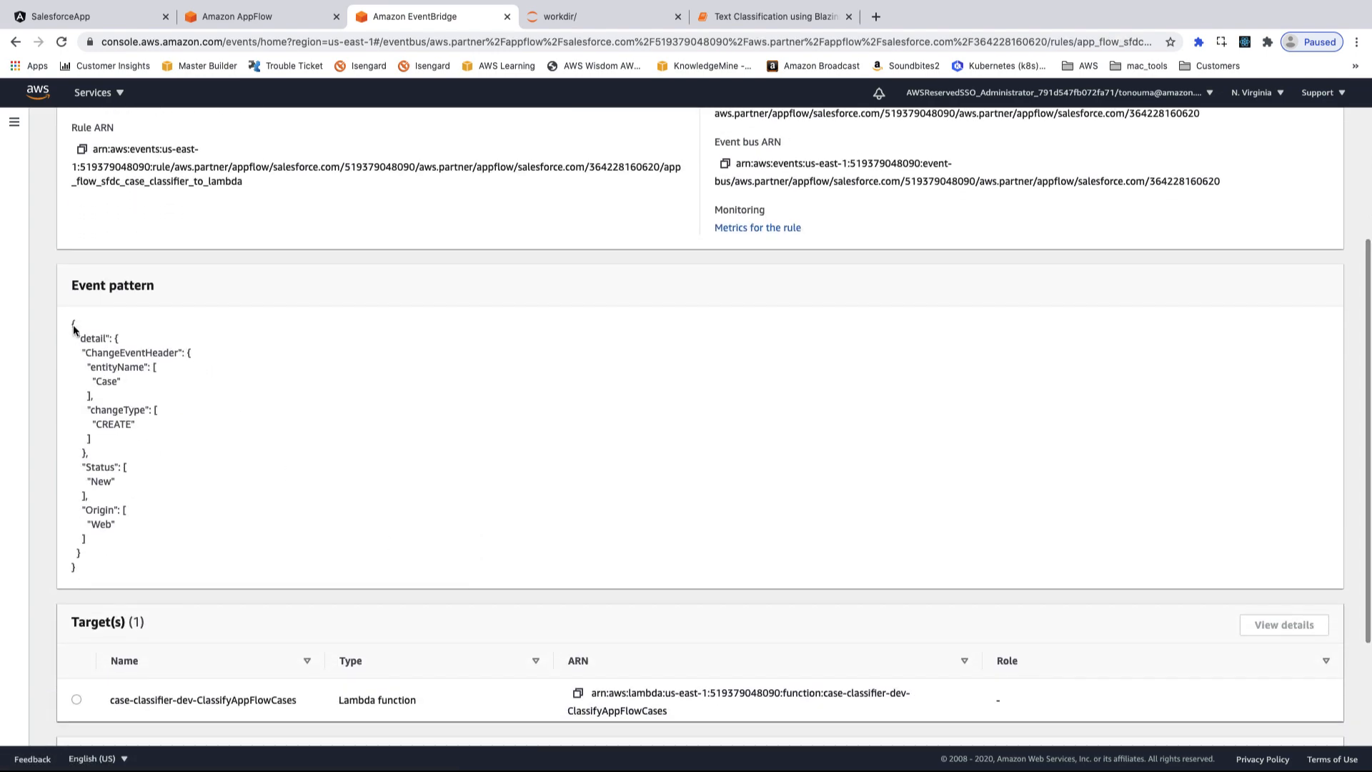
{"action": "left_click_drag", "start_coordinate": [72, 322], "coordinate": [110, 569]}
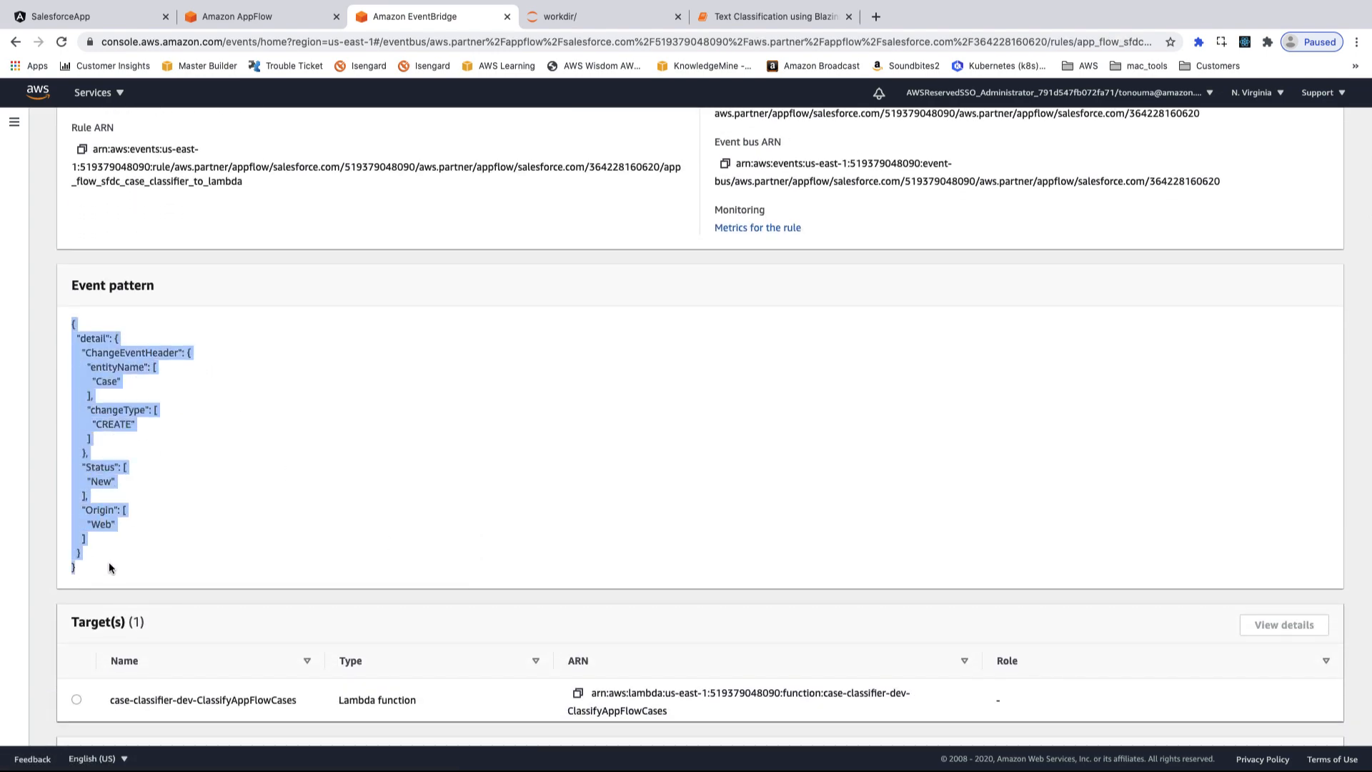
{"action": "scroll", "coordinate": [345, 530], "scroll_direction": "down", "scroll_amount": 2}
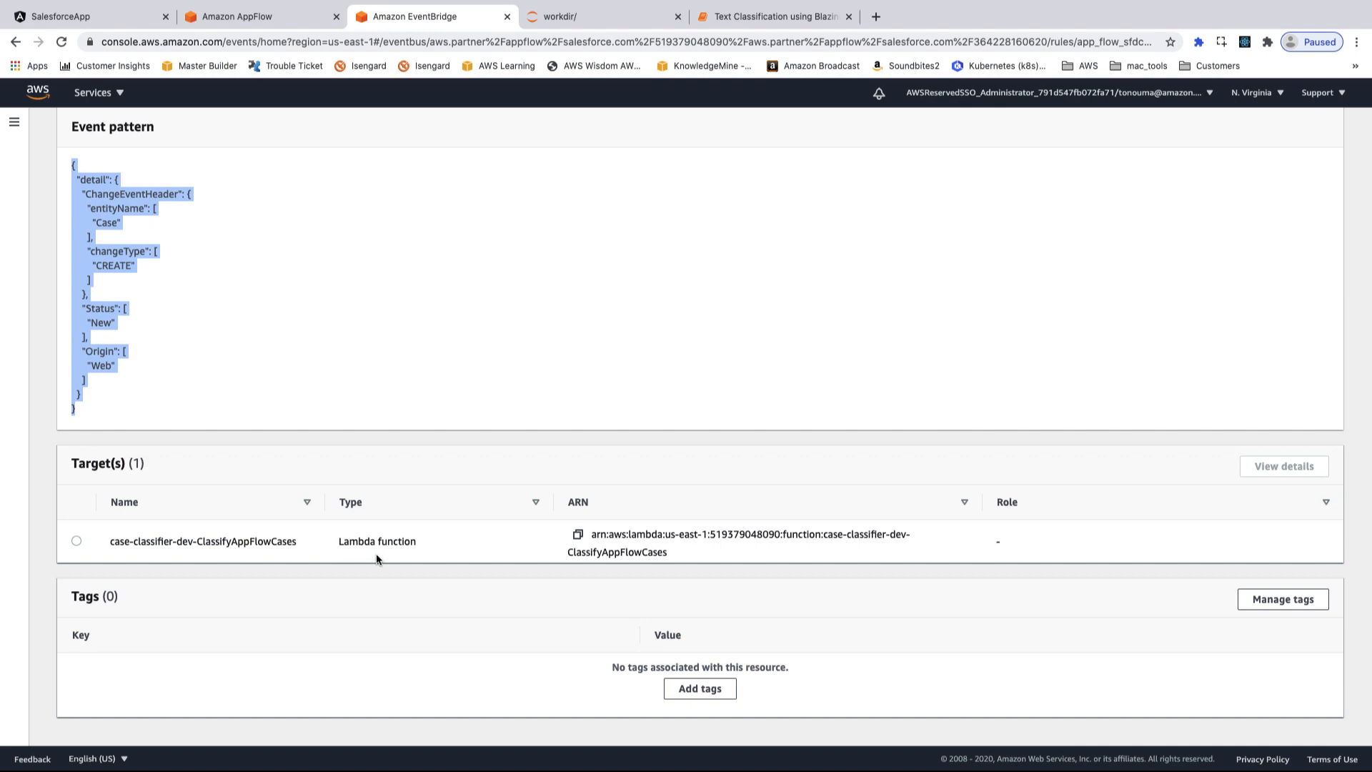
{"action": "scroll", "coordinate": [376, 553], "scroll_direction": "up", "scroll_amount": 5}
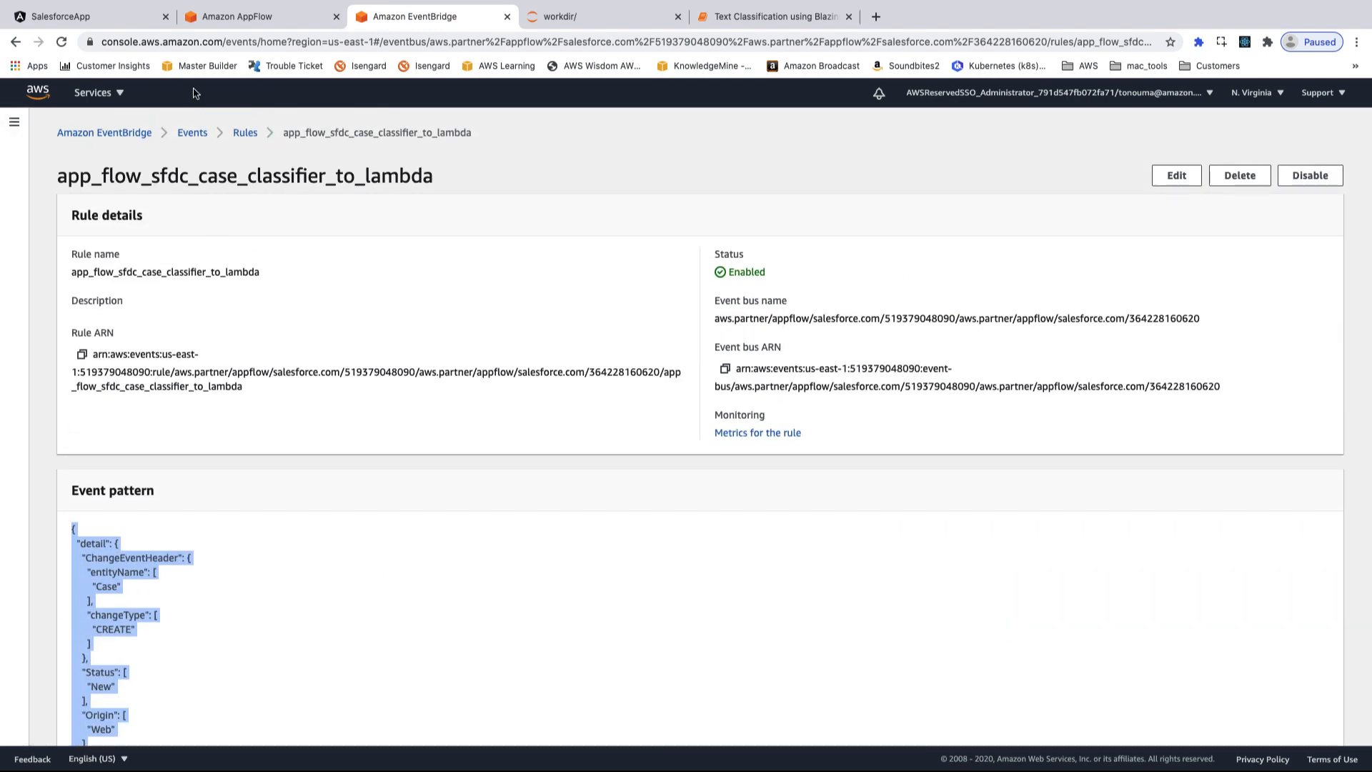
Step: Return to the case form in the ACME Support Portal and submit a case described as "My laptop screen is broken again five"
{"action": "left_click", "coordinate": [256, 17]}
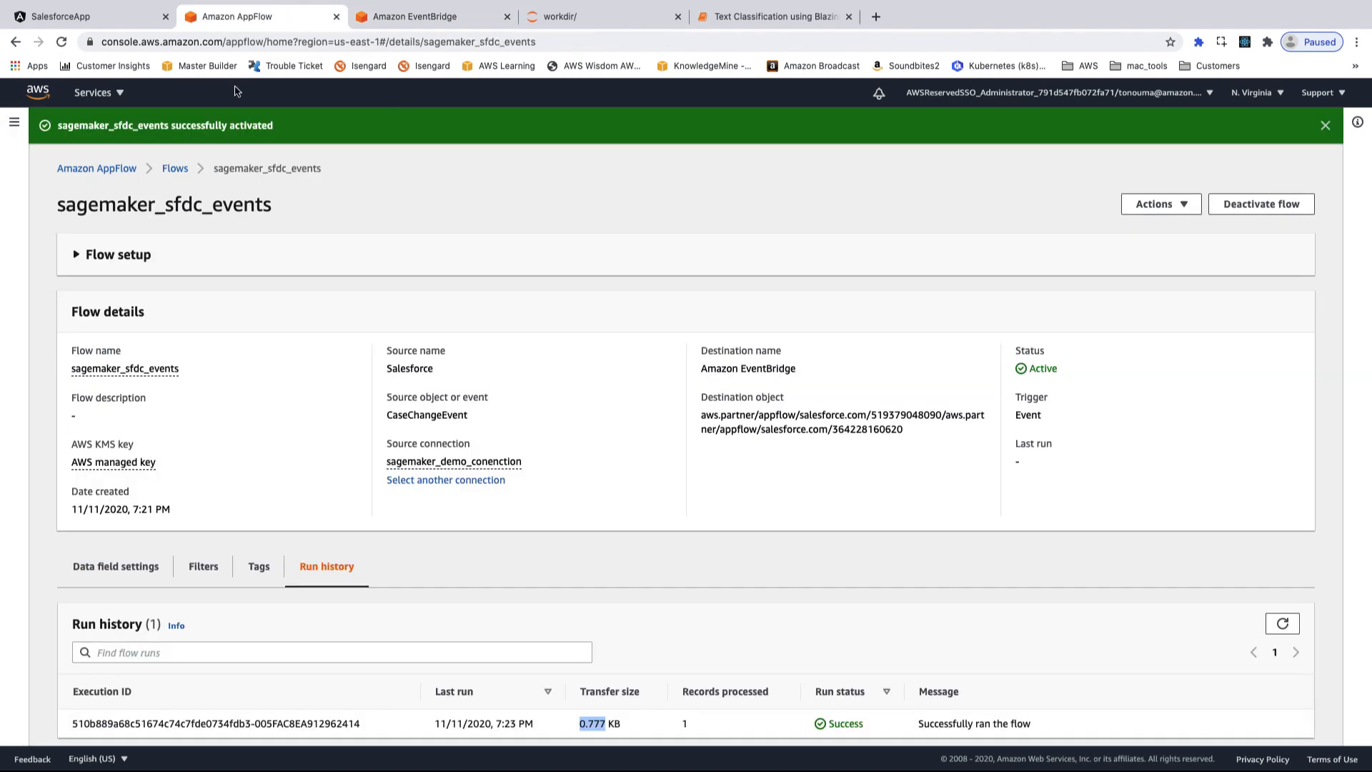
{"action": "left_click", "coordinate": [121, 18]}
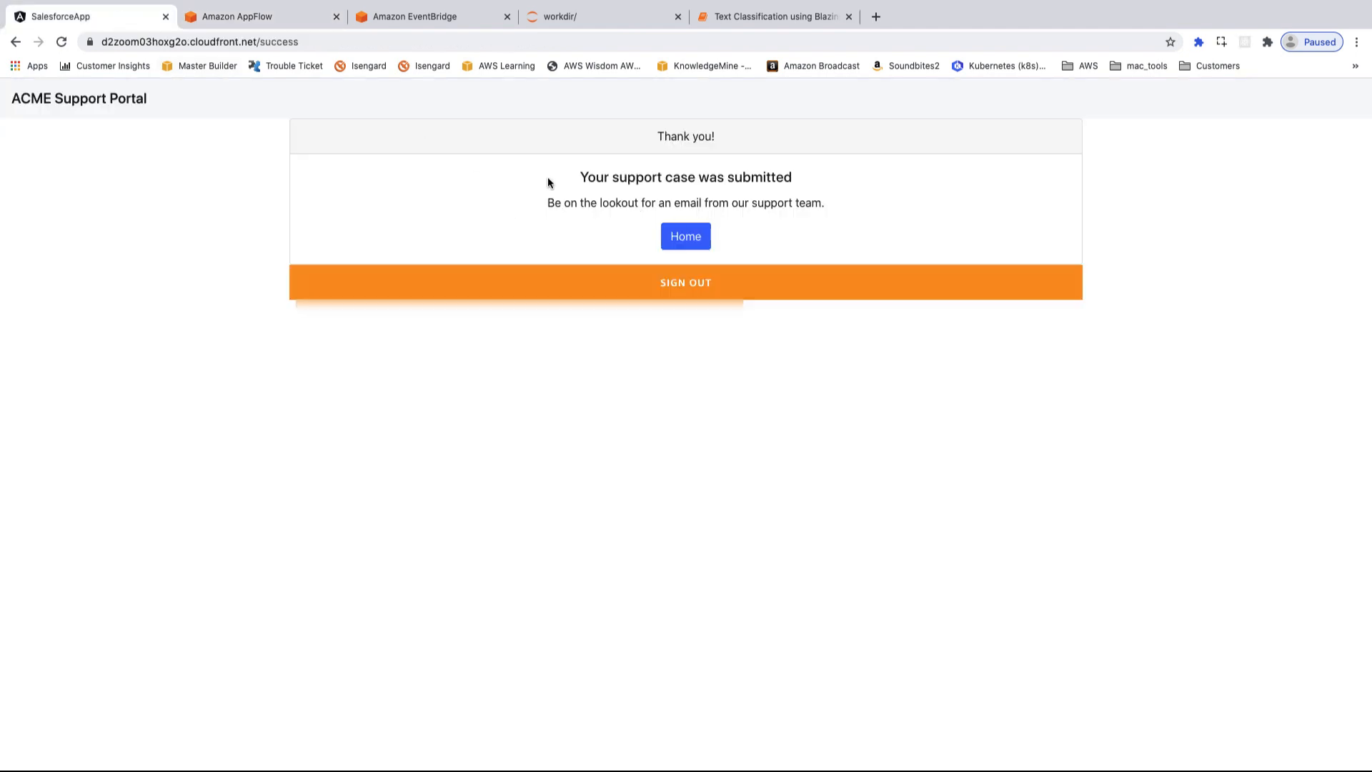
{"action": "left_click", "coordinate": [16, 43]}
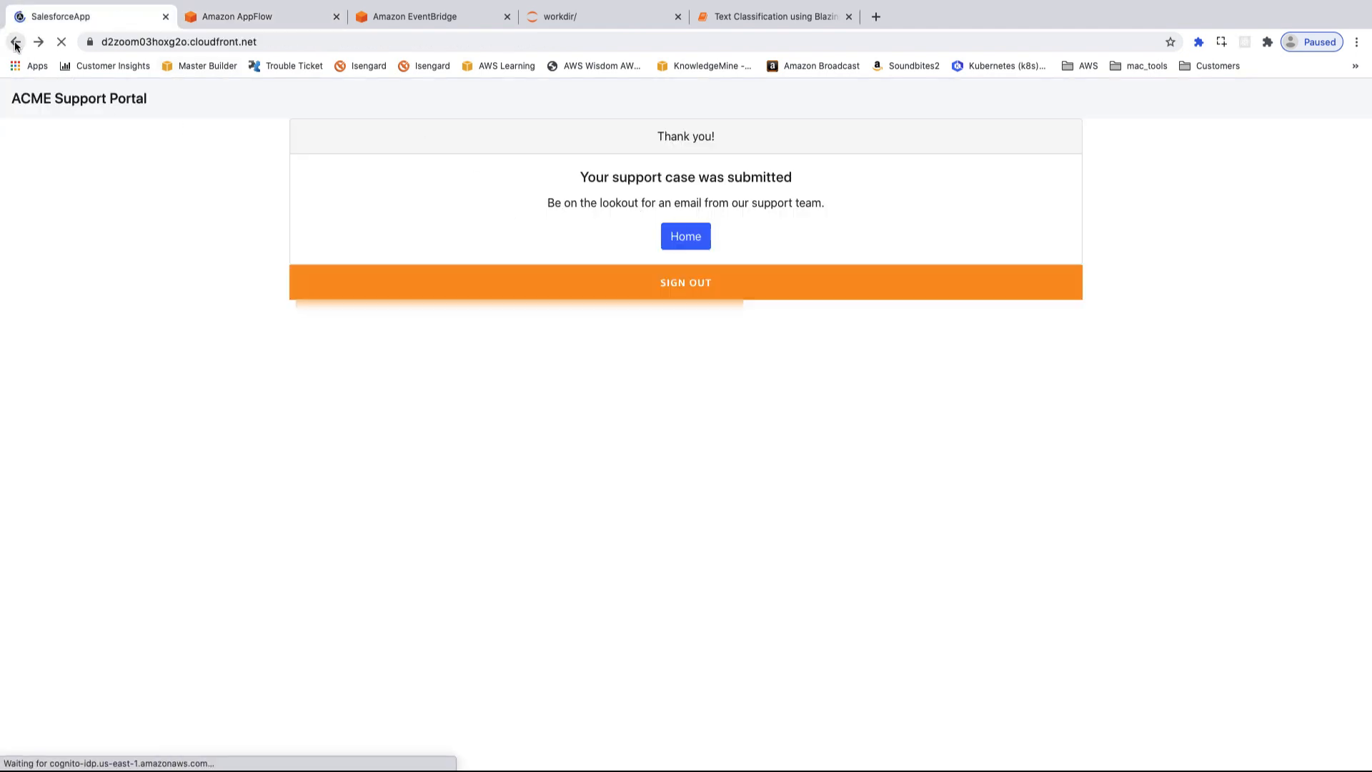
{"action": "left_click", "coordinate": [524, 483]}
{"action": "key", "text": "BackSpace"}
{"action": "key", "text": "BackSpace"}
{"action": "key", "text": "BackSpace"}
{"action": "type", "text": "ive"}
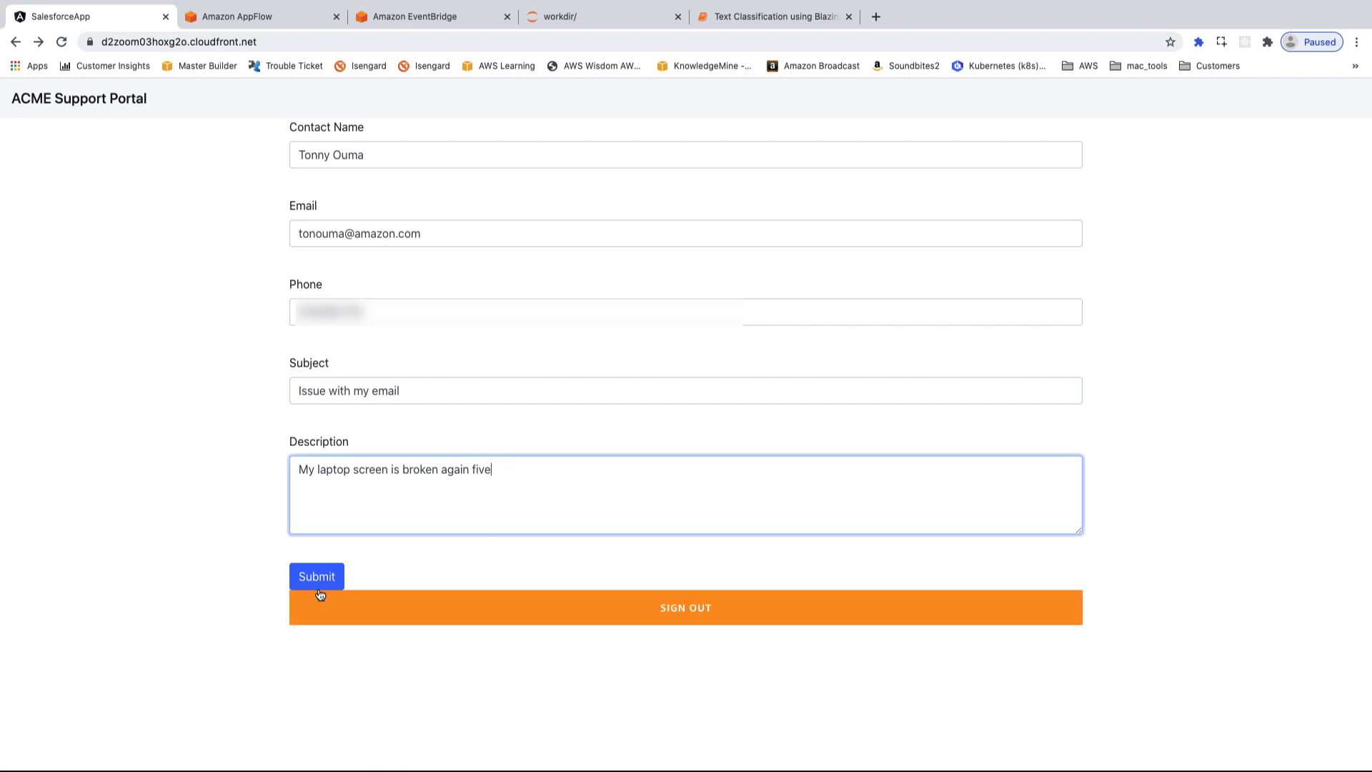
{"action": "left_click", "coordinate": [318, 581]}
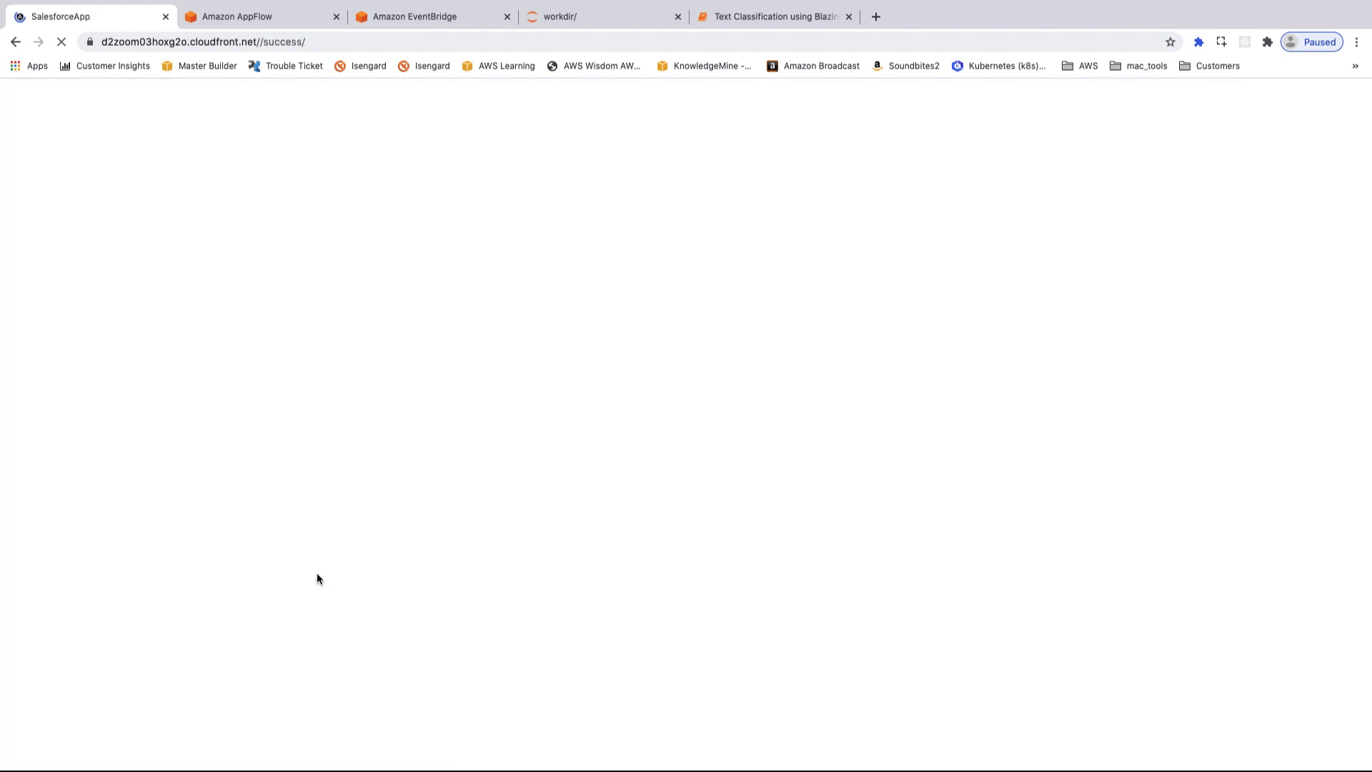
Step: Switch to Amazon AppFlow and refresh the run history of sagemaker_sfdc_events to check the newest run's status
{"action": "left_click", "coordinate": [251, 16]}
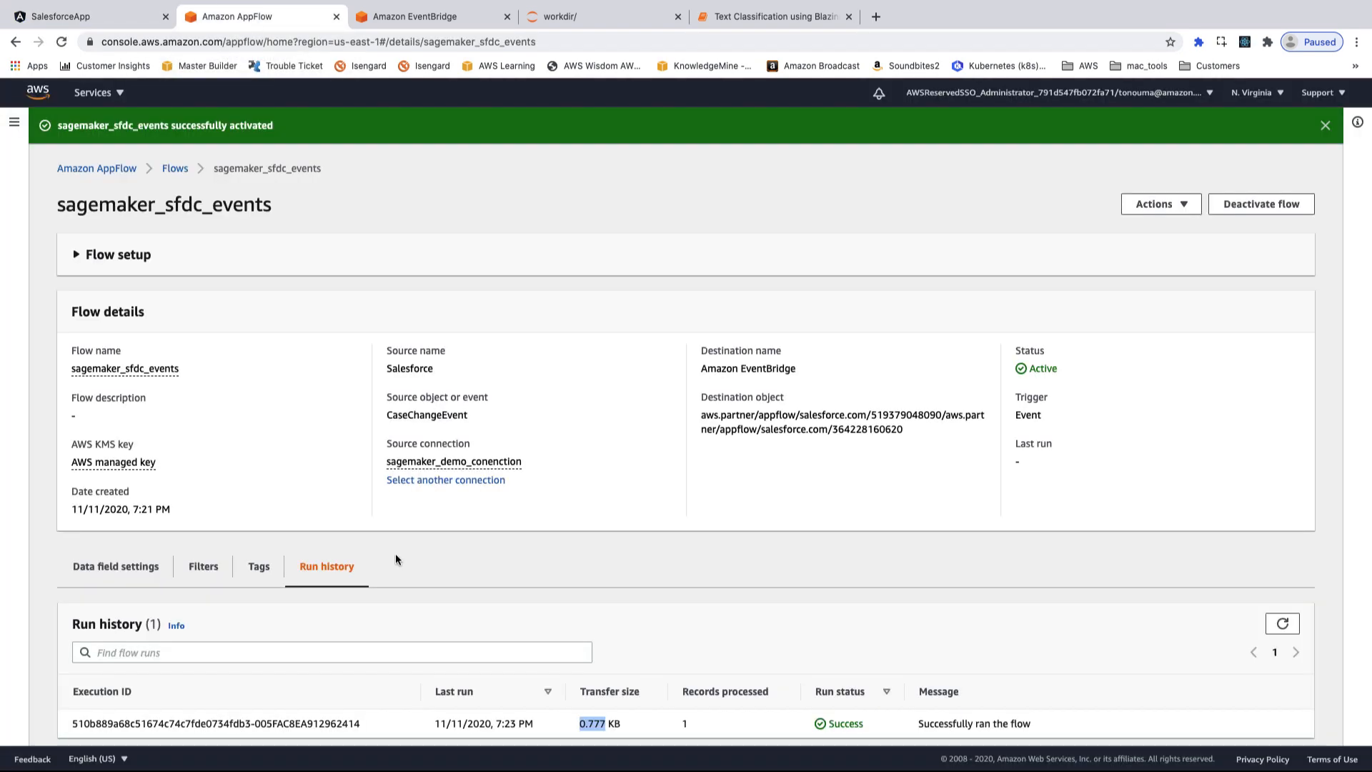
{"action": "left_click", "coordinate": [1284, 624]}
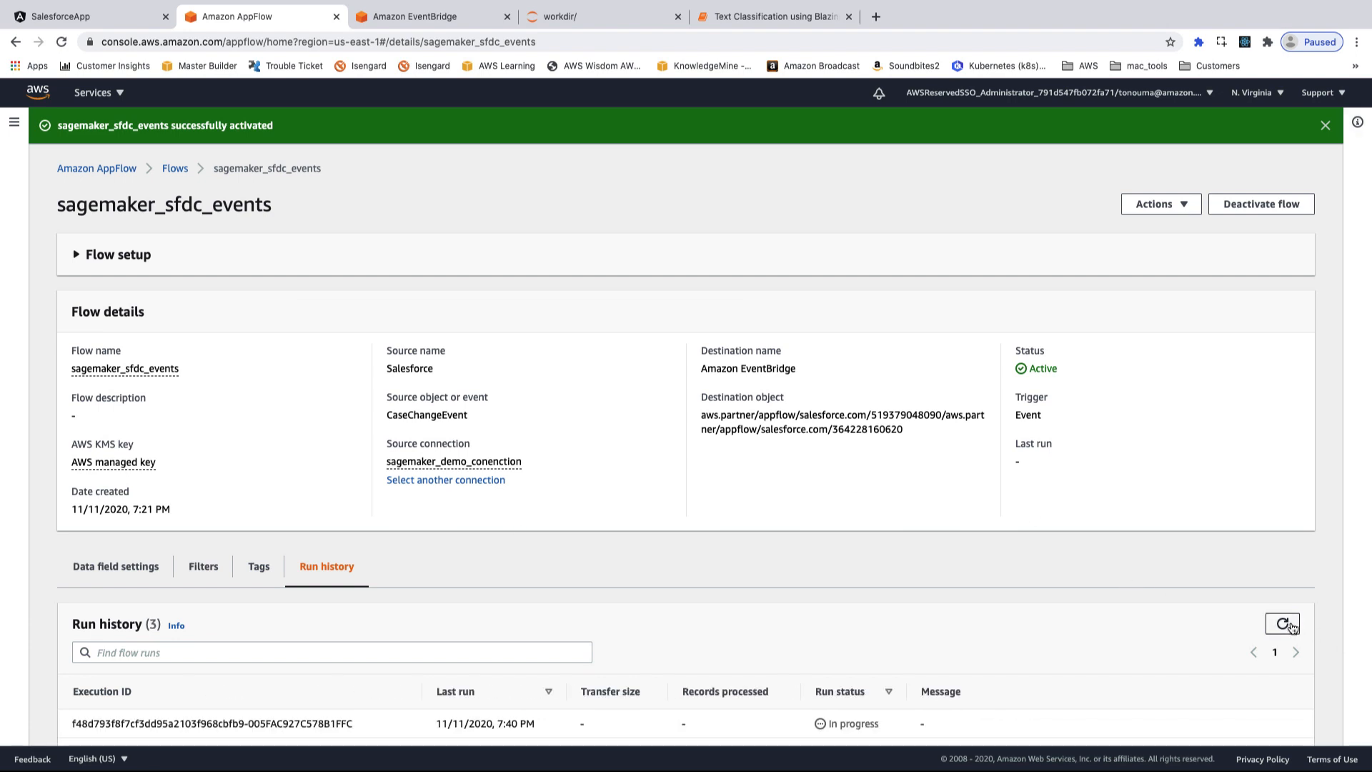
{"action": "scroll", "coordinate": [1136, 576], "scroll_direction": "down", "scroll_amount": 3}
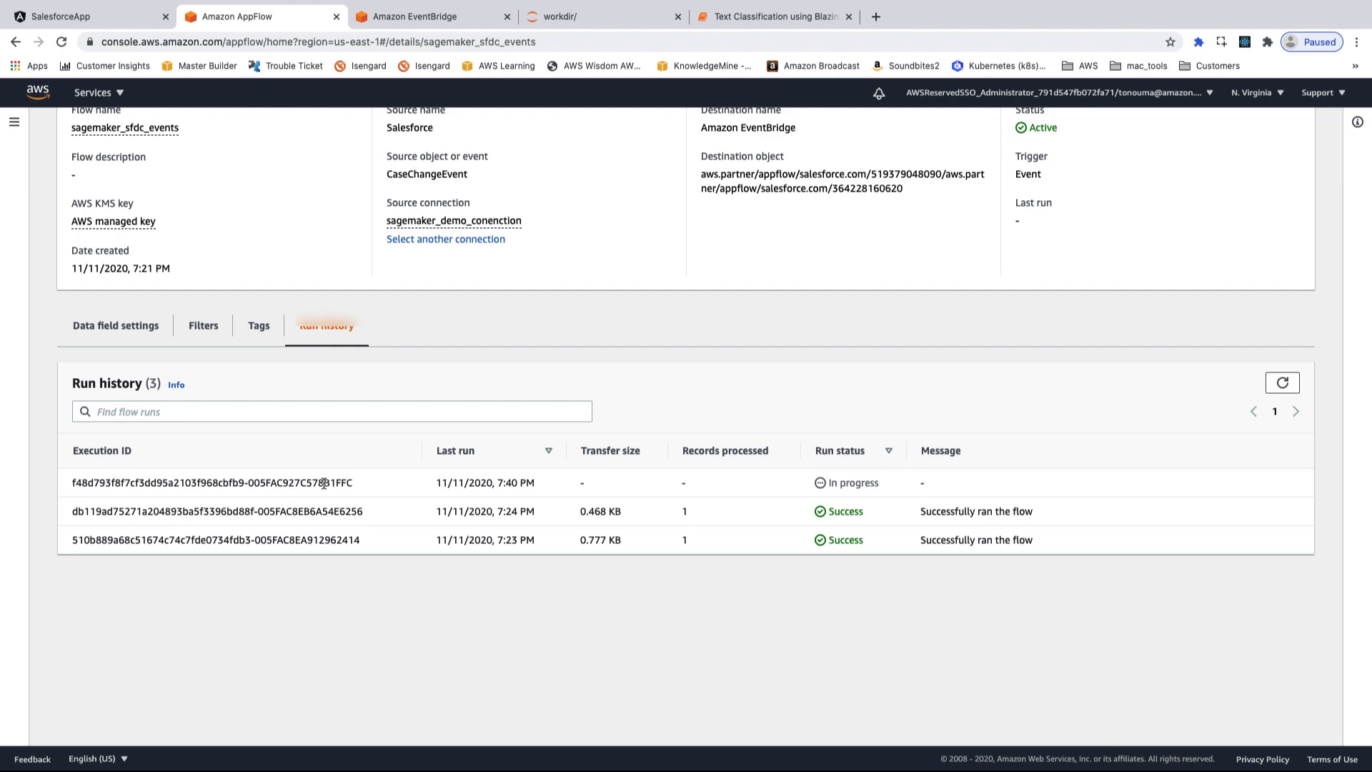
{"action": "left_click", "coordinate": [1283, 382]}
{"action": "scroll", "coordinate": [1277, 385], "scroll_direction": "up", "scroll_amount": 3}
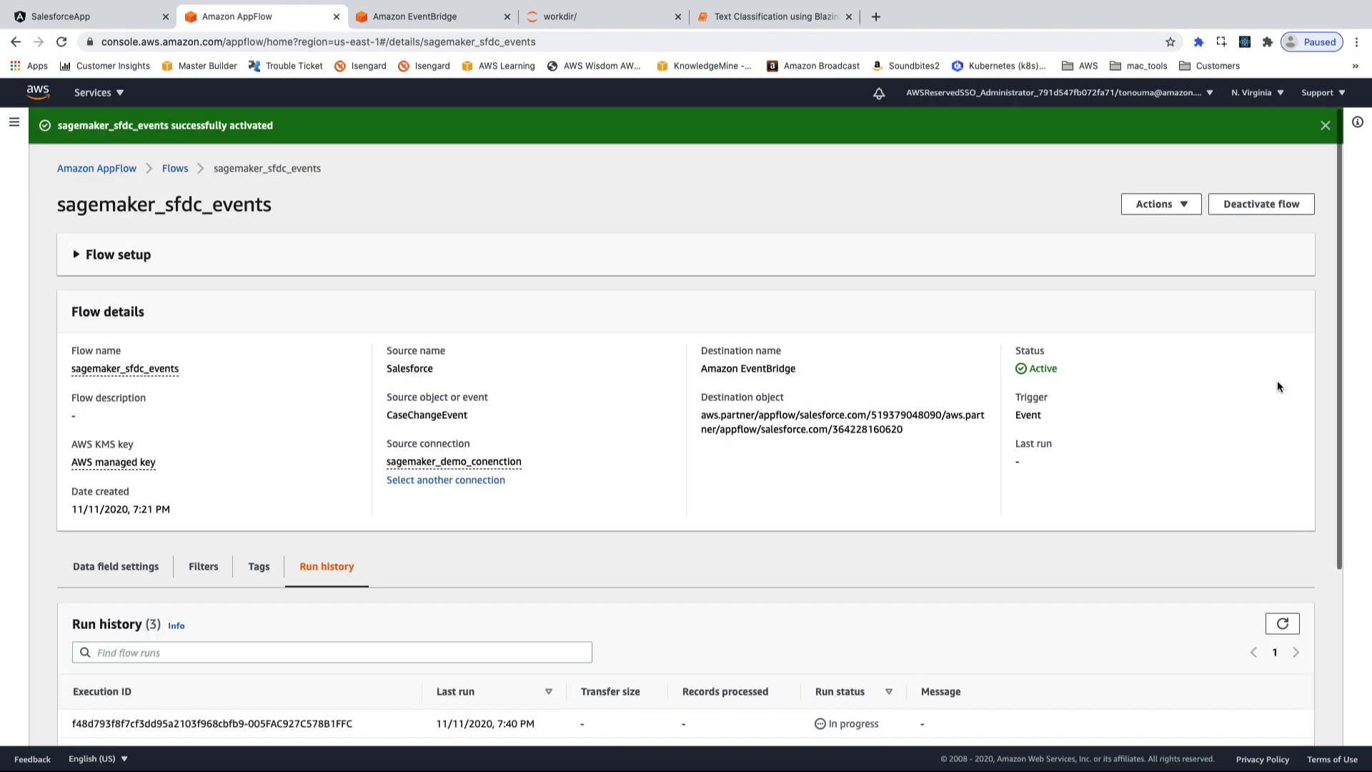
{"action": "scroll", "coordinate": [1013, 583], "scroll_direction": "down", "scroll_amount": 3}
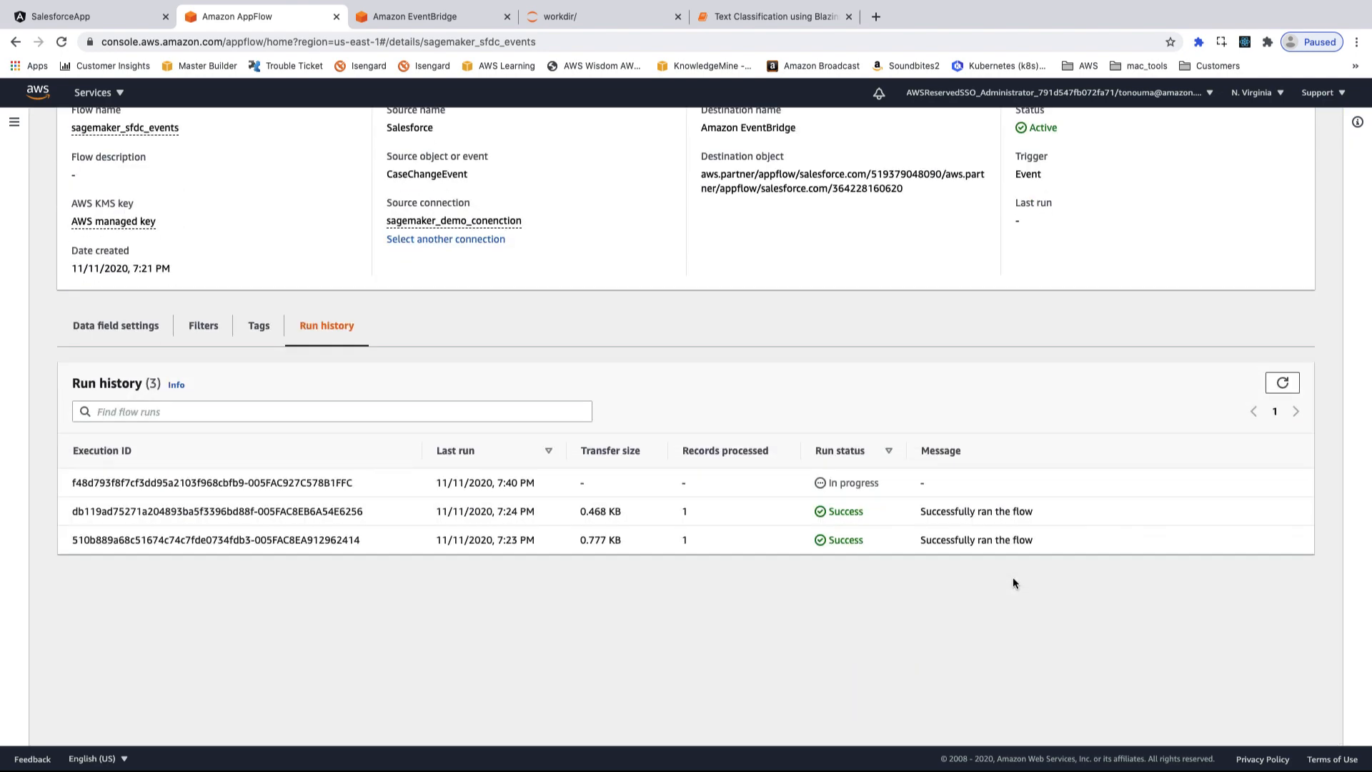
{"action": "left_click", "coordinate": [1283, 382]}
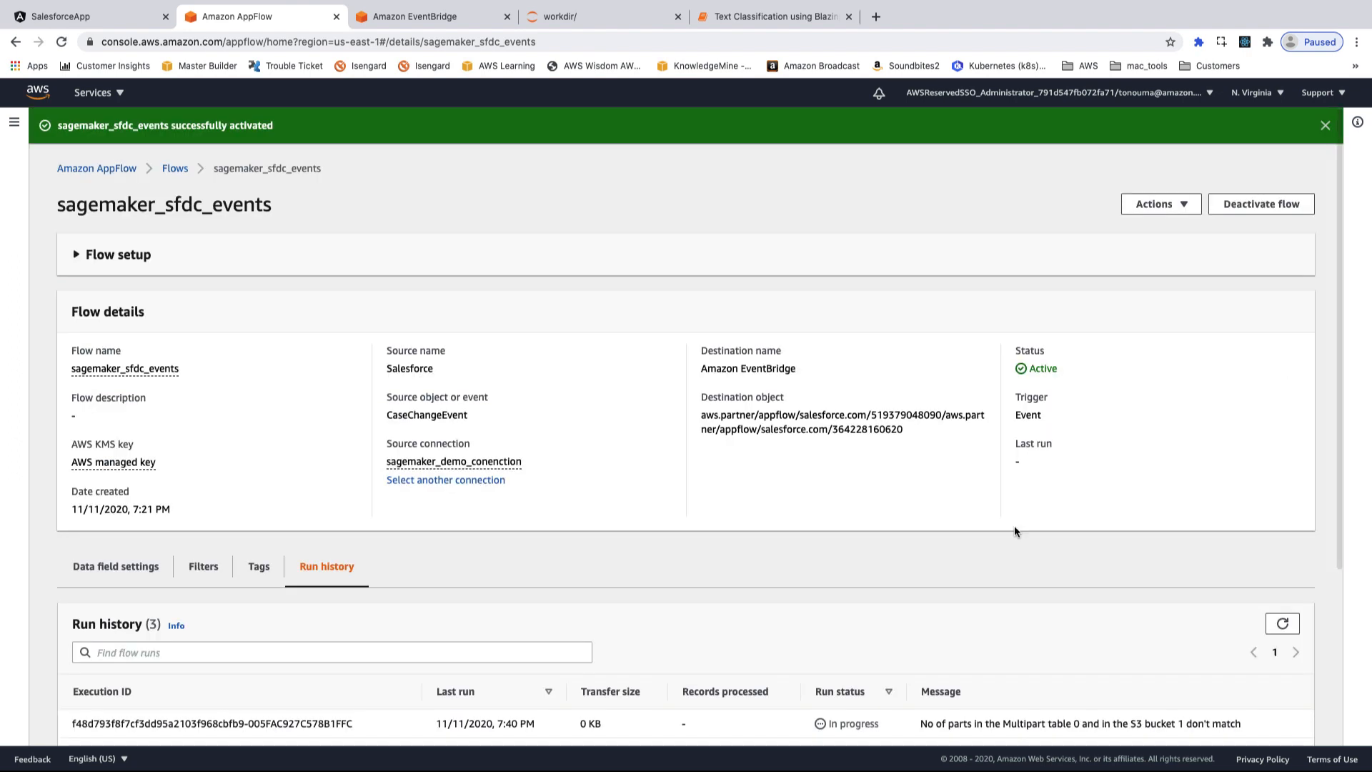
Step: Reload the sagemaker_sfdc_events flow page and recheck the latest run's status, transfer size and processed records in its run history
{"action": "left_click", "coordinate": [63, 43]}
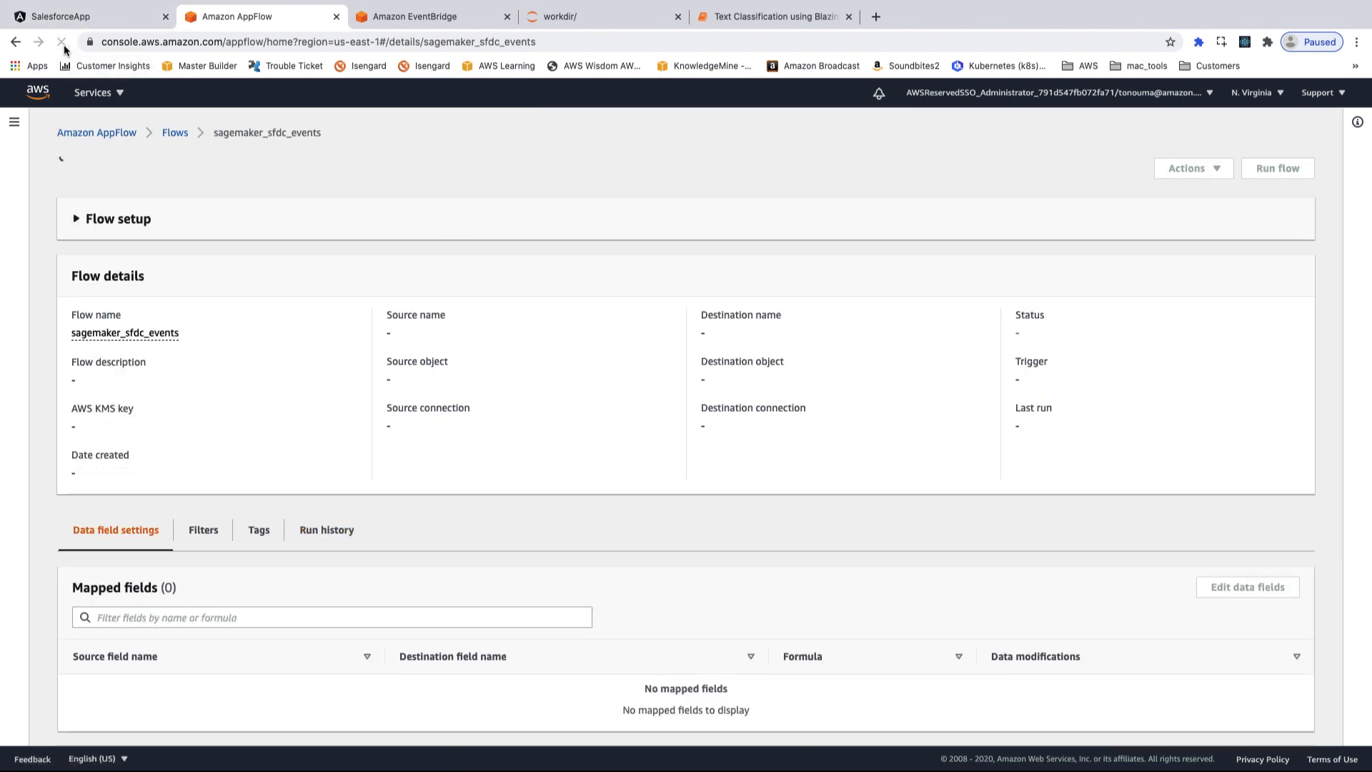
{"action": "left_click", "coordinate": [327, 530]}
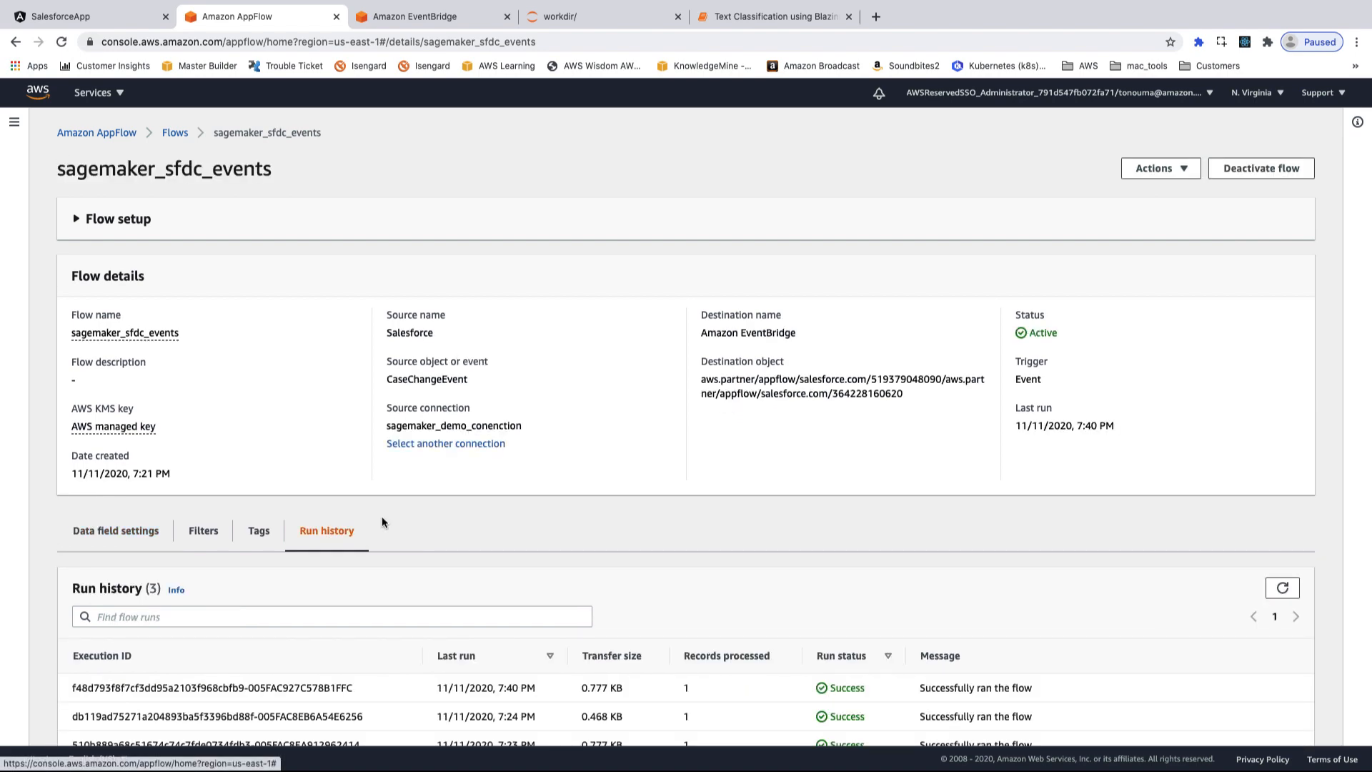
{"action": "scroll", "coordinate": [572, 530], "scroll_direction": "down", "scroll_amount": 2}
{"action": "scroll", "coordinate": [572, 530], "scroll_direction": "down", "scroll_amount": 2}
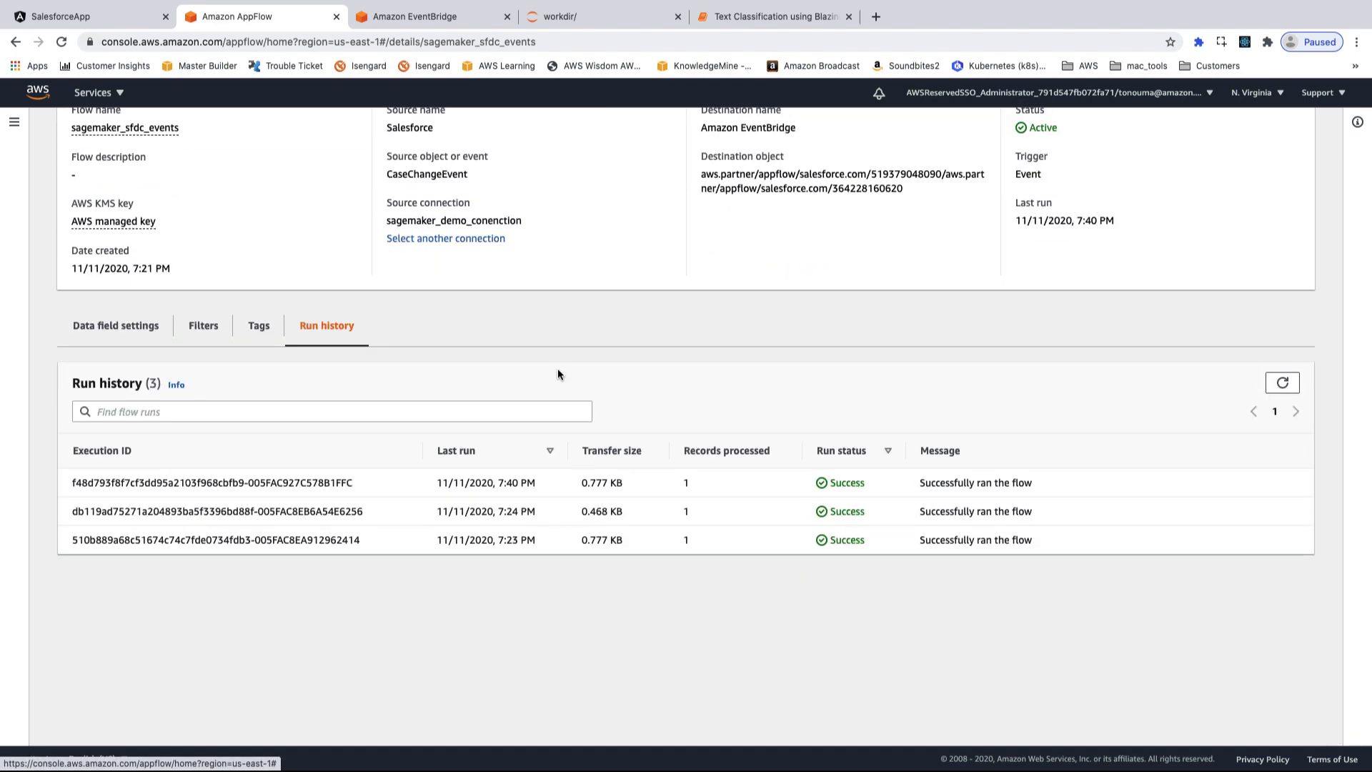
Step: From the EventBridge console, switch to AWS Lambda, open case-classifier-dev-ClassifyAppFlowCases and check its monitoring and its configuration with the trigger
{"action": "left_click", "coordinate": [398, 18]}
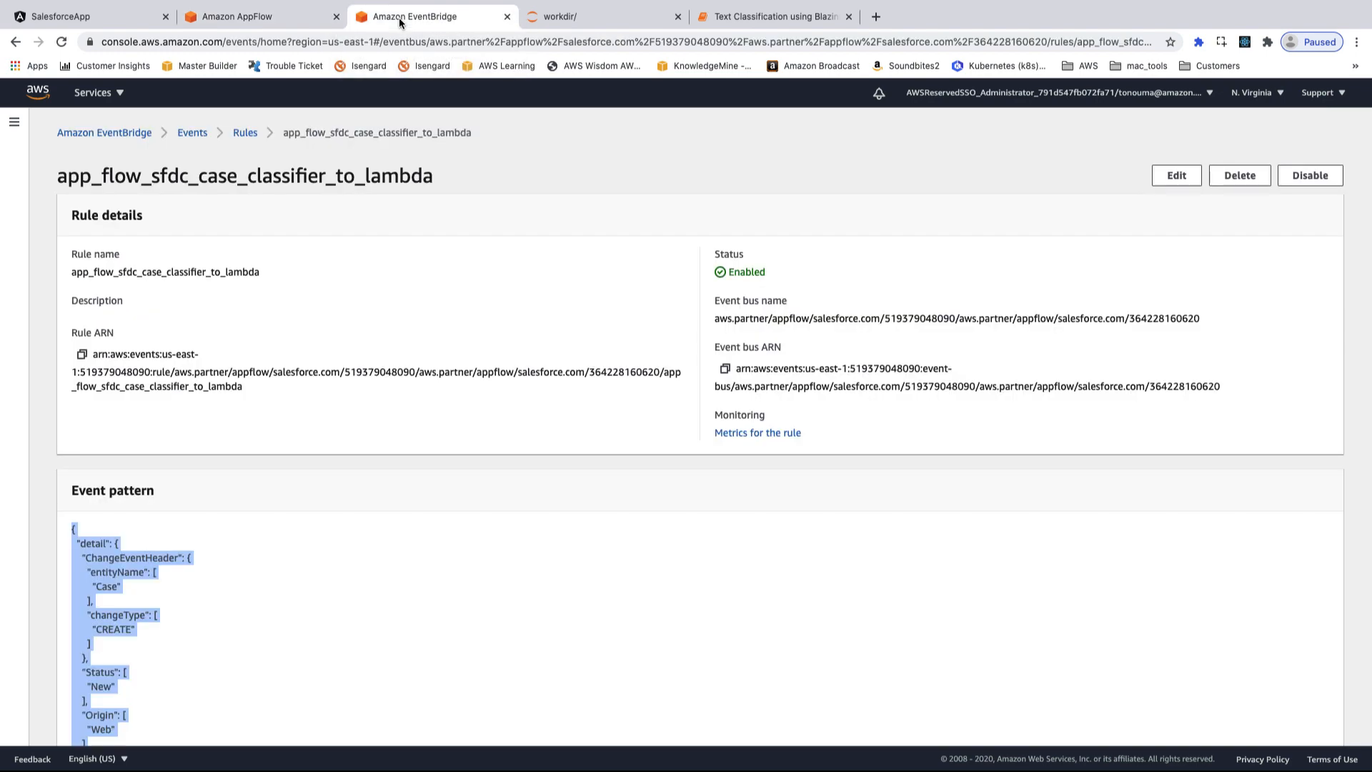
{"action": "left_click", "coordinate": [120, 97]}
{"action": "type", "text": "lam"}
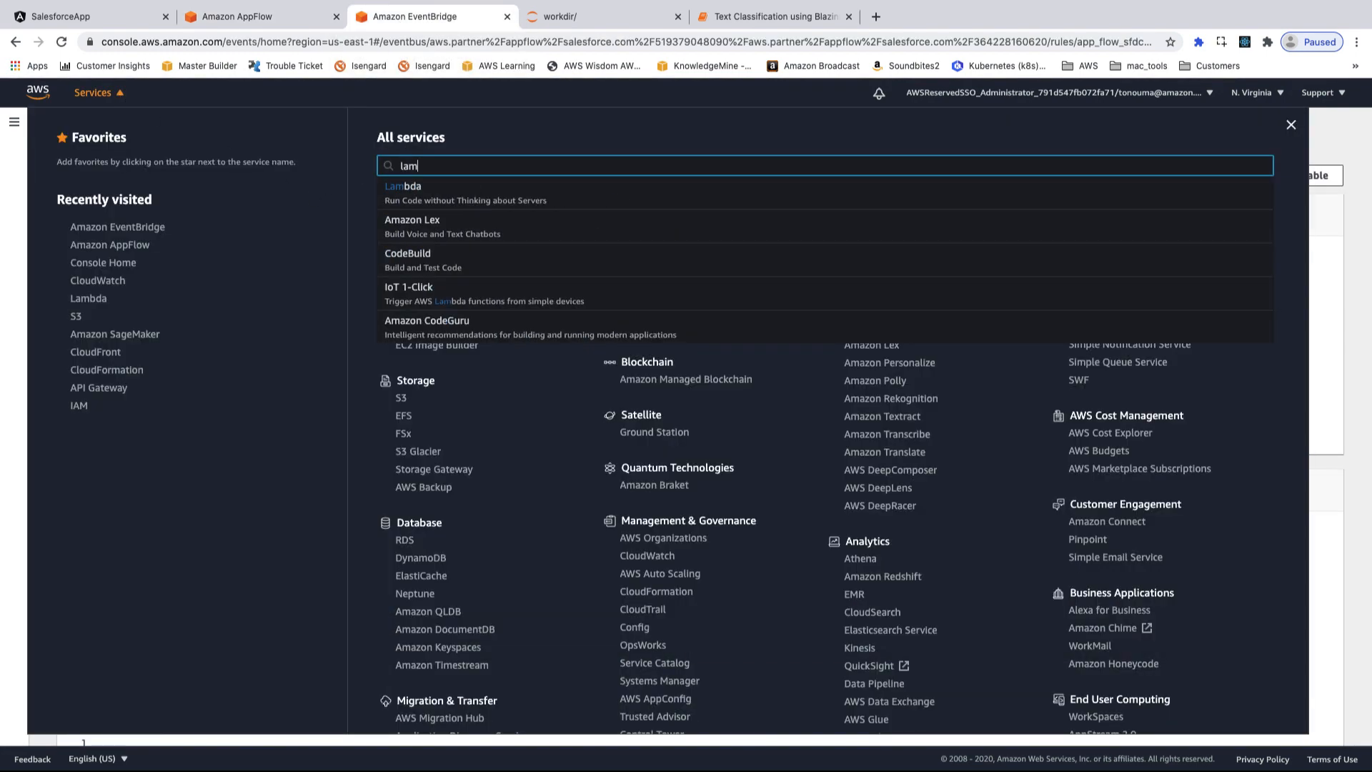
{"action": "left_click", "coordinate": [460, 194]}
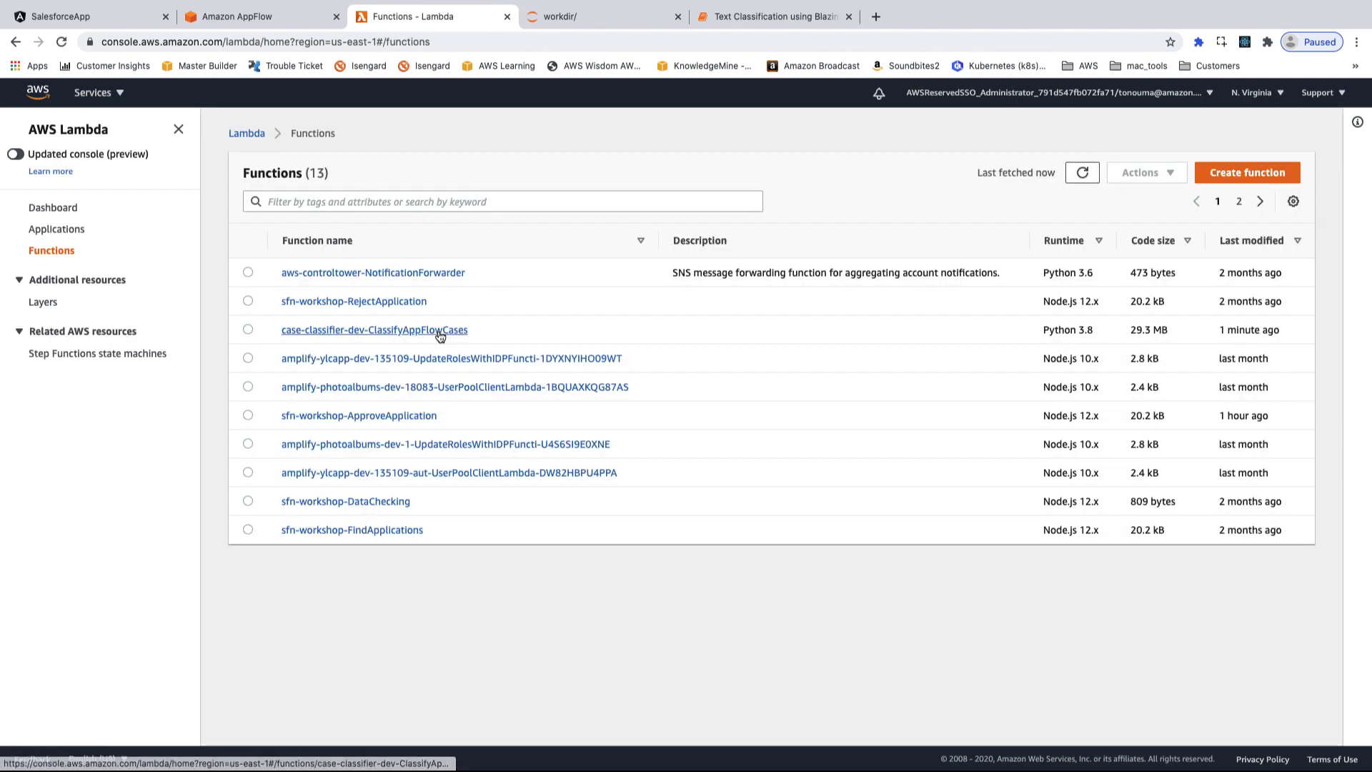
{"action": "left_click", "coordinate": [400, 333]}
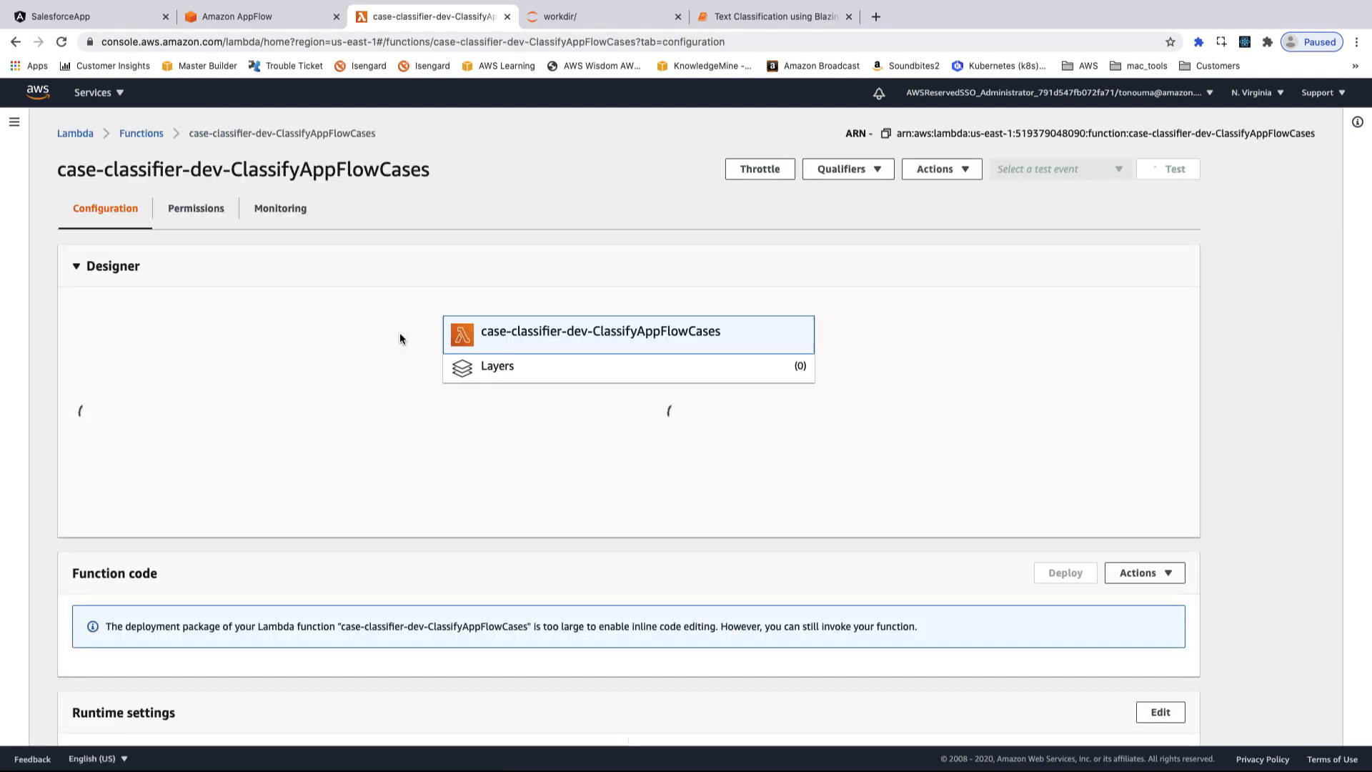
{"action": "left_click", "coordinate": [284, 217]}
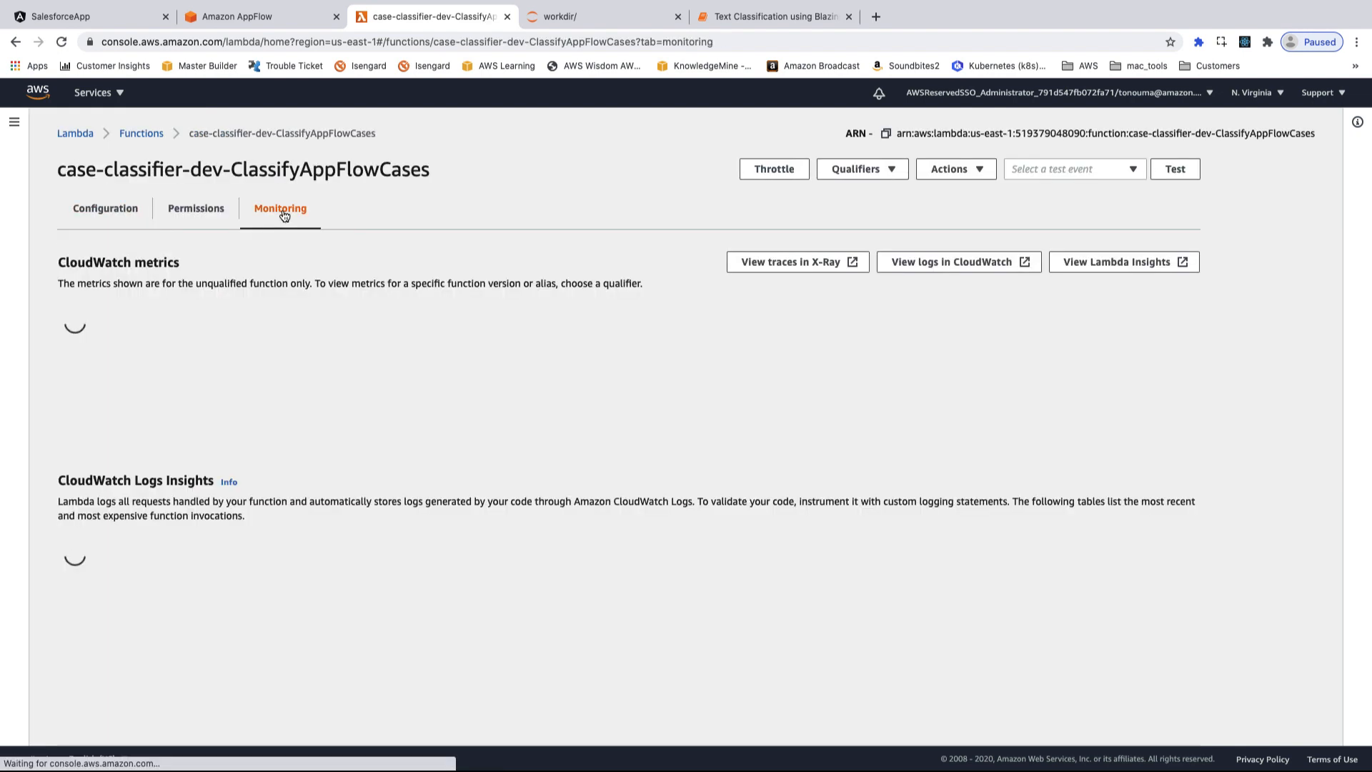
{"action": "left_click", "coordinate": [109, 215]}
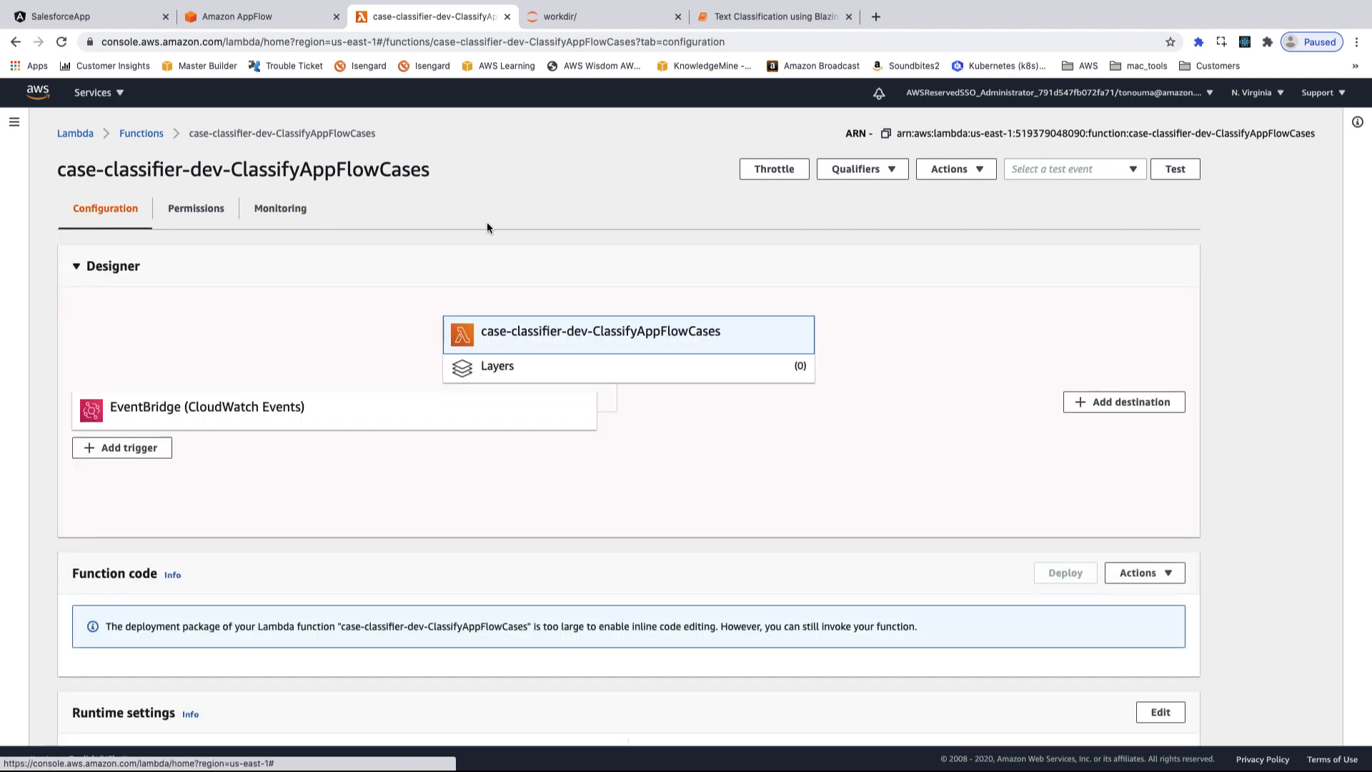
Step: Review the function code, runtime settings, environment variables and designer sections in the configuration of case-classifier-dev-ClassifyAppFlowCases
{"action": "scroll", "coordinate": [487, 227], "scroll_direction": "down", "scroll_amount": 3}
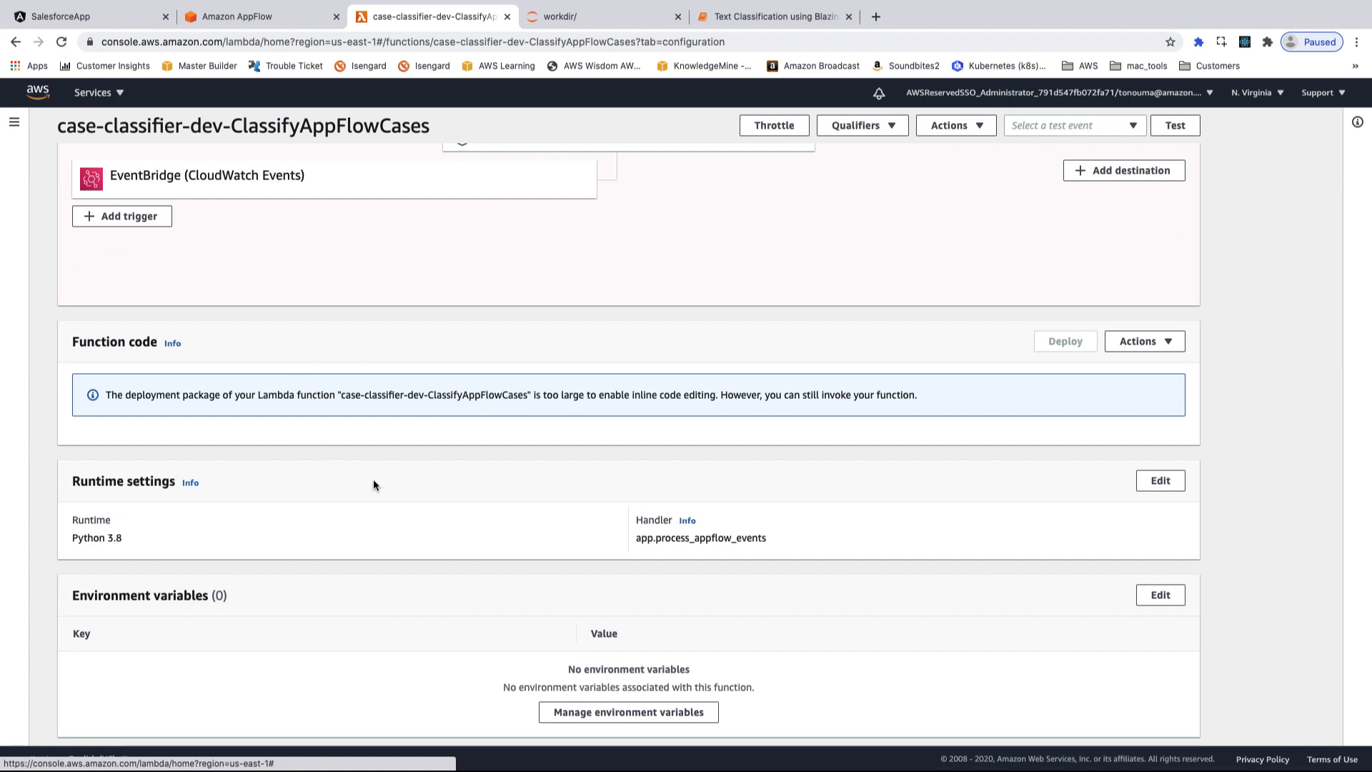
{"action": "scroll", "coordinate": [373, 479], "scroll_direction": "down", "scroll_amount": 3}
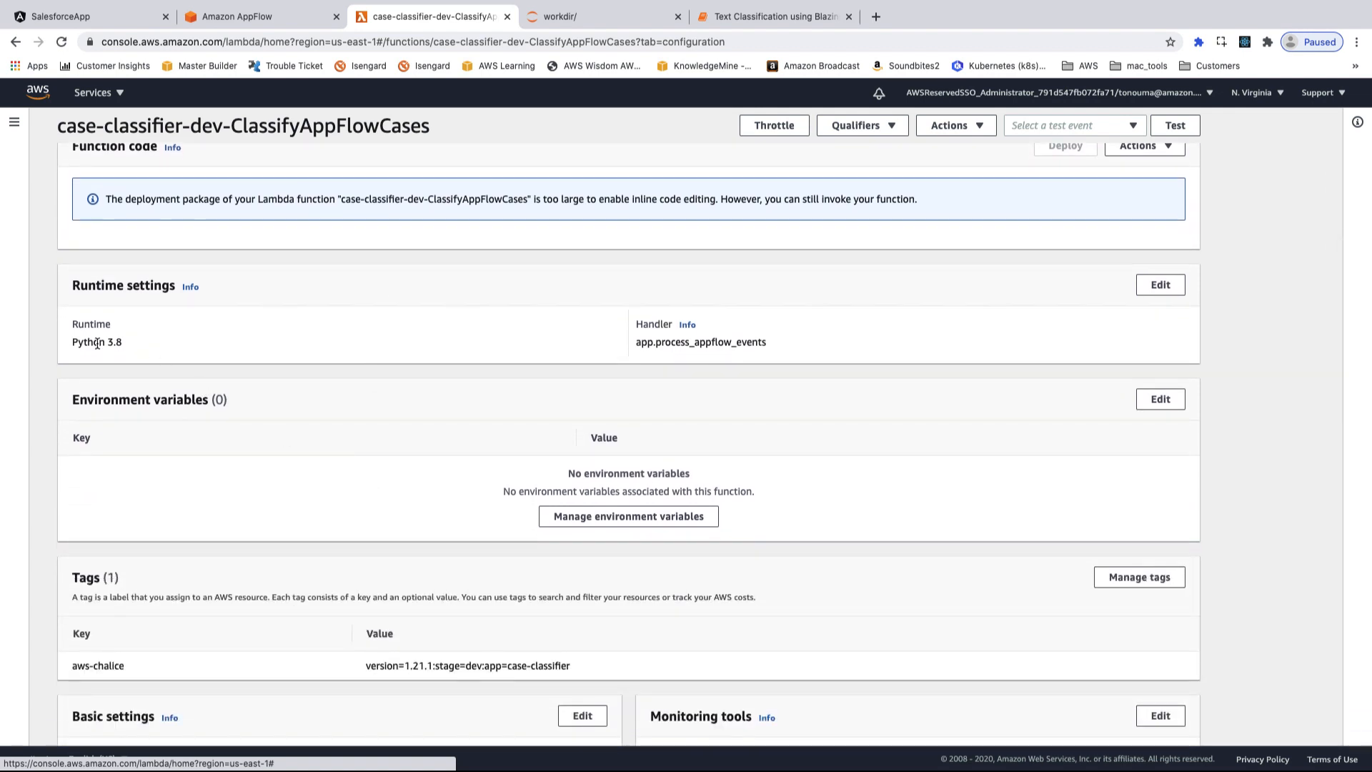
{"action": "scroll", "coordinate": [282, 388], "scroll_direction": "up", "scroll_amount": 5}
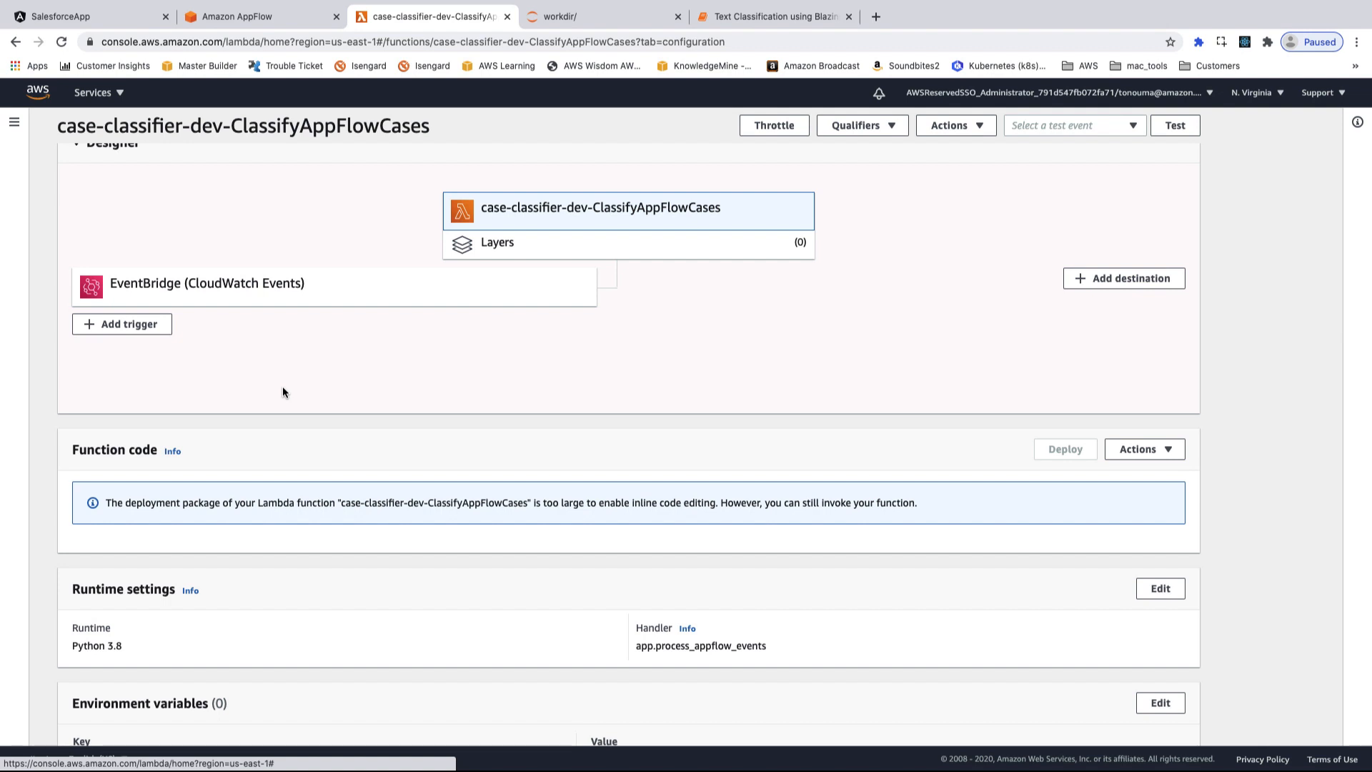
{"action": "scroll", "coordinate": [283, 392], "scroll_direction": "up", "scroll_amount": 1}
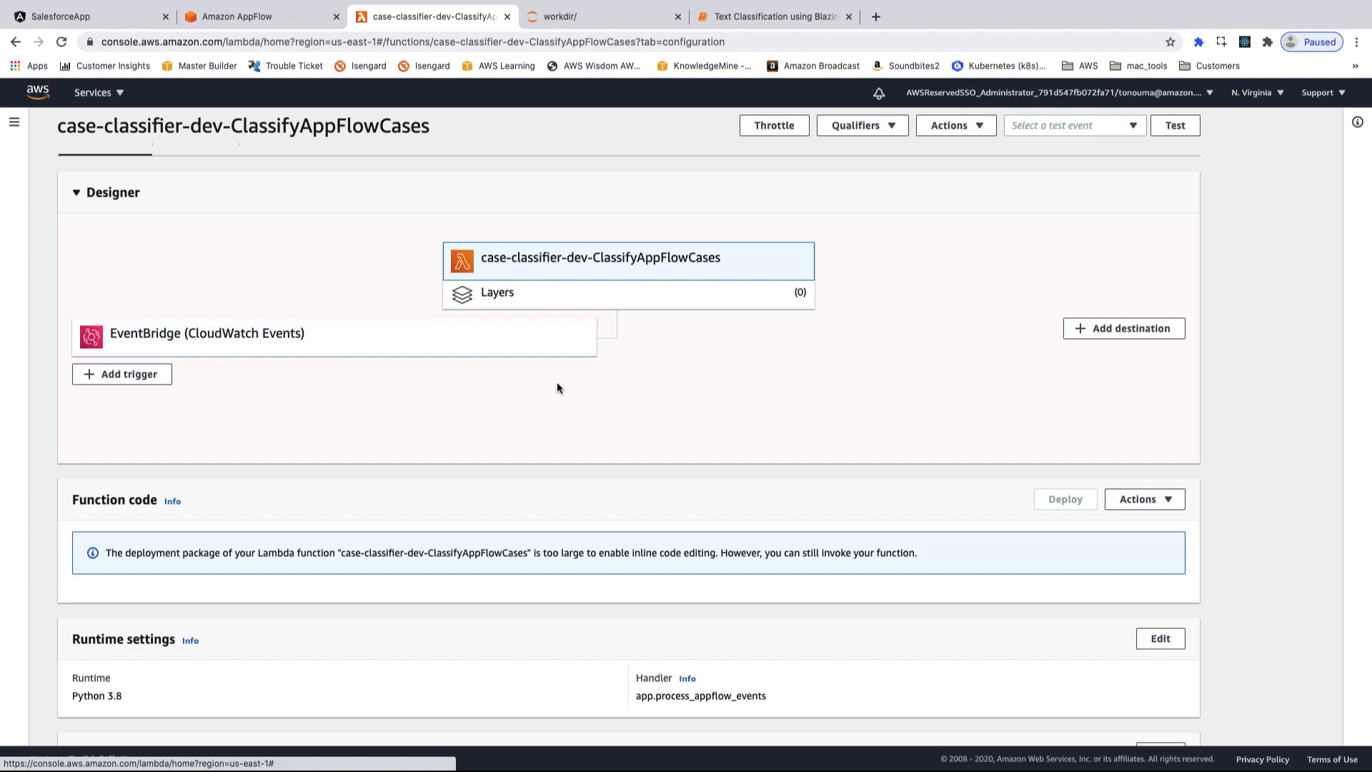
{"action": "scroll", "coordinate": [556, 381], "scroll_direction": "up", "scroll_amount": 2}
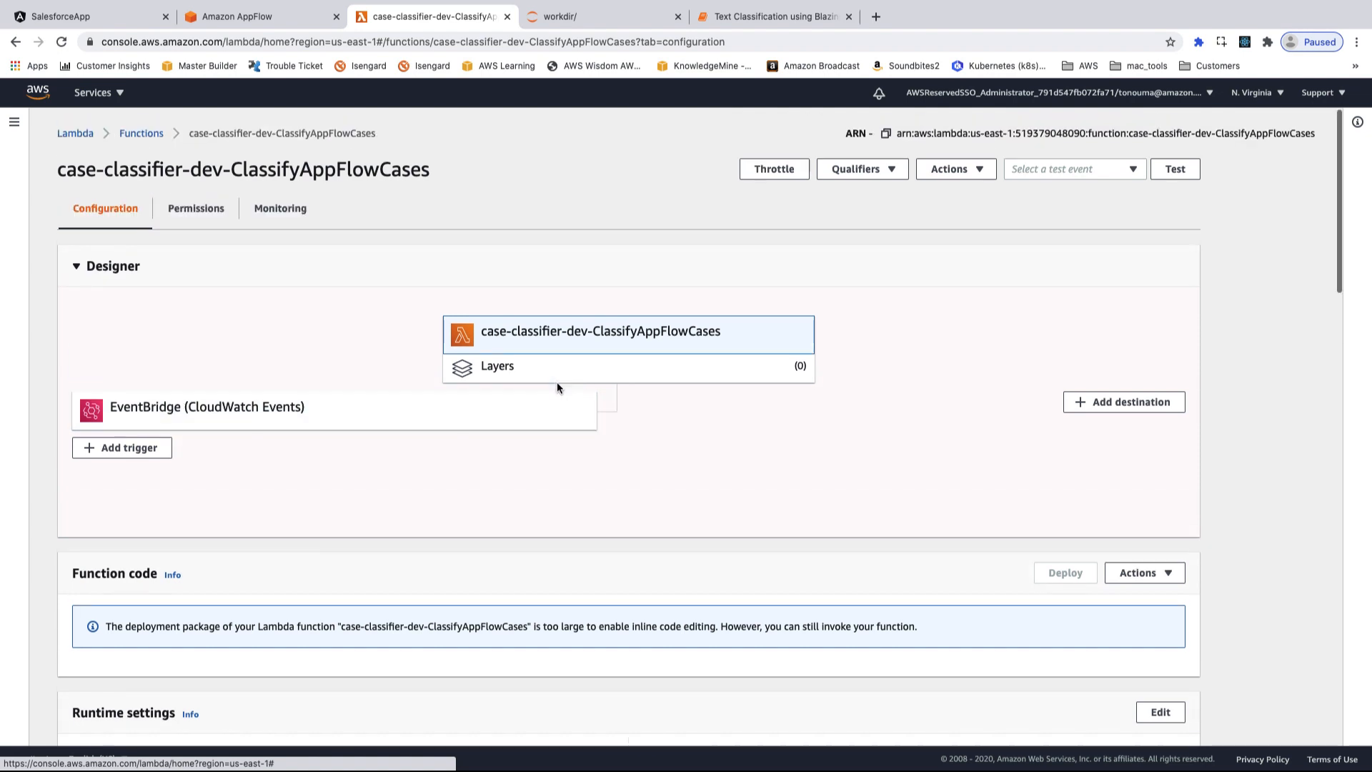
Step: Open the function's CloudWatch logs from its monitoring, open the log stream, and expand and highlight the logged CaseChangeEvent JSON payload
{"action": "left_click", "coordinate": [287, 207]}
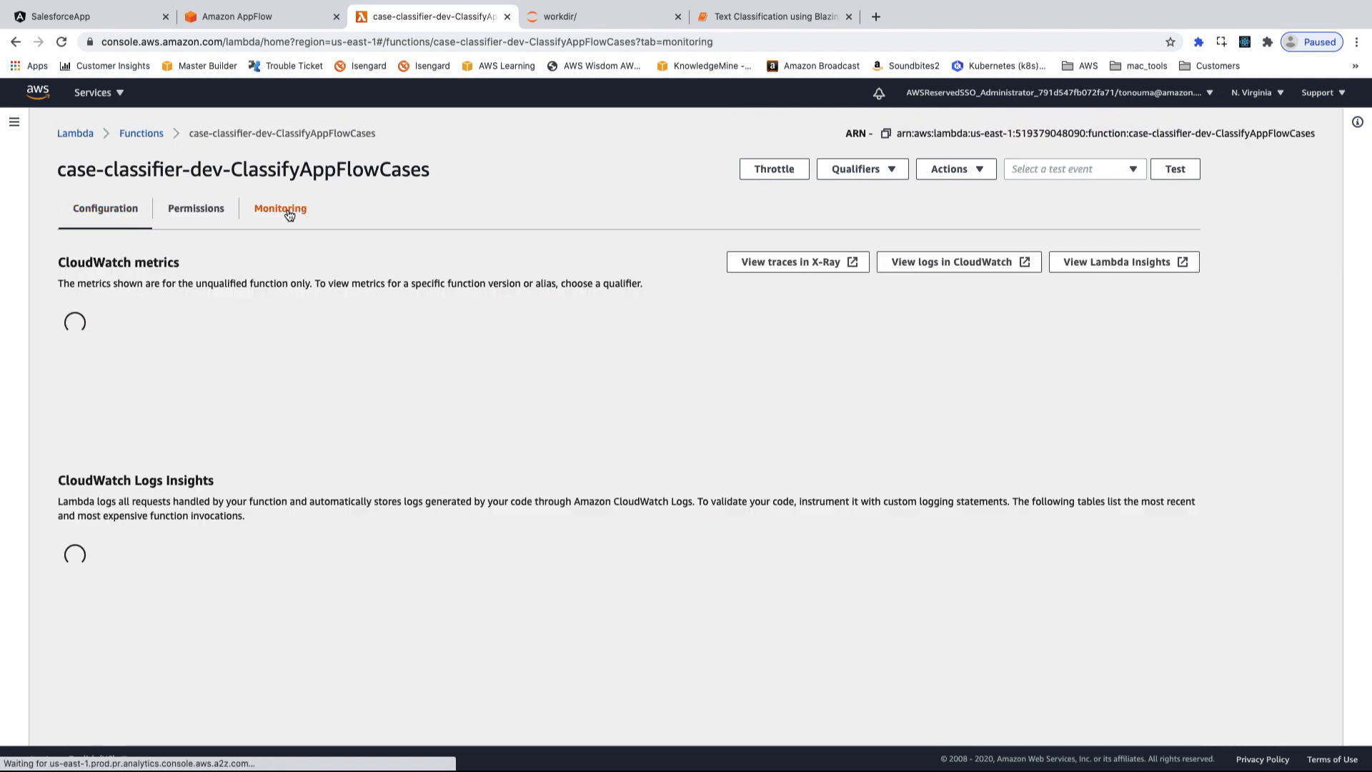
{"action": "left_click", "coordinate": [937, 262]}
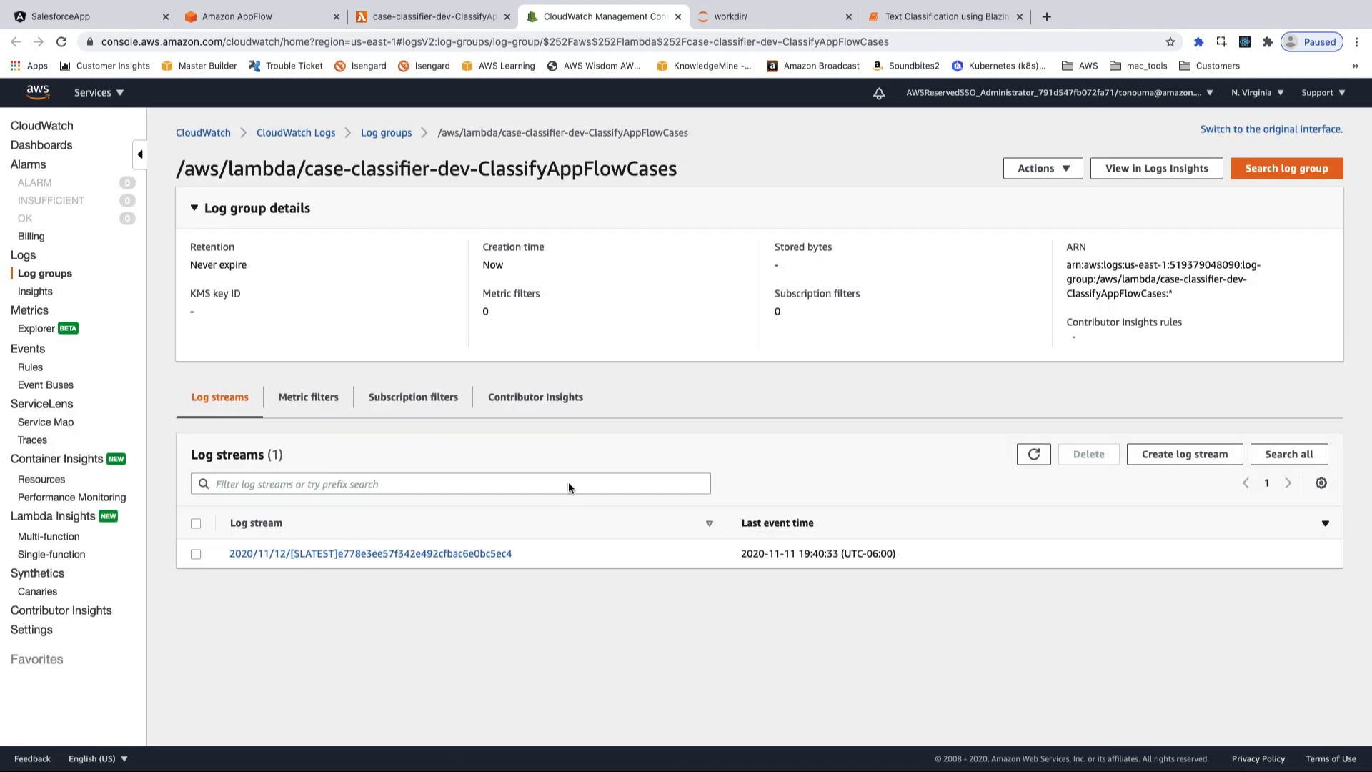
{"action": "left_click", "coordinate": [432, 553]}
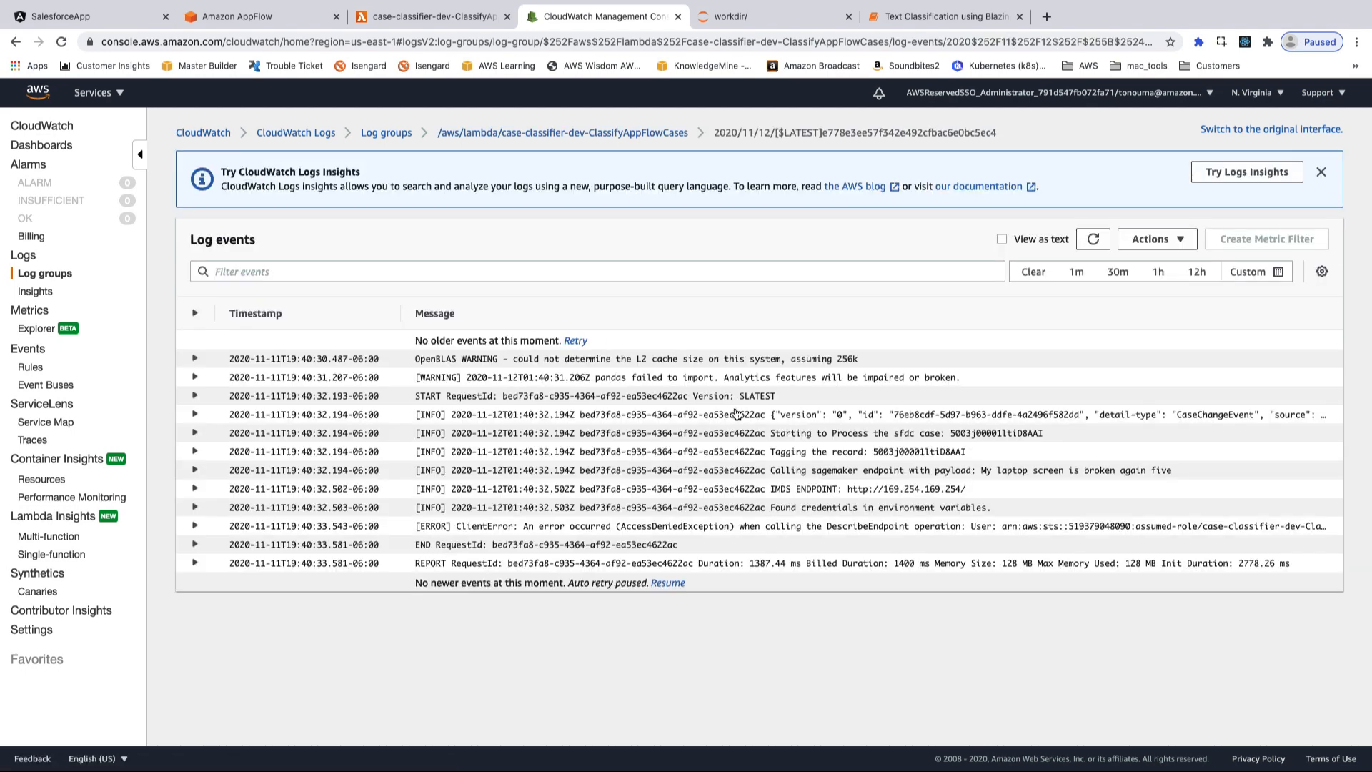
{"action": "left_click", "coordinate": [738, 417]}
{"action": "scroll", "coordinate": [798, 580], "scroll_direction": "down", "scroll_amount": 3}
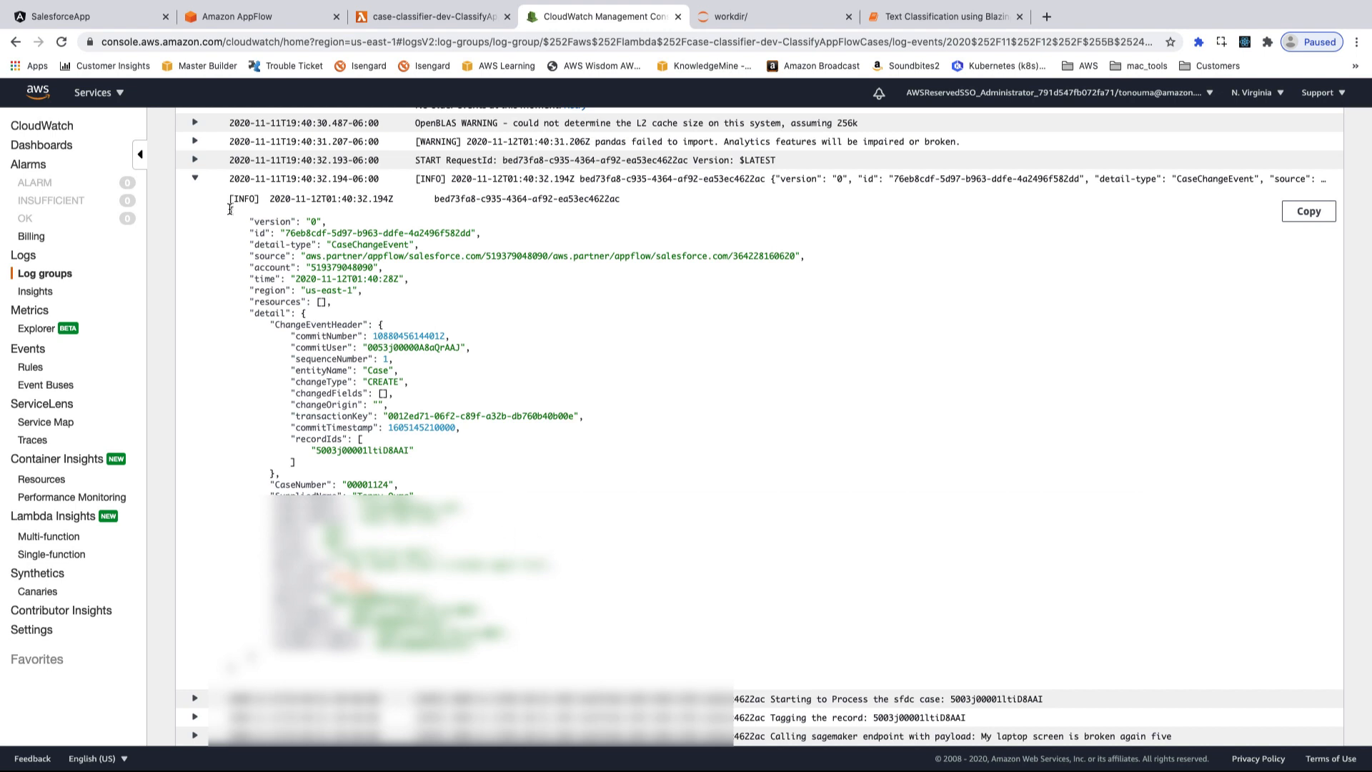
{"action": "left_click_drag", "start_coordinate": [230, 214], "coordinate": [298, 670]}
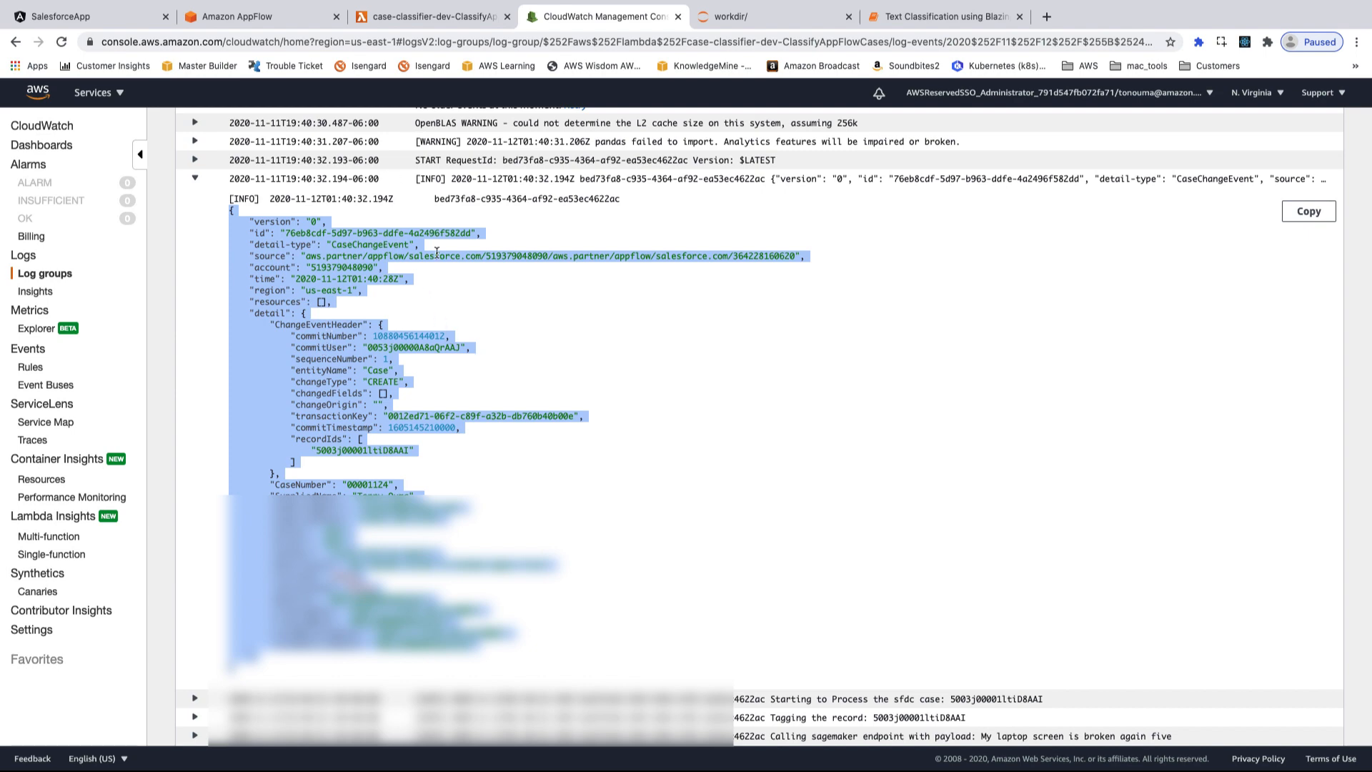
Step: Switch from the AWS console to VS Code and show the case-classifier app.py file in full screen
{"action": "left_click", "coordinate": [423, 14]}
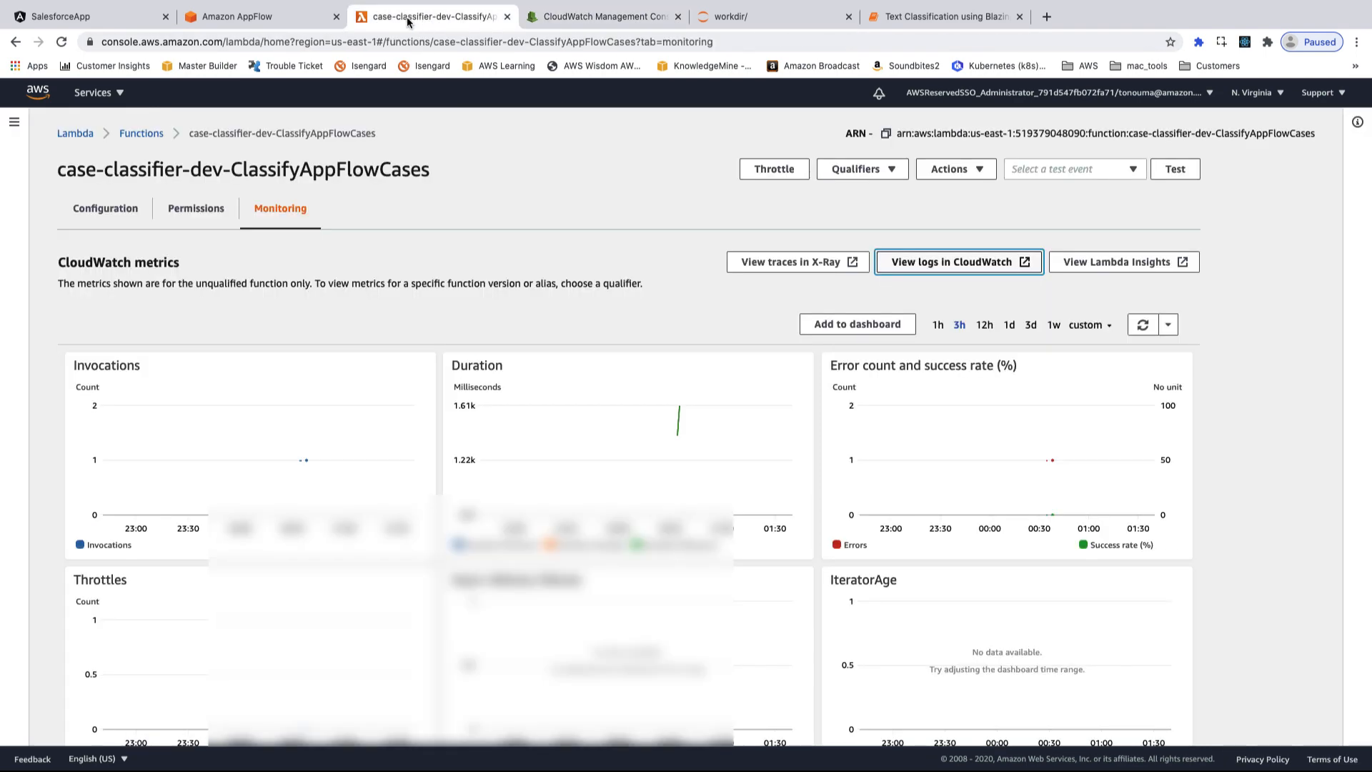
{"action": "left_click", "coordinate": [268, 21]}
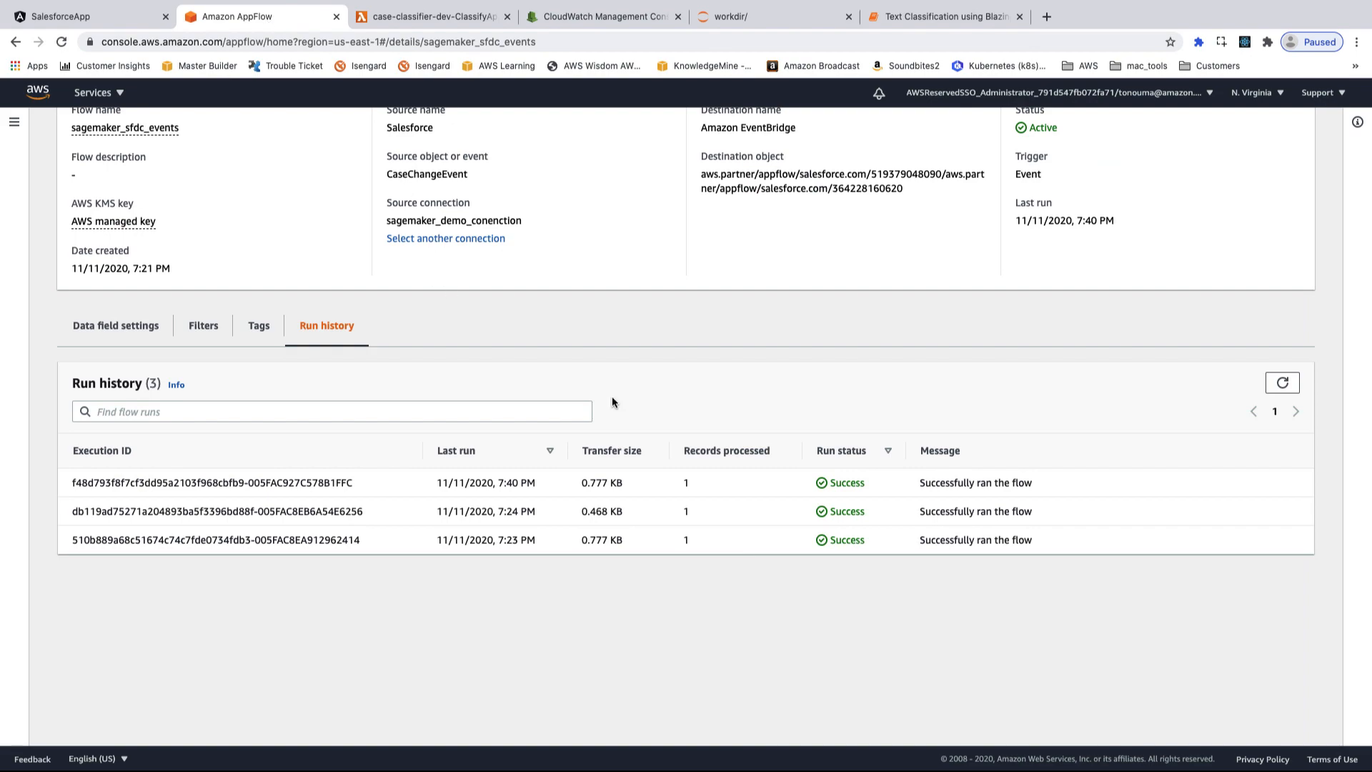
{"action": "scroll", "coordinate": [612, 396], "scroll_direction": "up", "scroll_amount": 5}
{"action": "left_click", "coordinate": [450, 17]}
{"action": "key", "text": "ctrl+Right"}
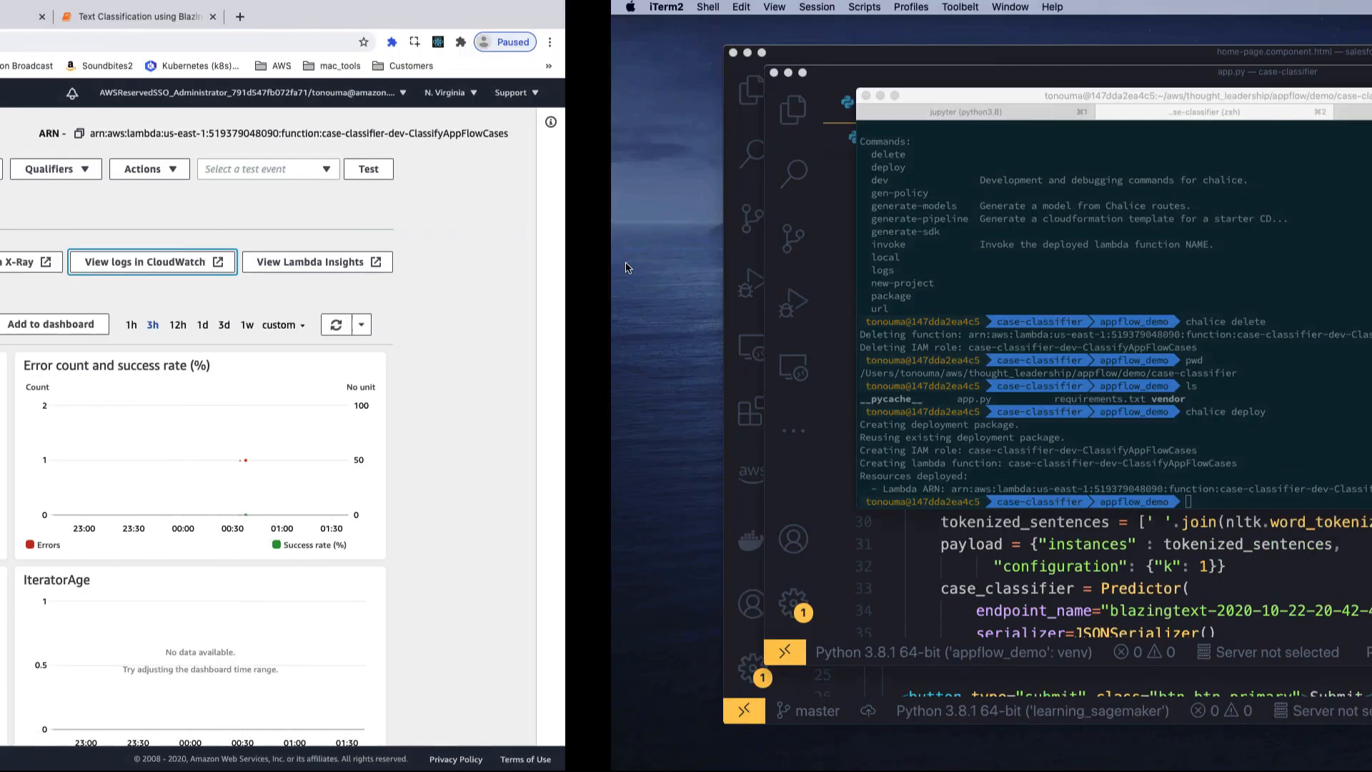
{"action": "left_click", "coordinate": [1011, 552]}
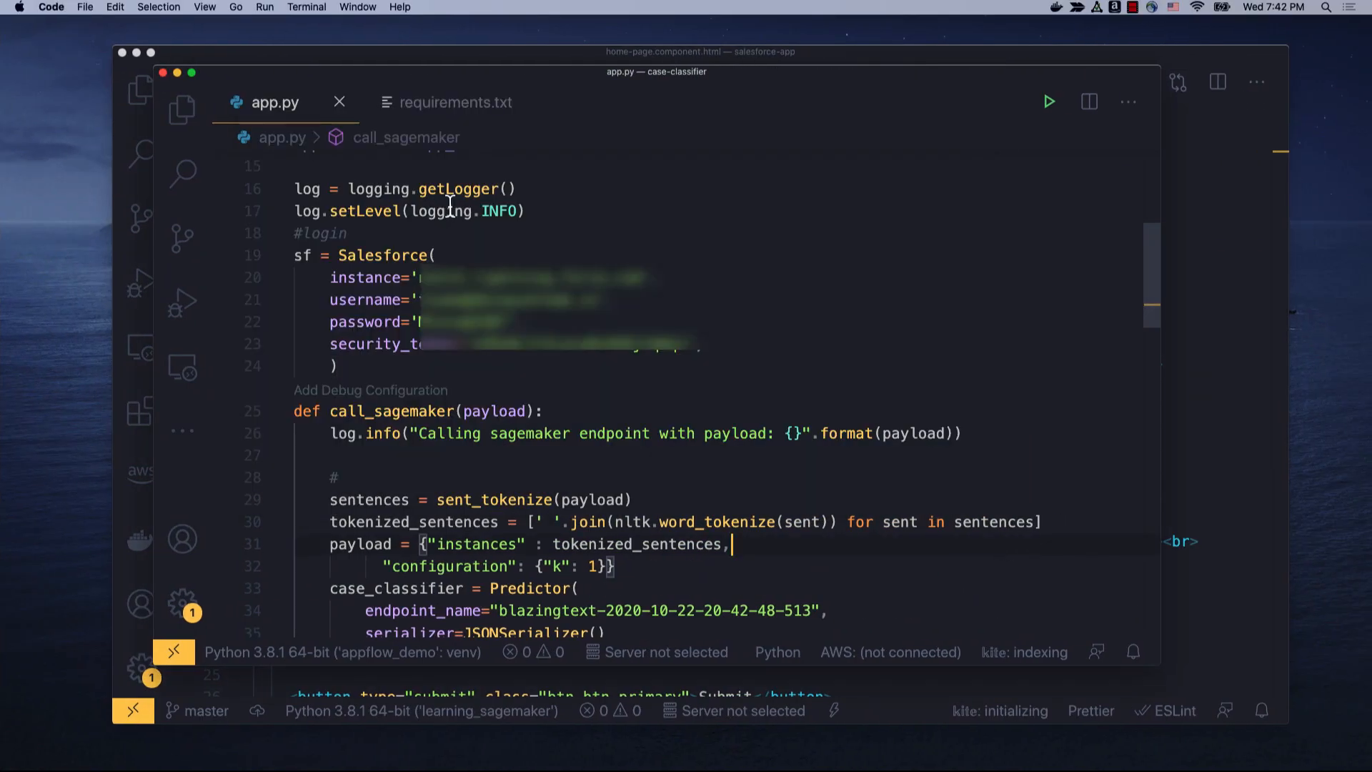
{"action": "left_click", "coordinate": [192, 73]}
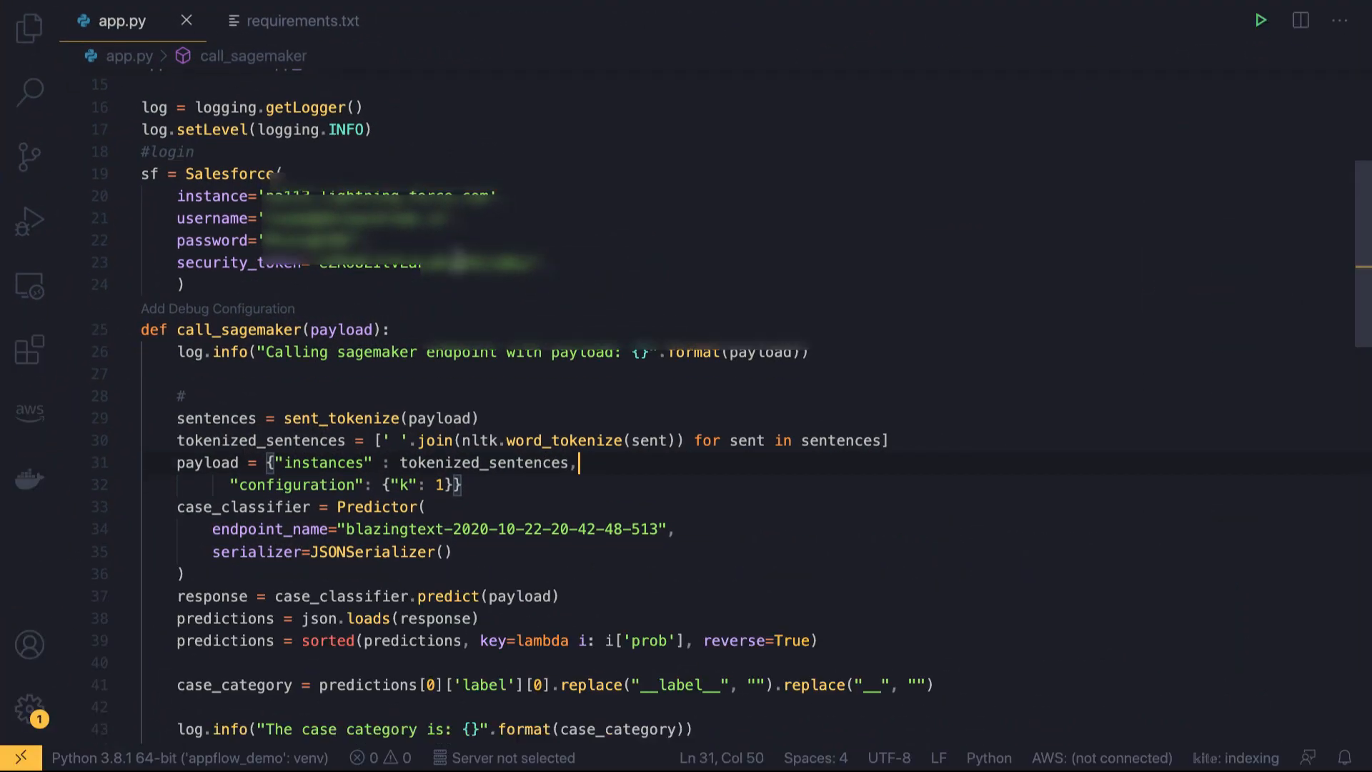
{"action": "scroll", "coordinate": [600, 350], "scroll_direction": "up", "scroll_amount": 1}
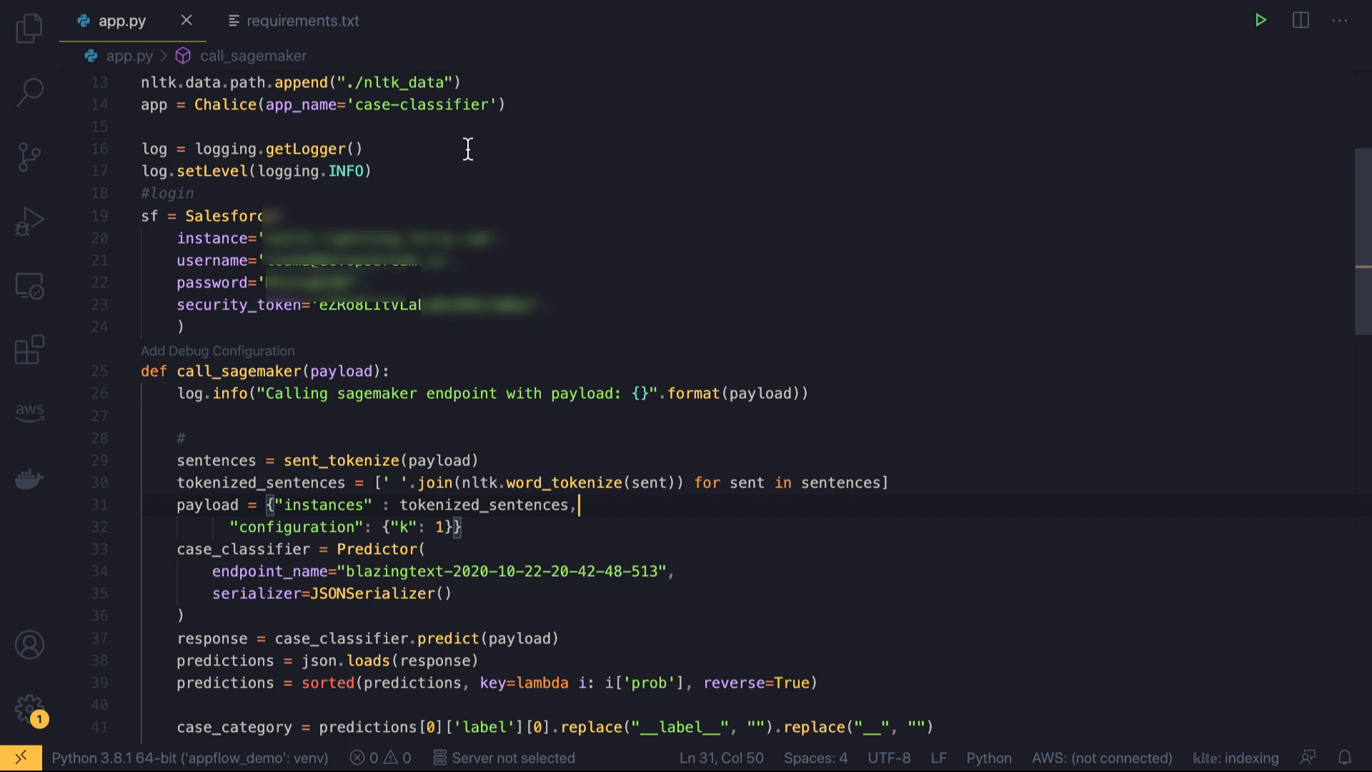
Step: Examine process_appflow_events in app.py, highlighting the recordIds and Description lookups and the process_case call
{"action": "scroll", "coordinate": [392, 179], "scroll_direction": "down", "scroll_amount": 1}
{"action": "left_click_drag", "start_coordinate": [367, 90], "coordinate": [223, 89]}
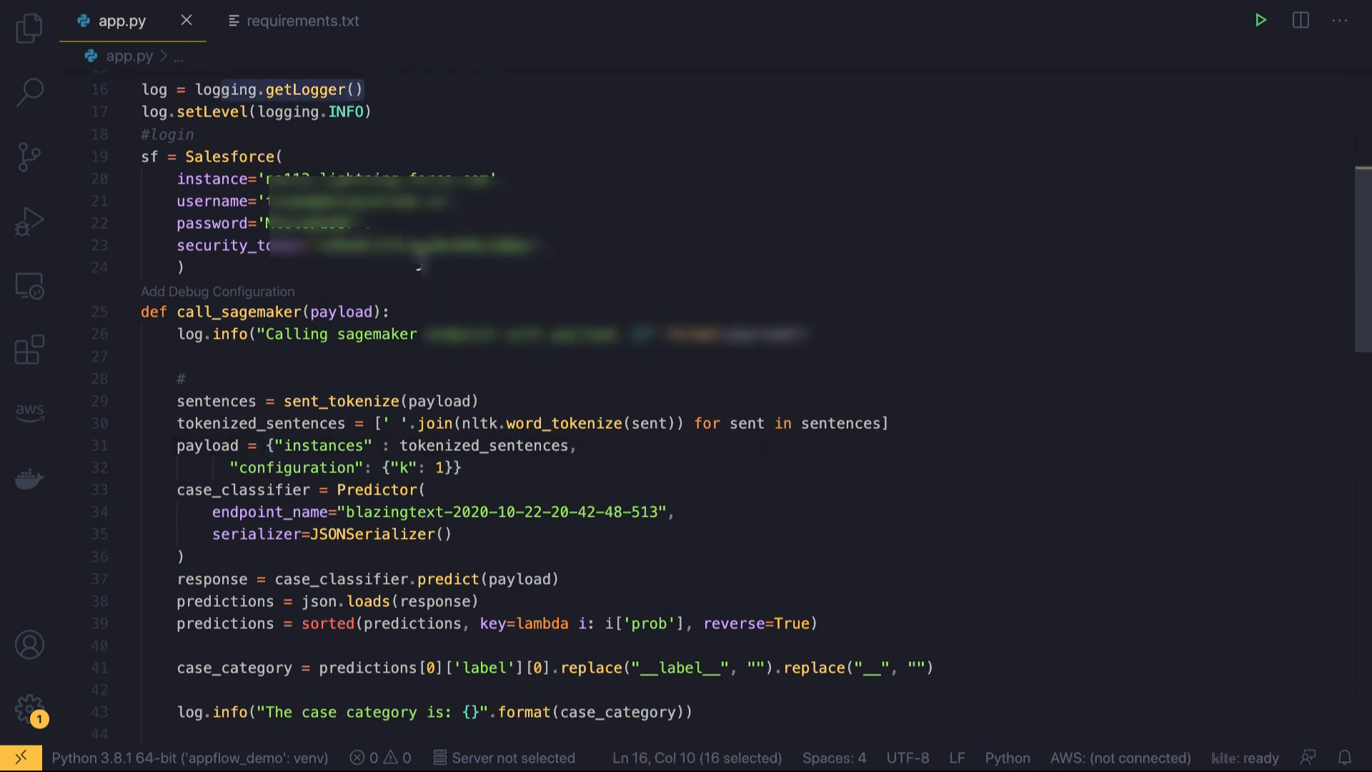
{"action": "double_click", "coordinate": [249, 312]}
{"action": "scroll", "coordinate": [556, 426], "scroll_direction": "down", "scroll_amount": 3}
{"action": "scroll", "coordinate": [556, 426], "scroll_direction": "down", "scroll_amount": 12}
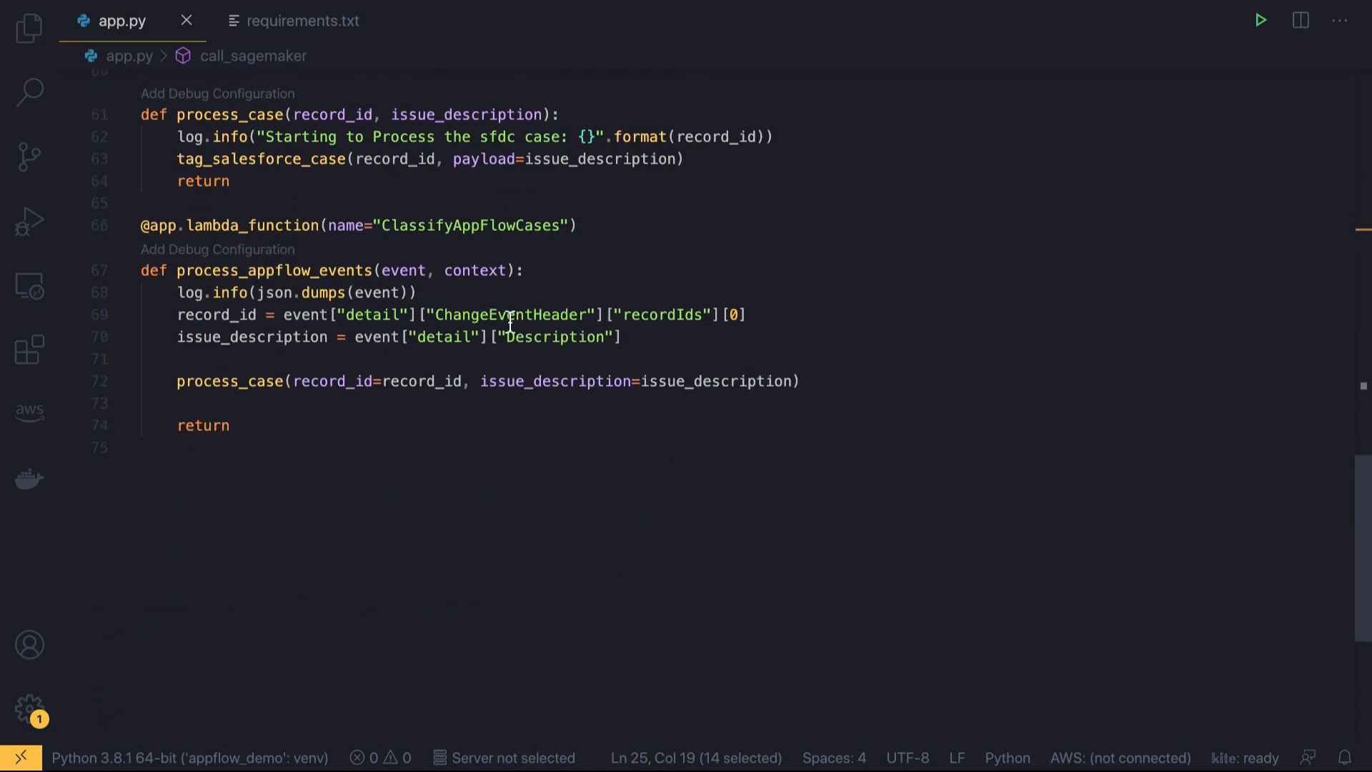
{"action": "double_click", "coordinate": [179, 314]}
{"action": "double_click", "coordinate": [662, 314]}
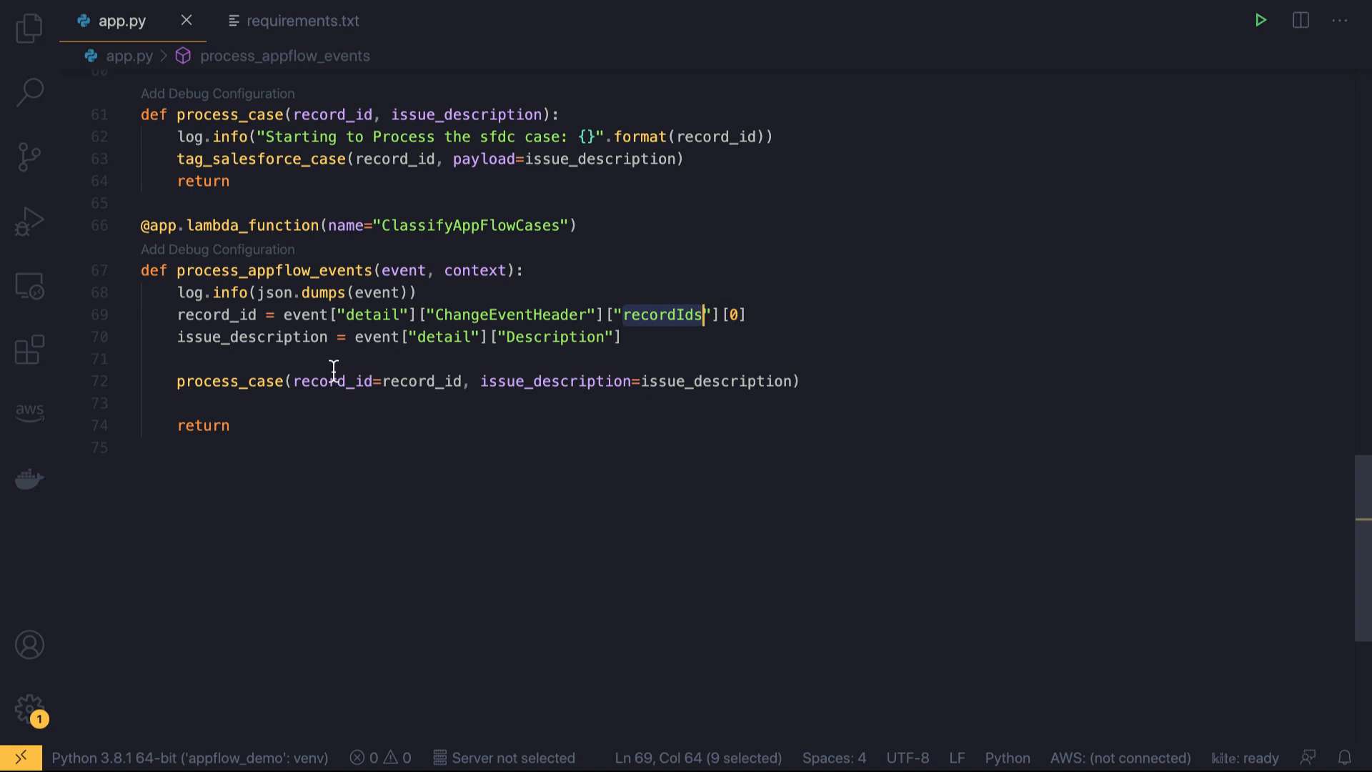
{"action": "double_click", "coordinate": [557, 337]}
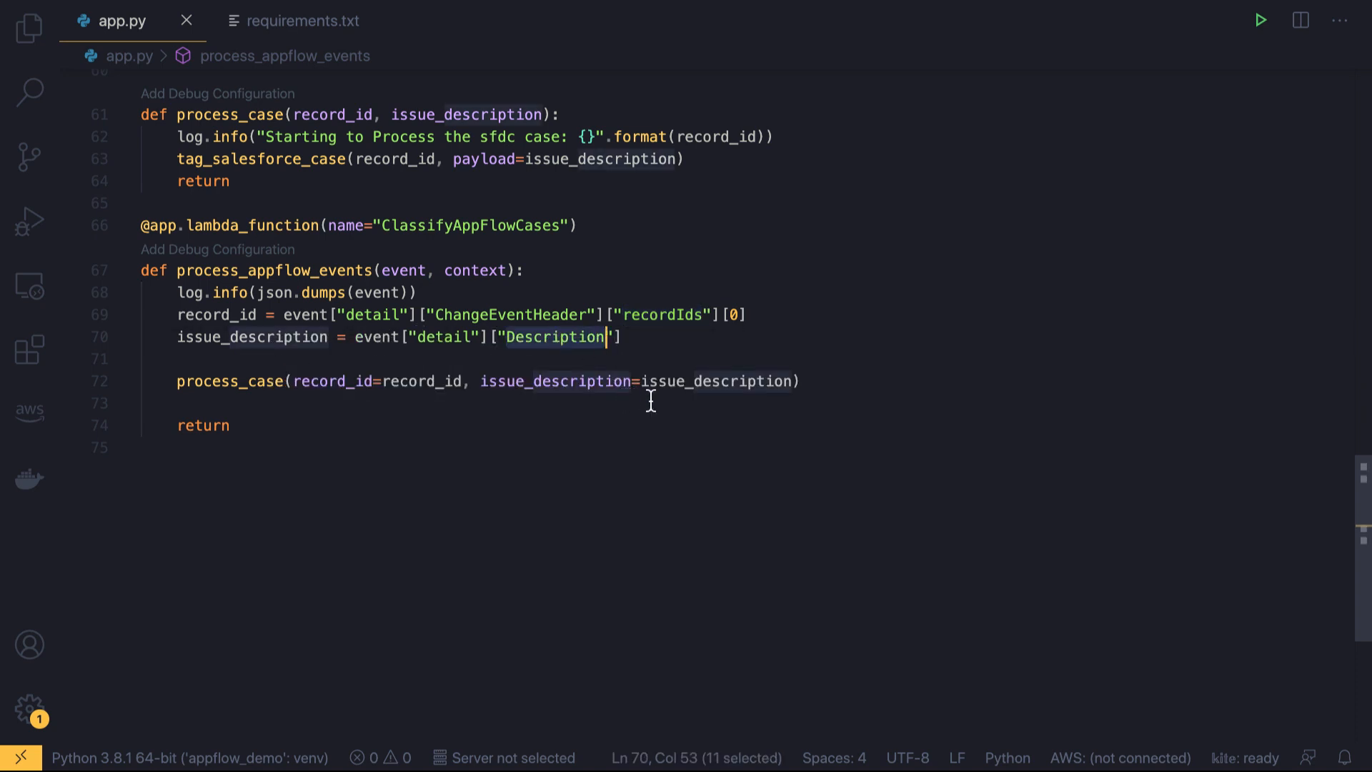
{"action": "double_click", "coordinate": [251, 383]}
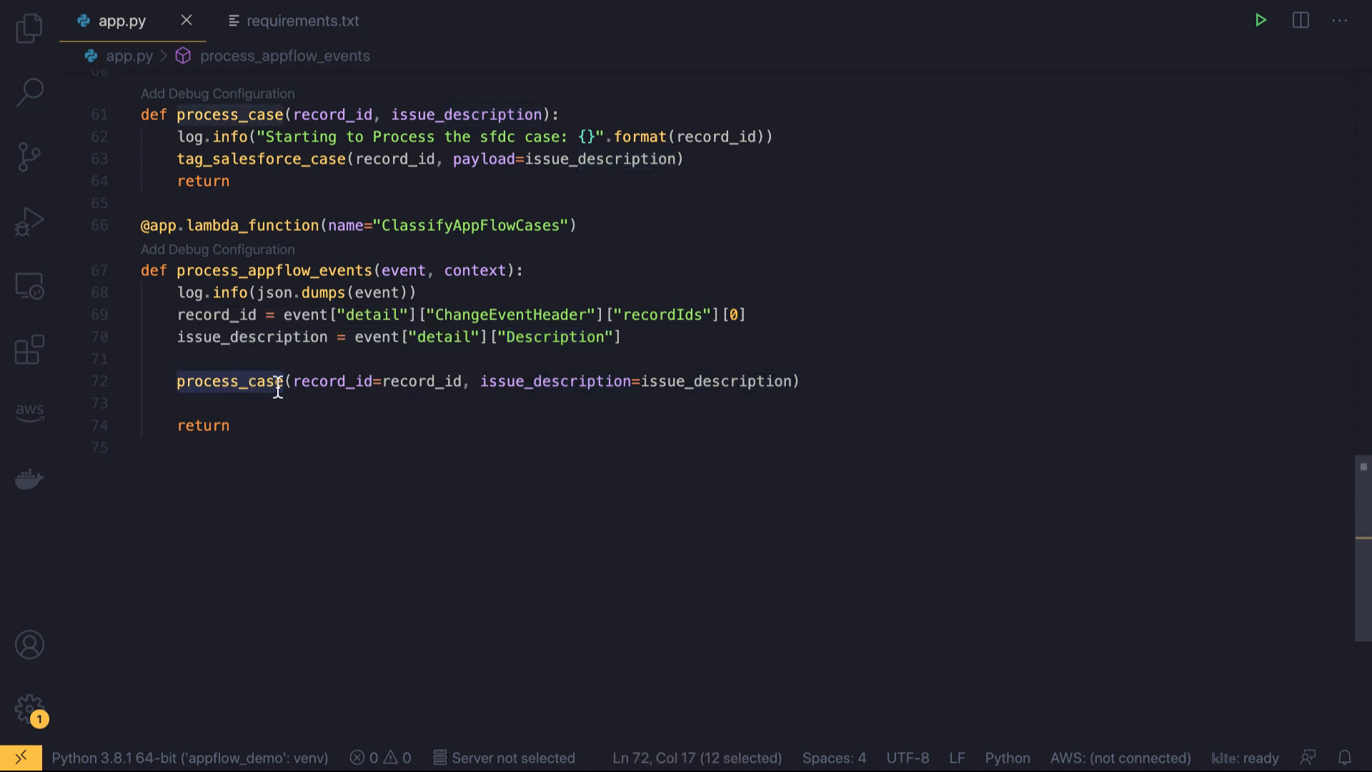
Step: Return to the imports at the start of app.py and highlight the sagemaker.predictor module
{"action": "scroll", "coordinate": [275, 383], "scroll_direction": "up", "scroll_amount": 5}
{"action": "scroll", "coordinate": [279, 392], "scroll_direction": "up", "scroll_amount": 8}
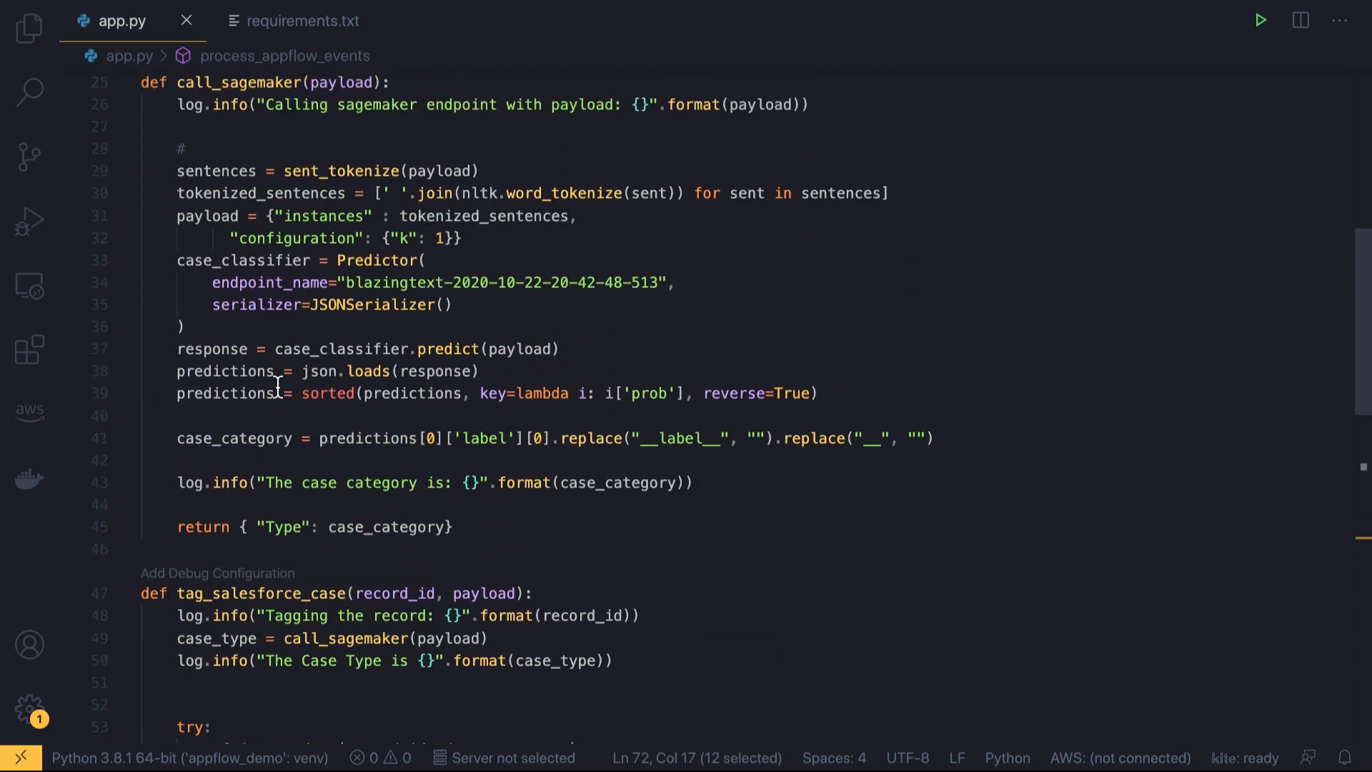
{"action": "scroll", "coordinate": [279, 386], "scroll_direction": "up", "scroll_amount": 8}
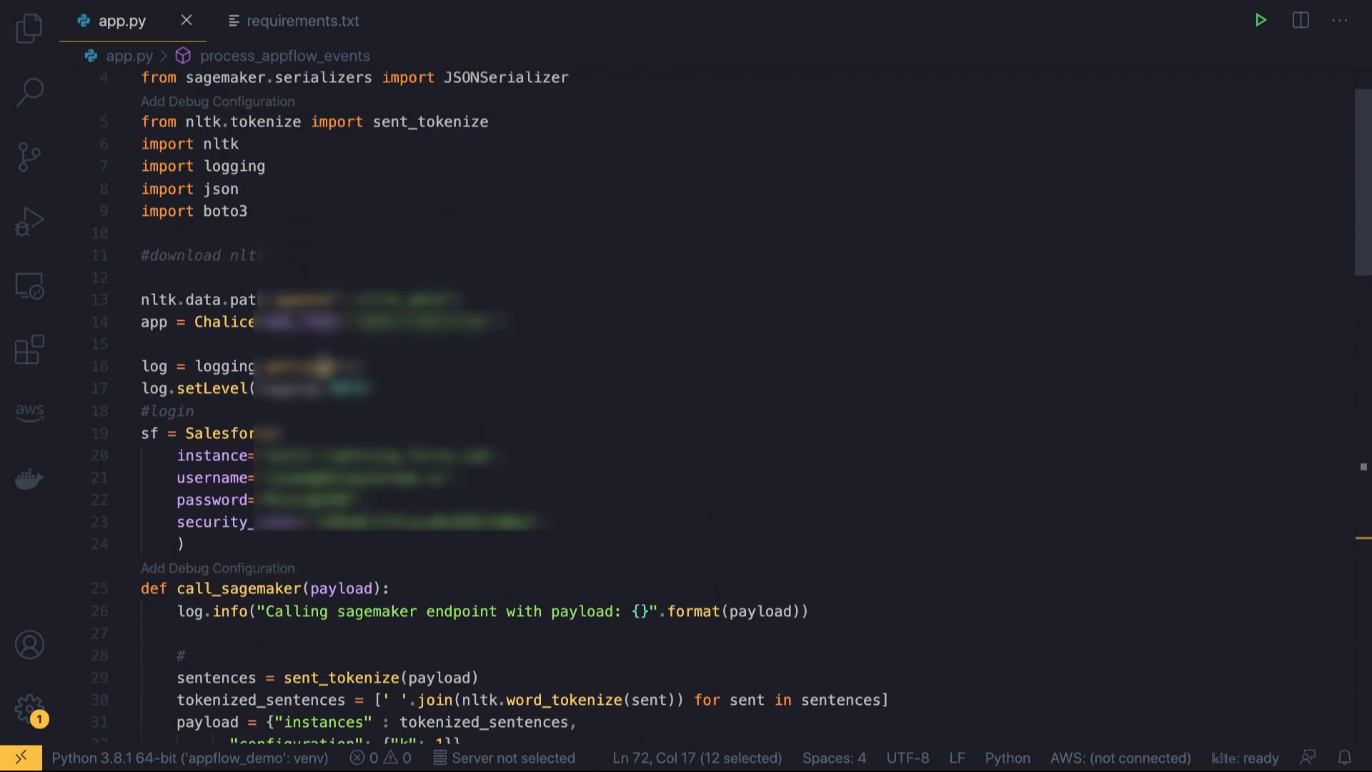
{"action": "scroll", "coordinate": [323, 366], "scroll_direction": "up", "scroll_amount": 1}
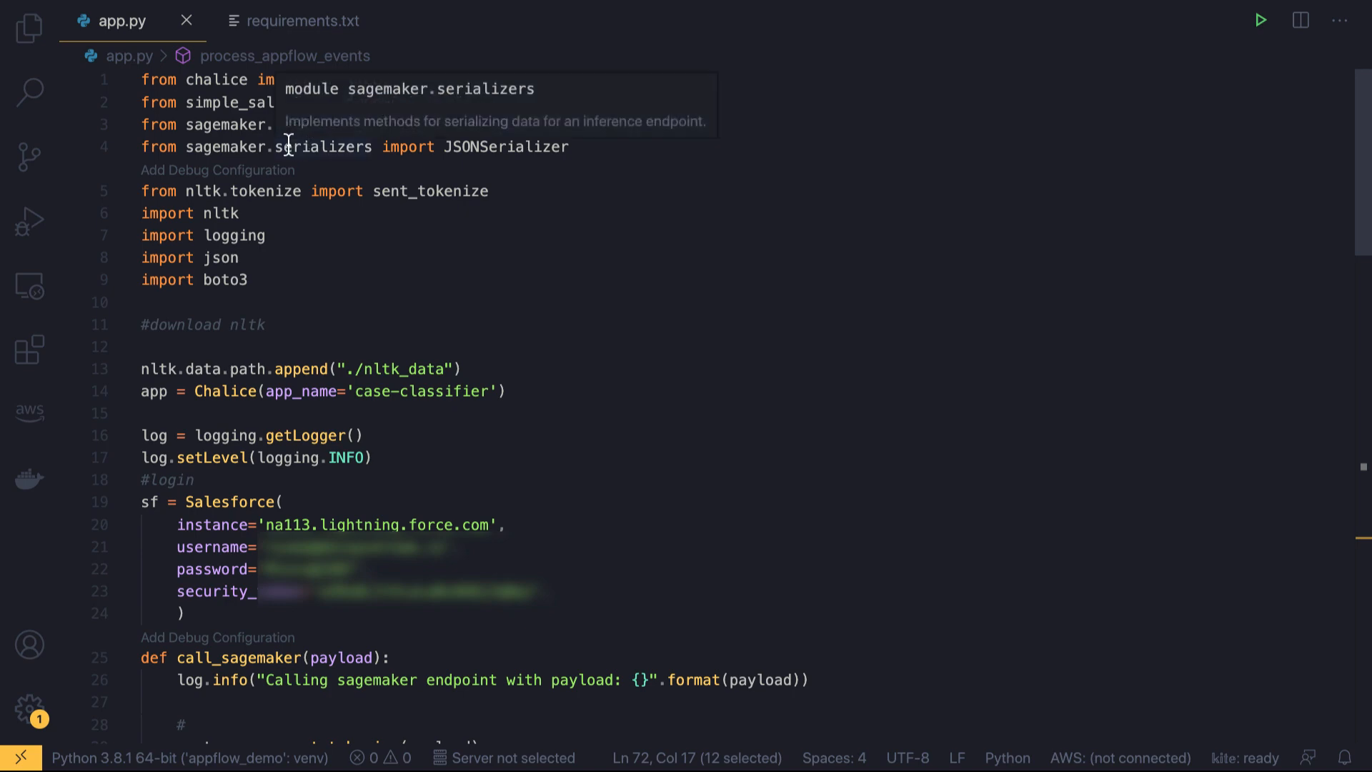
{"action": "left_click", "coordinate": [306, 124]}
{"action": "double_click", "coordinate": [307, 124]}
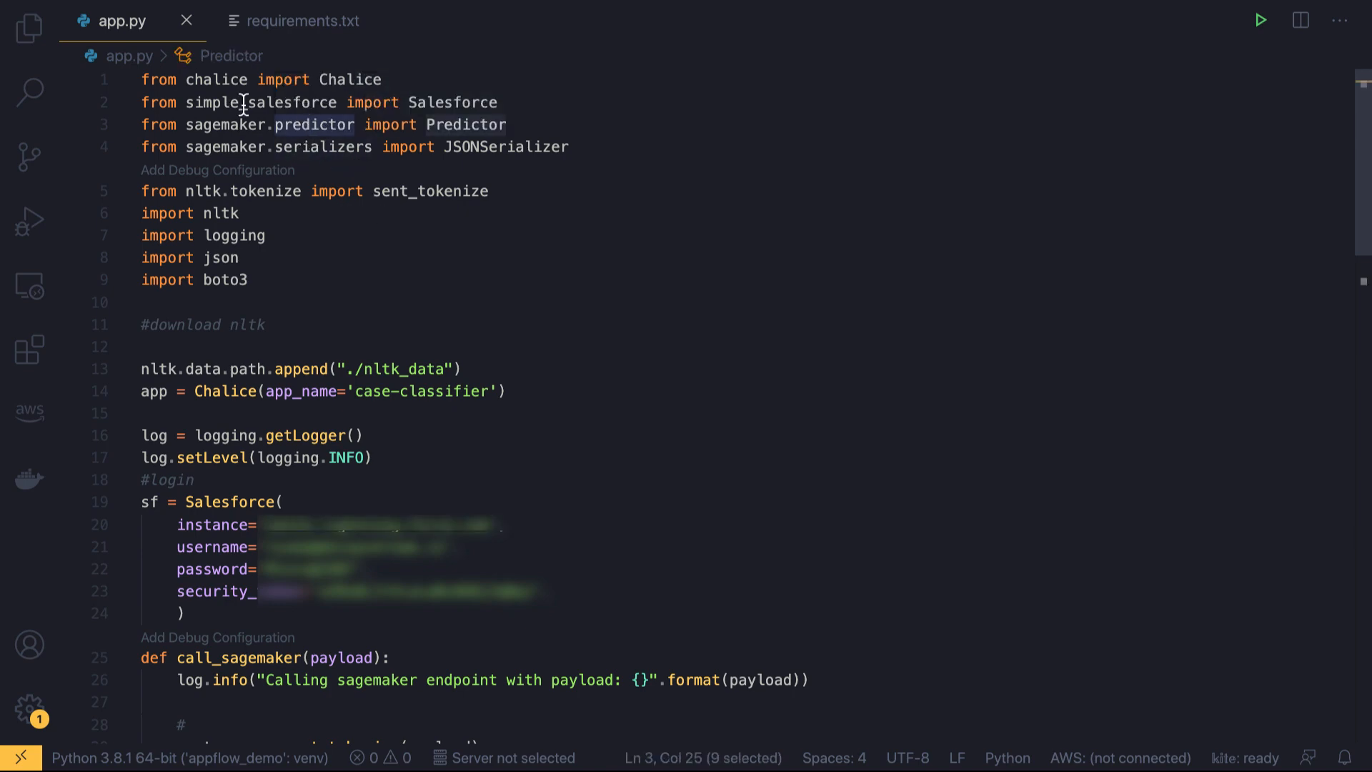
Step: Examine the call_sagemaker function in app.py, including the Predictor's endpoint name and the returned case category
{"action": "scroll", "coordinate": [510, 320], "scroll_direction": "down", "scroll_amount": 10}
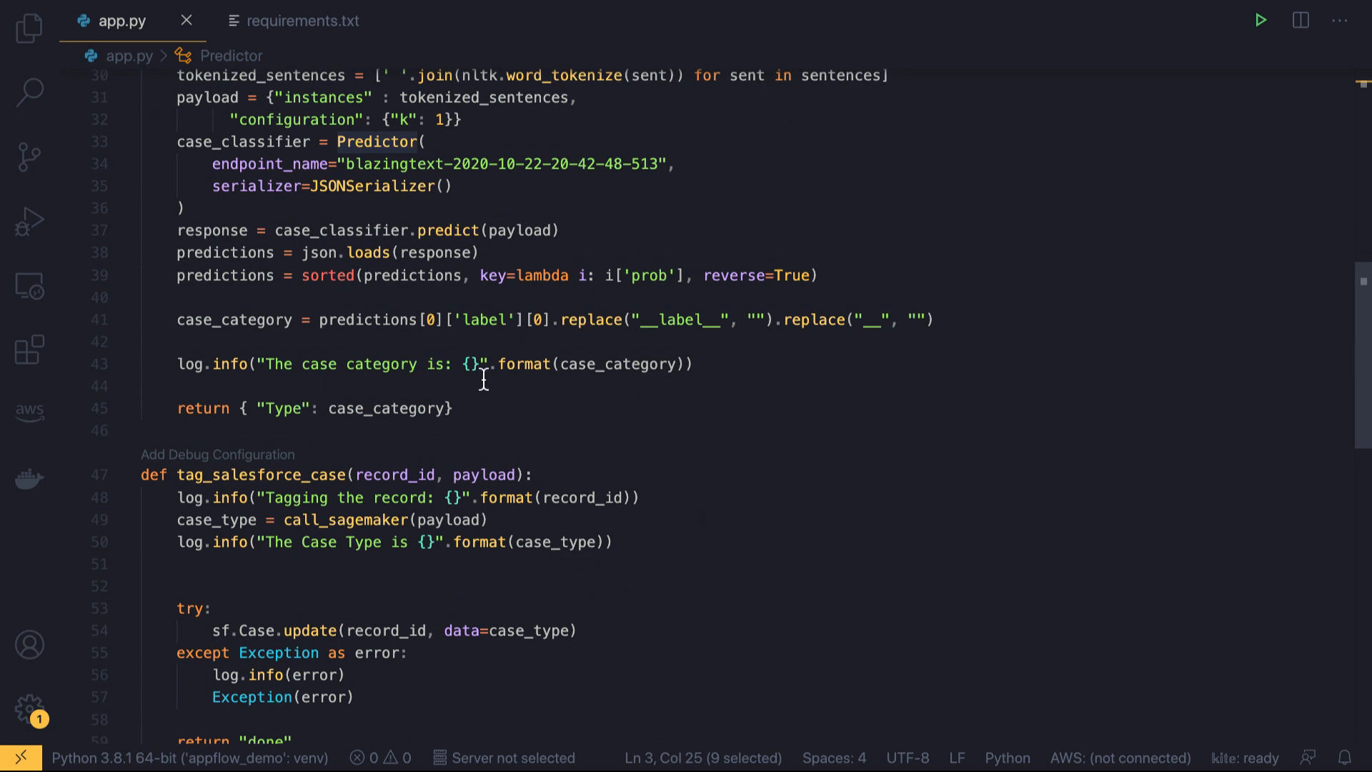
{"action": "double_click", "coordinate": [496, 164]}
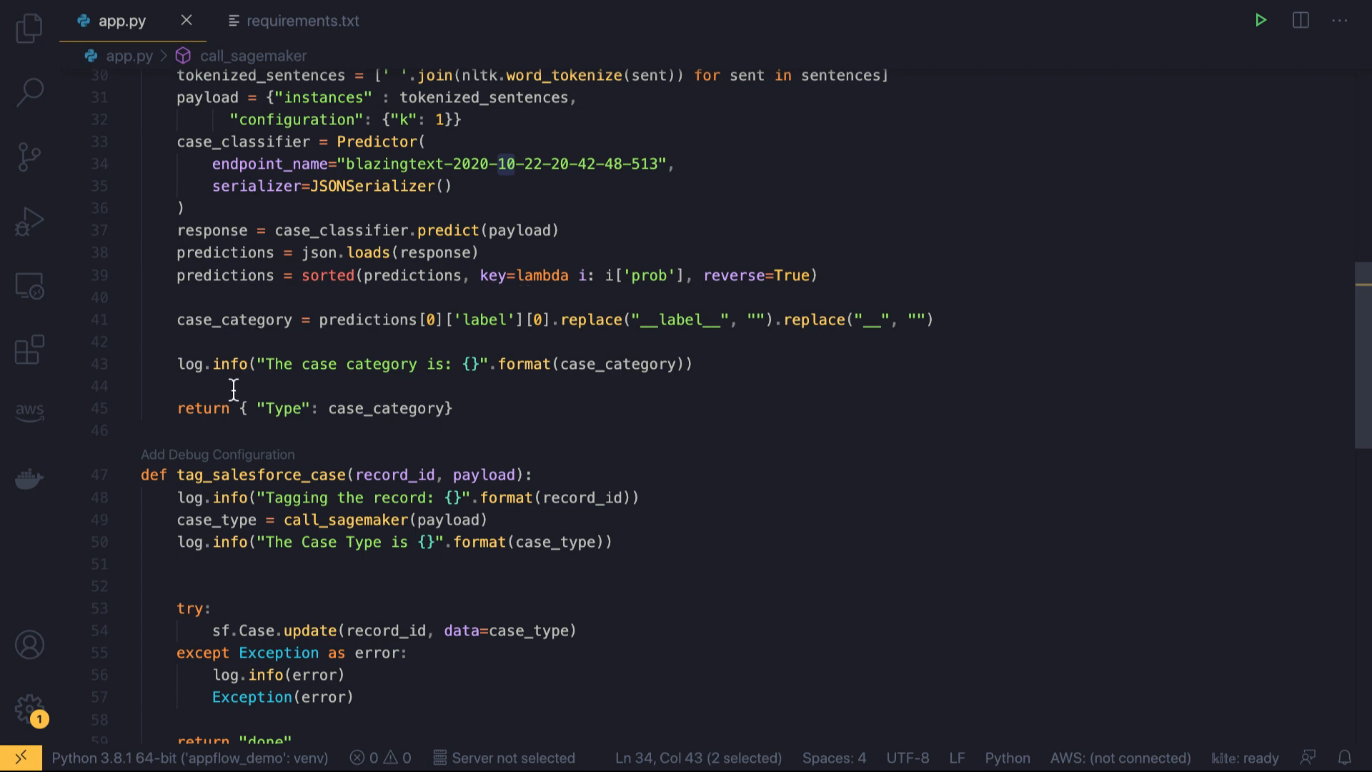
{"action": "double_click", "coordinate": [207, 408]}
{"action": "scroll", "coordinate": [254, 404], "scroll_direction": "up", "scroll_amount": 2}
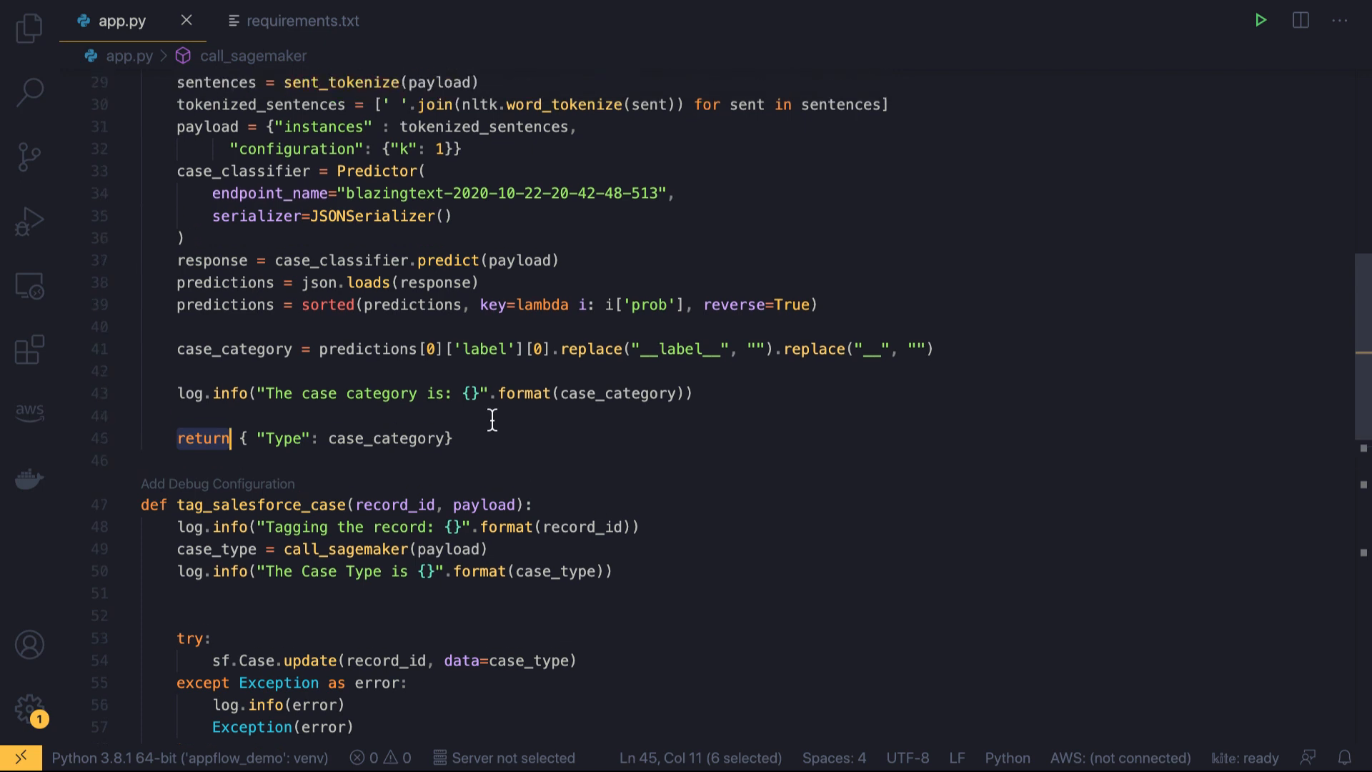
{"action": "left_click", "coordinate": [260, 100]}
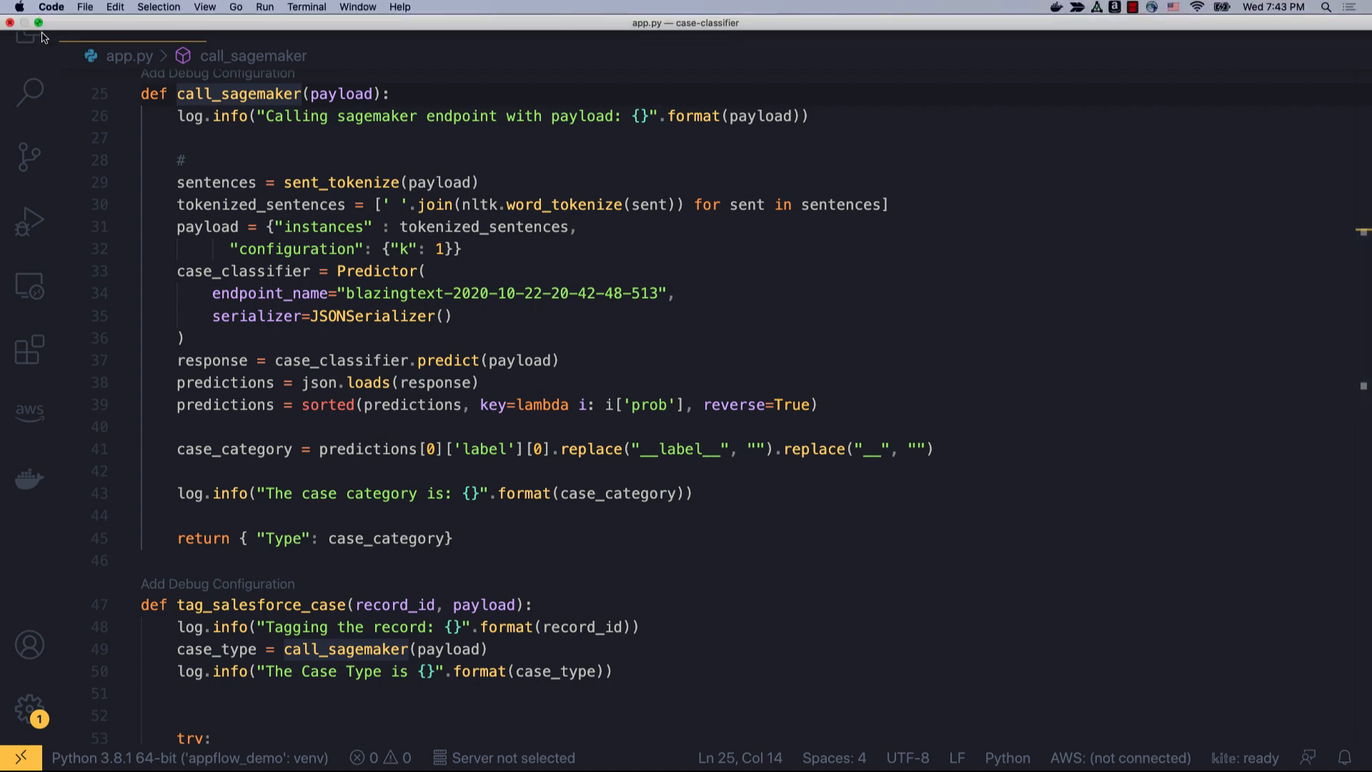
Step: Leave the full-screen editor, switch to the data_enrichment_demo presentation in PowerPoint and start the slide show from the Architecture slide
{"action": "left_click", "coordinate": [39, 23]}
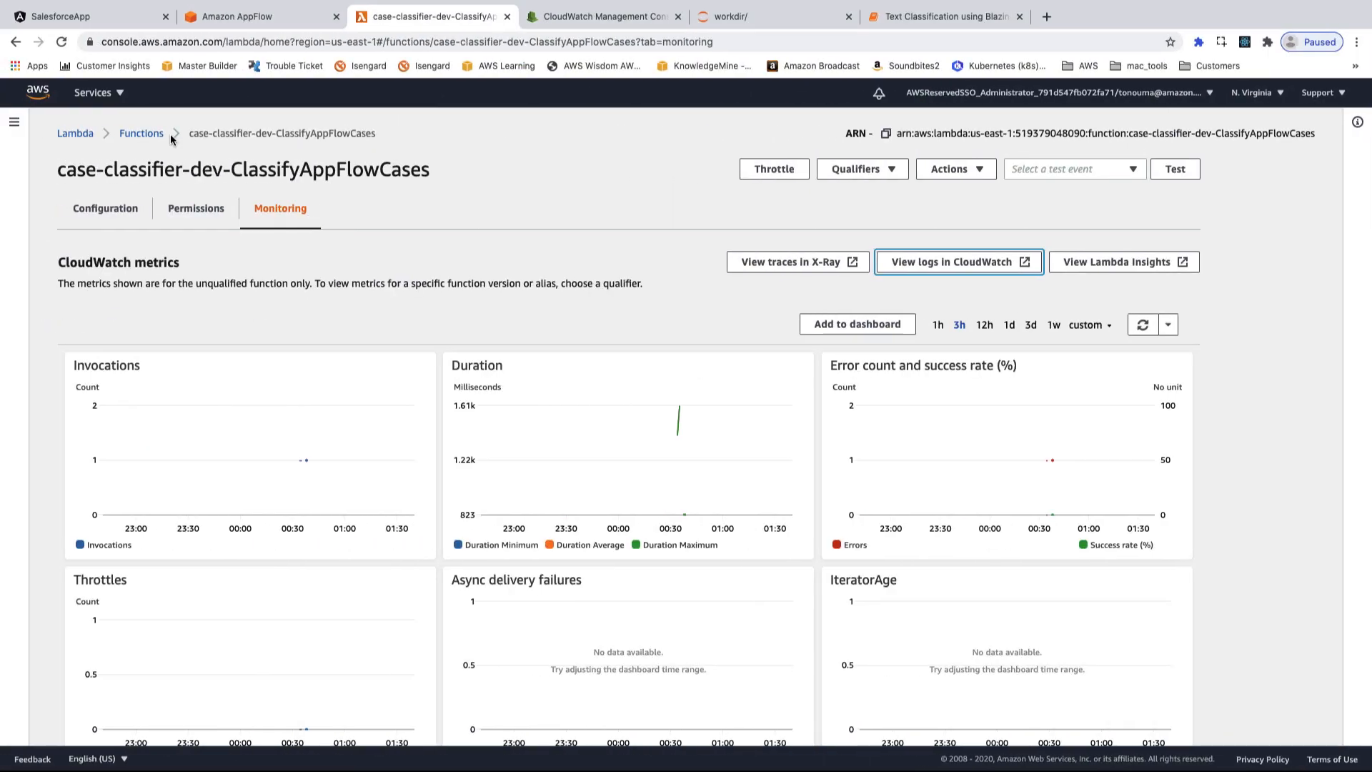
{"action": "left_click", "coordinate": [152, 136]}
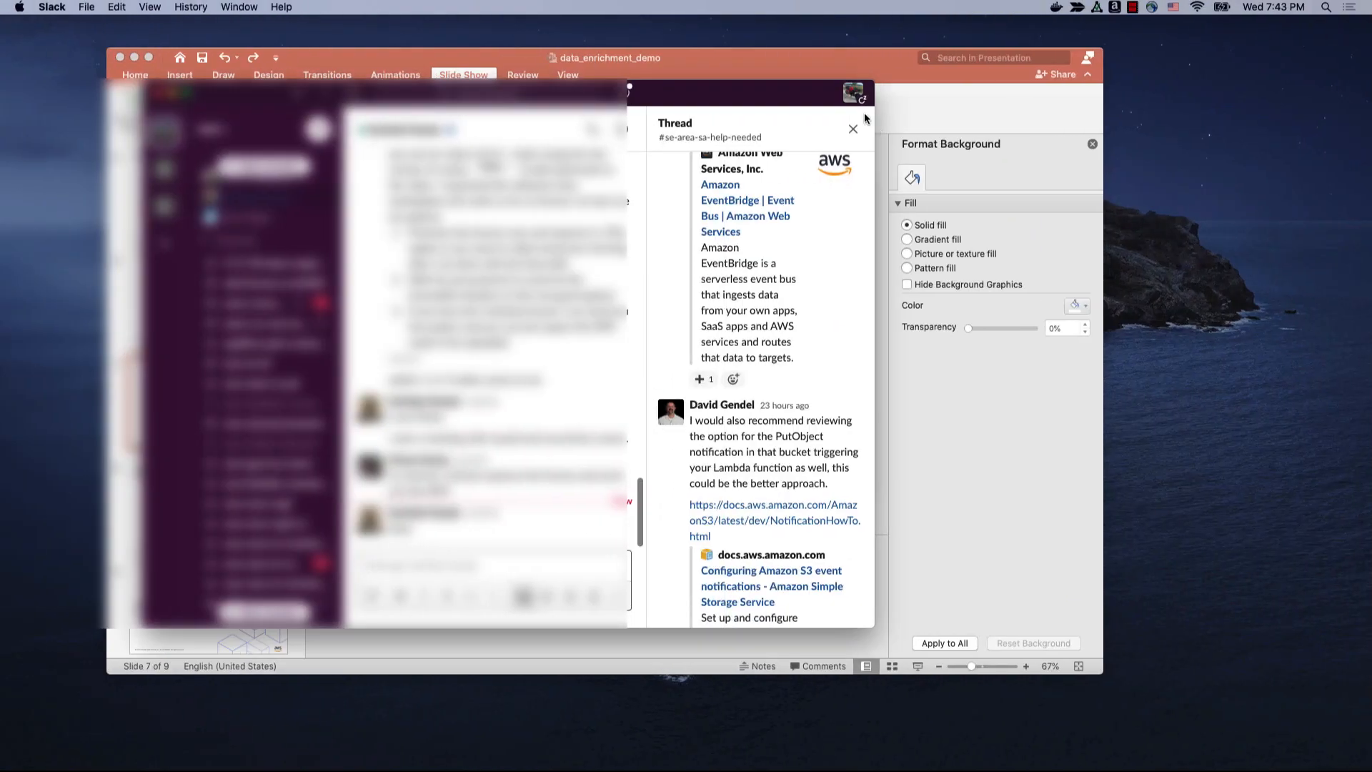
{"action": "left_click", "coordinate": [876, 127]}
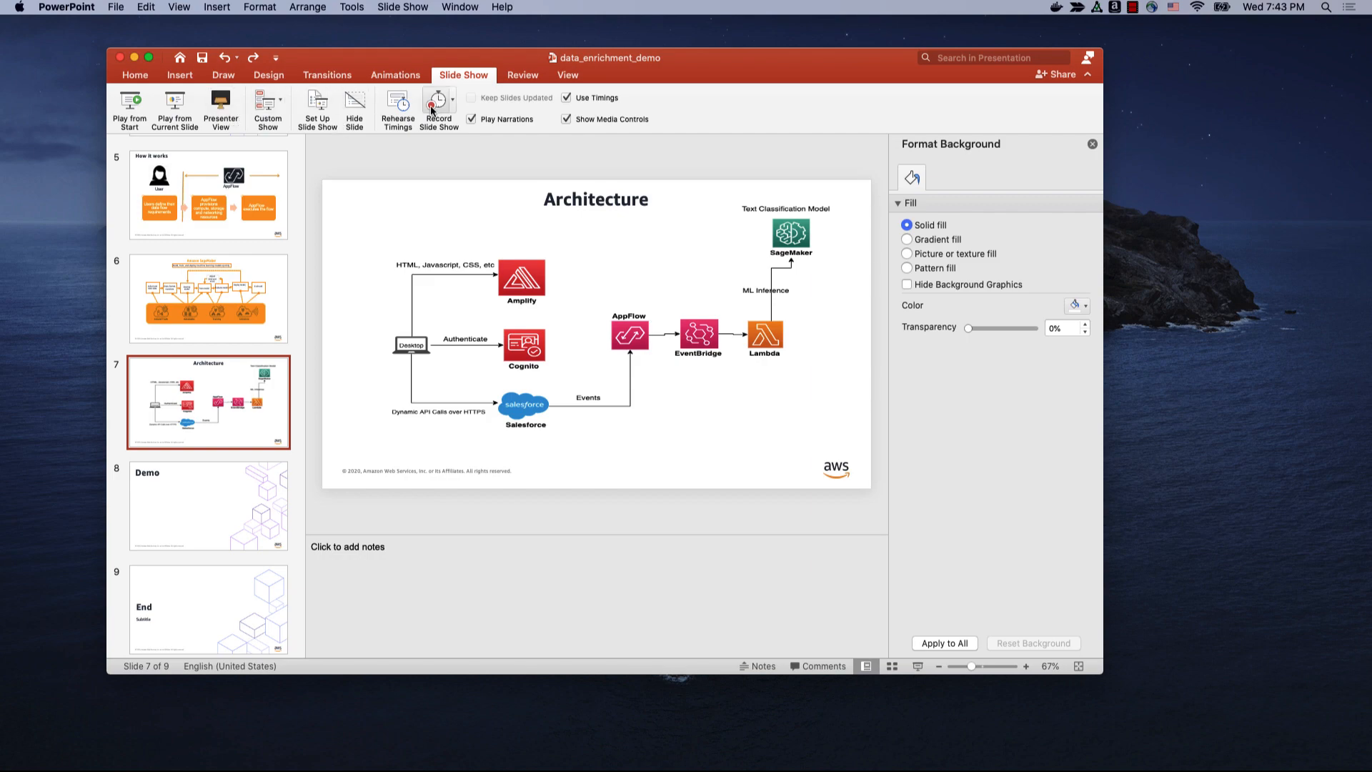
{"action": "left_click", "coordinate": [177, 107]}
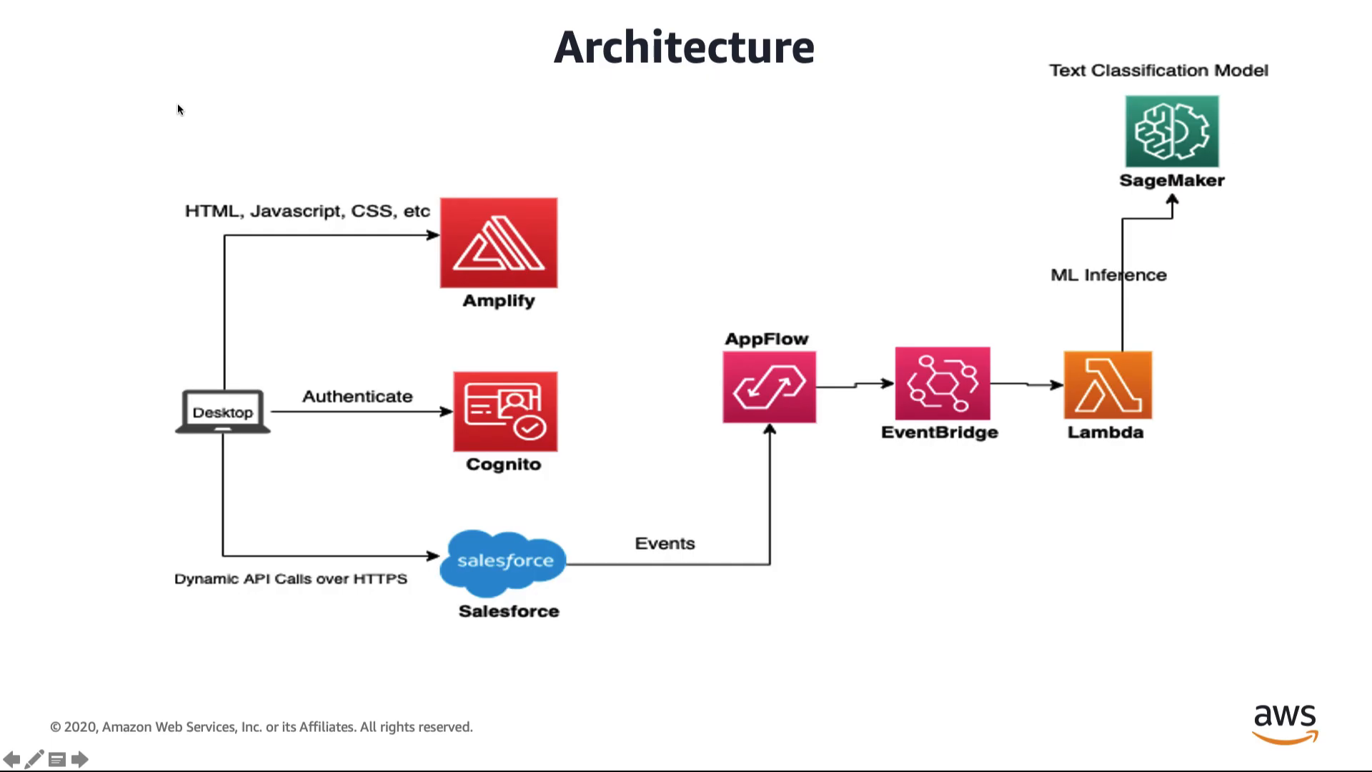